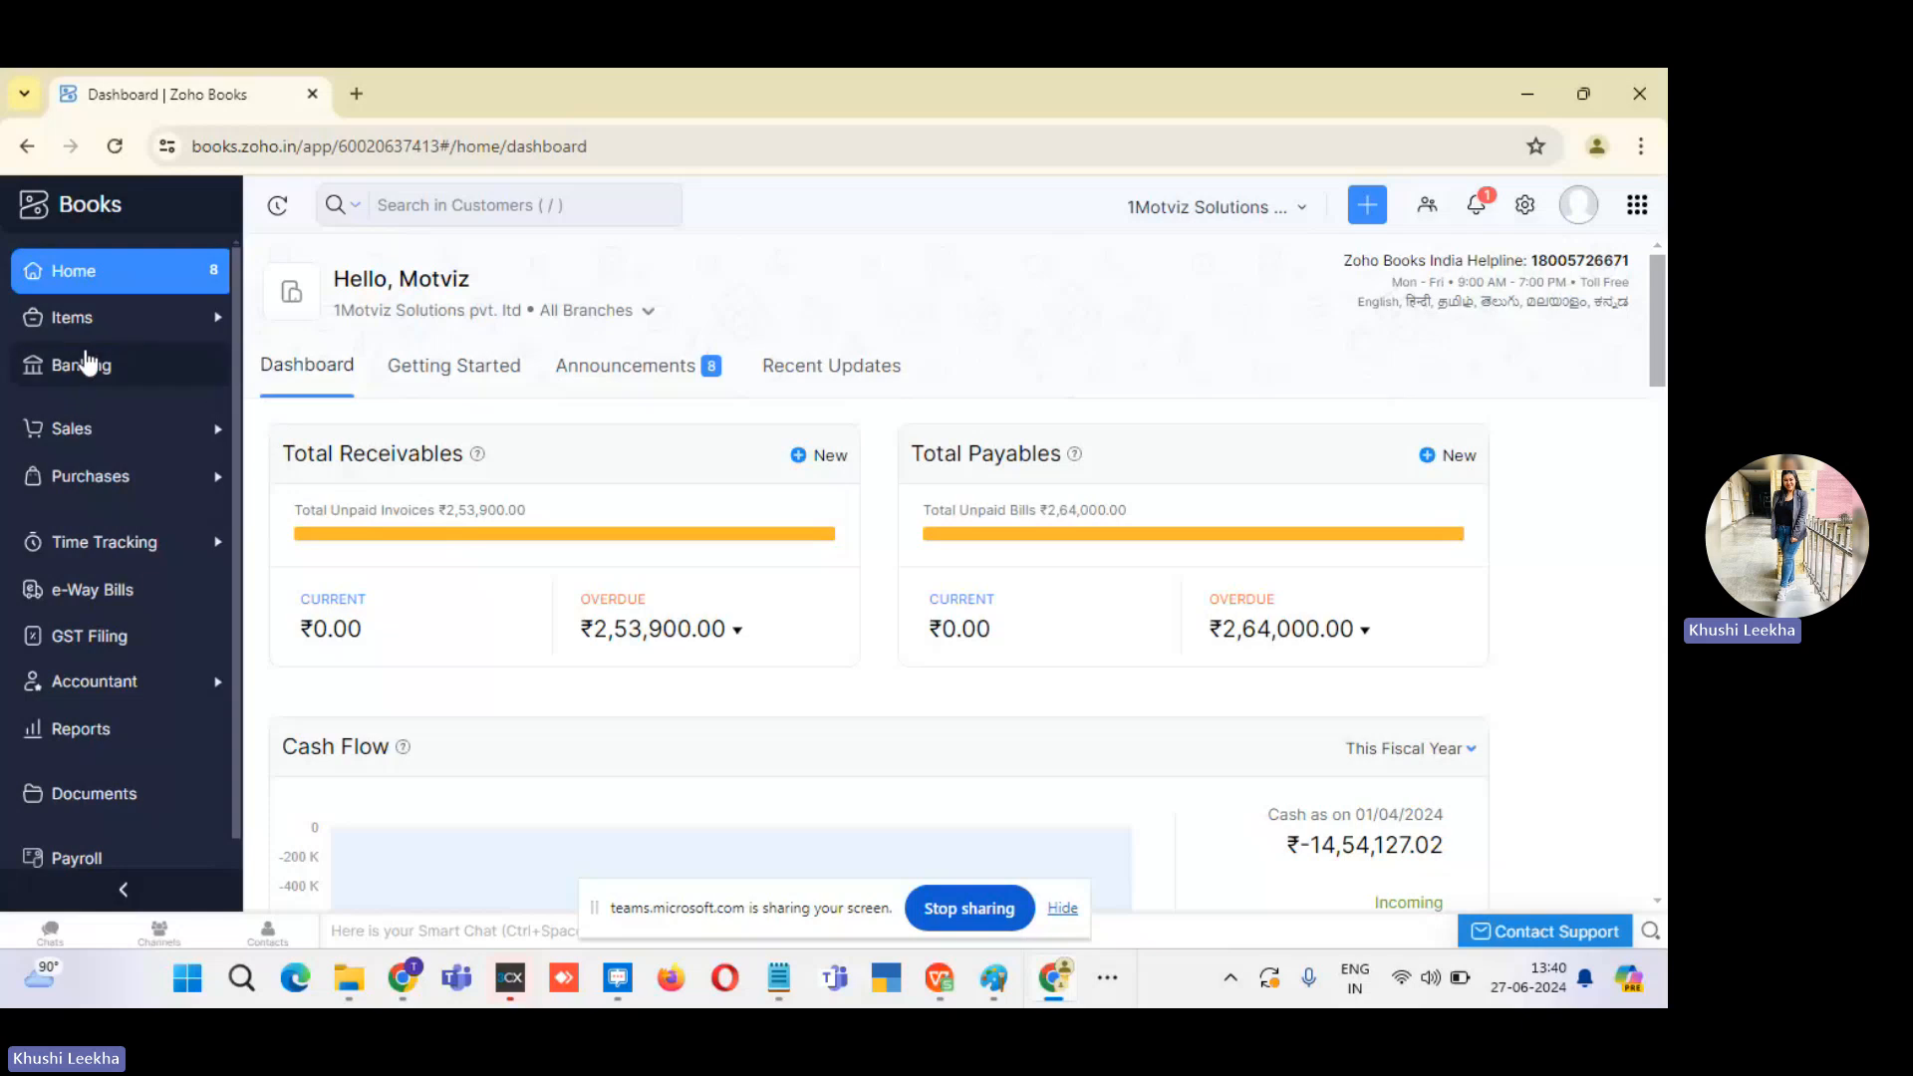
# Start a new sales invoice.
pyautogui.click(90, 426)
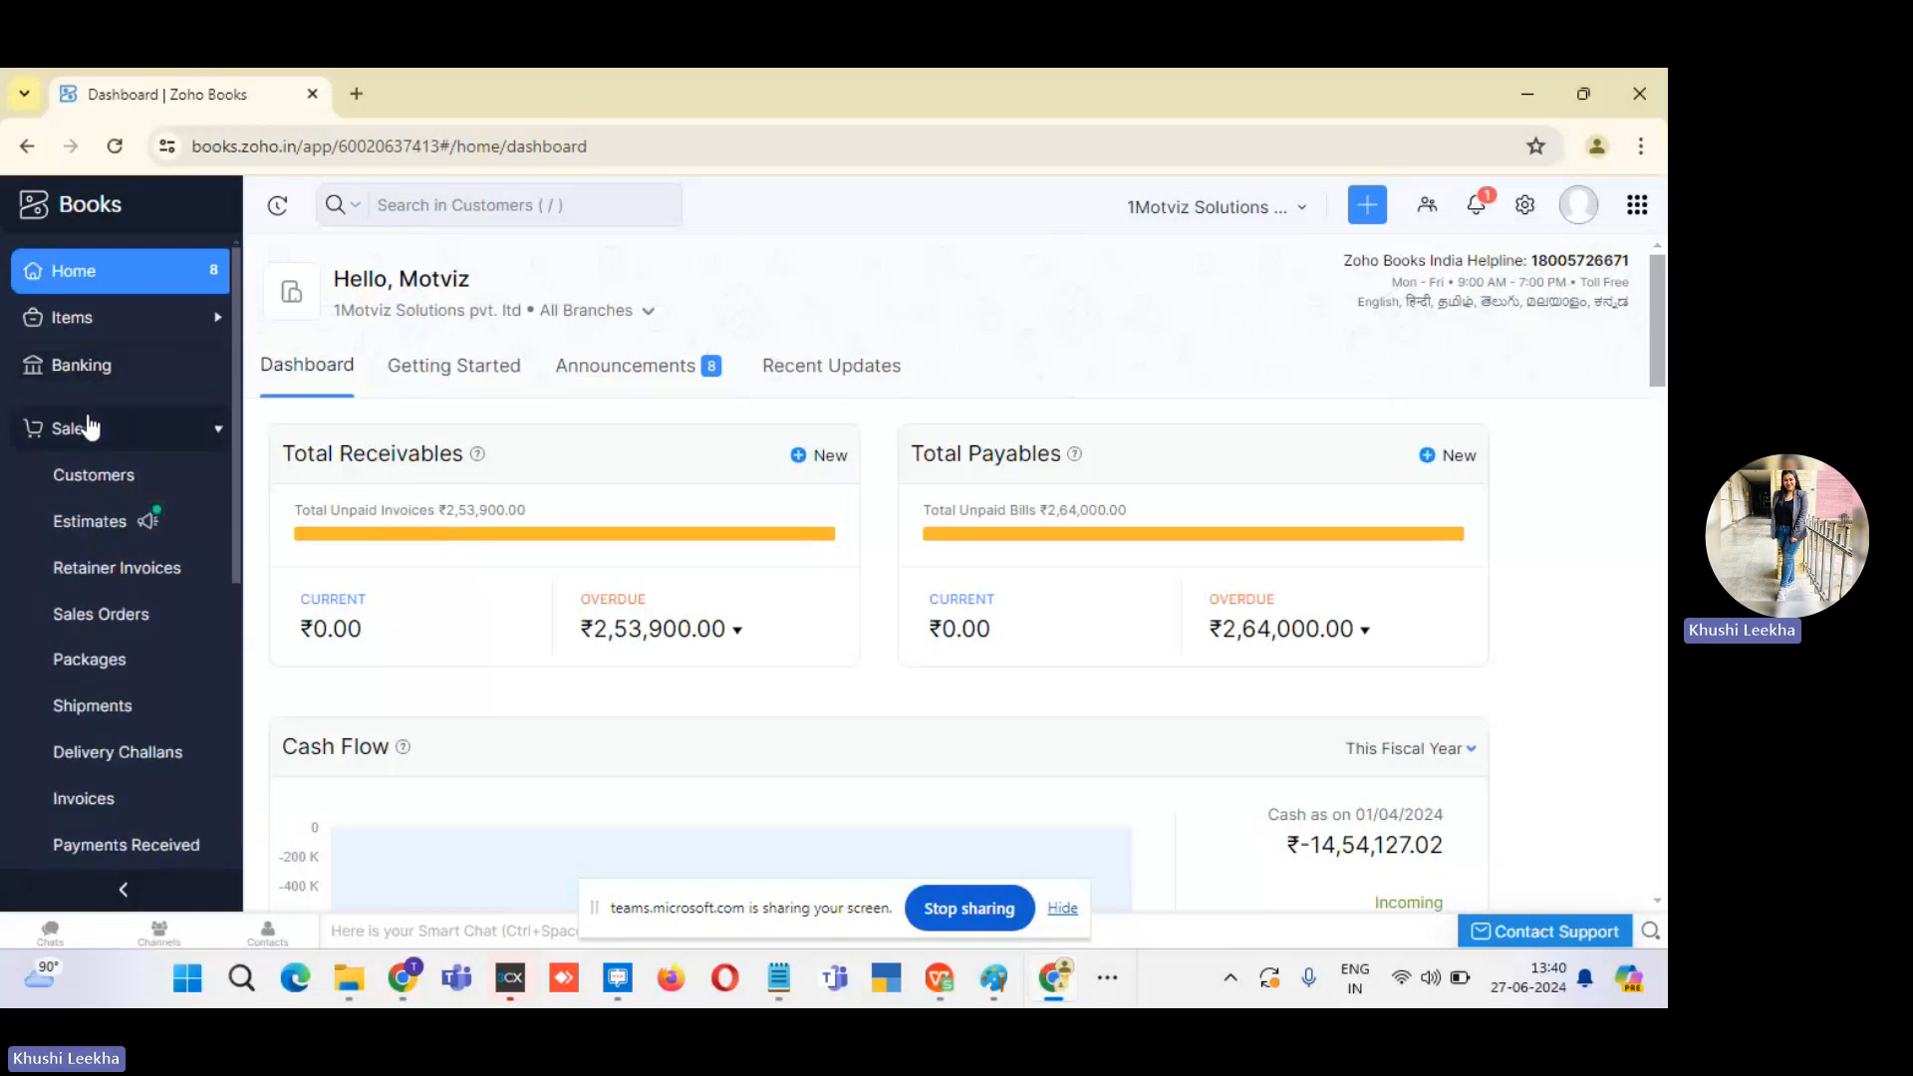
pyautogui.click(76, 811)
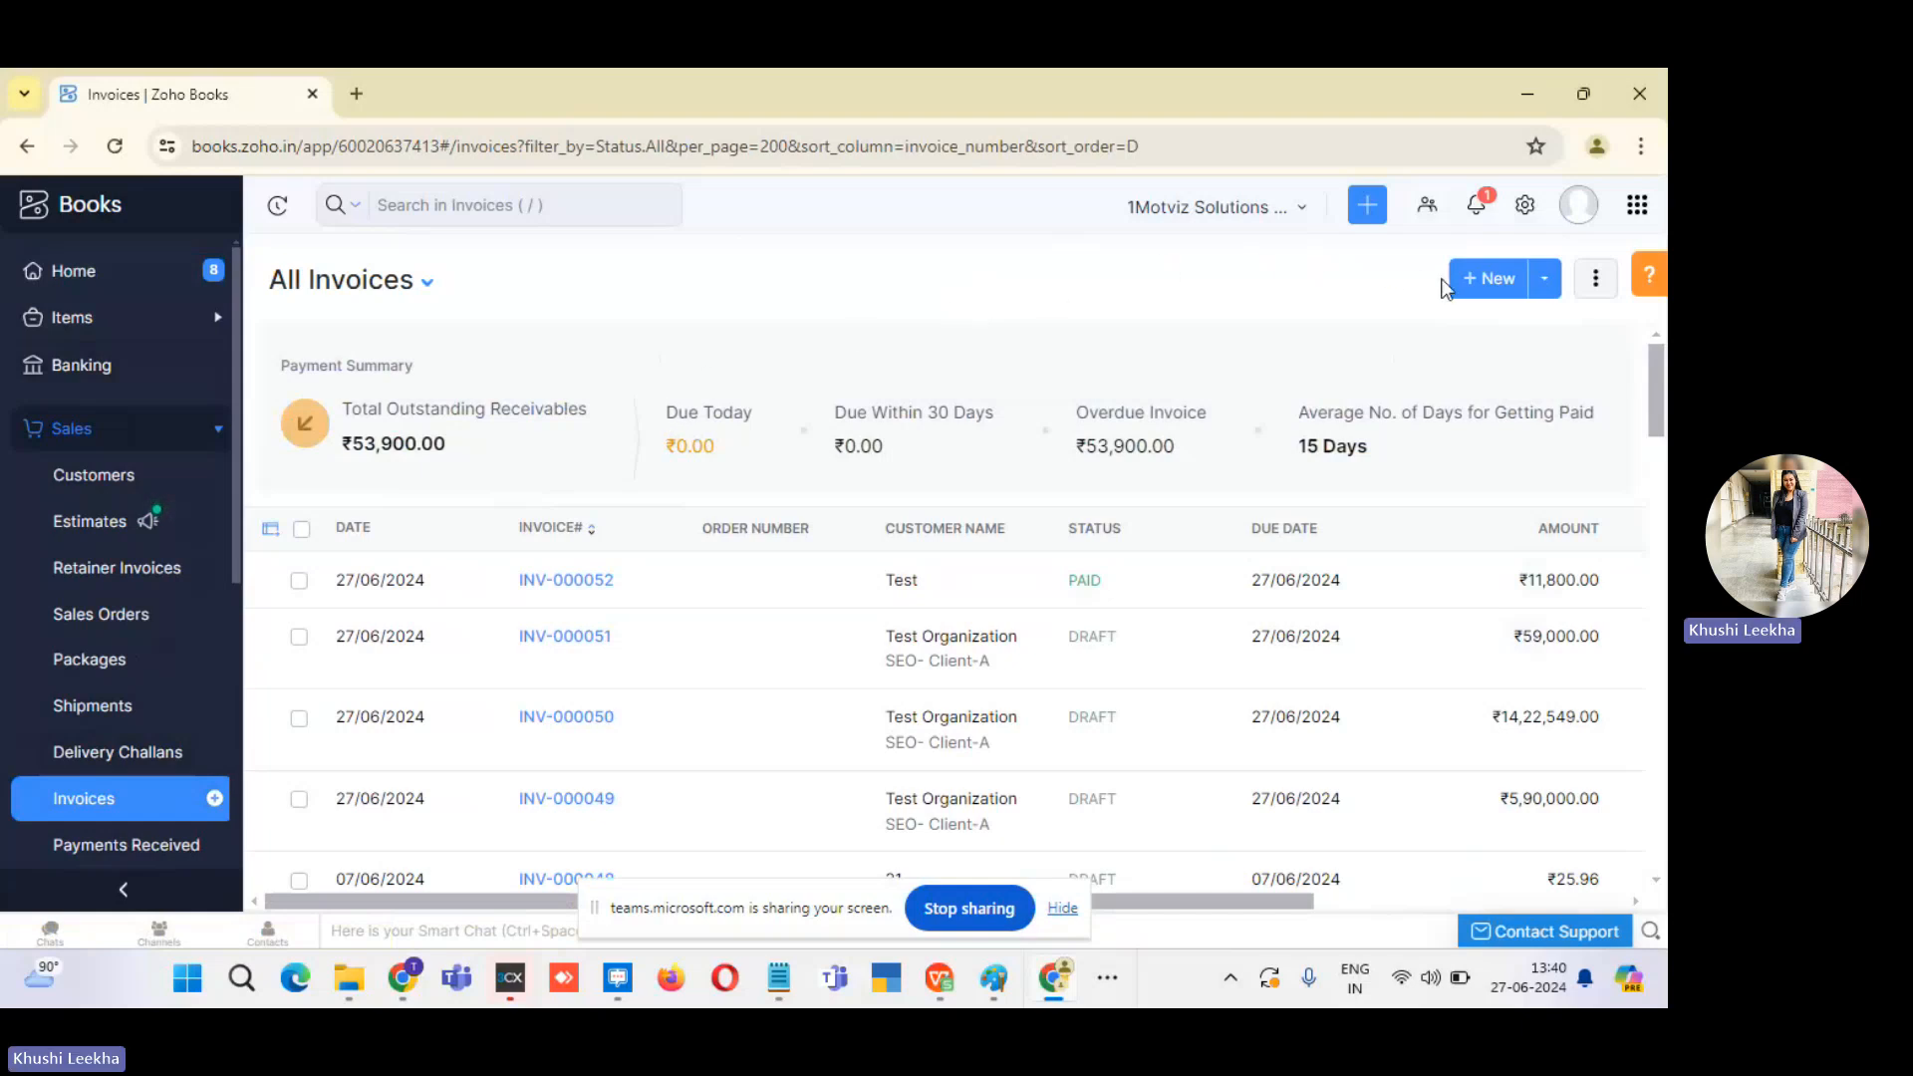
pyautogui.click(1489, 278)
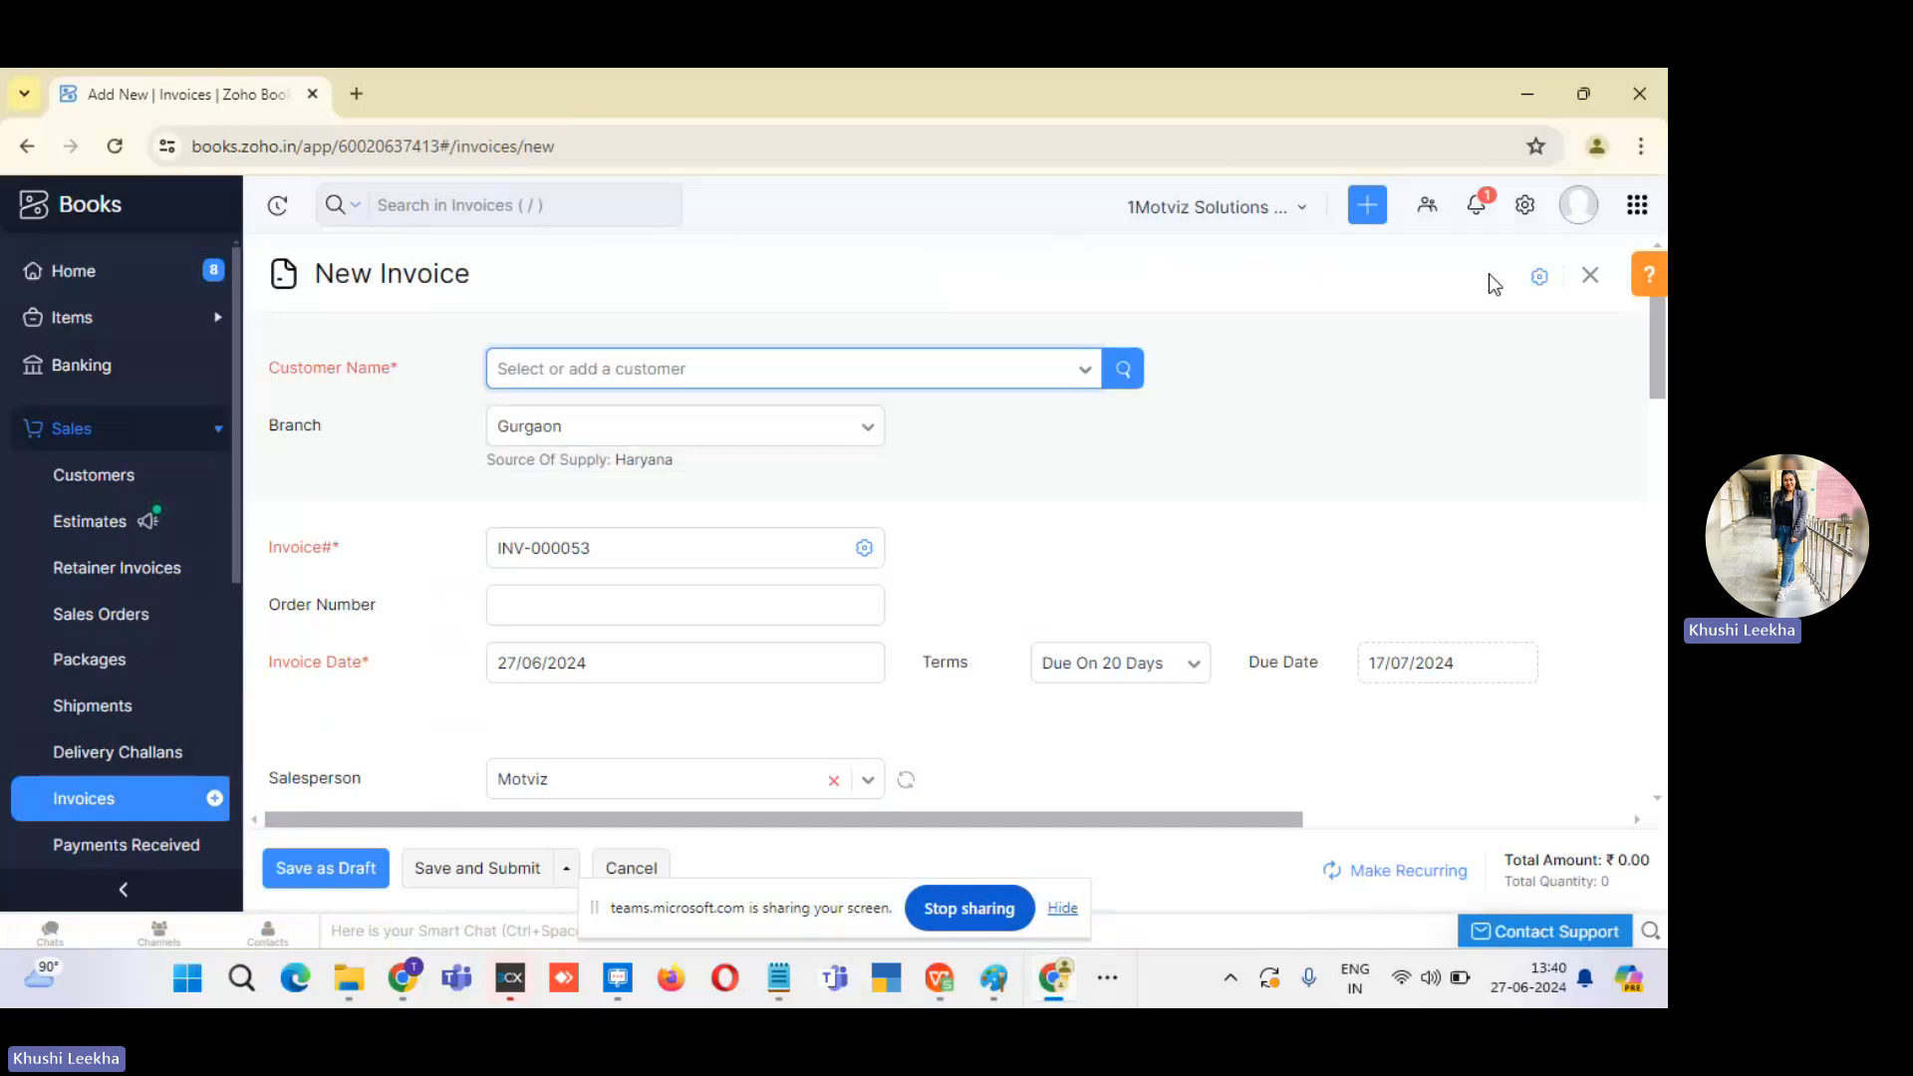
pyautogui.click(1016, 376)
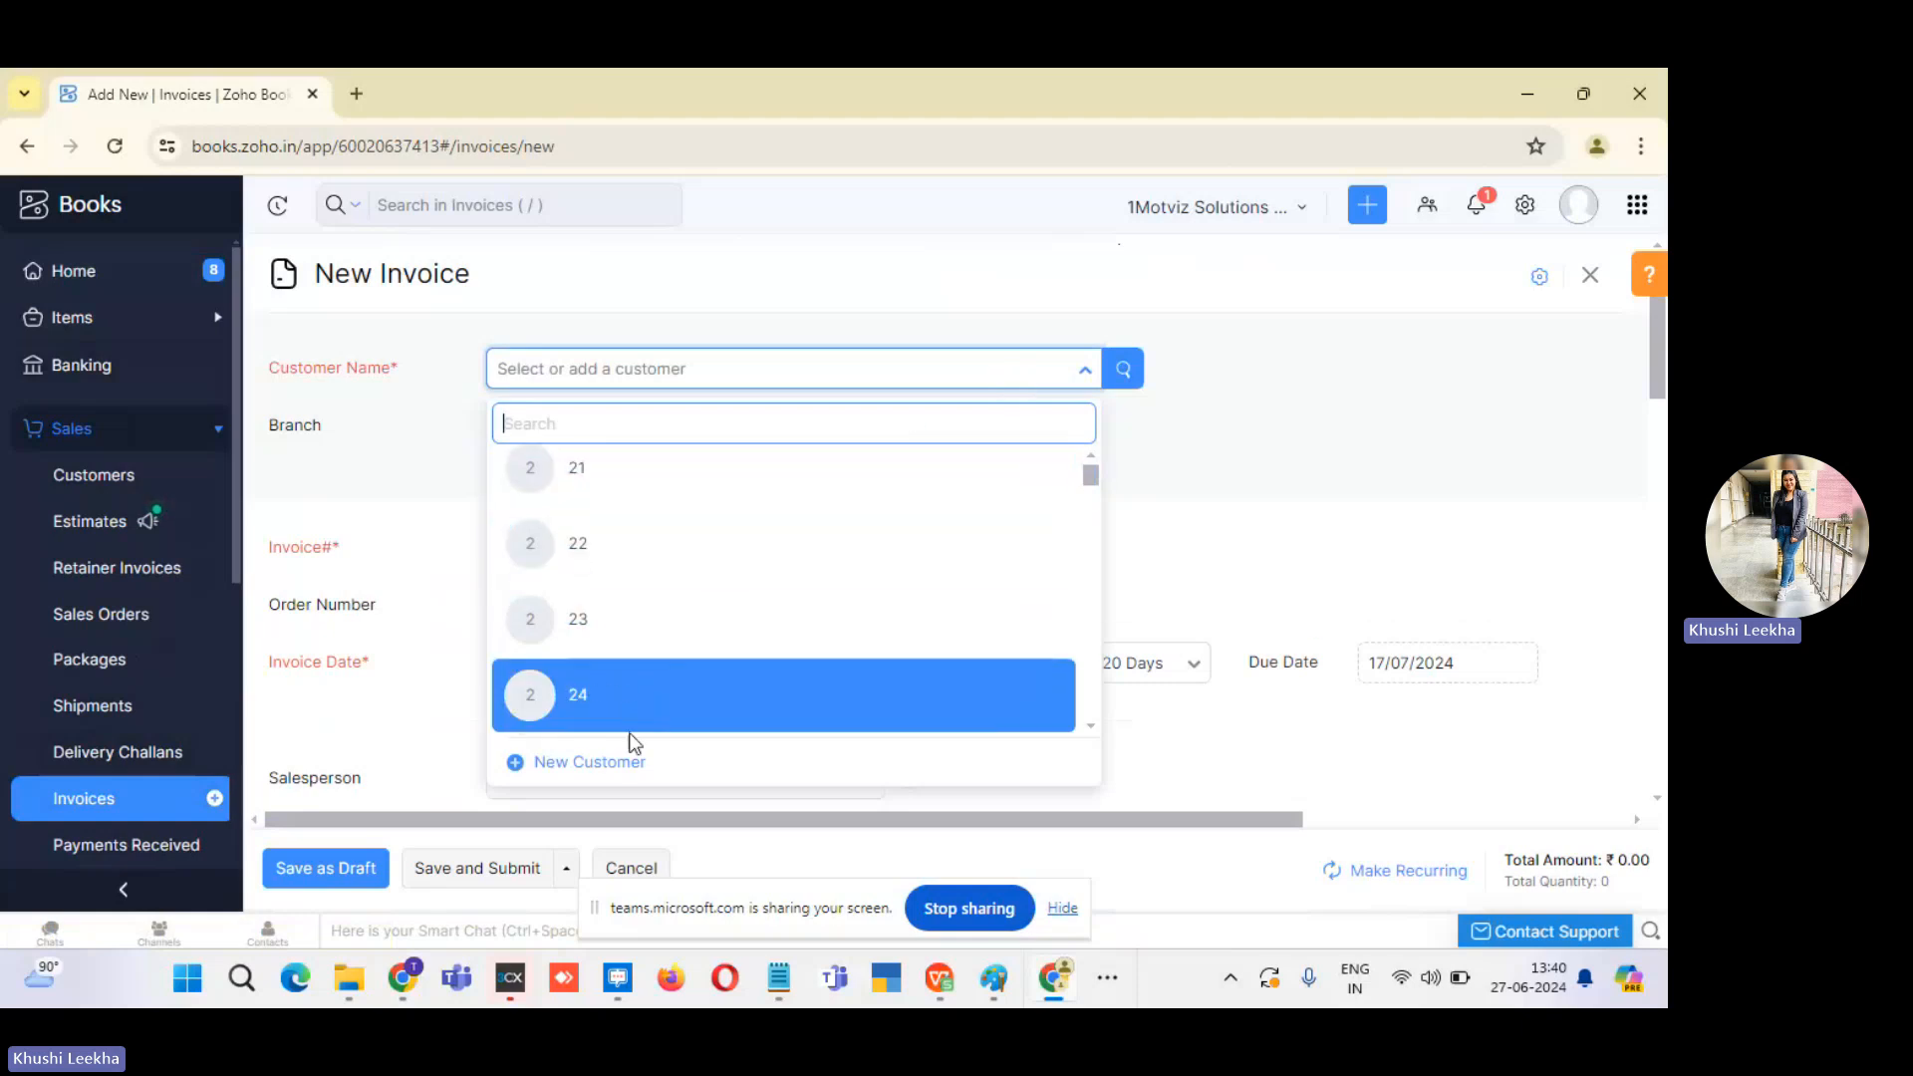
pyautogui.scroll(-3, 631, 731)
pyautogui.click(601, 769)
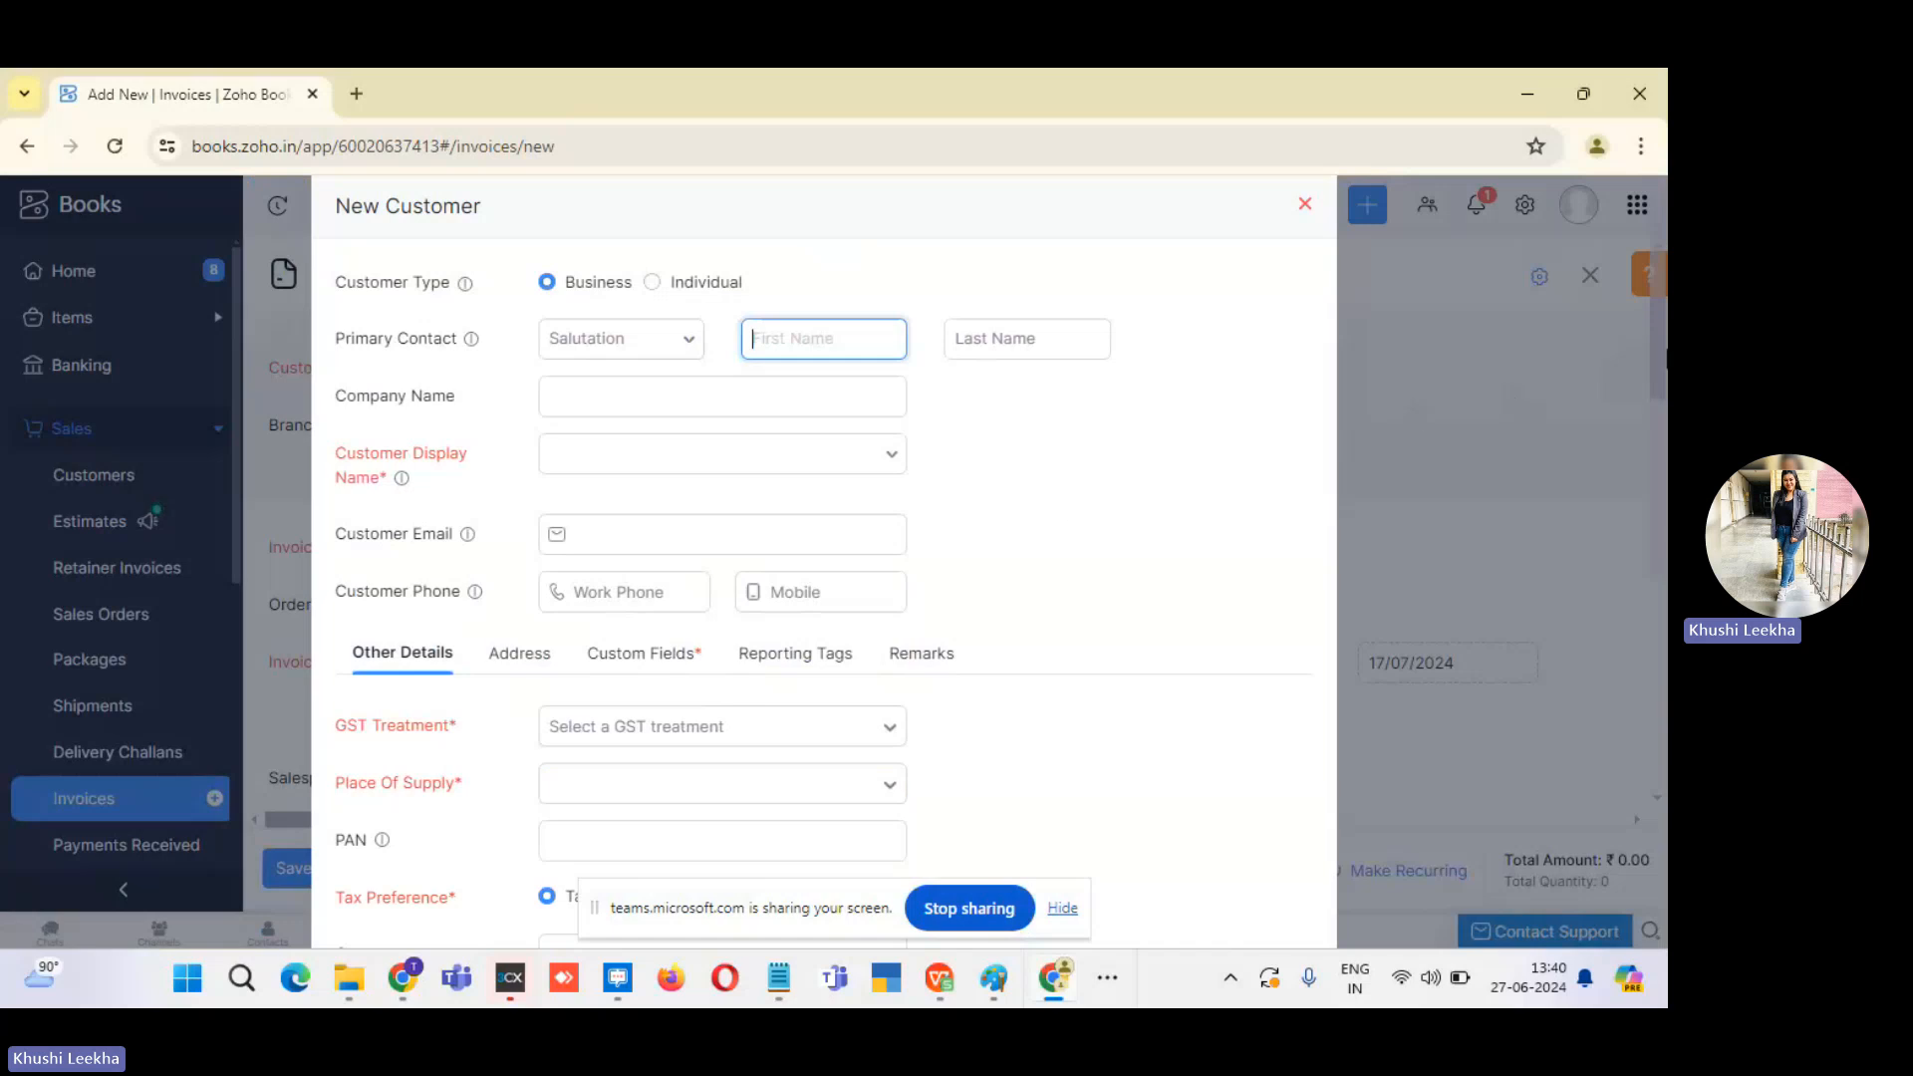
pyautogui.scroll(-7, 1075, 510)
pyautogui.scroll(-1, 1662, 737)
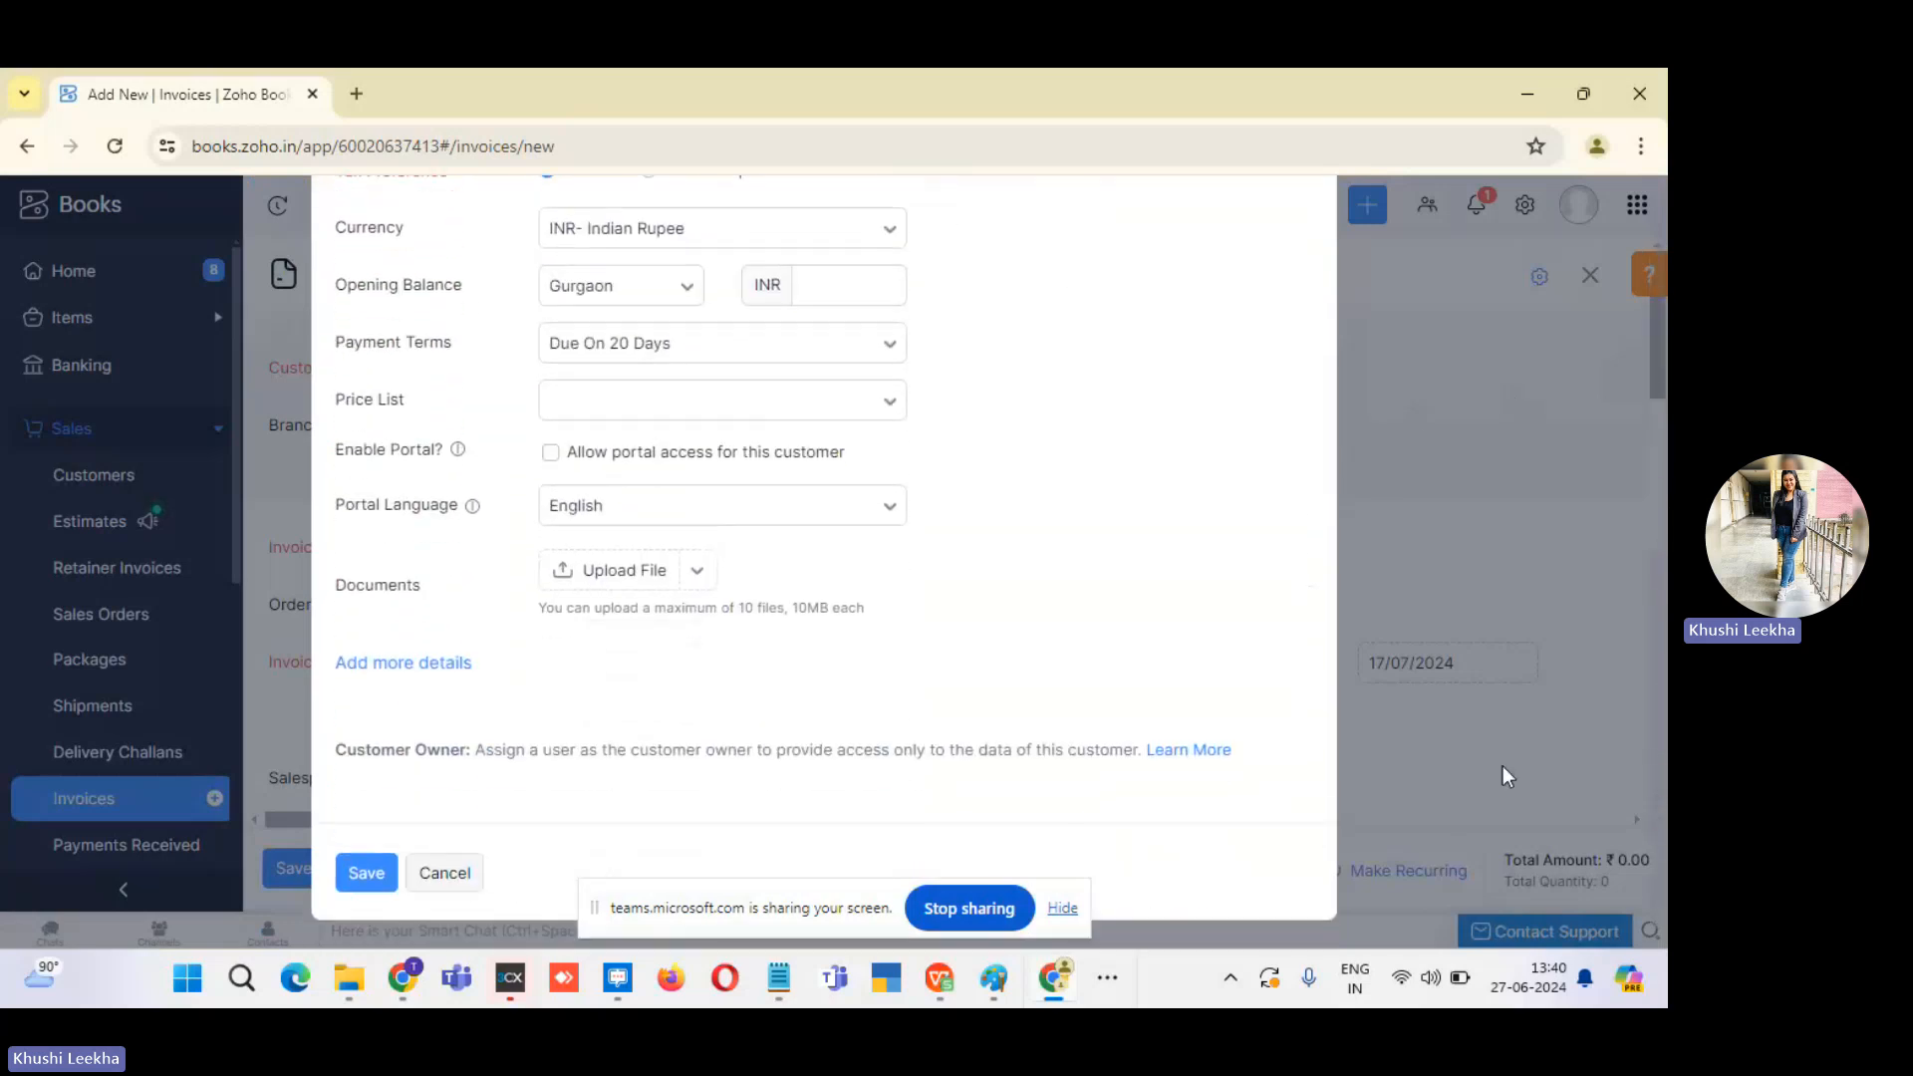
pyautogui.click(469, 873)
# Choose the existing customer Test for the invoice and set the place of supply to [CH] - Chandigarh.
pyautogui.click(909, 391)
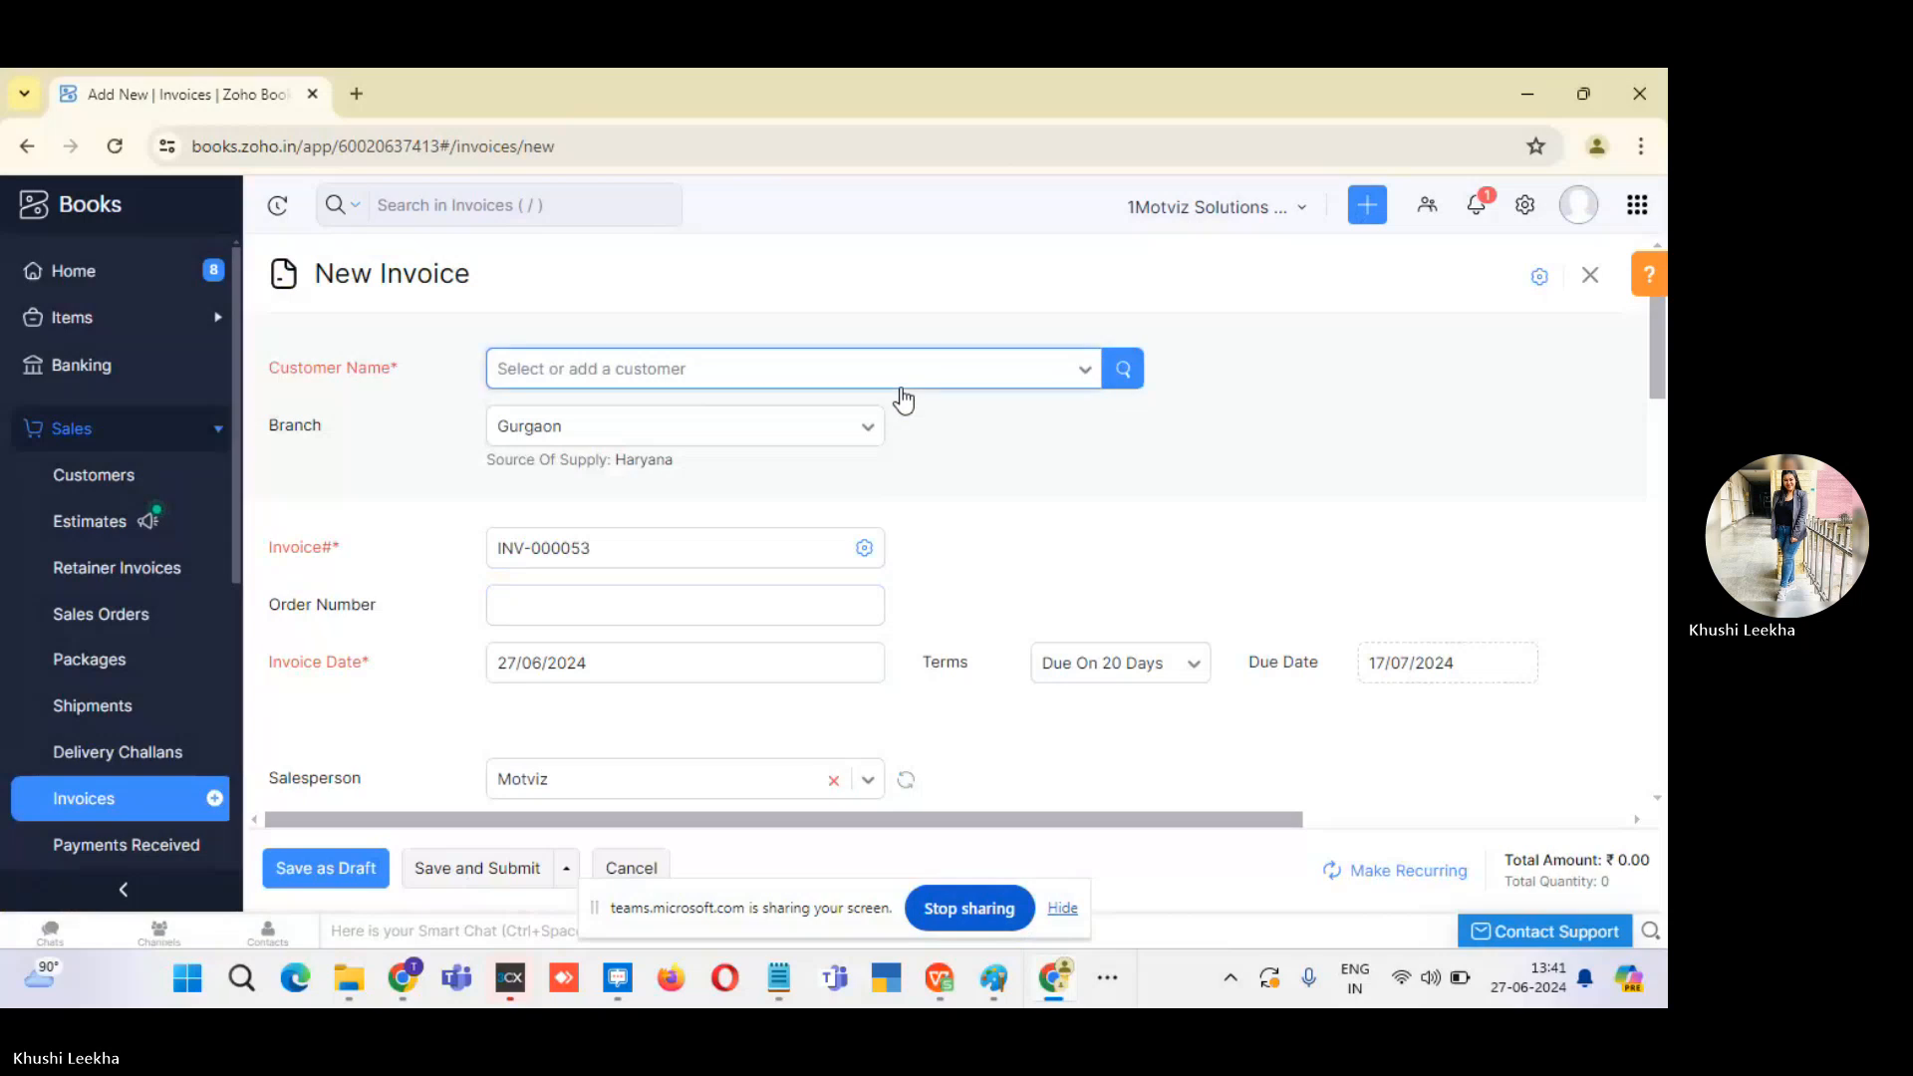
pyautogui.write('test')
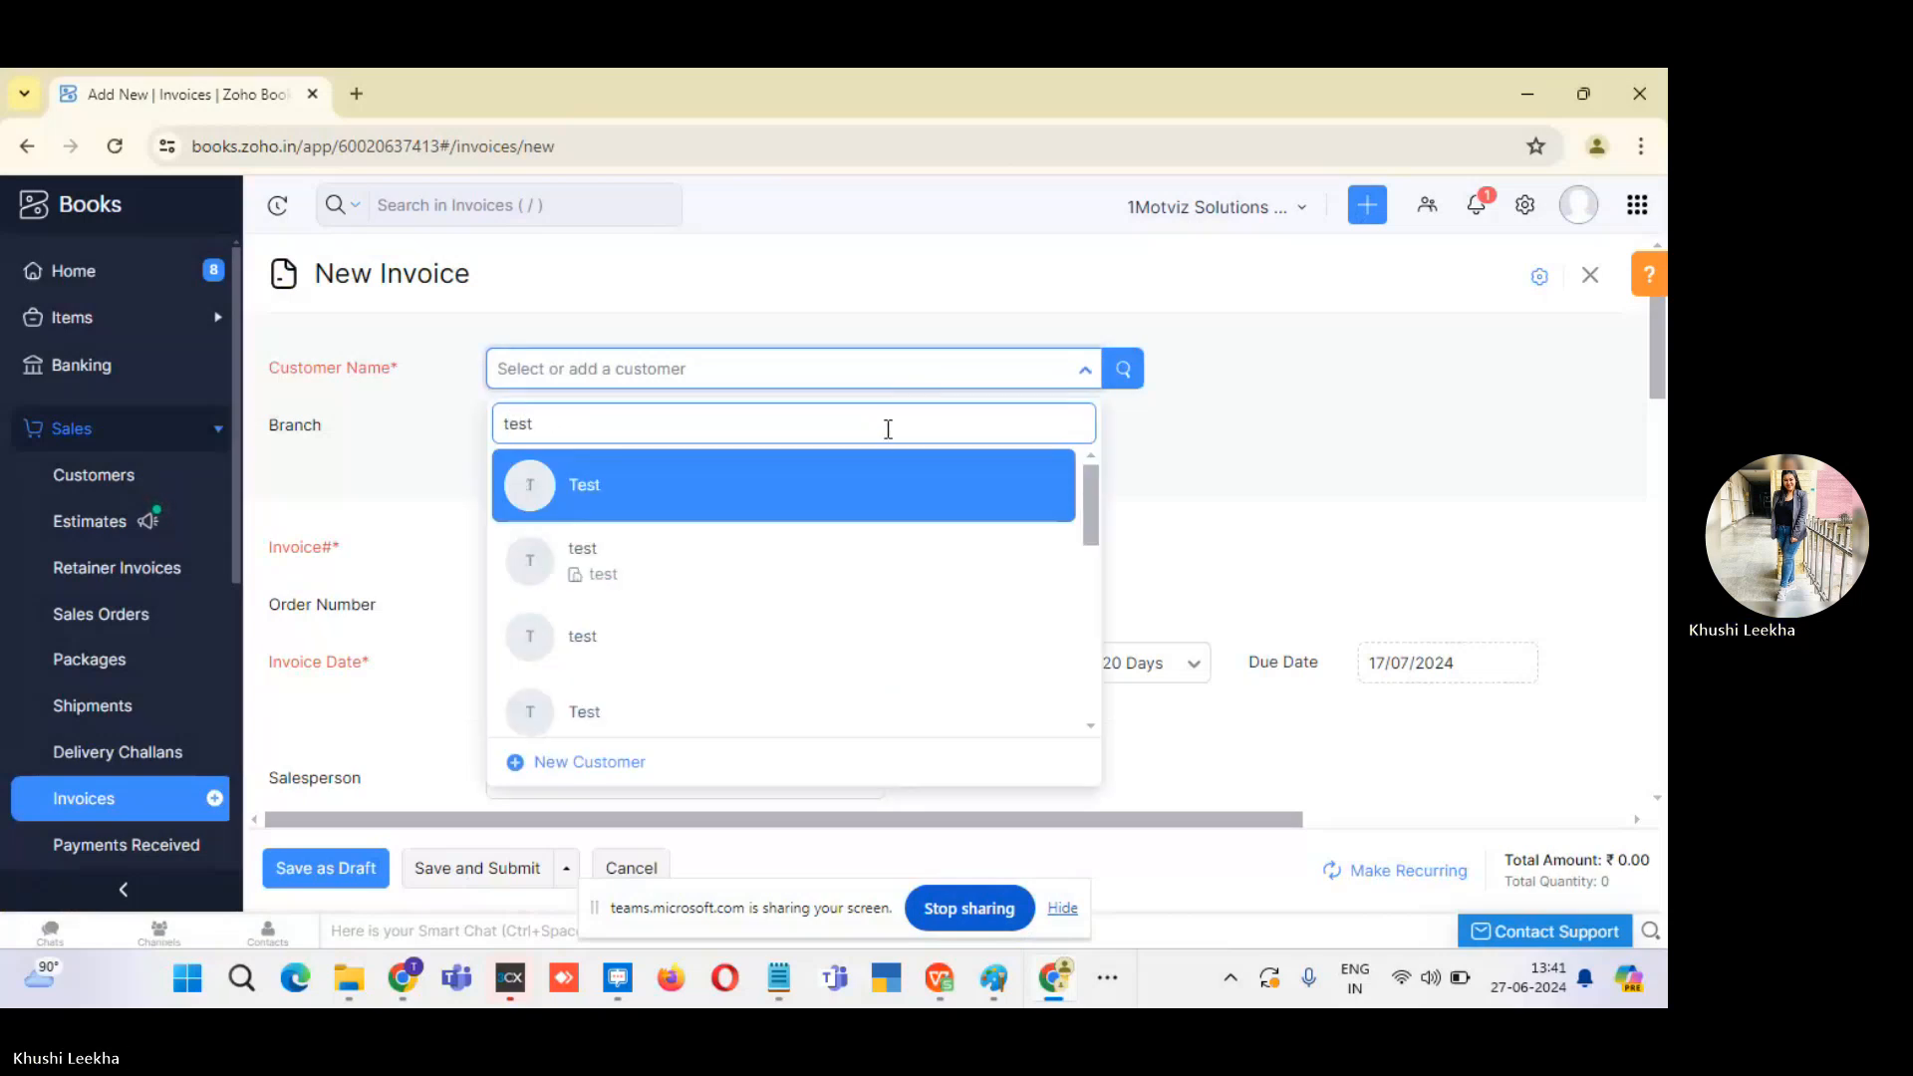
pyautogui.click(880, 482)
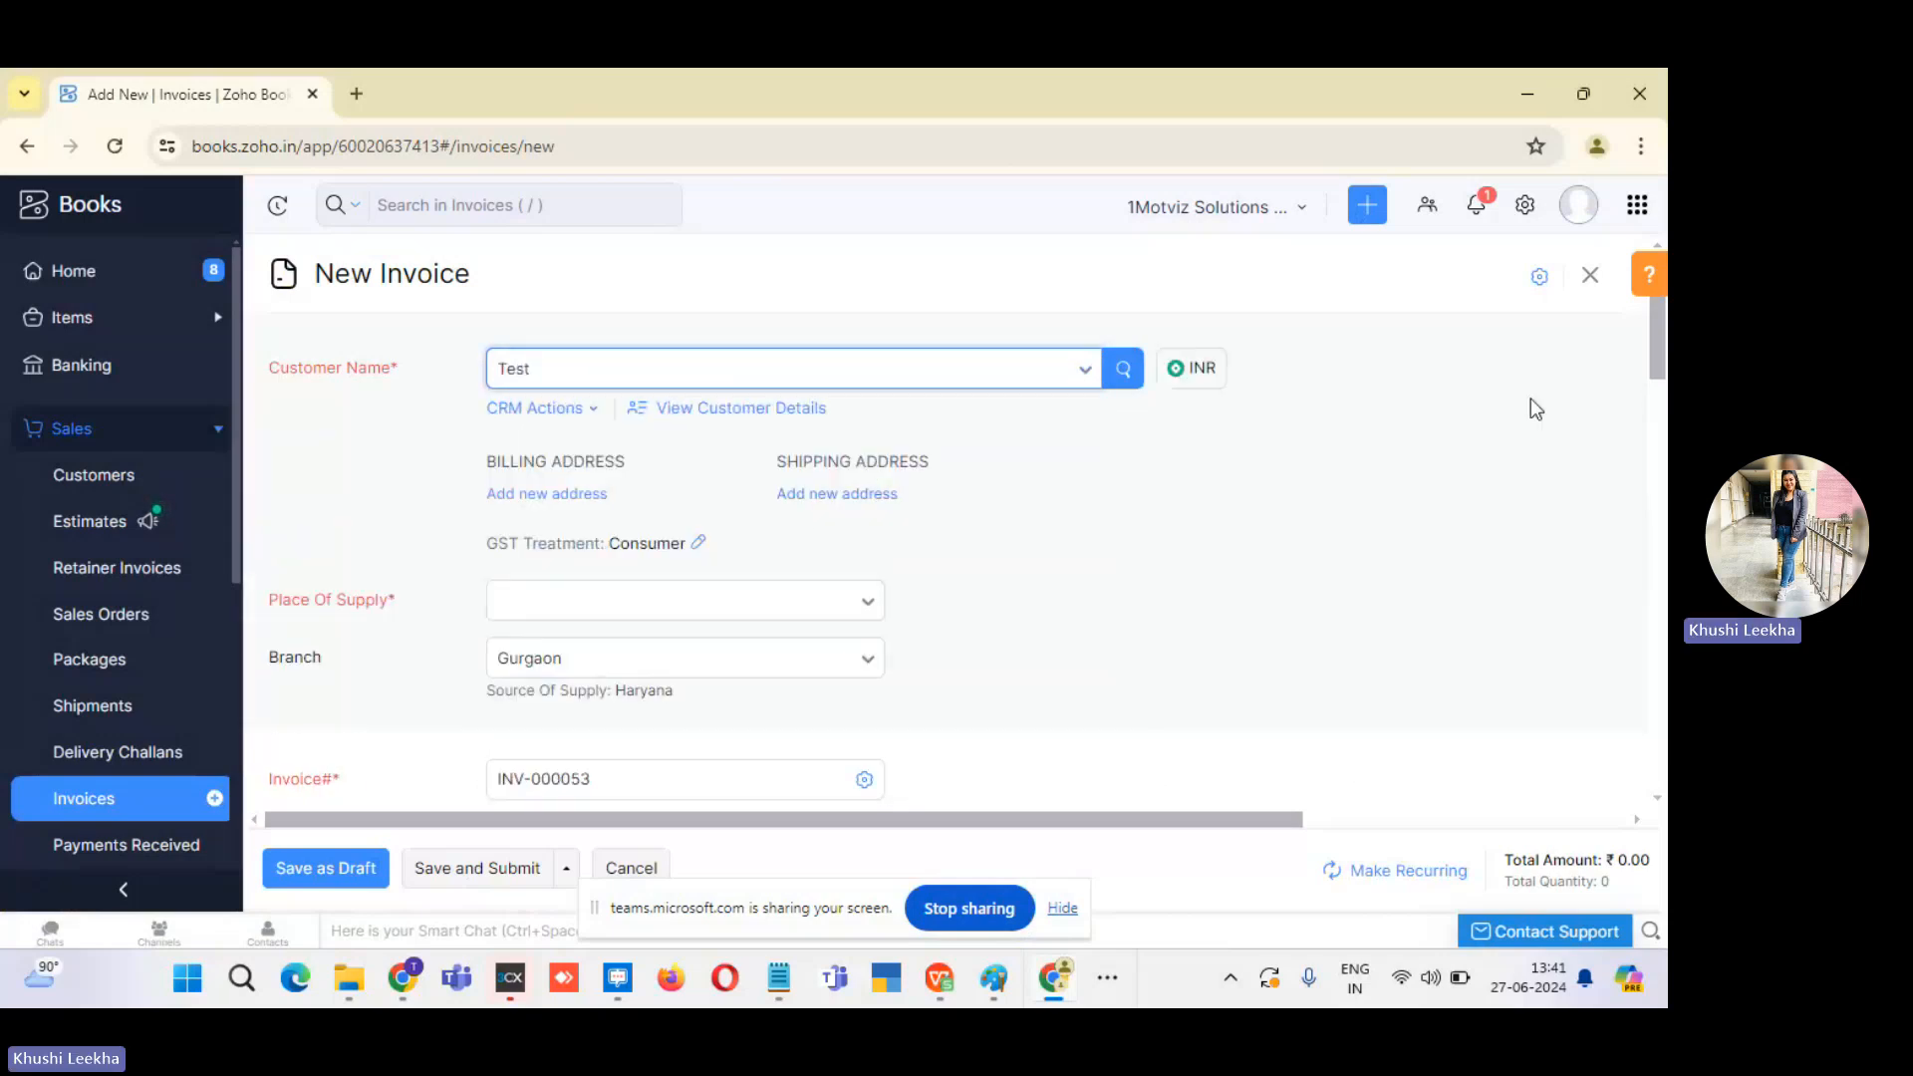
pyautogui.scroll(-1, 1595, 376)
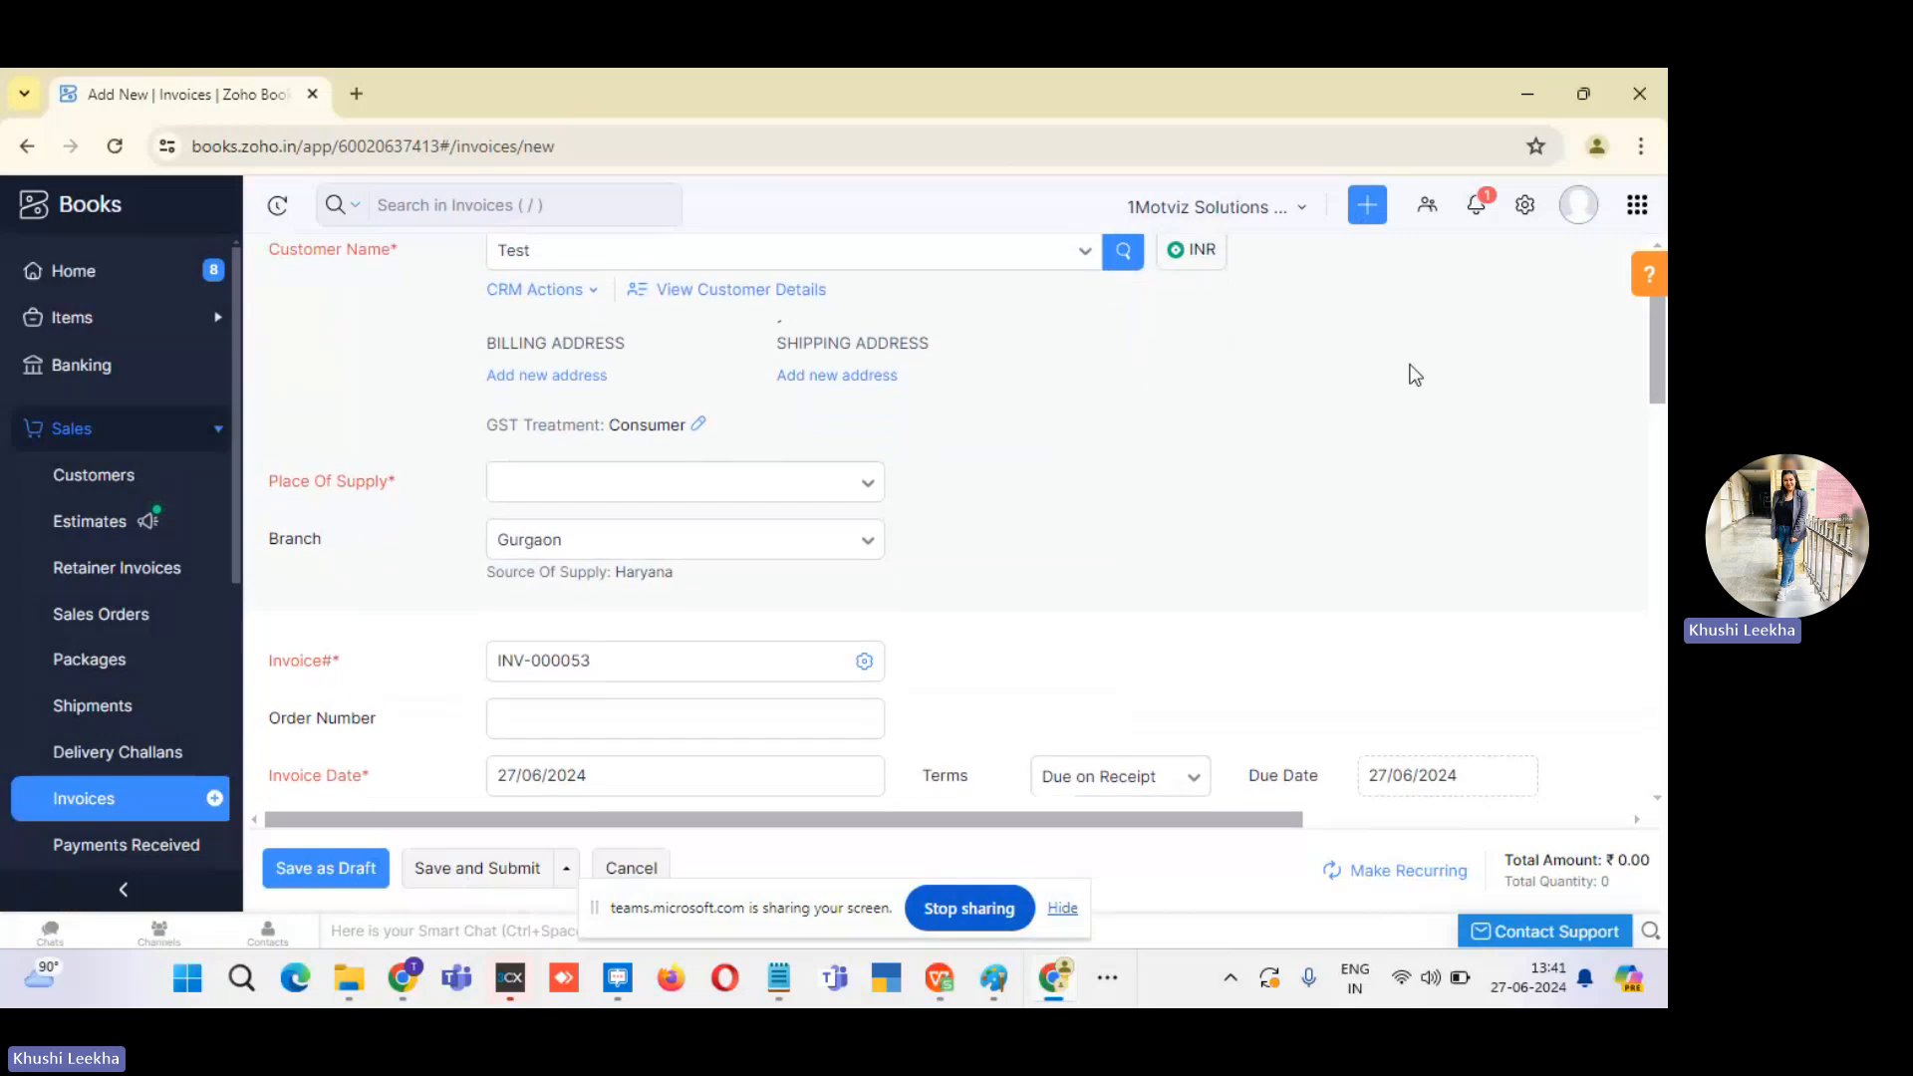
pyautogui.click(790, 488)
pyautogui.write('chan')
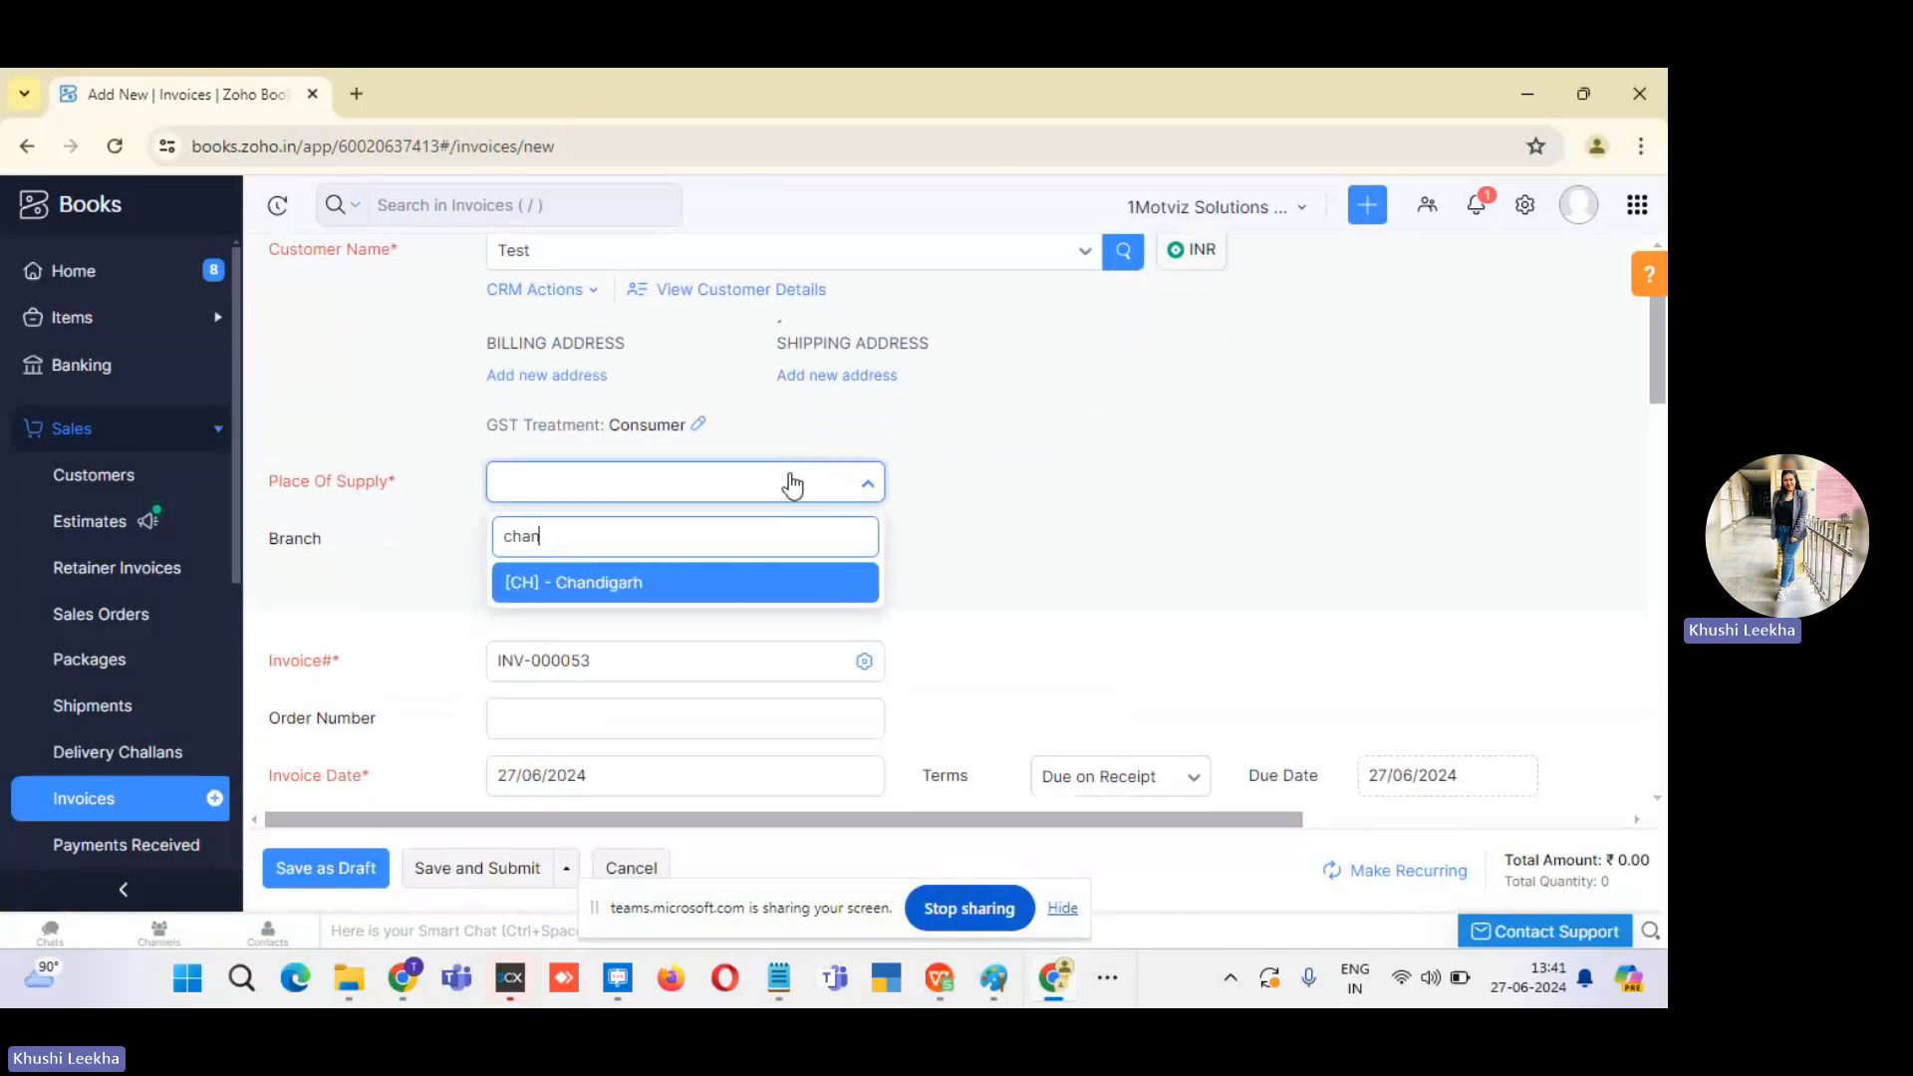
pyautogui.click(736, 582)
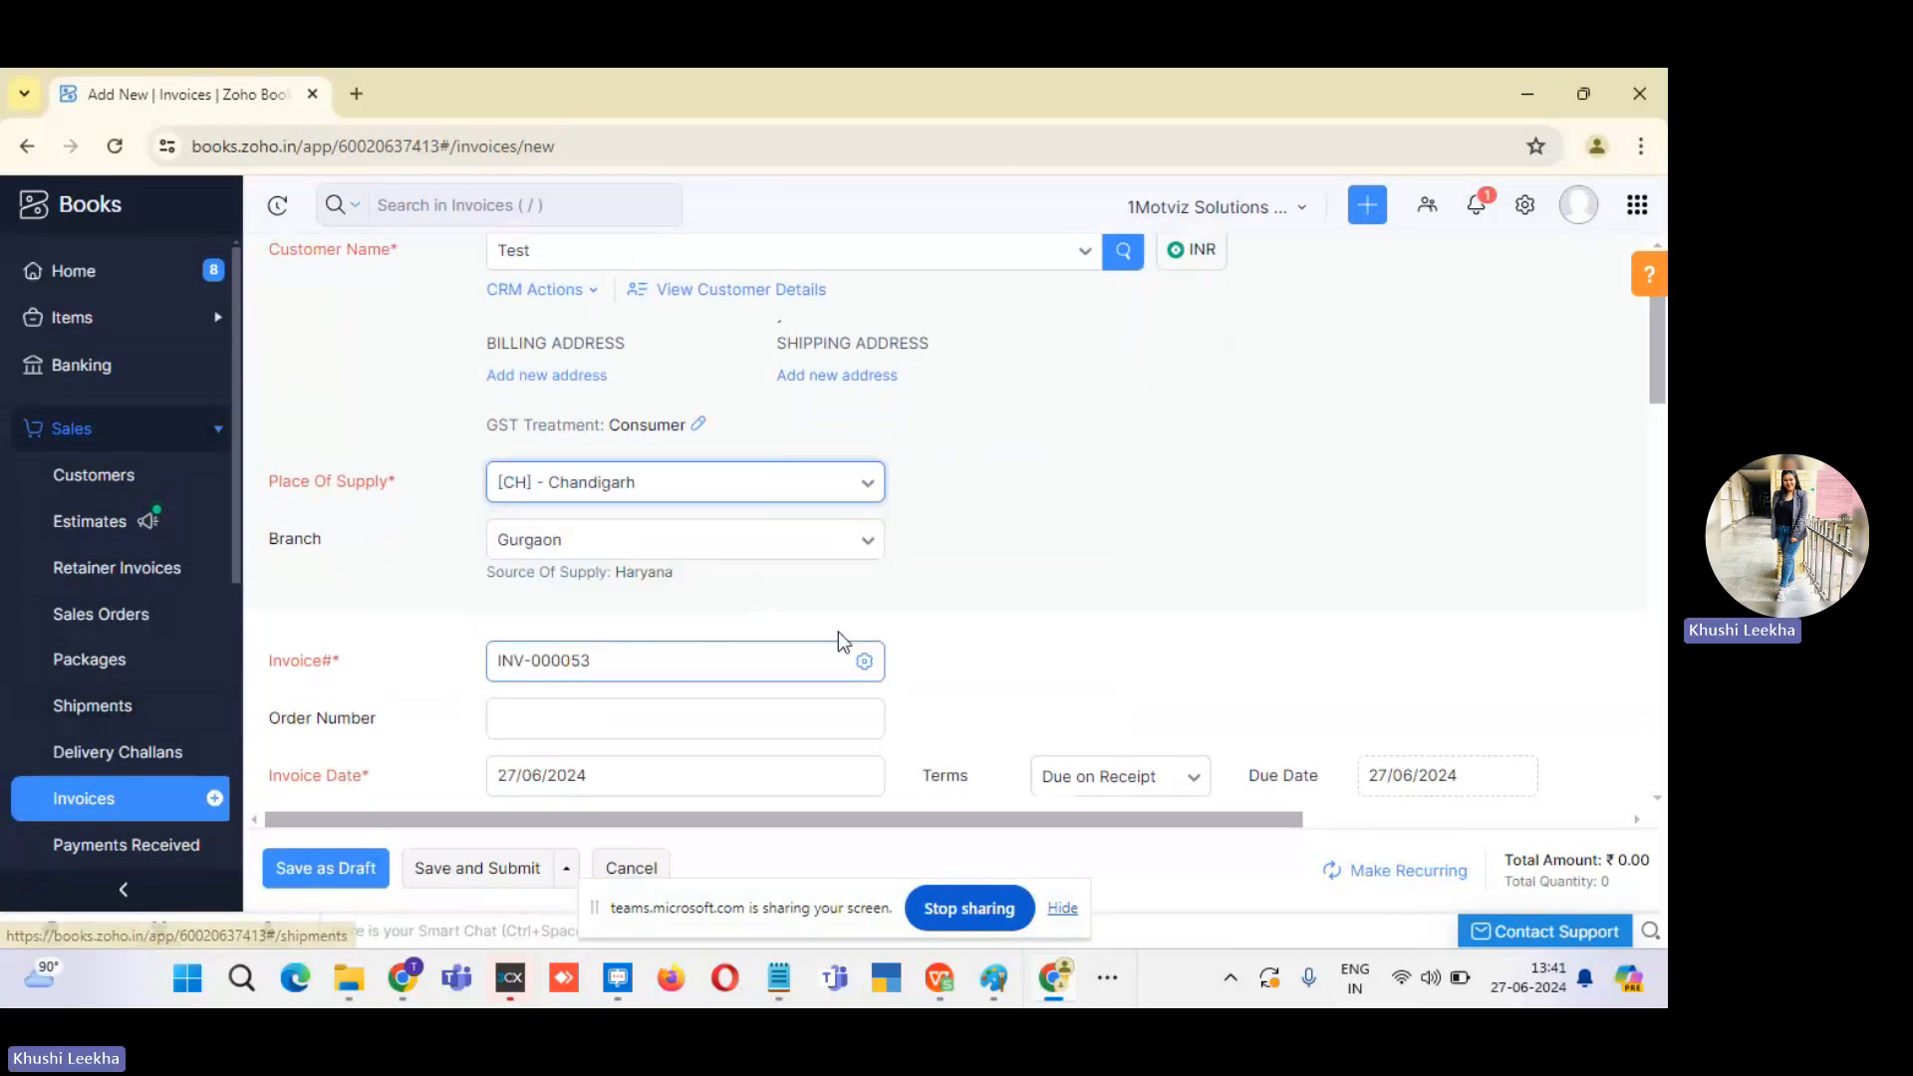
# Try 28/06/2024 as the invoice date and set it back to 27/06/2024.
pyautogui.scroll(-3, 946, 518)
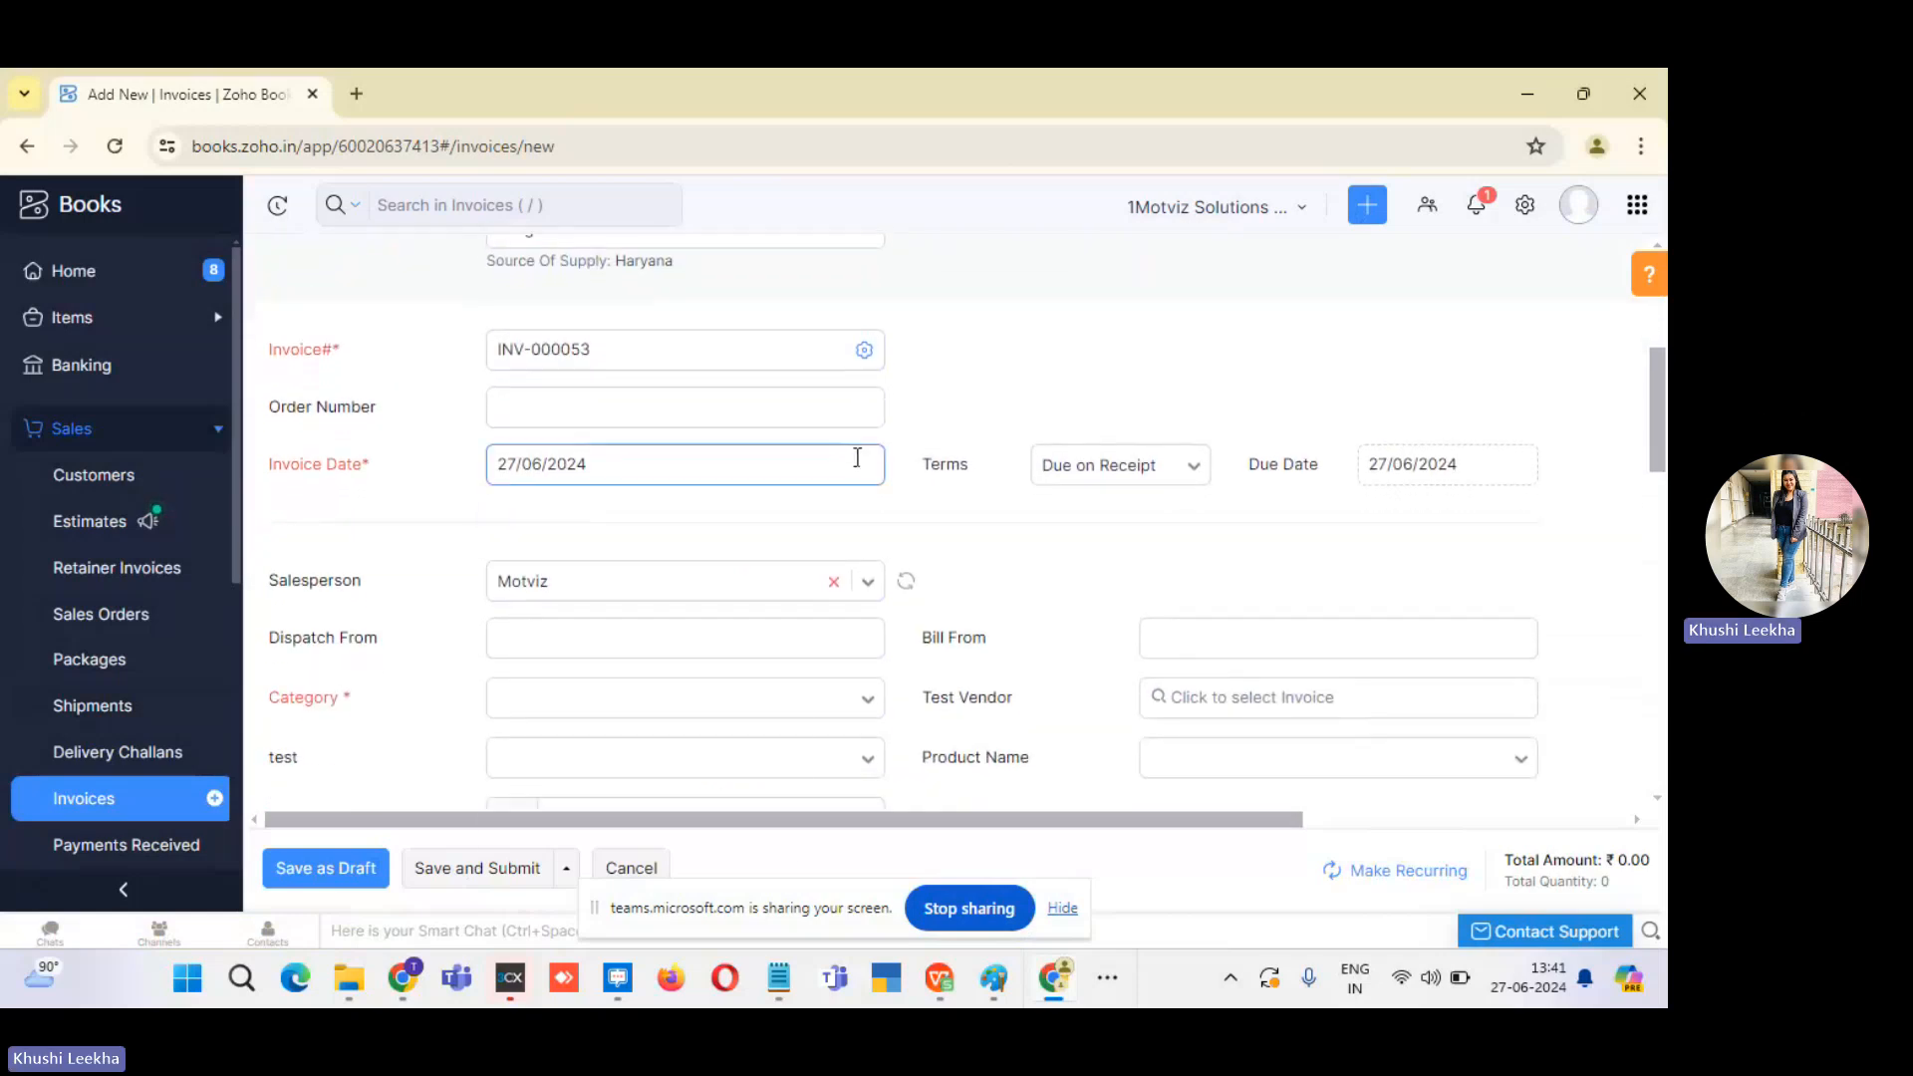
pyautogui.click(857, 458)
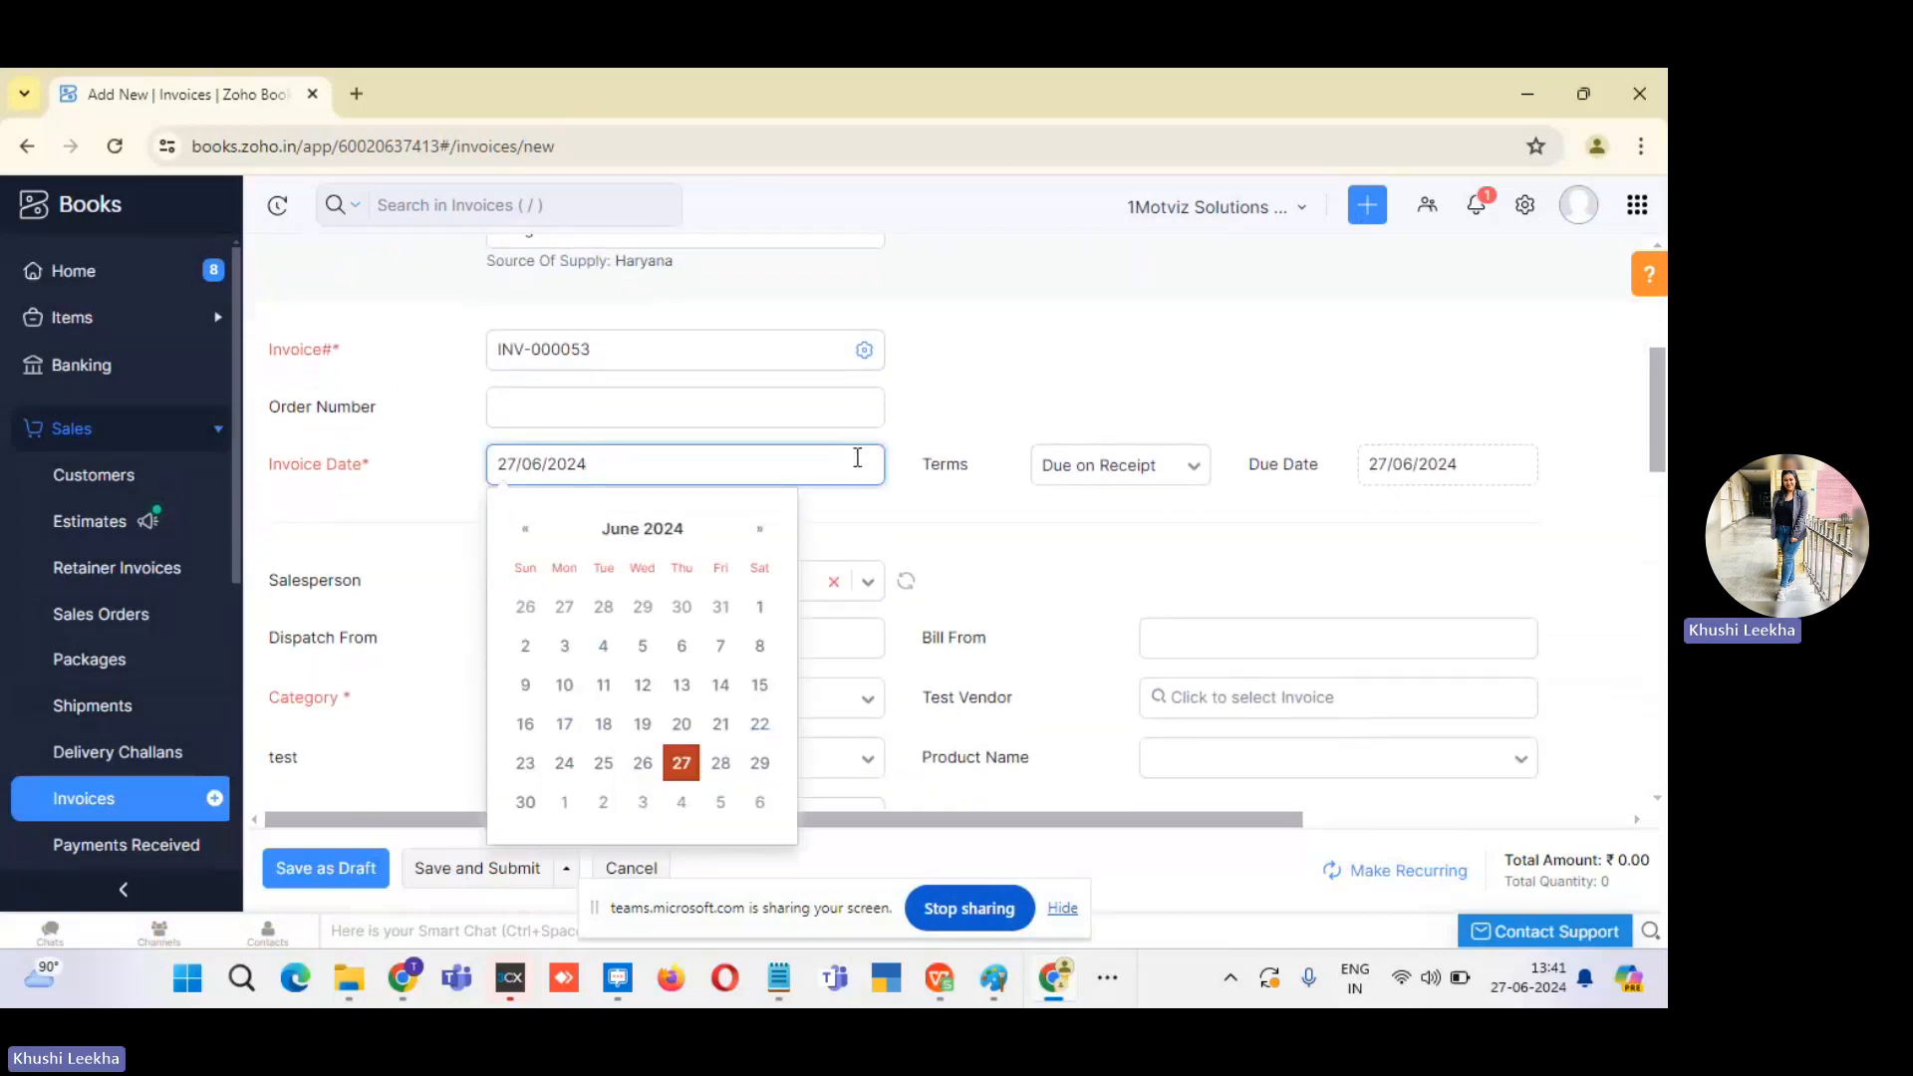
pyautogui.click(721, 764)
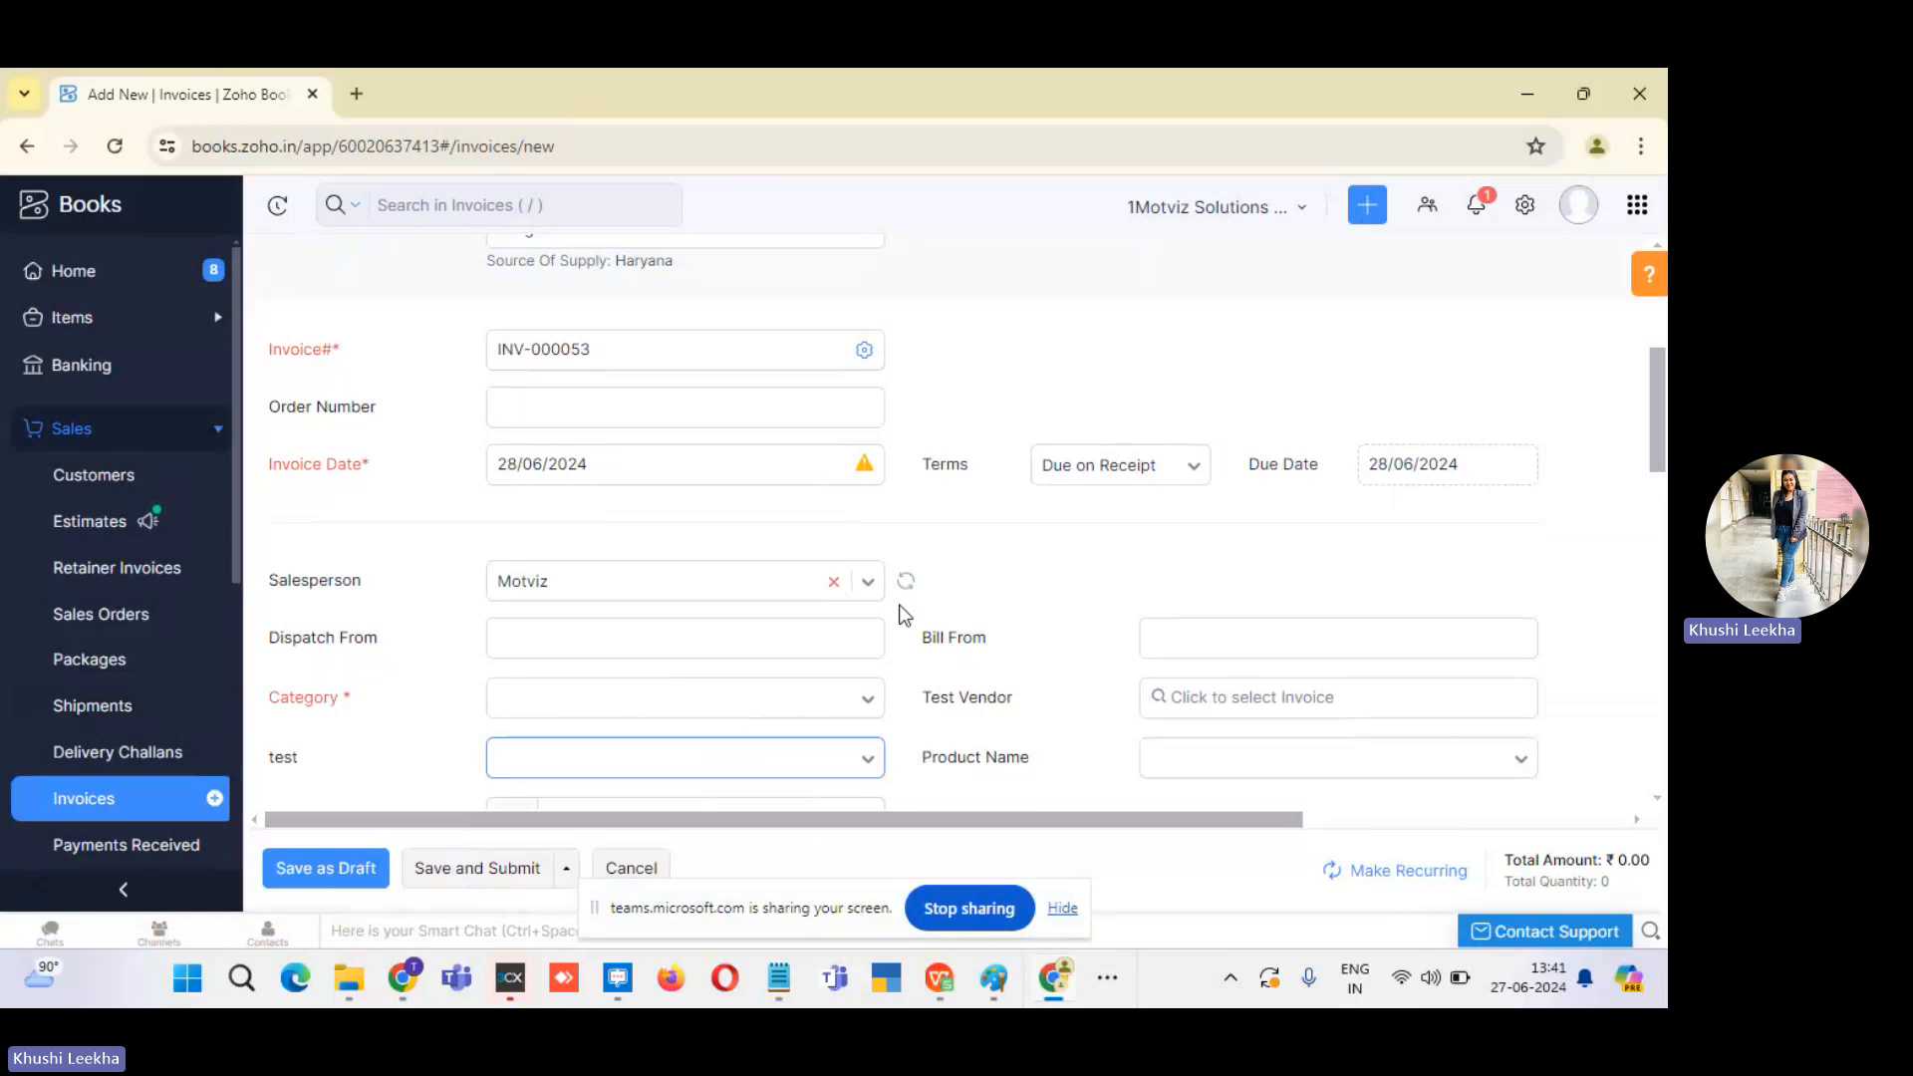
pyautogui.click(773, 453)
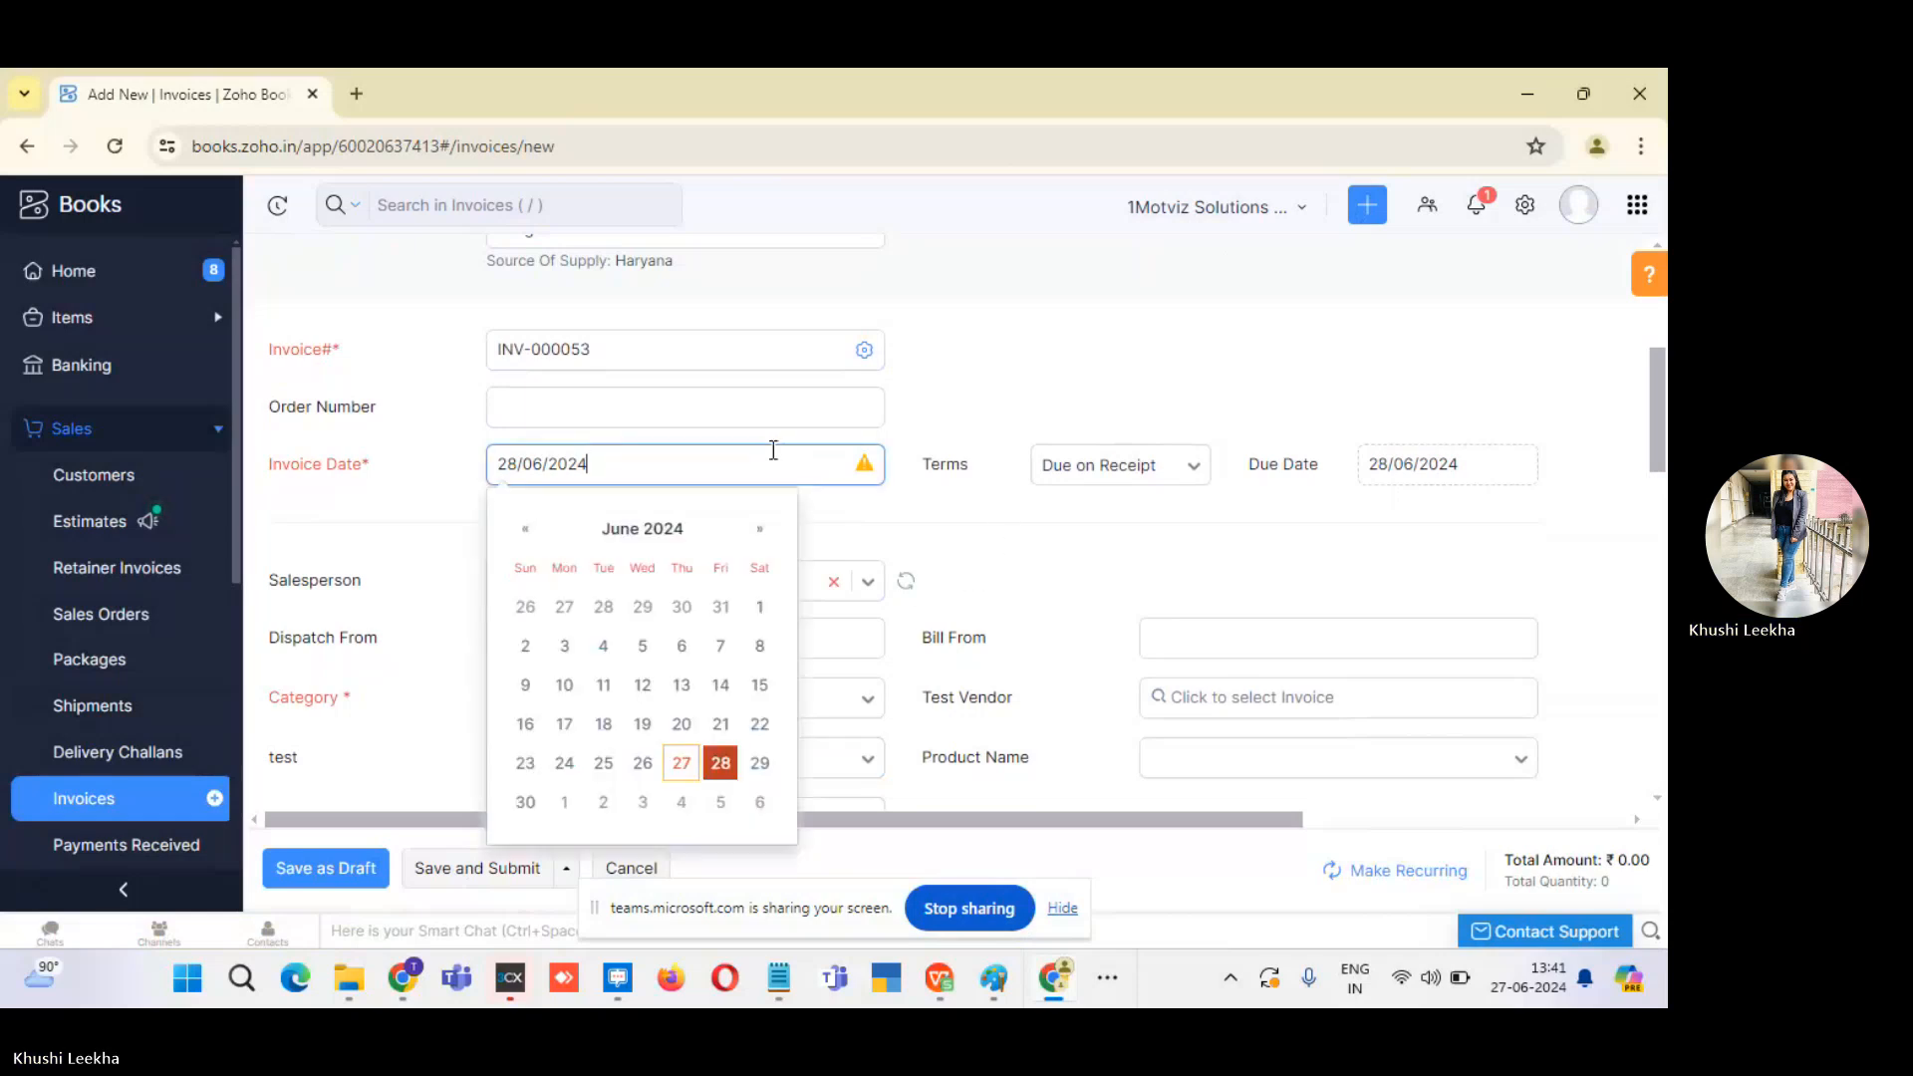
pyautogui.click(681, 764)
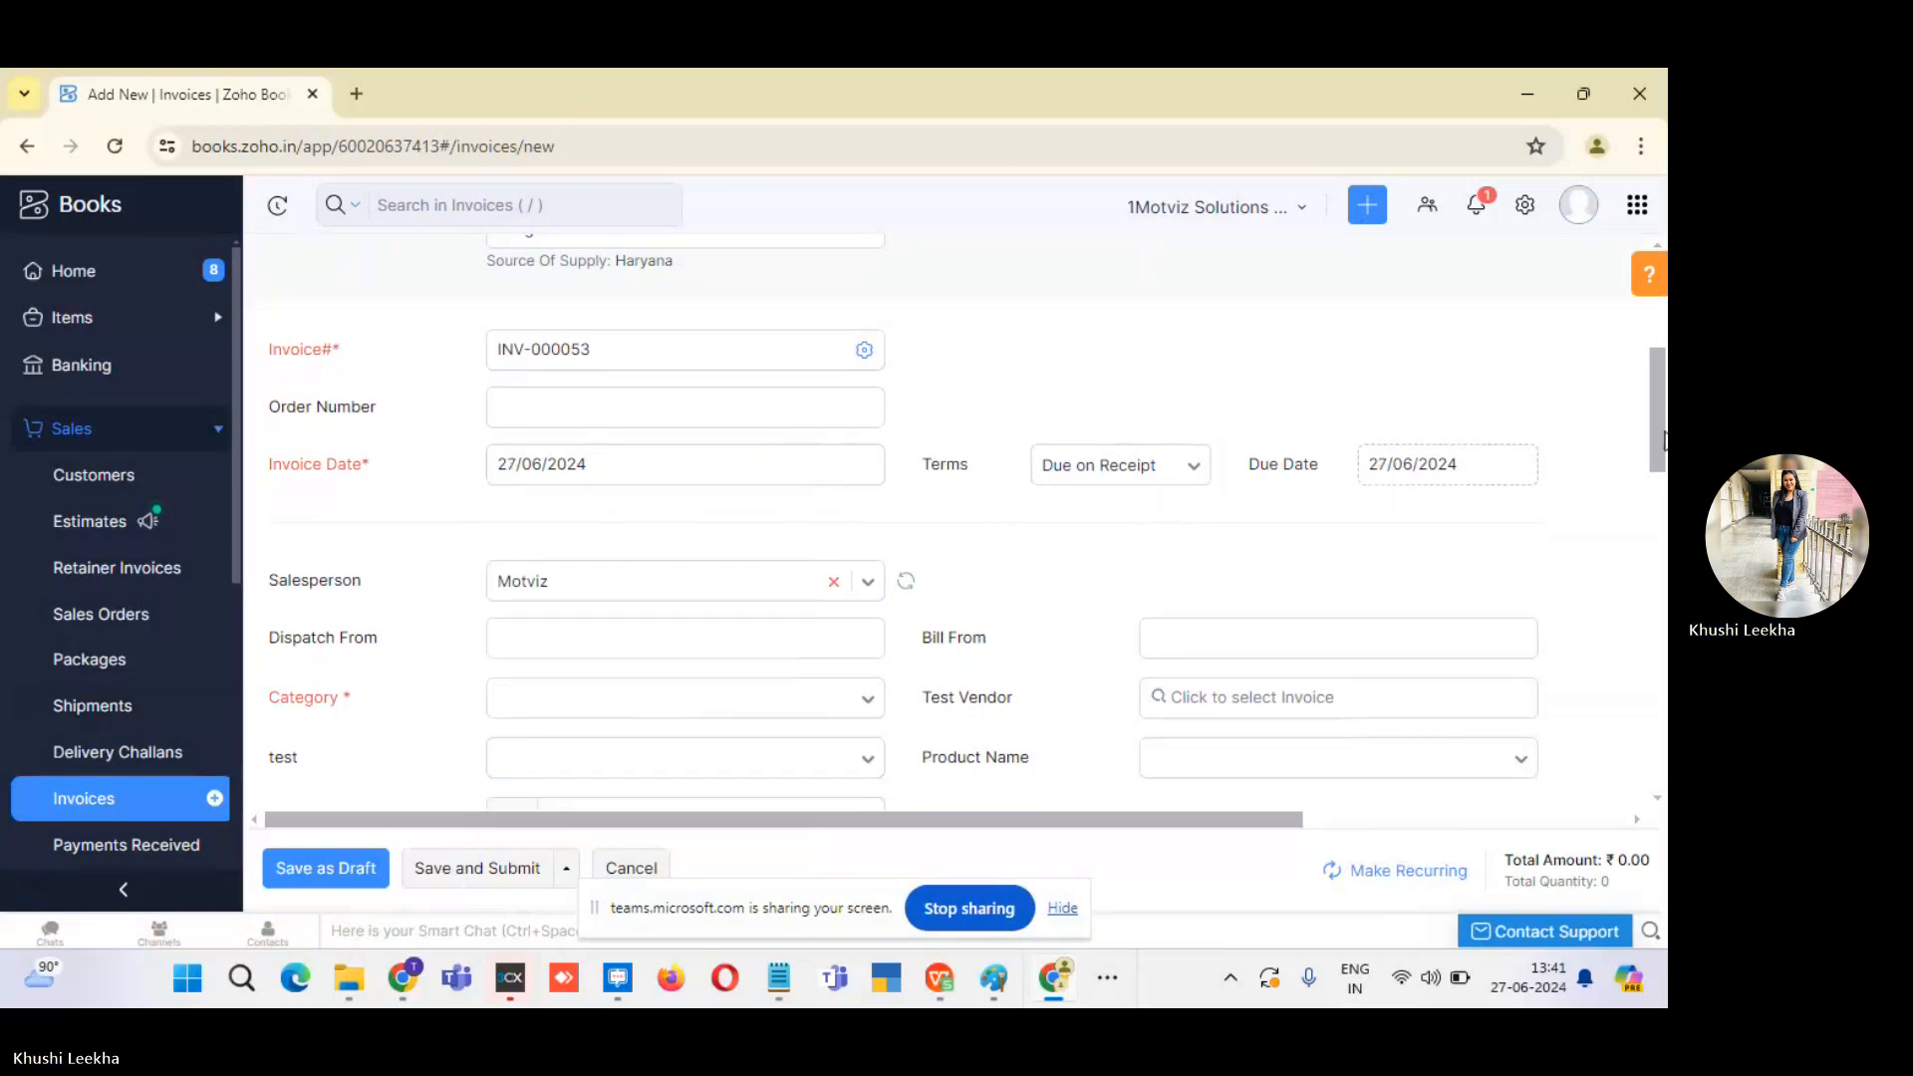
# Set the invoice's required Category field to None.
pyautogui.moveTo(1660, 435); pyautogui.dragTo(1660, 481)
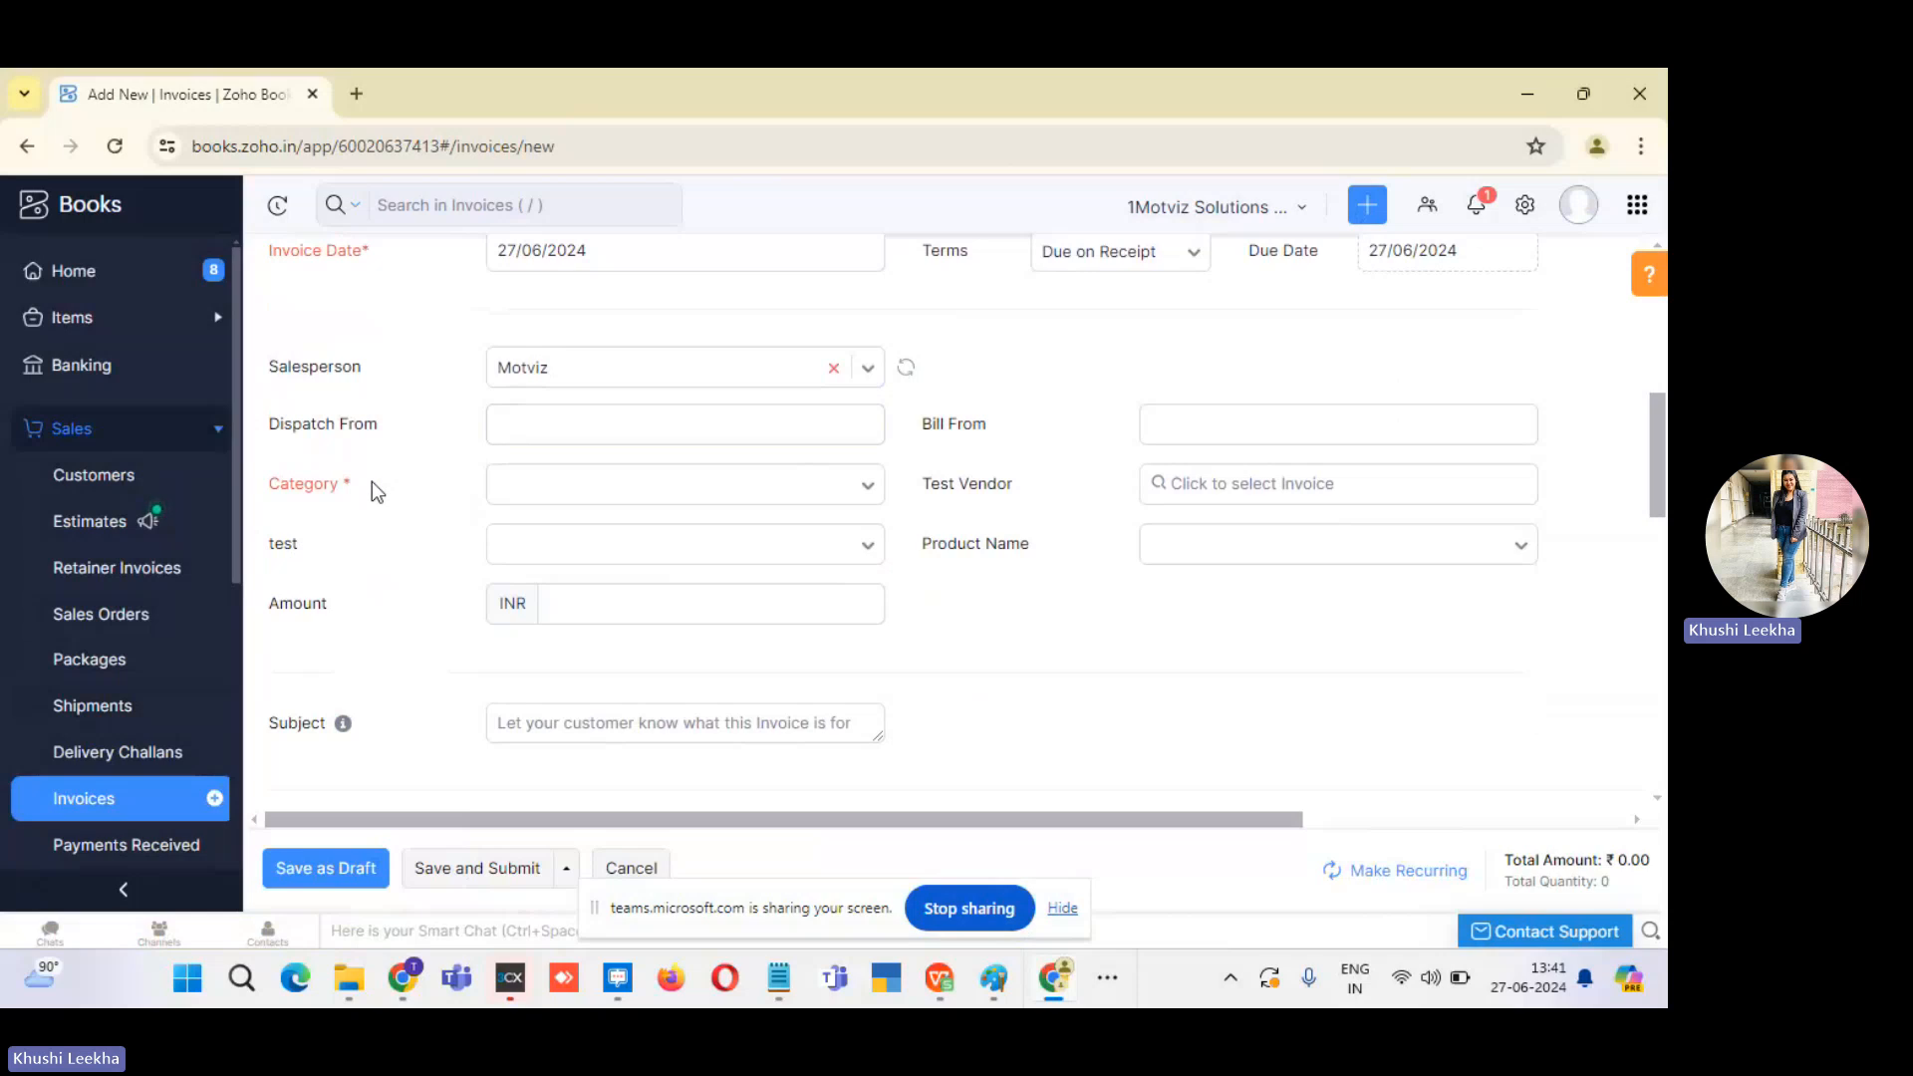
pyautogui.click(531, 497)
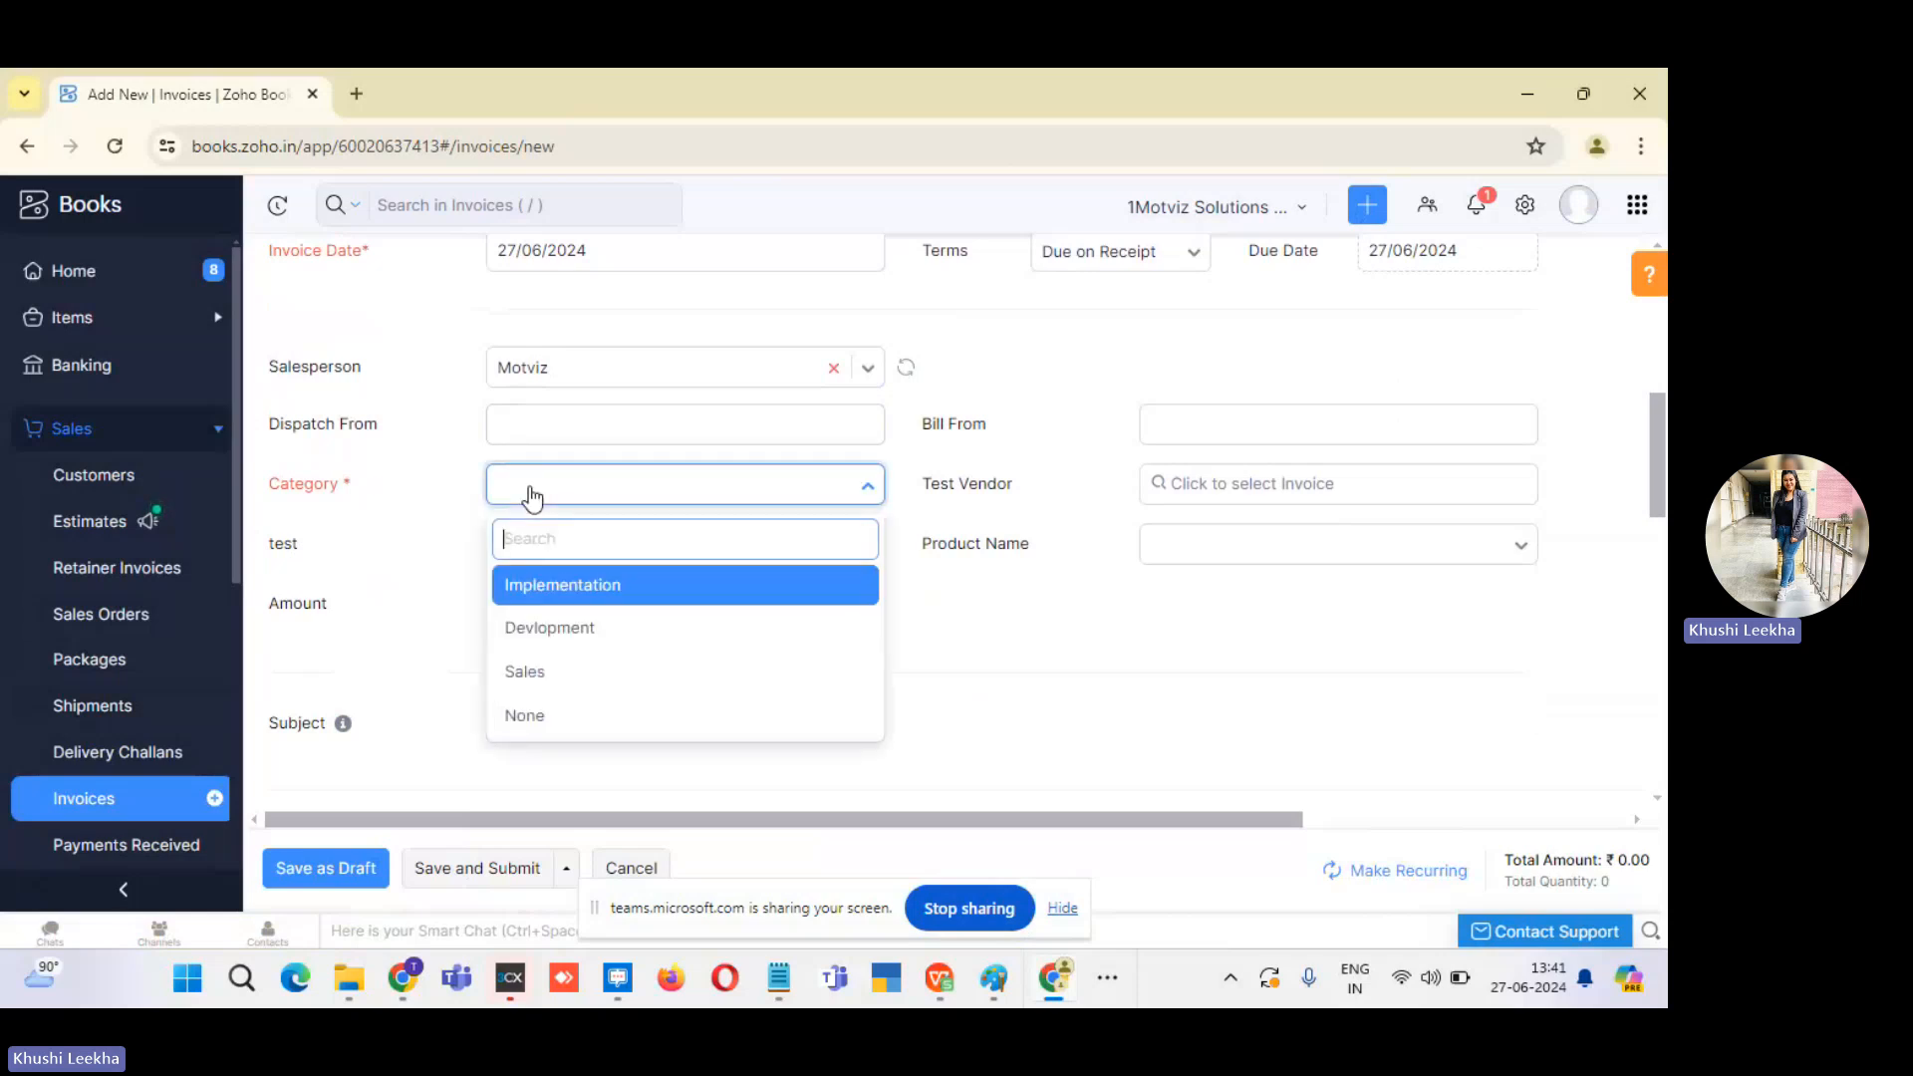
pyautogui.click(538, 716)
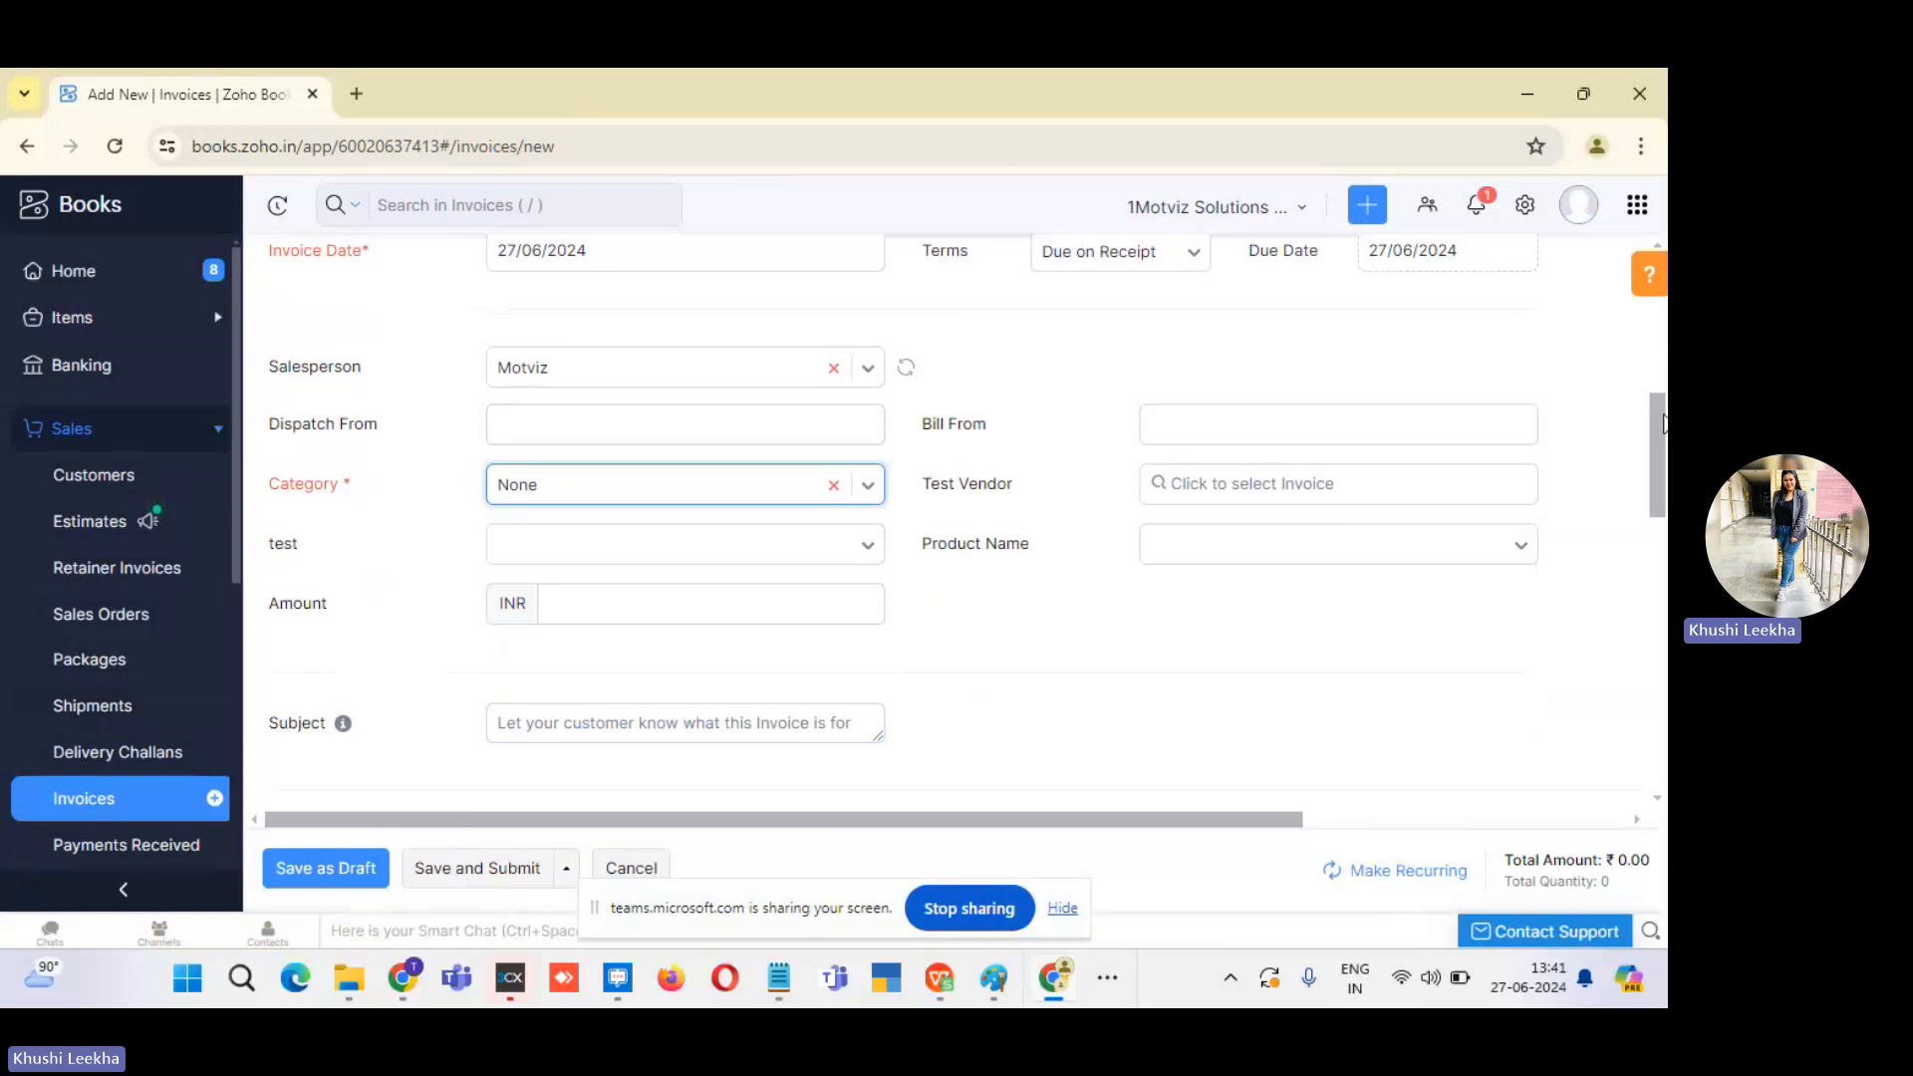
# Add the CCTV item to the first row of the invoice's item table.
pyautogui.moveTo(1663, 423); pyautogui.dragTo(1661, 560)
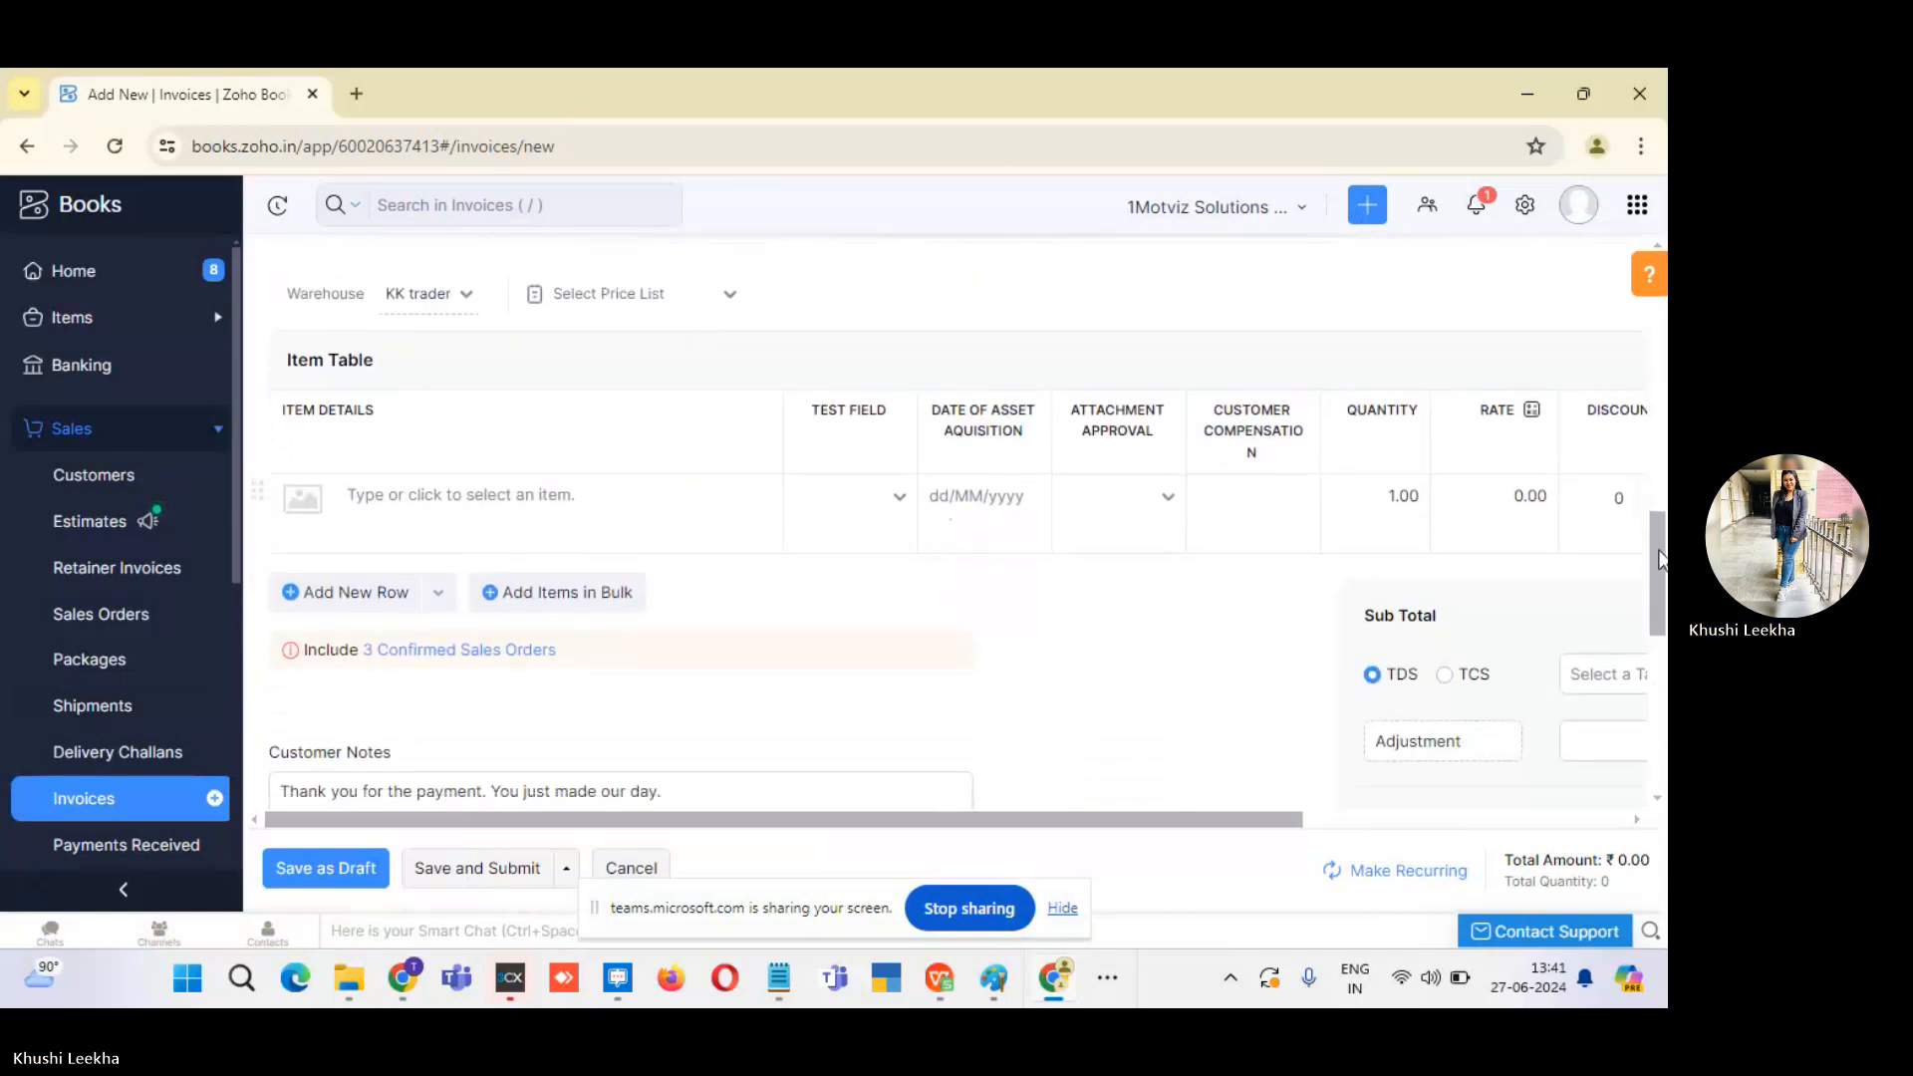
pyautogui.click(535, 502)
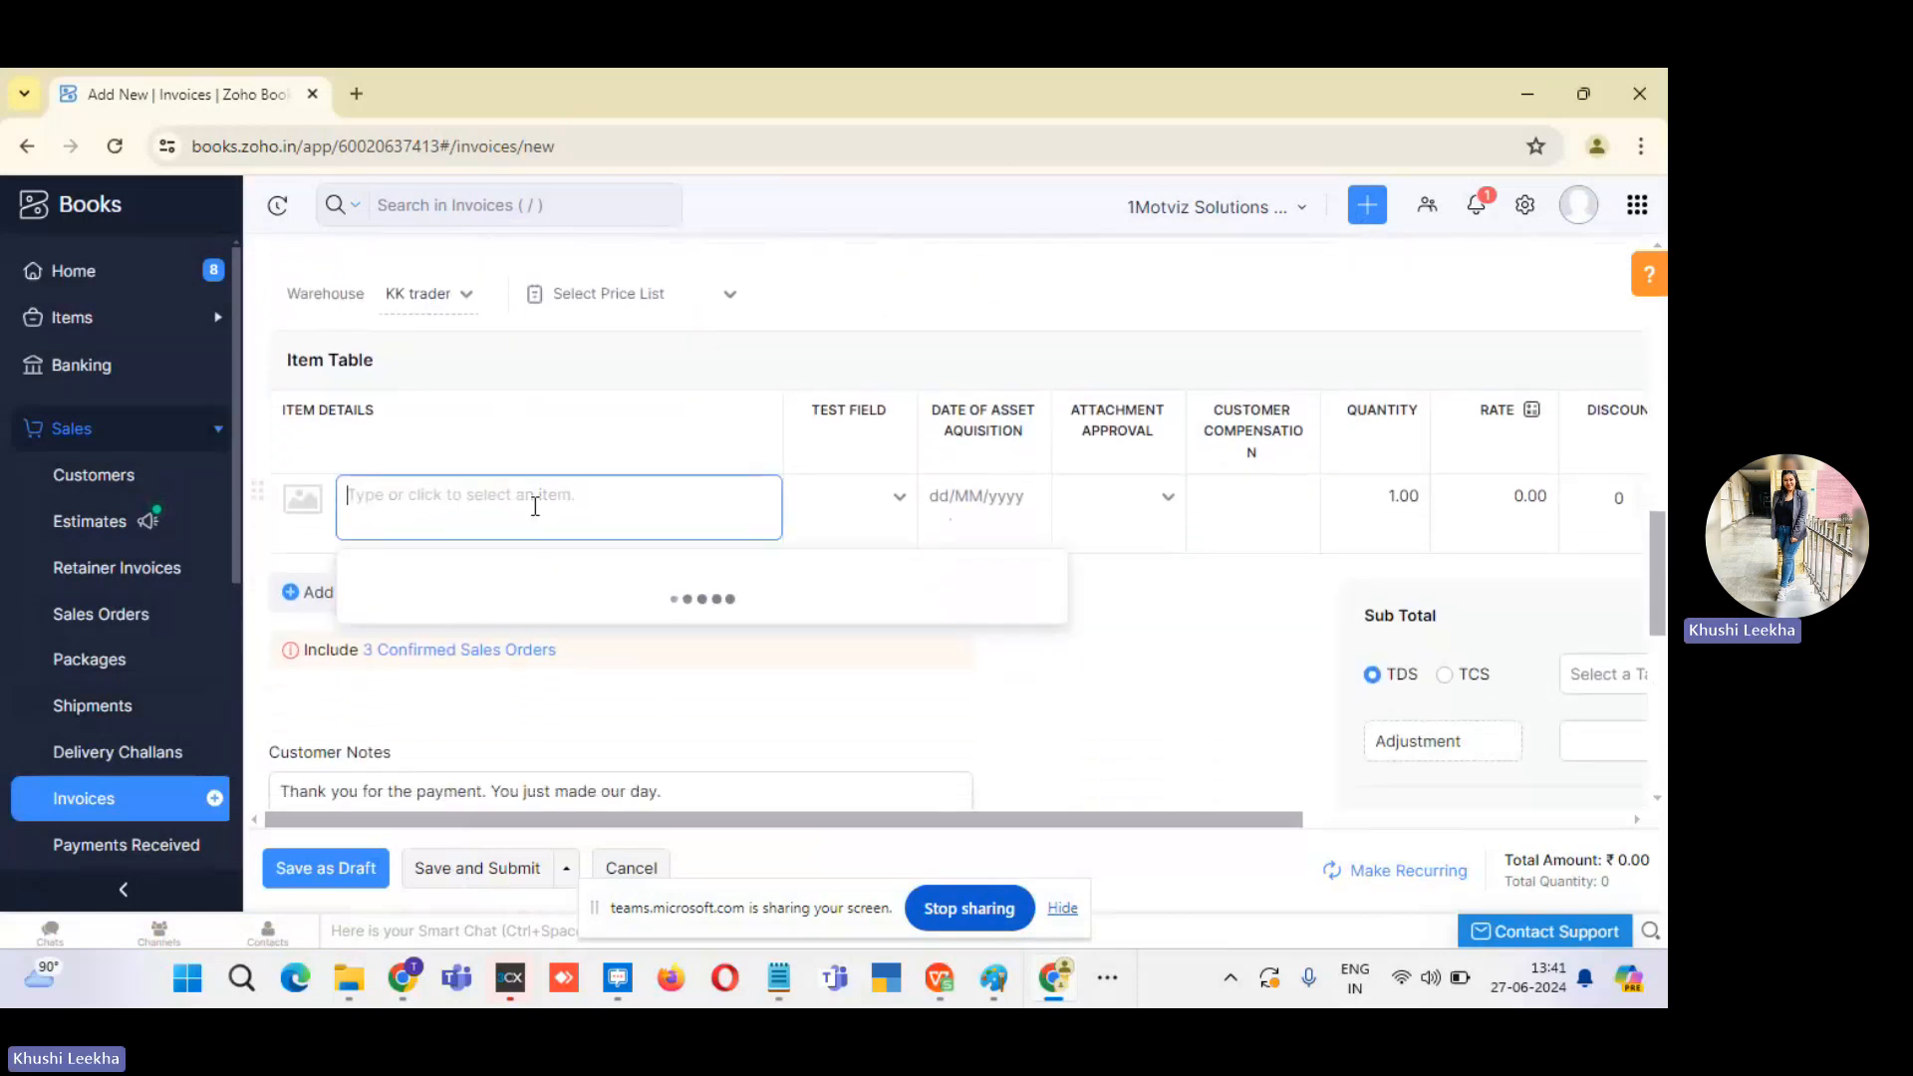
pyautogui.write('cctv')
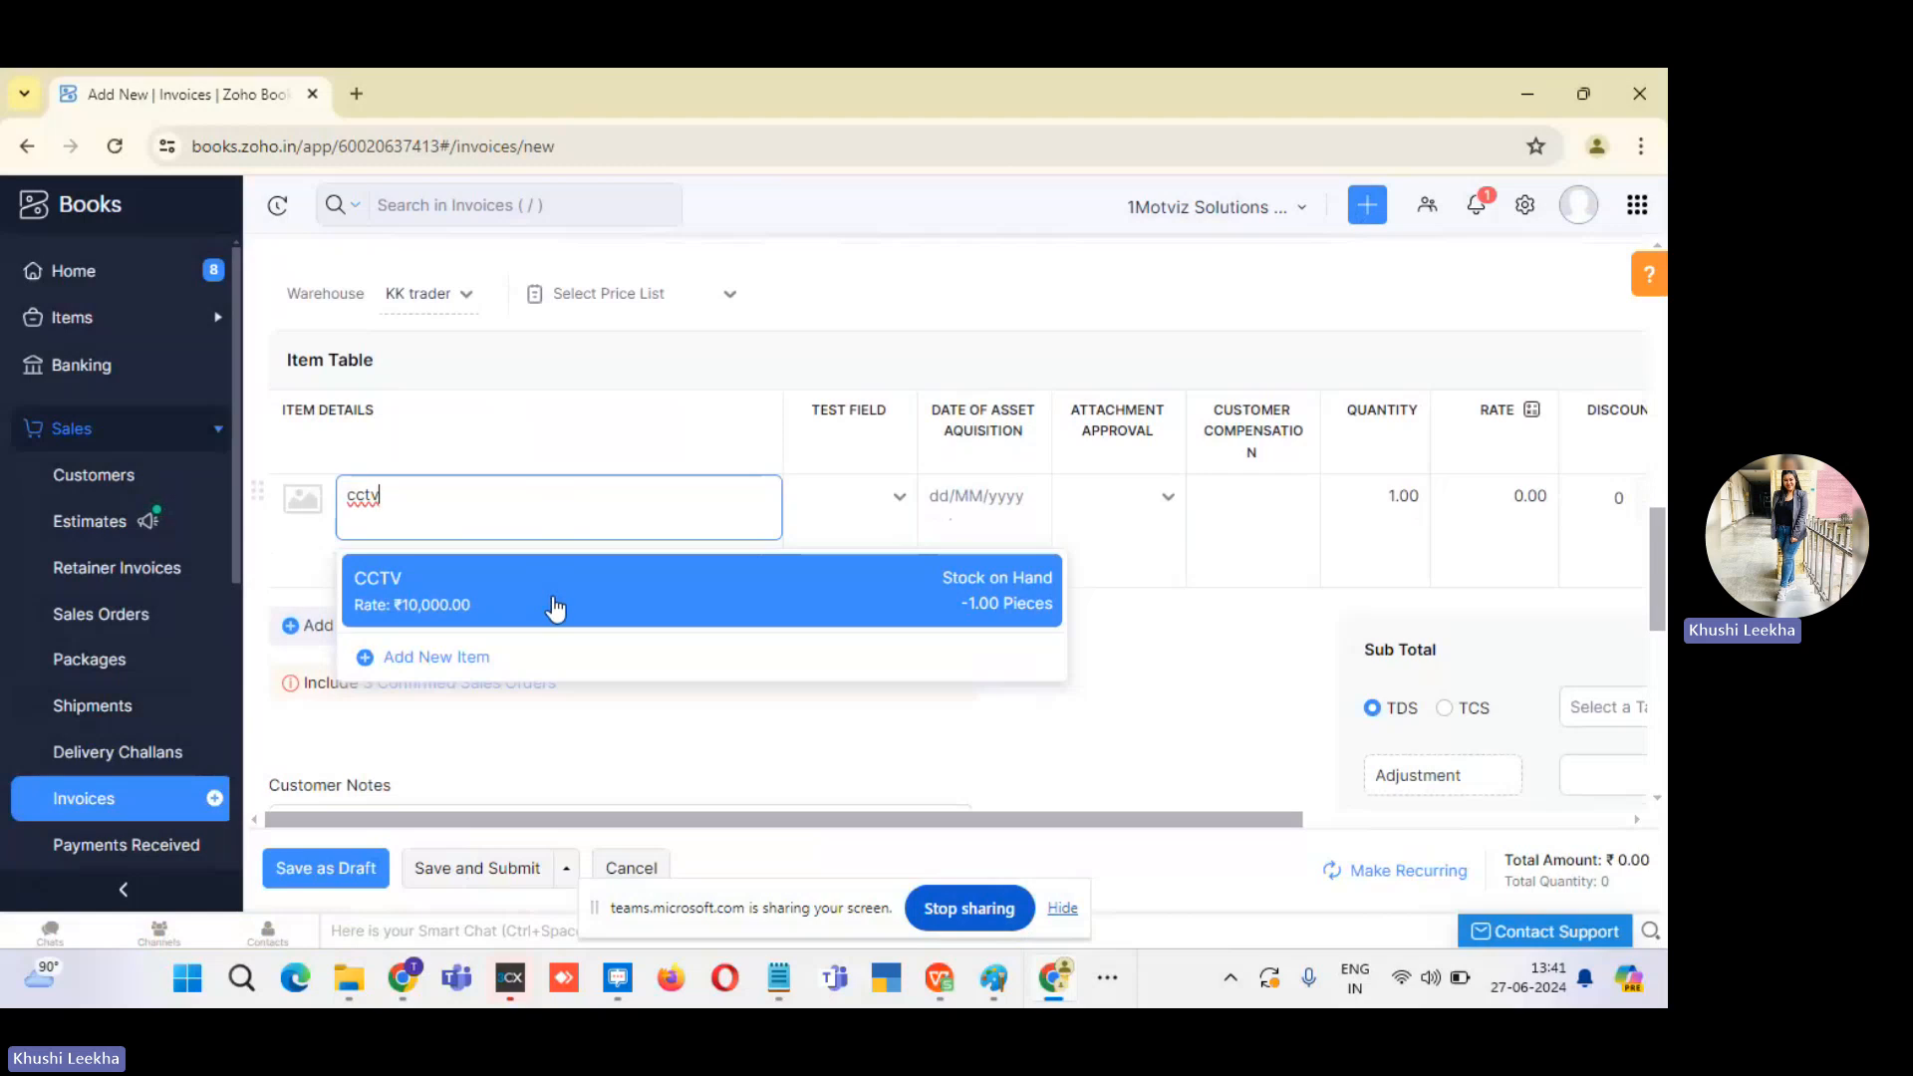
pyautogui.click(555, 608)
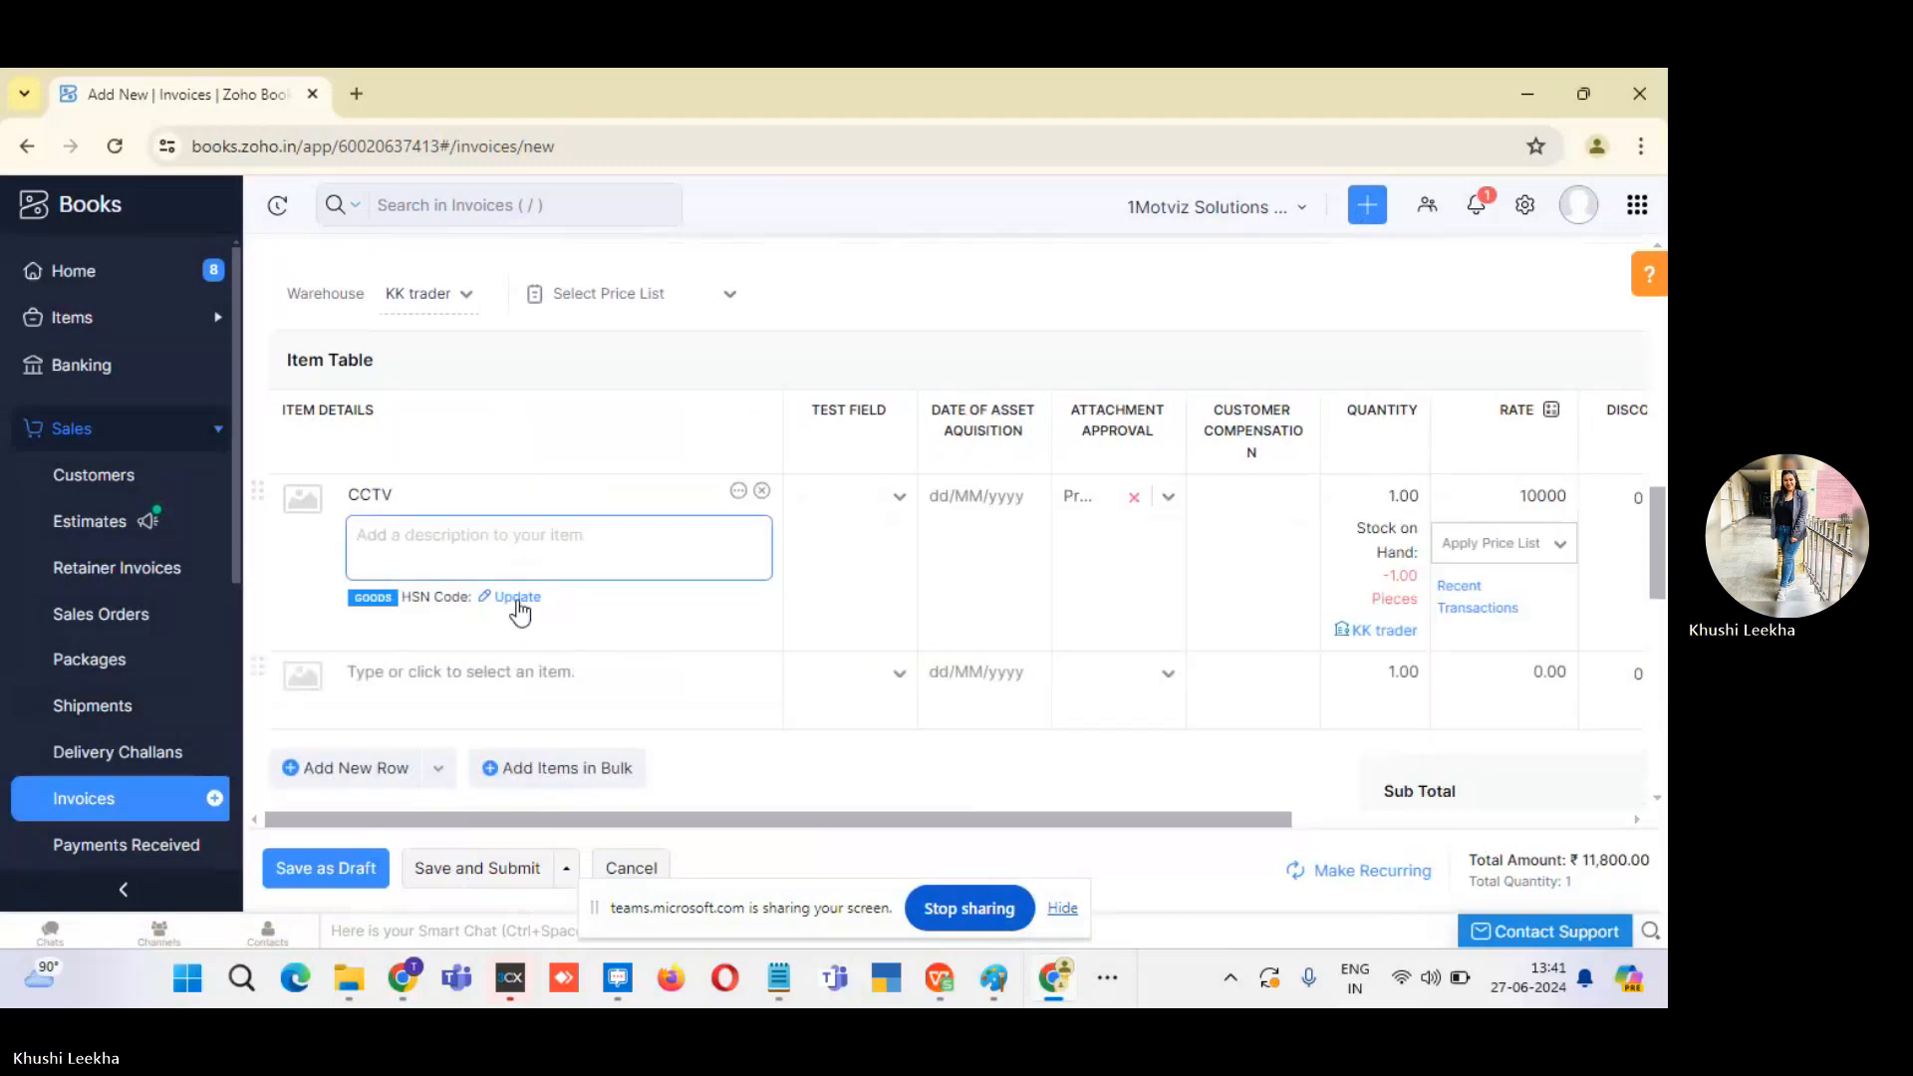
# Enter 123456 as the HSN code of the CCTV item and save it.
pyautogui.click(517, 598)
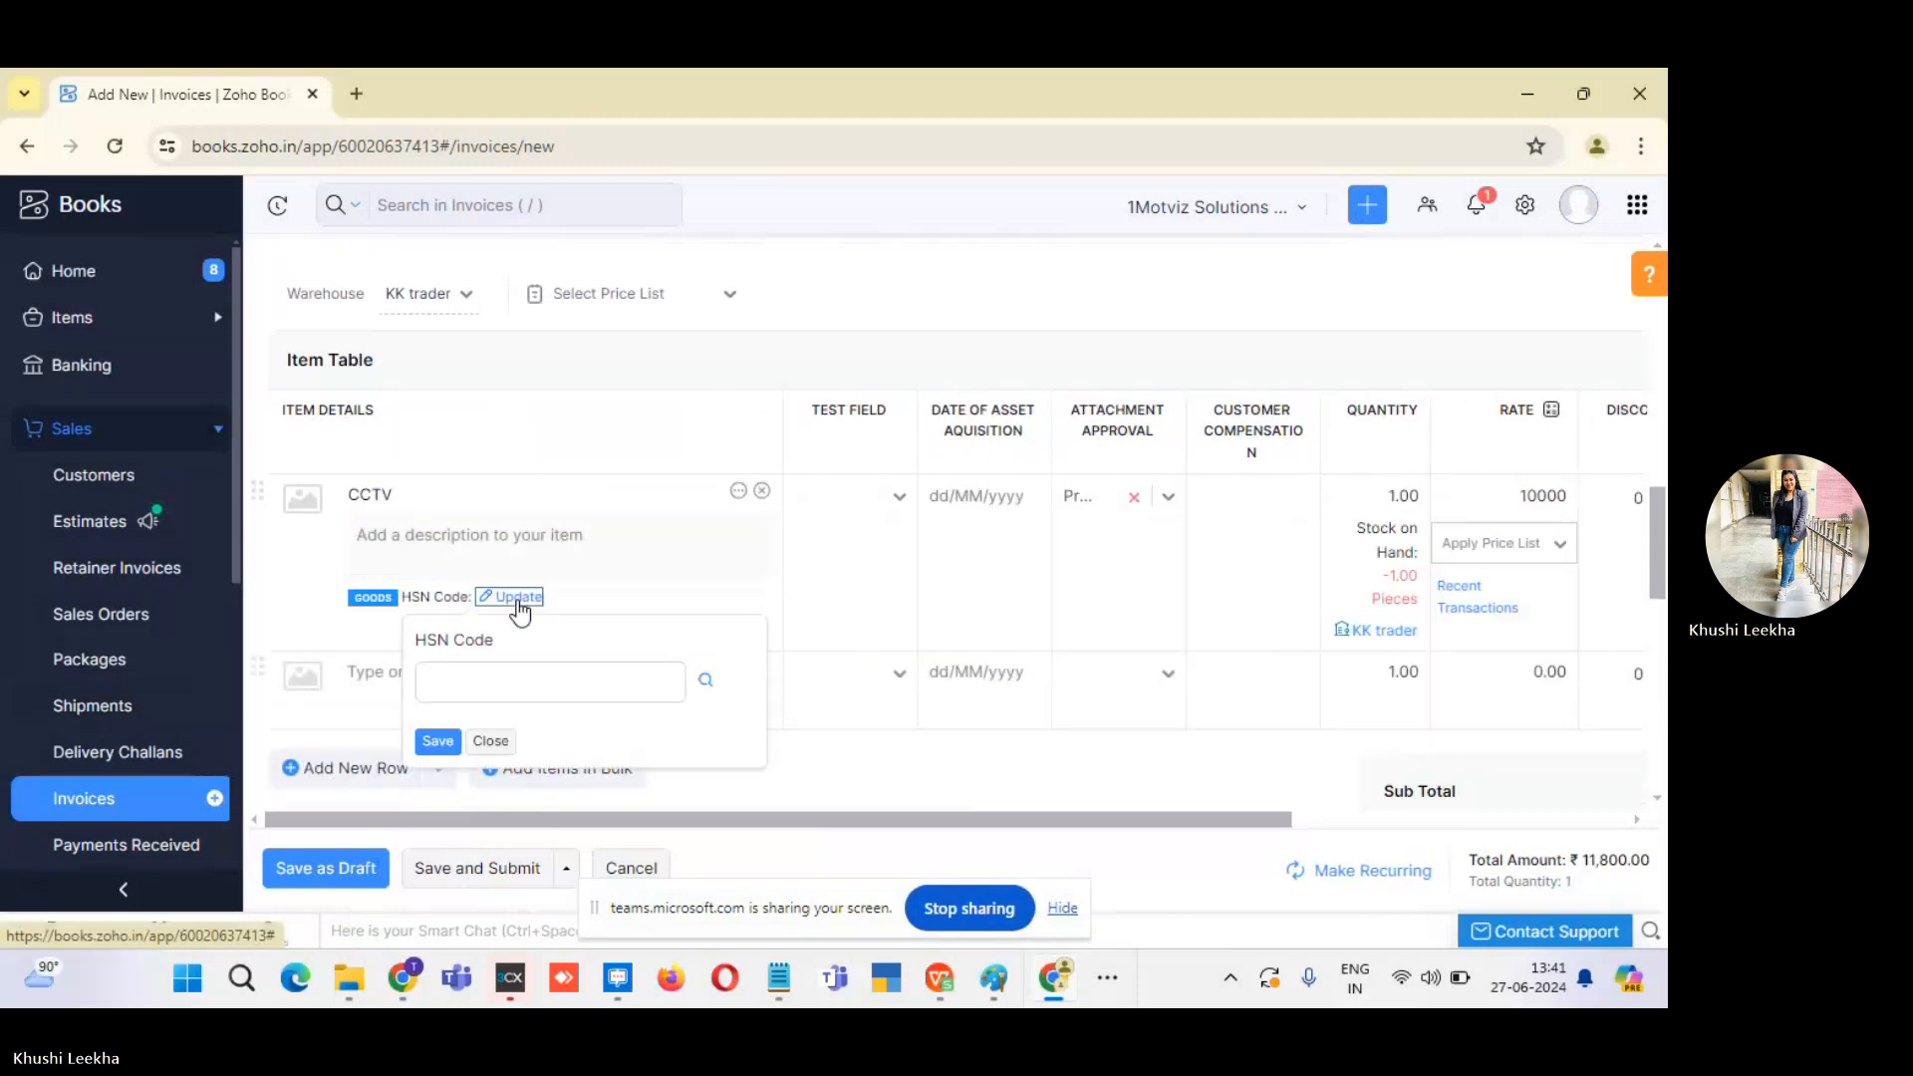
pyautogui.click(525, 672)
pyautogui.write('123456')
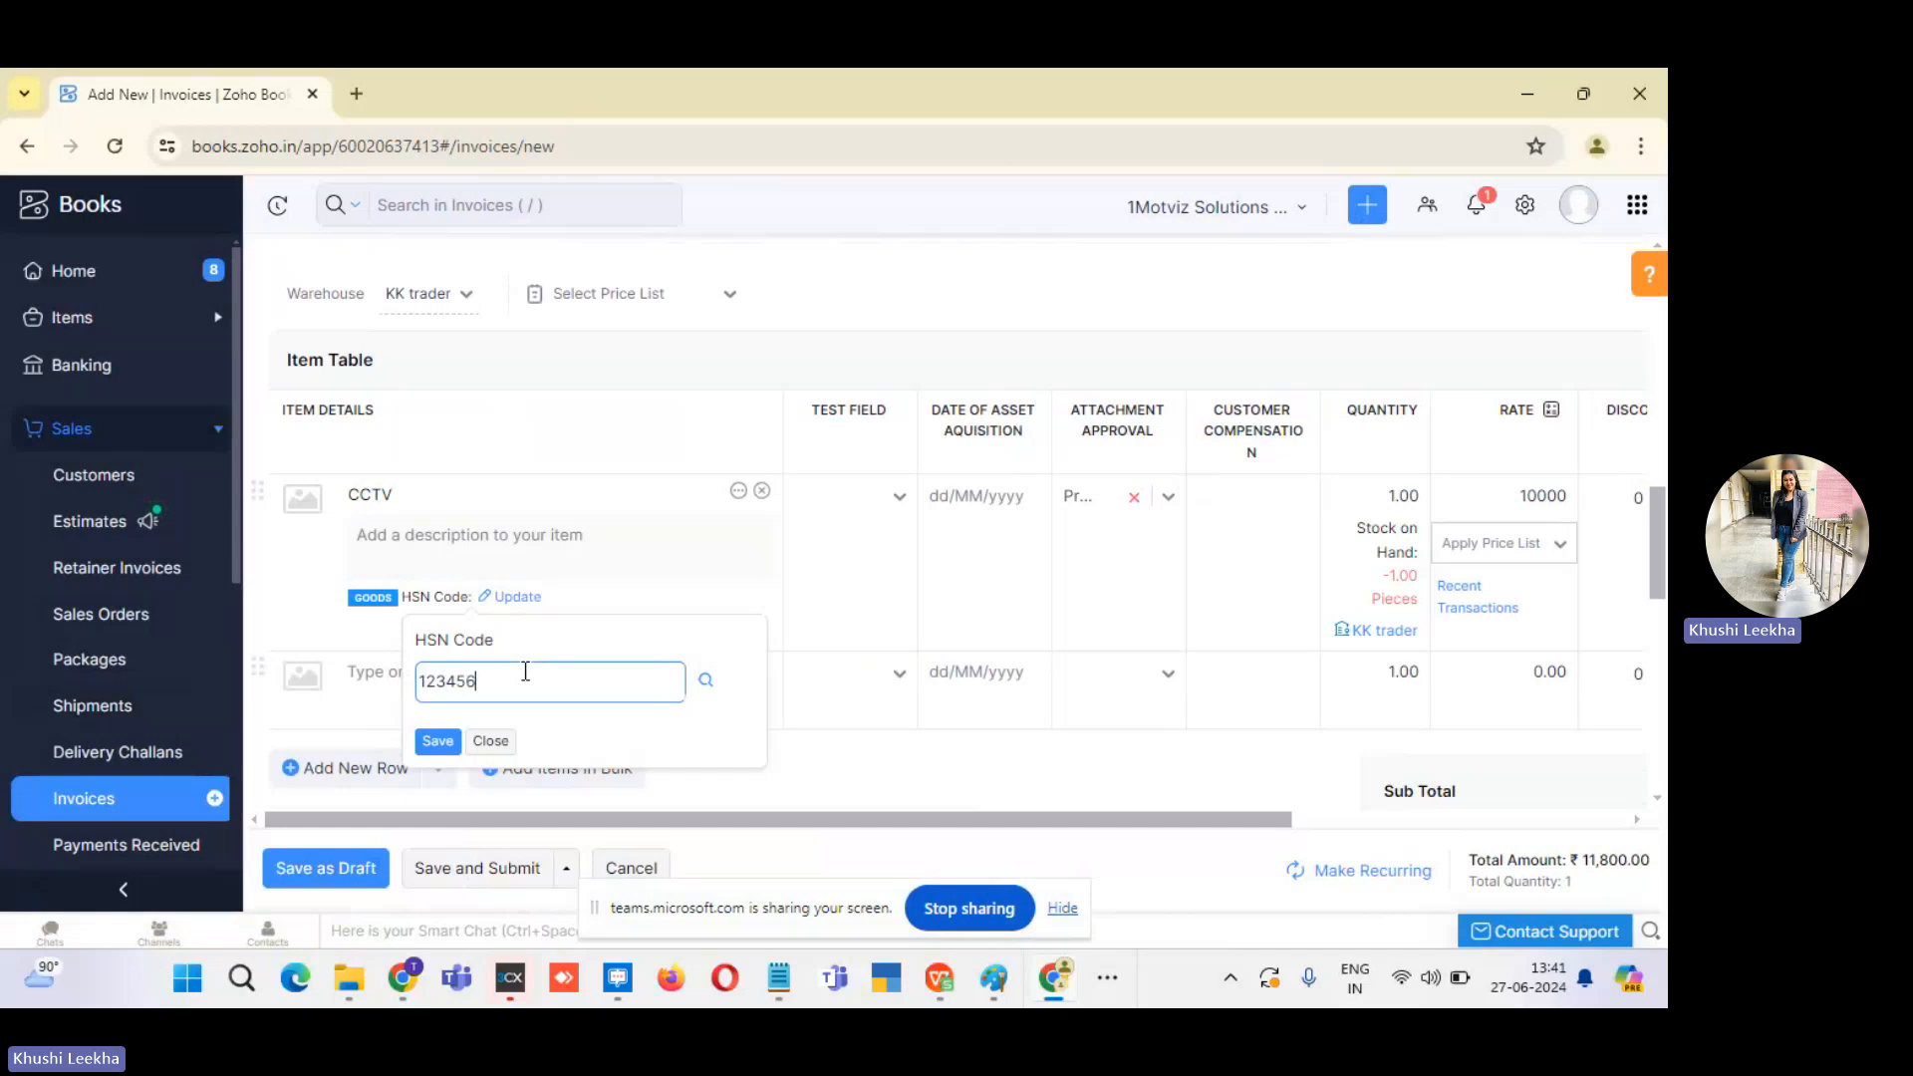
pyautogui.click(437, 740)
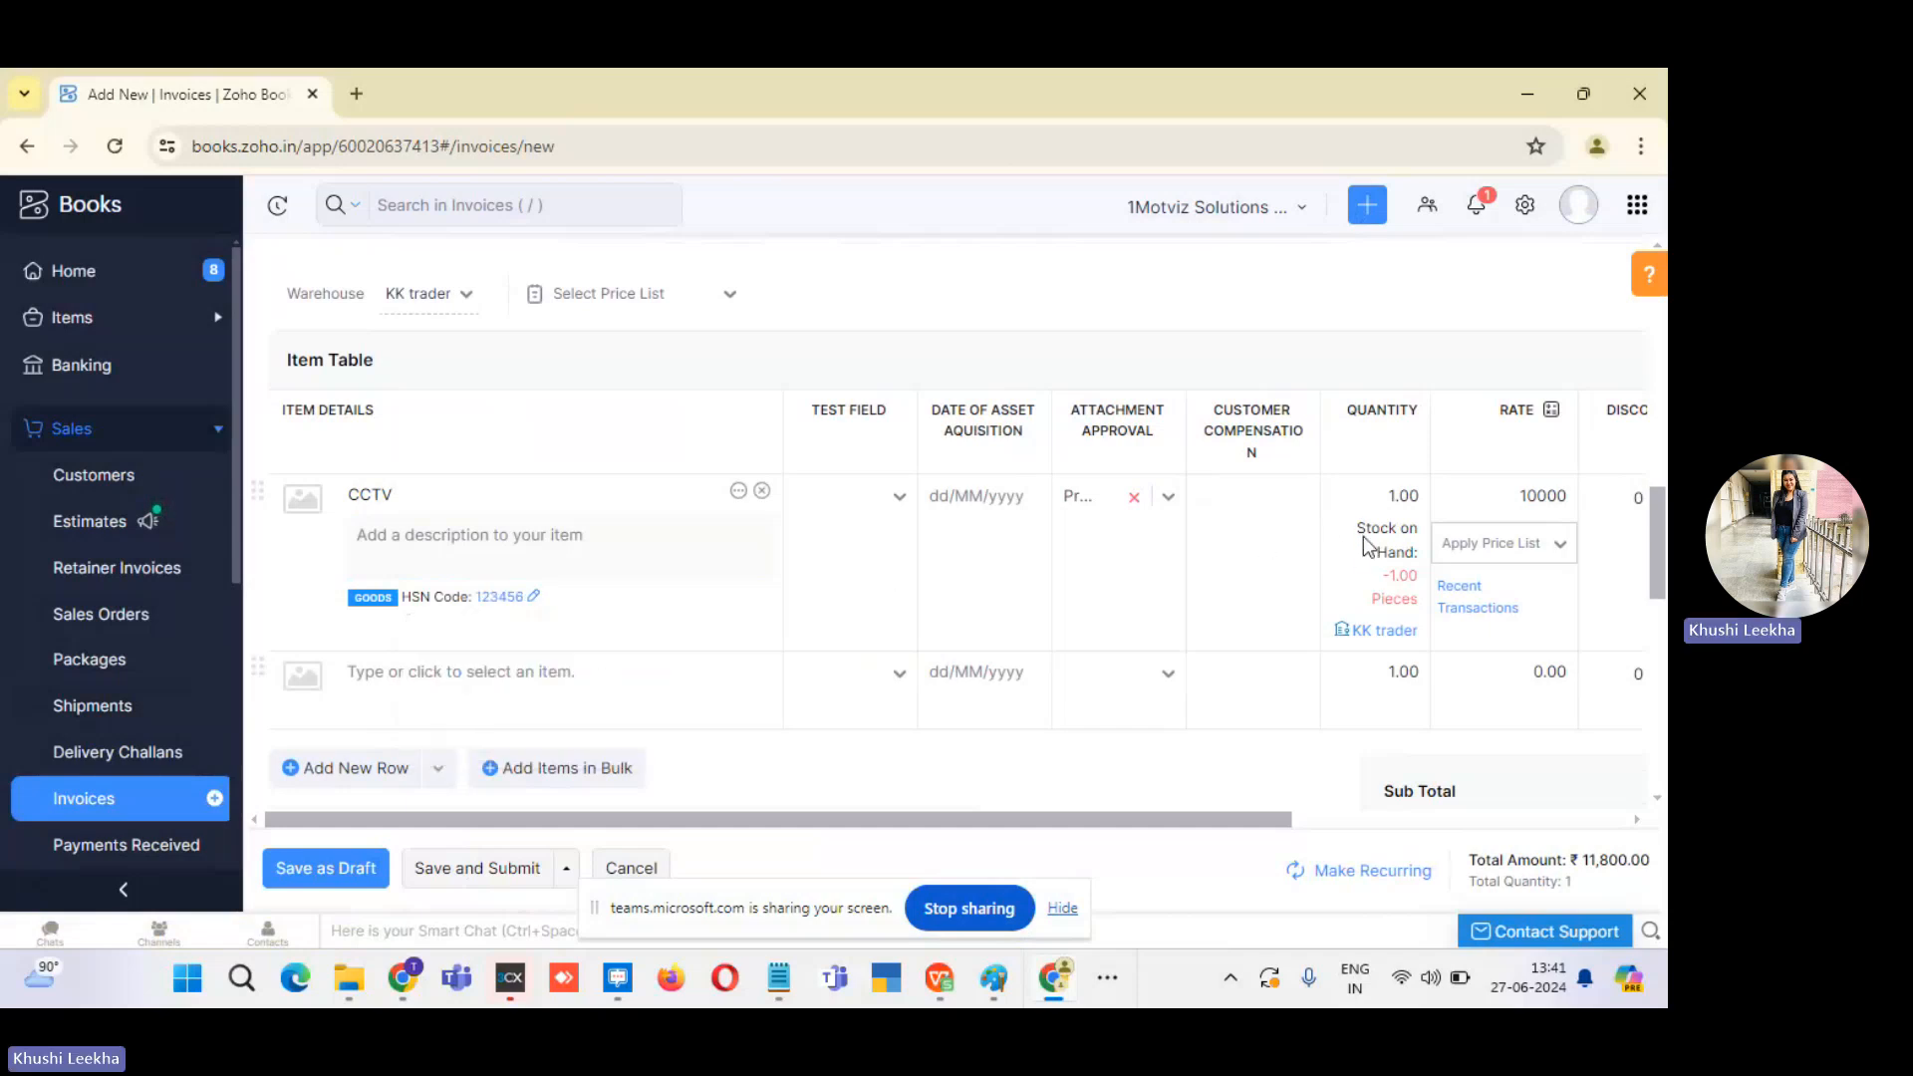
# Set the CCTV item's quantity to 2 and save the invoice as a draft.
pyautogui.click(1396, 503)
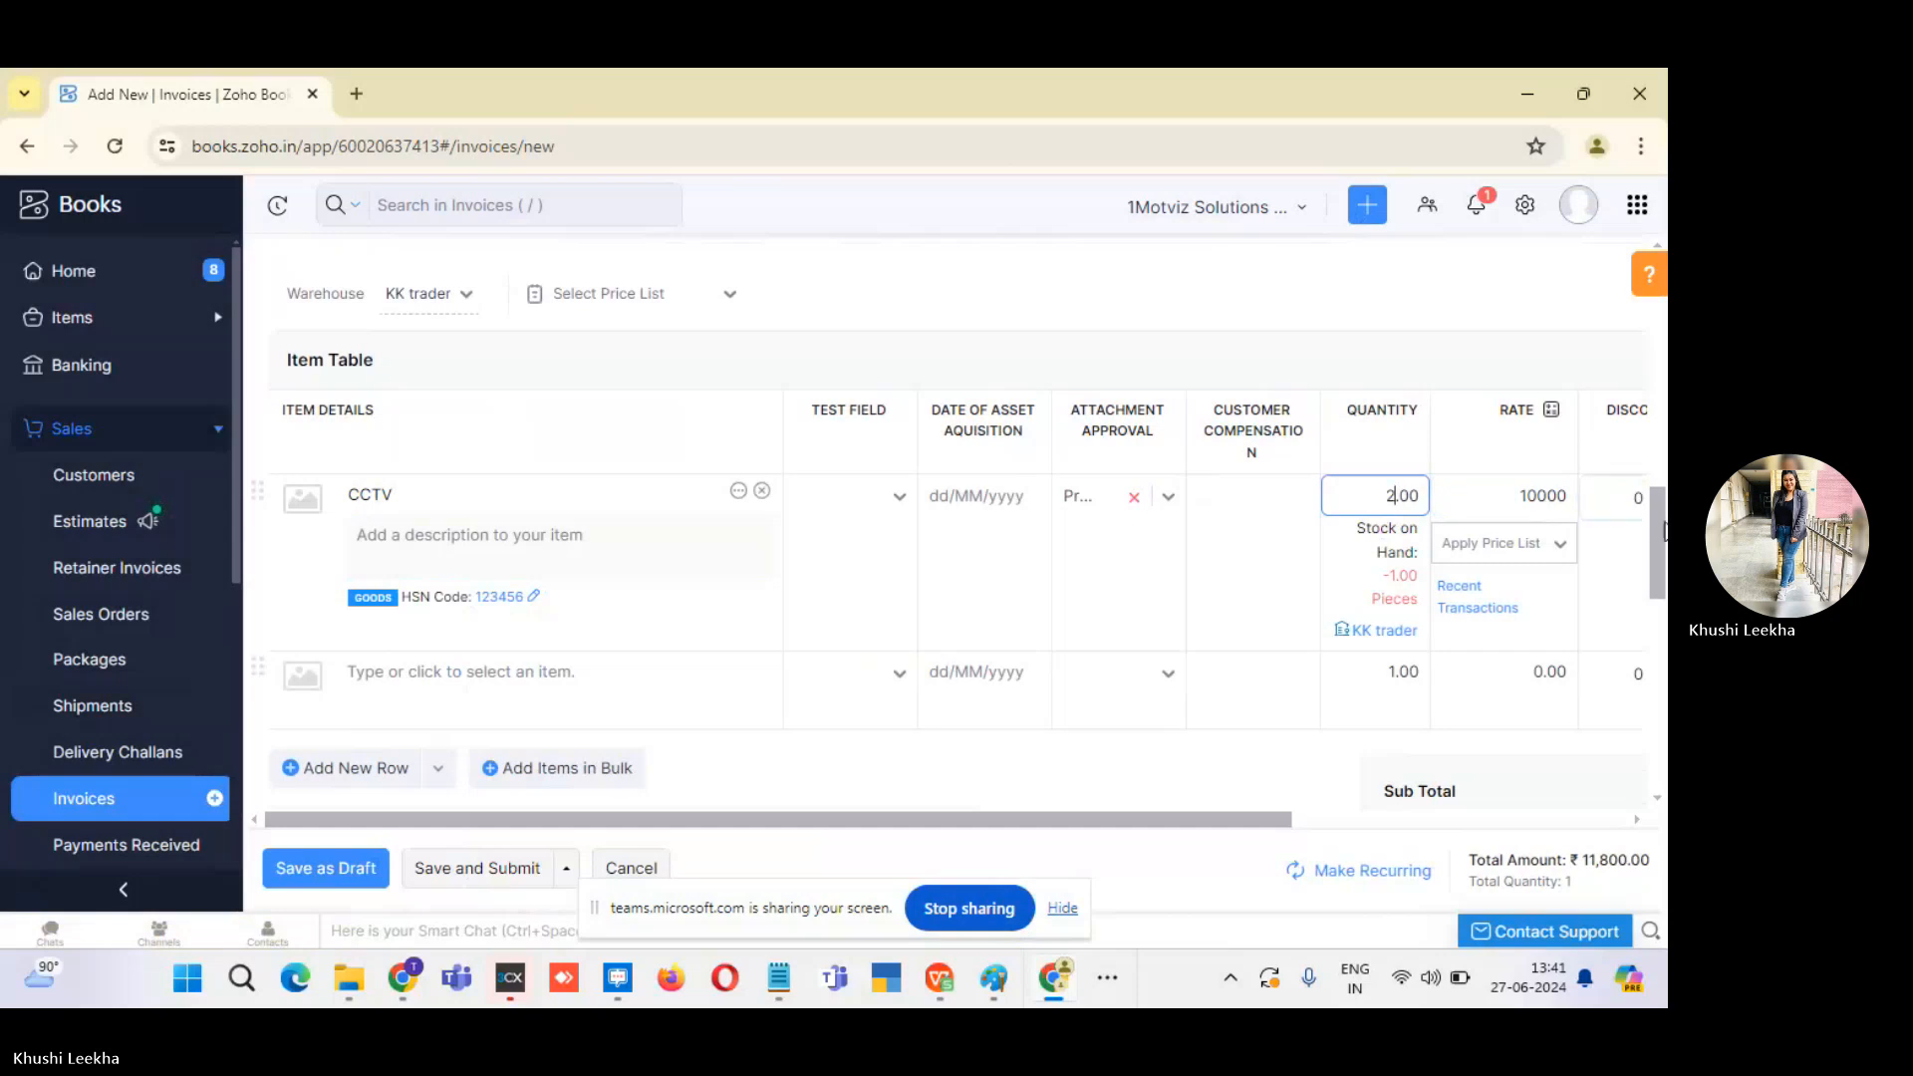
pyautogui.scroll(-4, 1396, 503)
pyautogui.scroll(-5, 1061, 762)
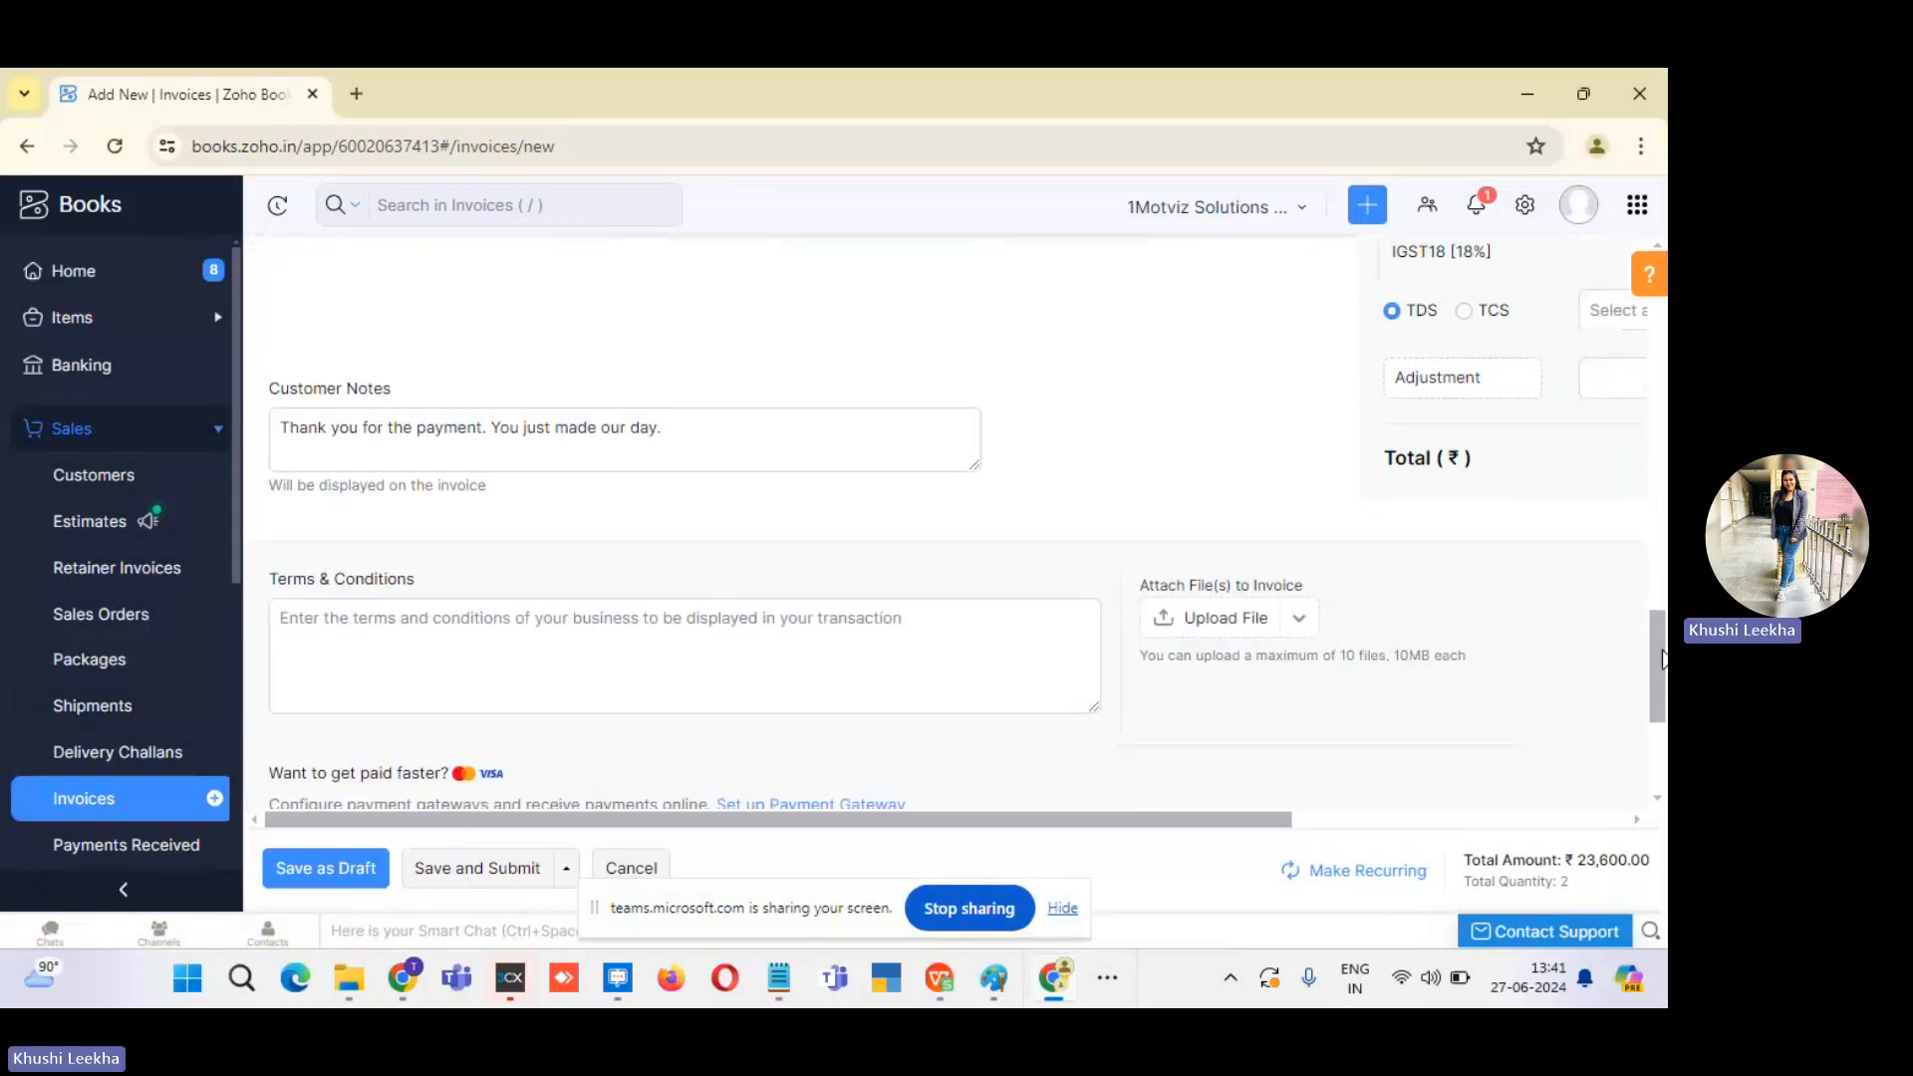
pyautogui.click(367, 871)
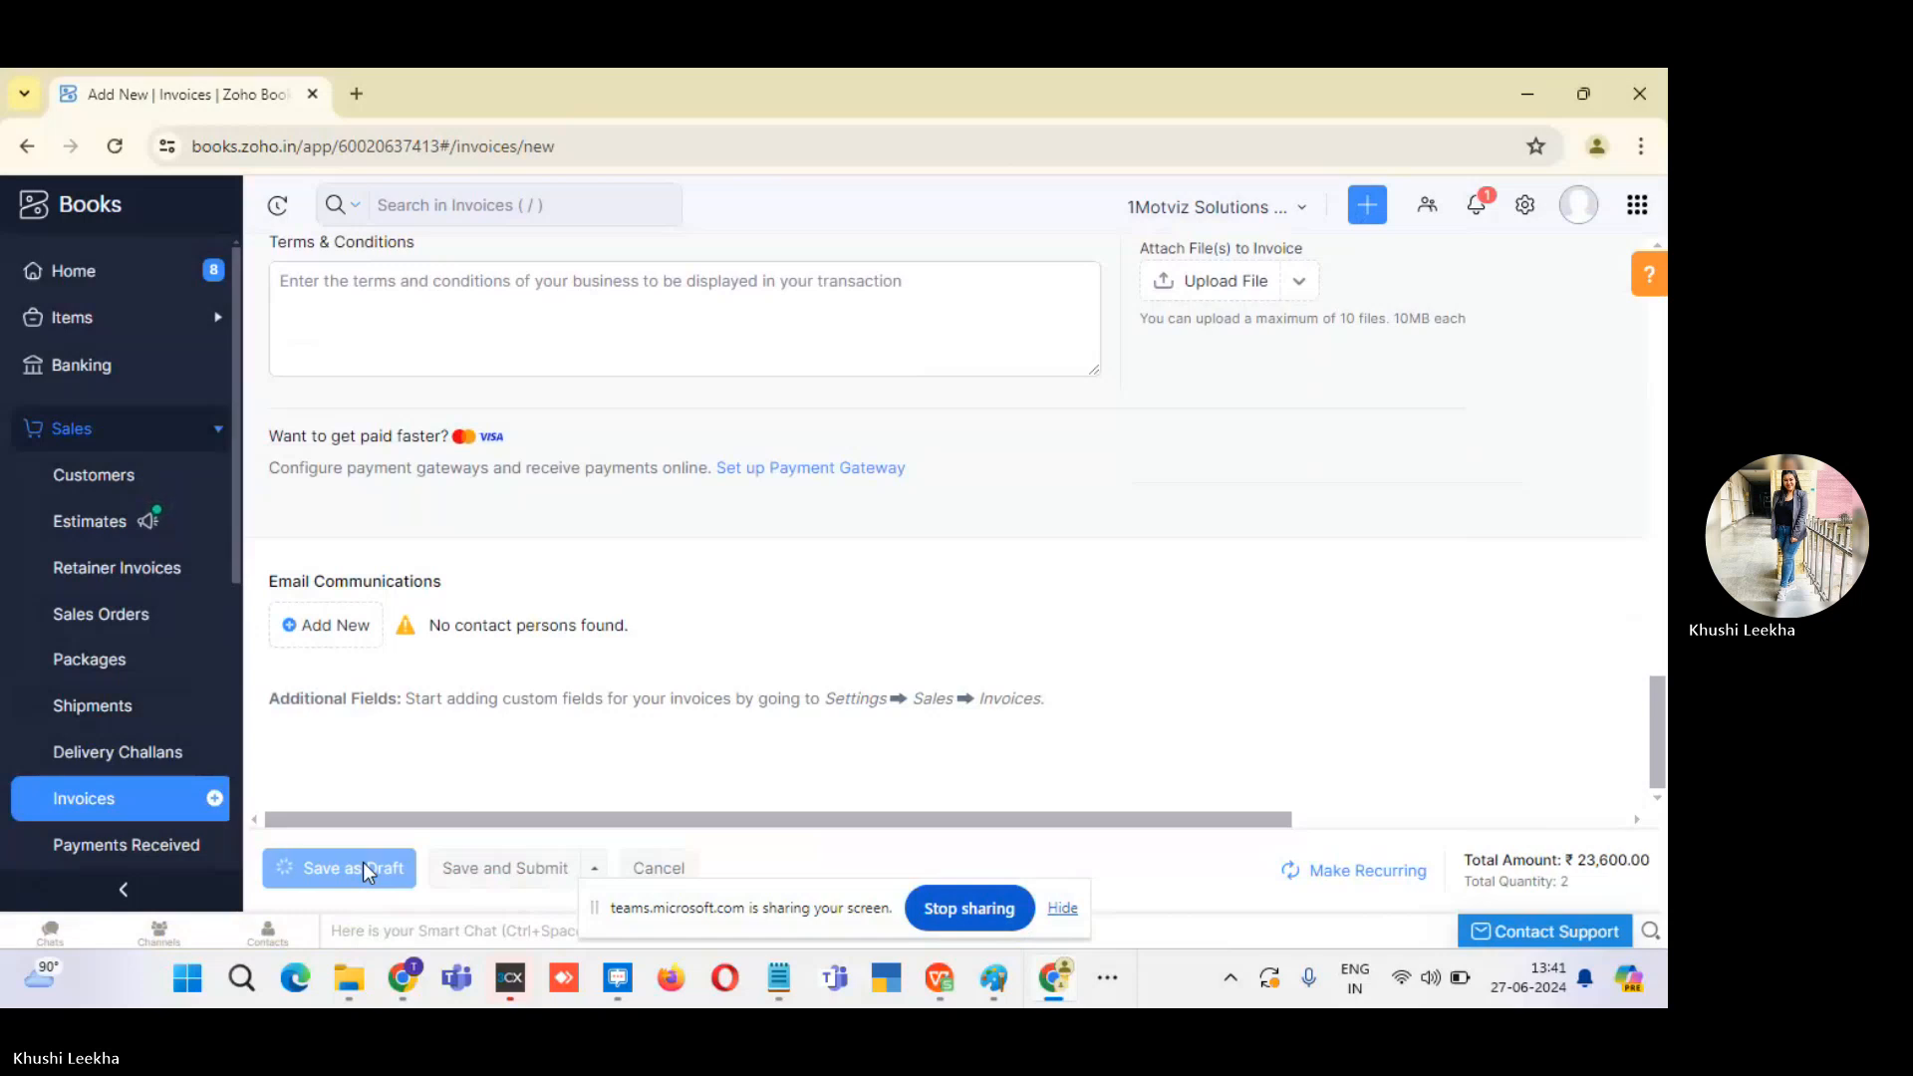
pyautogui.click(1062, 908)
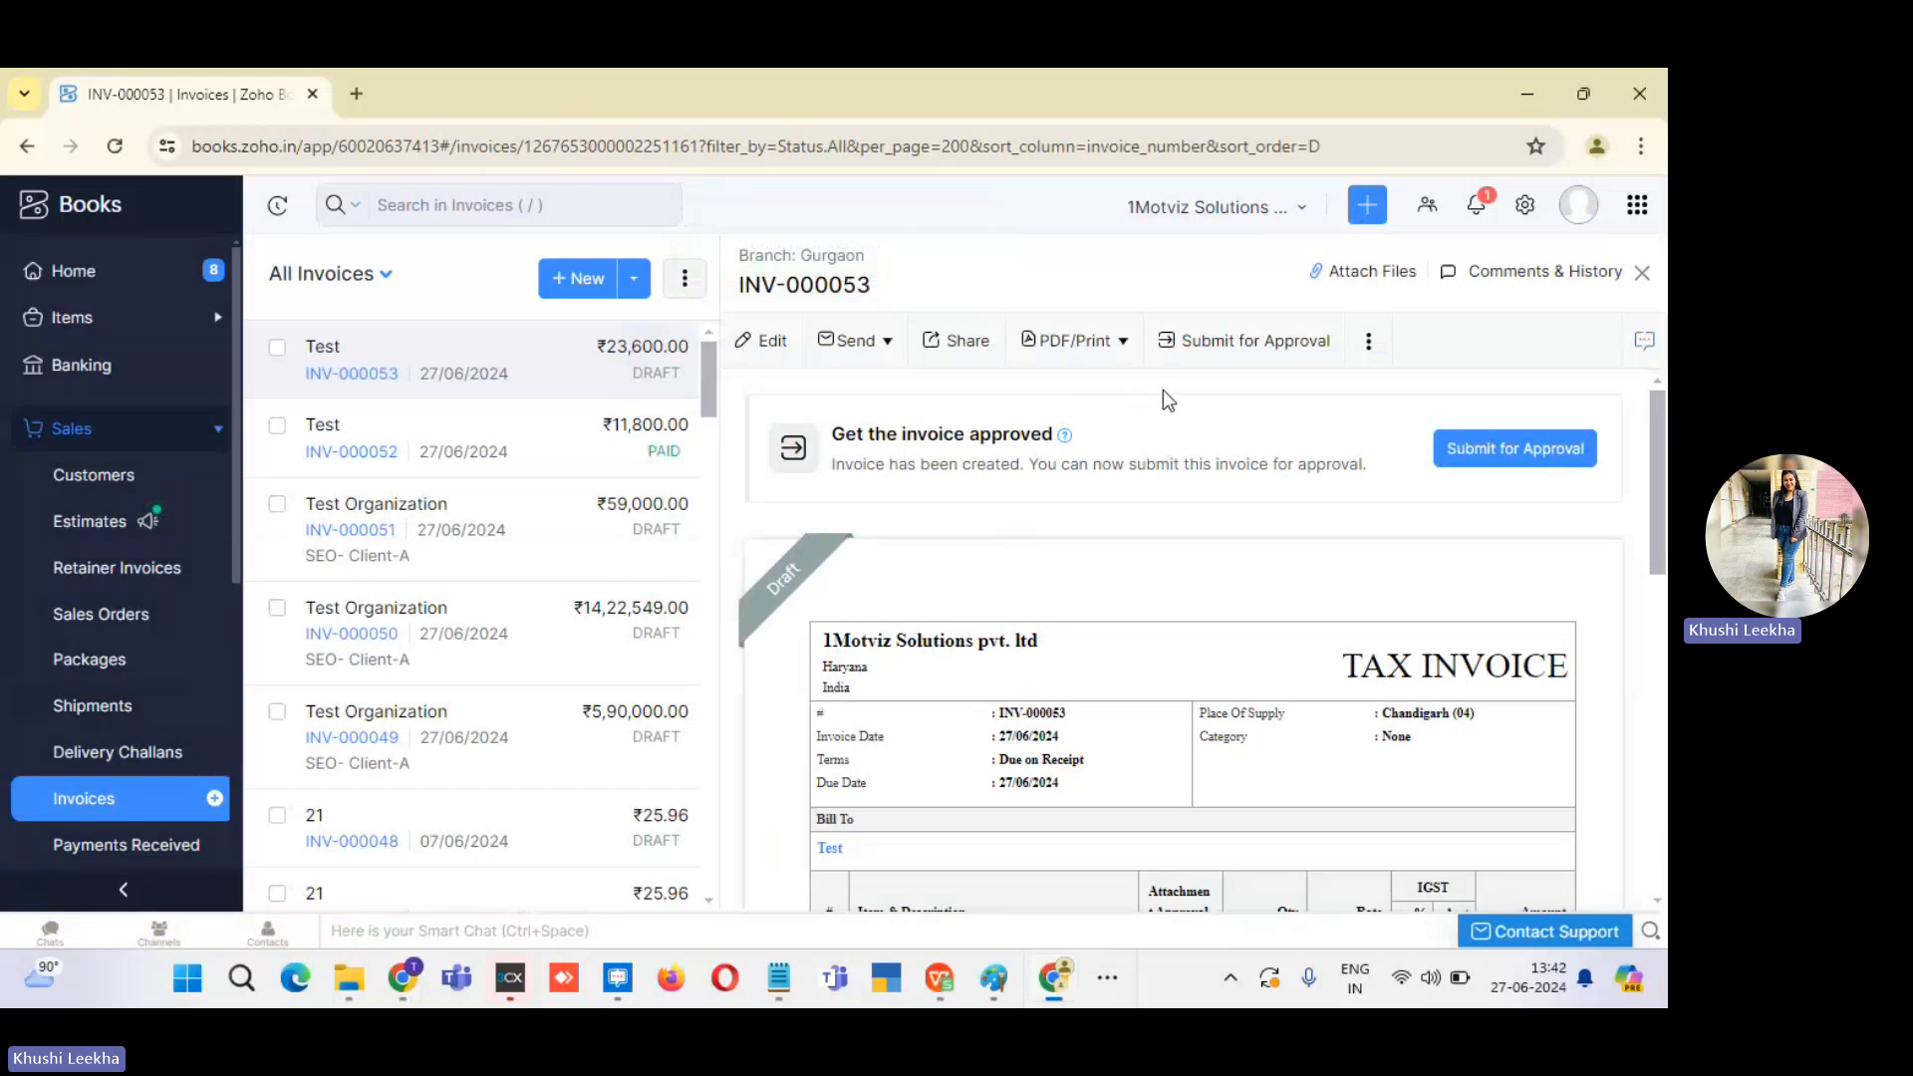
# Submit the draft invoice for approval and give it final approval on behalf of all approvers.
pyautogui.click(1200, 348)
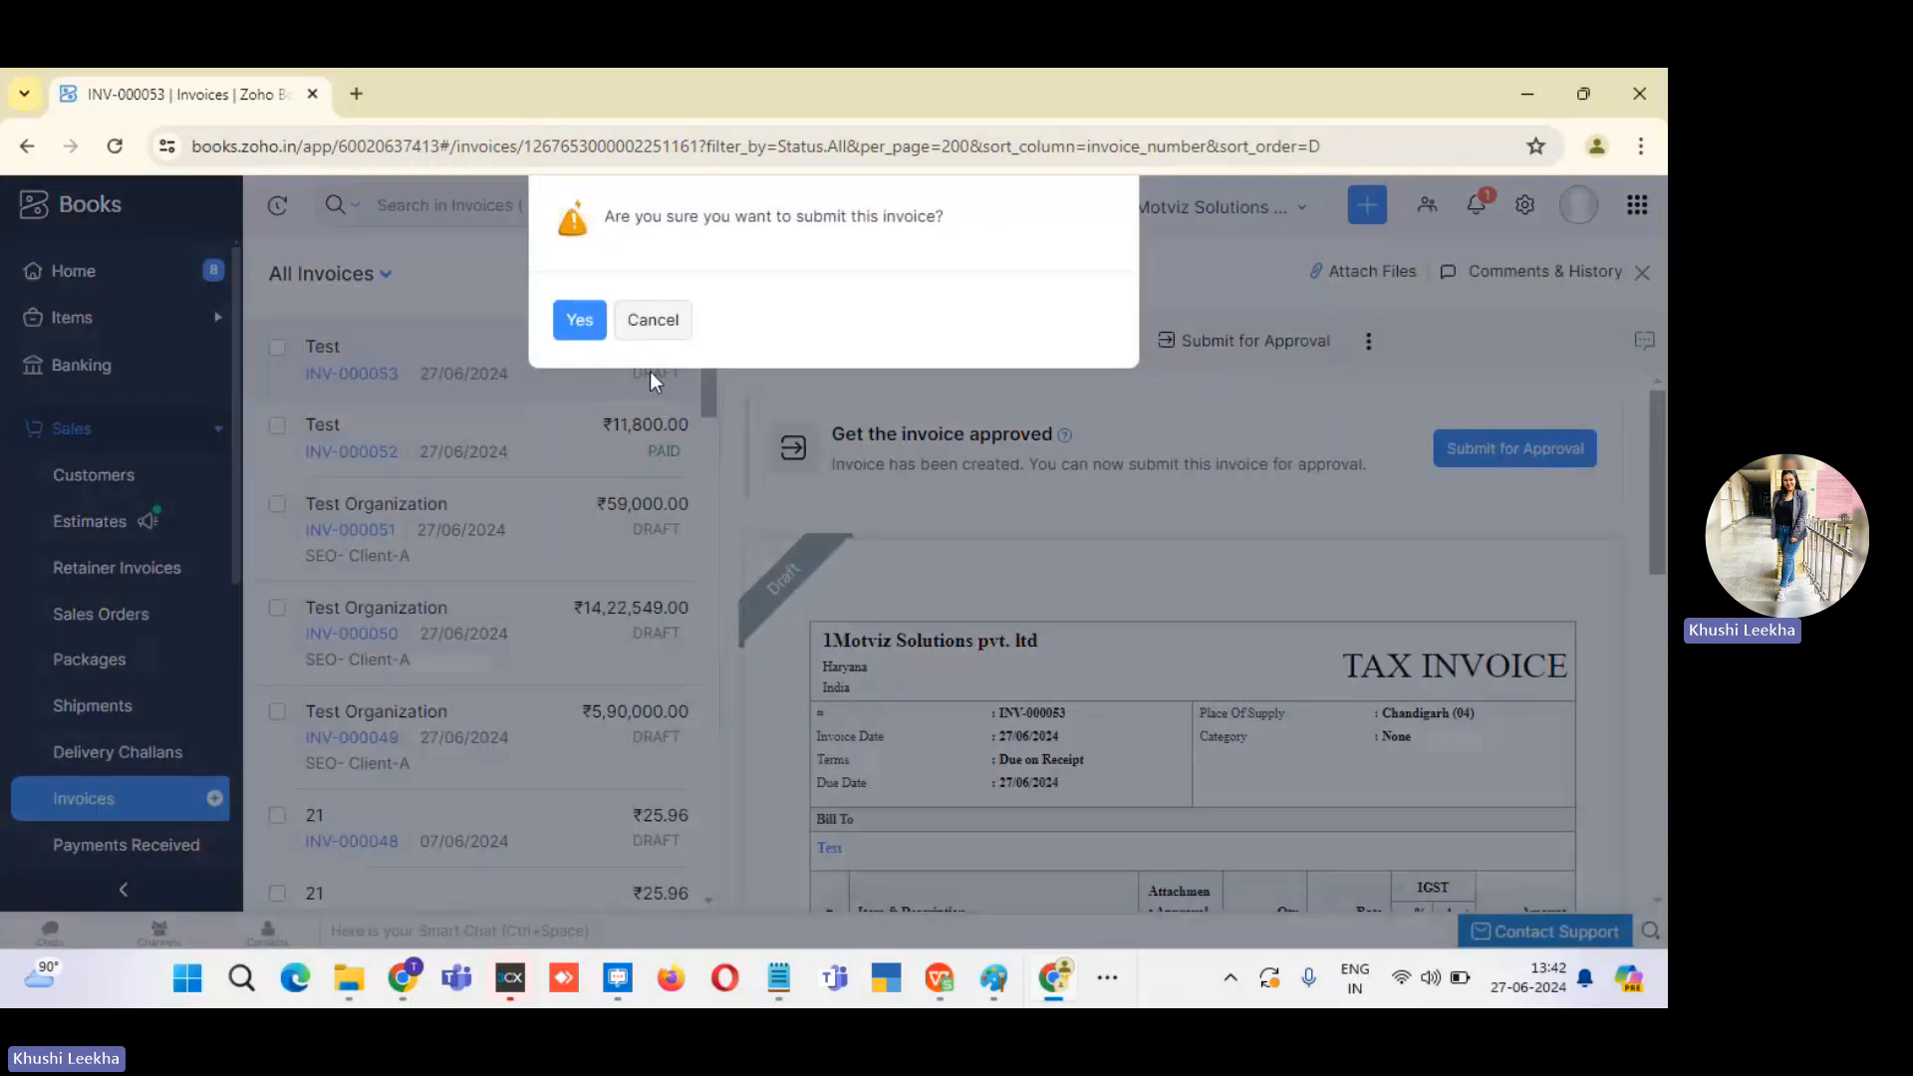
pyautogui.click(583, 330)
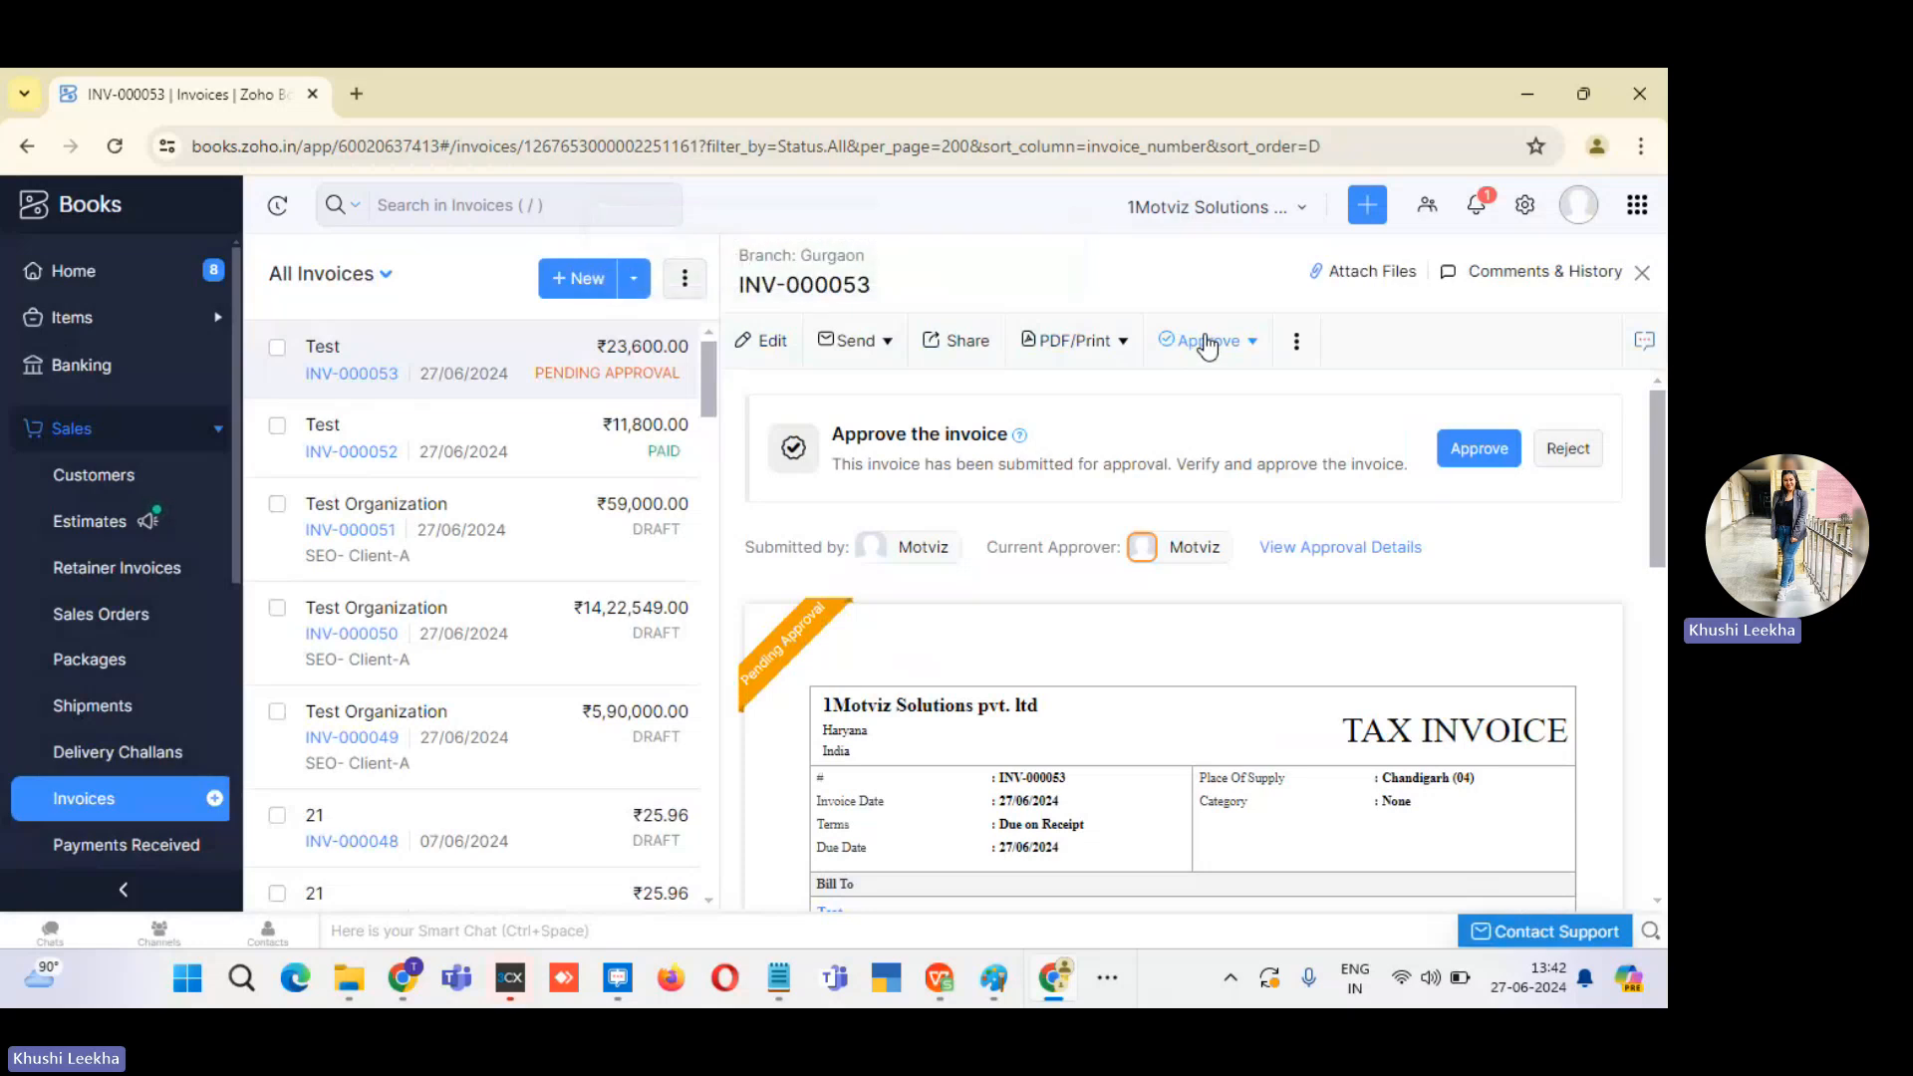
pyautogui.click(1208, 343)
pyautogui.click(1214, 431)
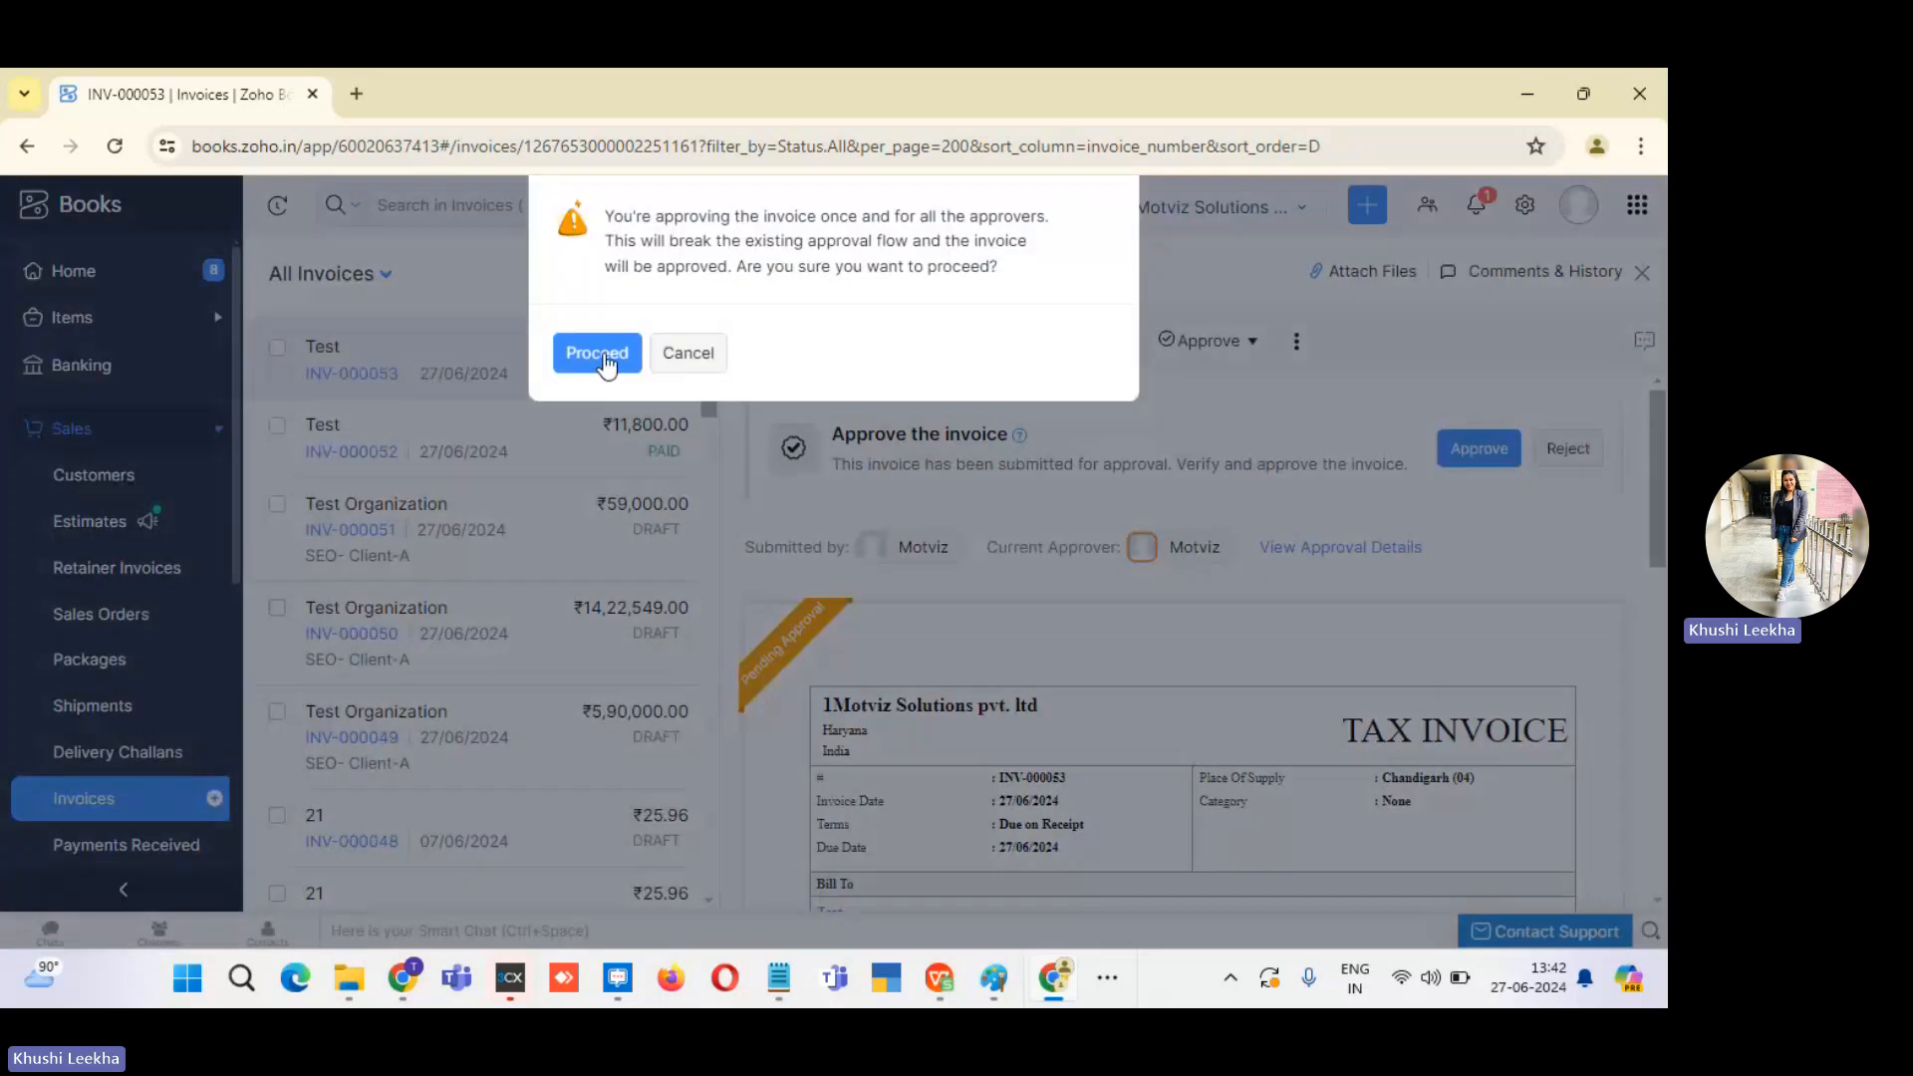
pyautogui.click(598, 354)
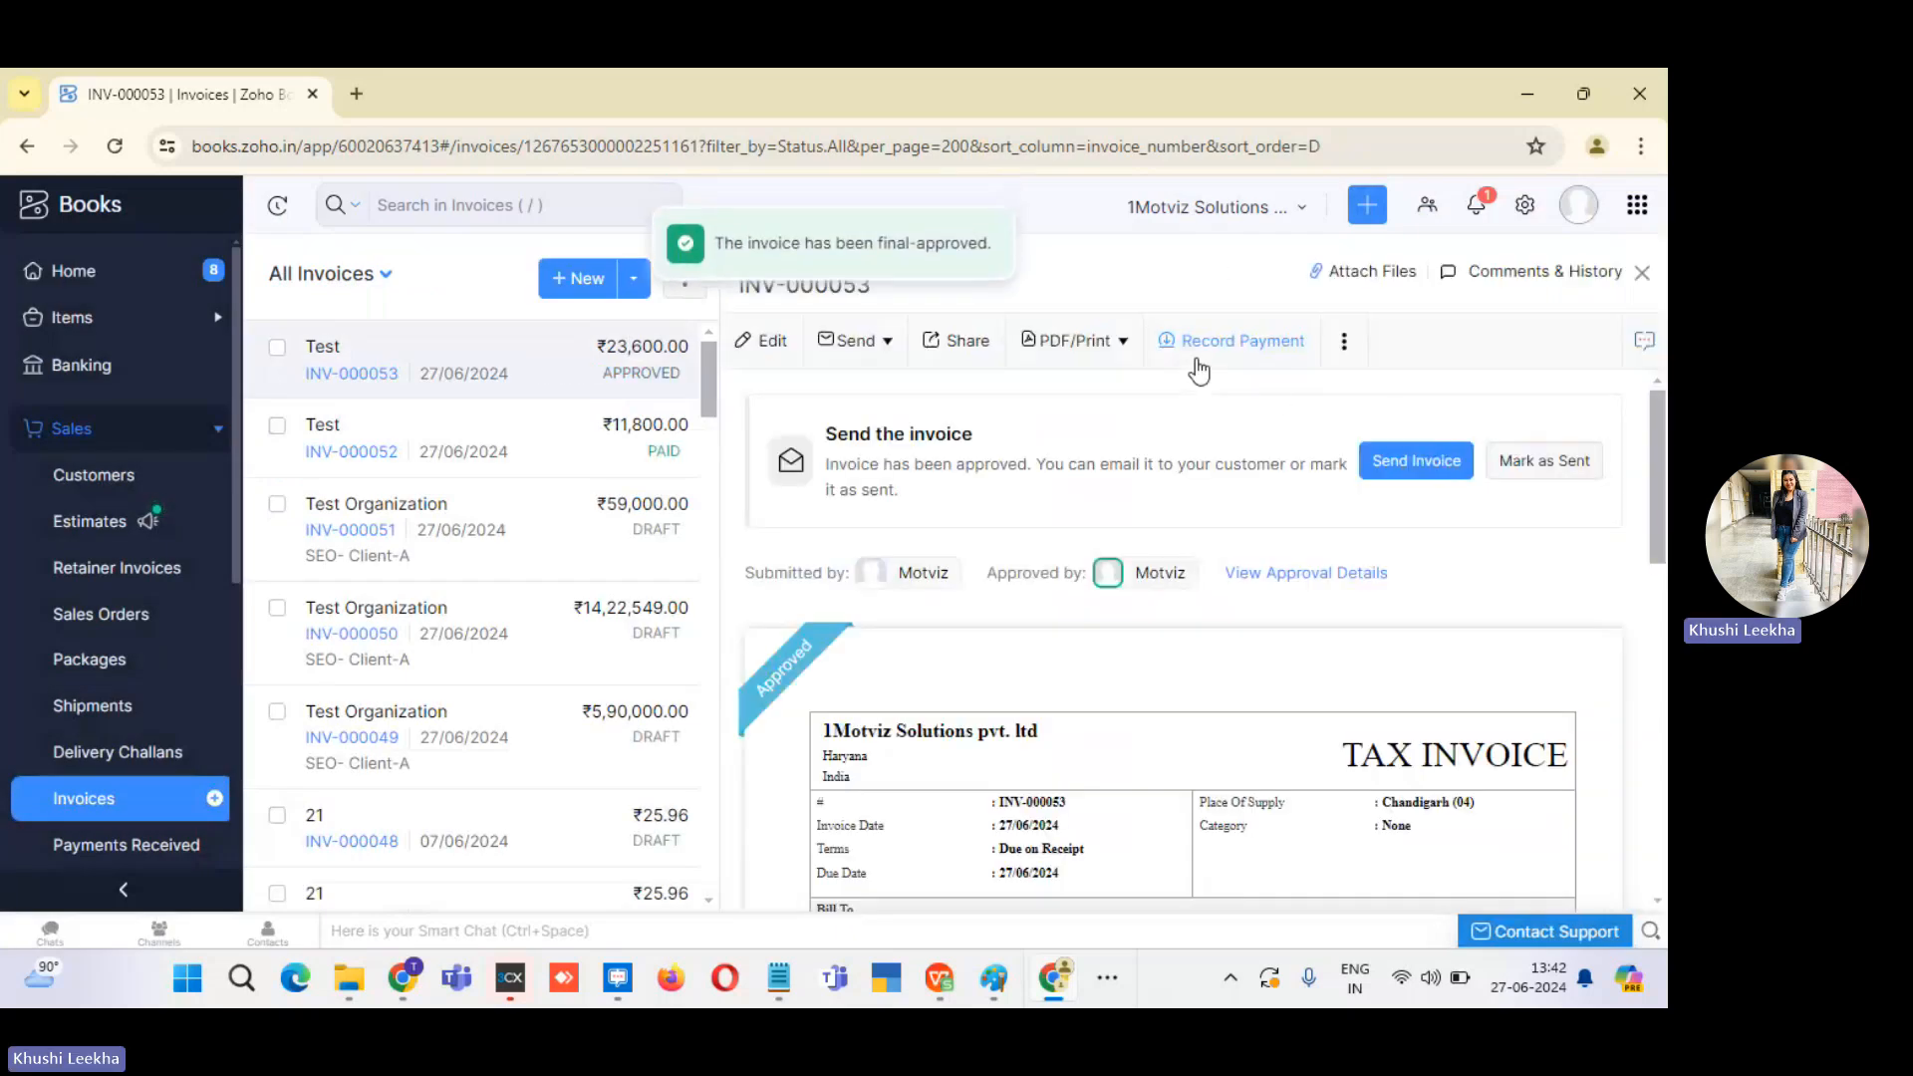
# Start recording a payment for the approved invoice with Cash as the payment mode.
pyautogui.click(1253, 351)
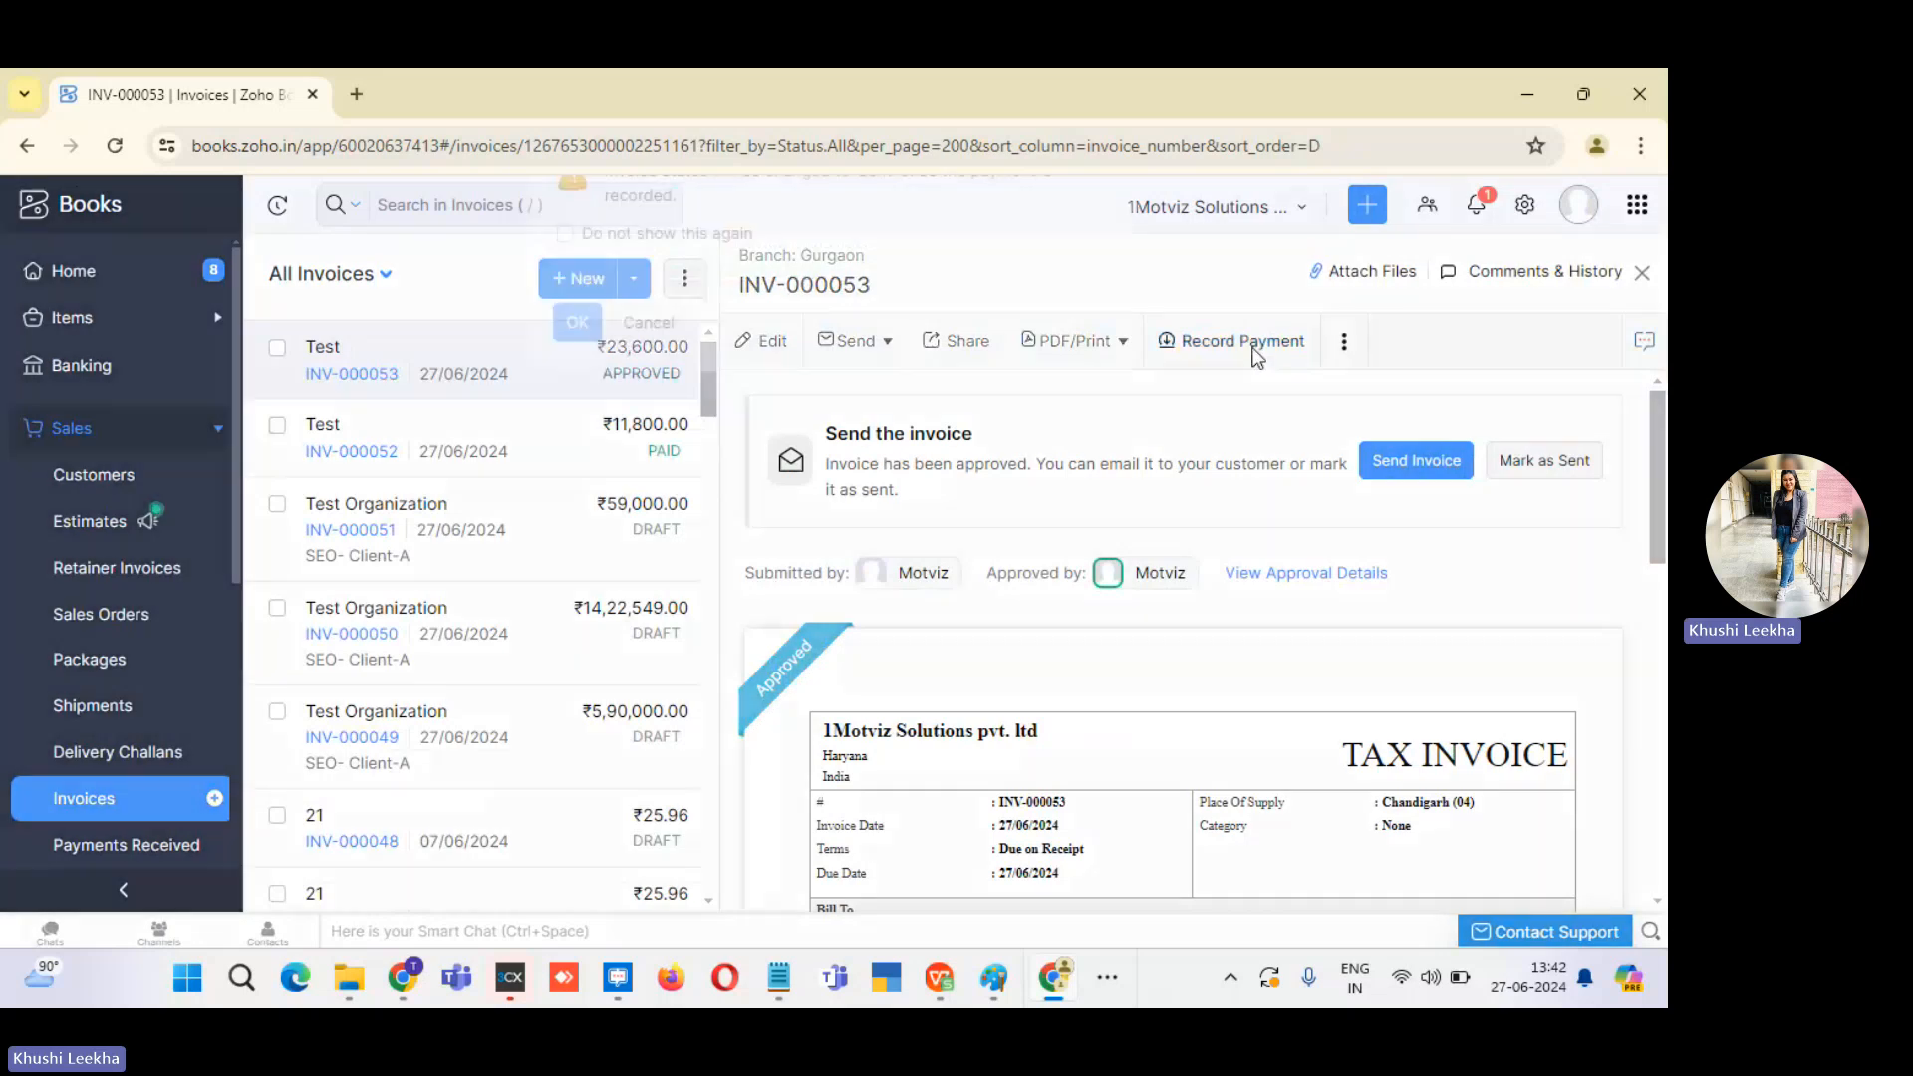
pyautogui.click(592, 371)
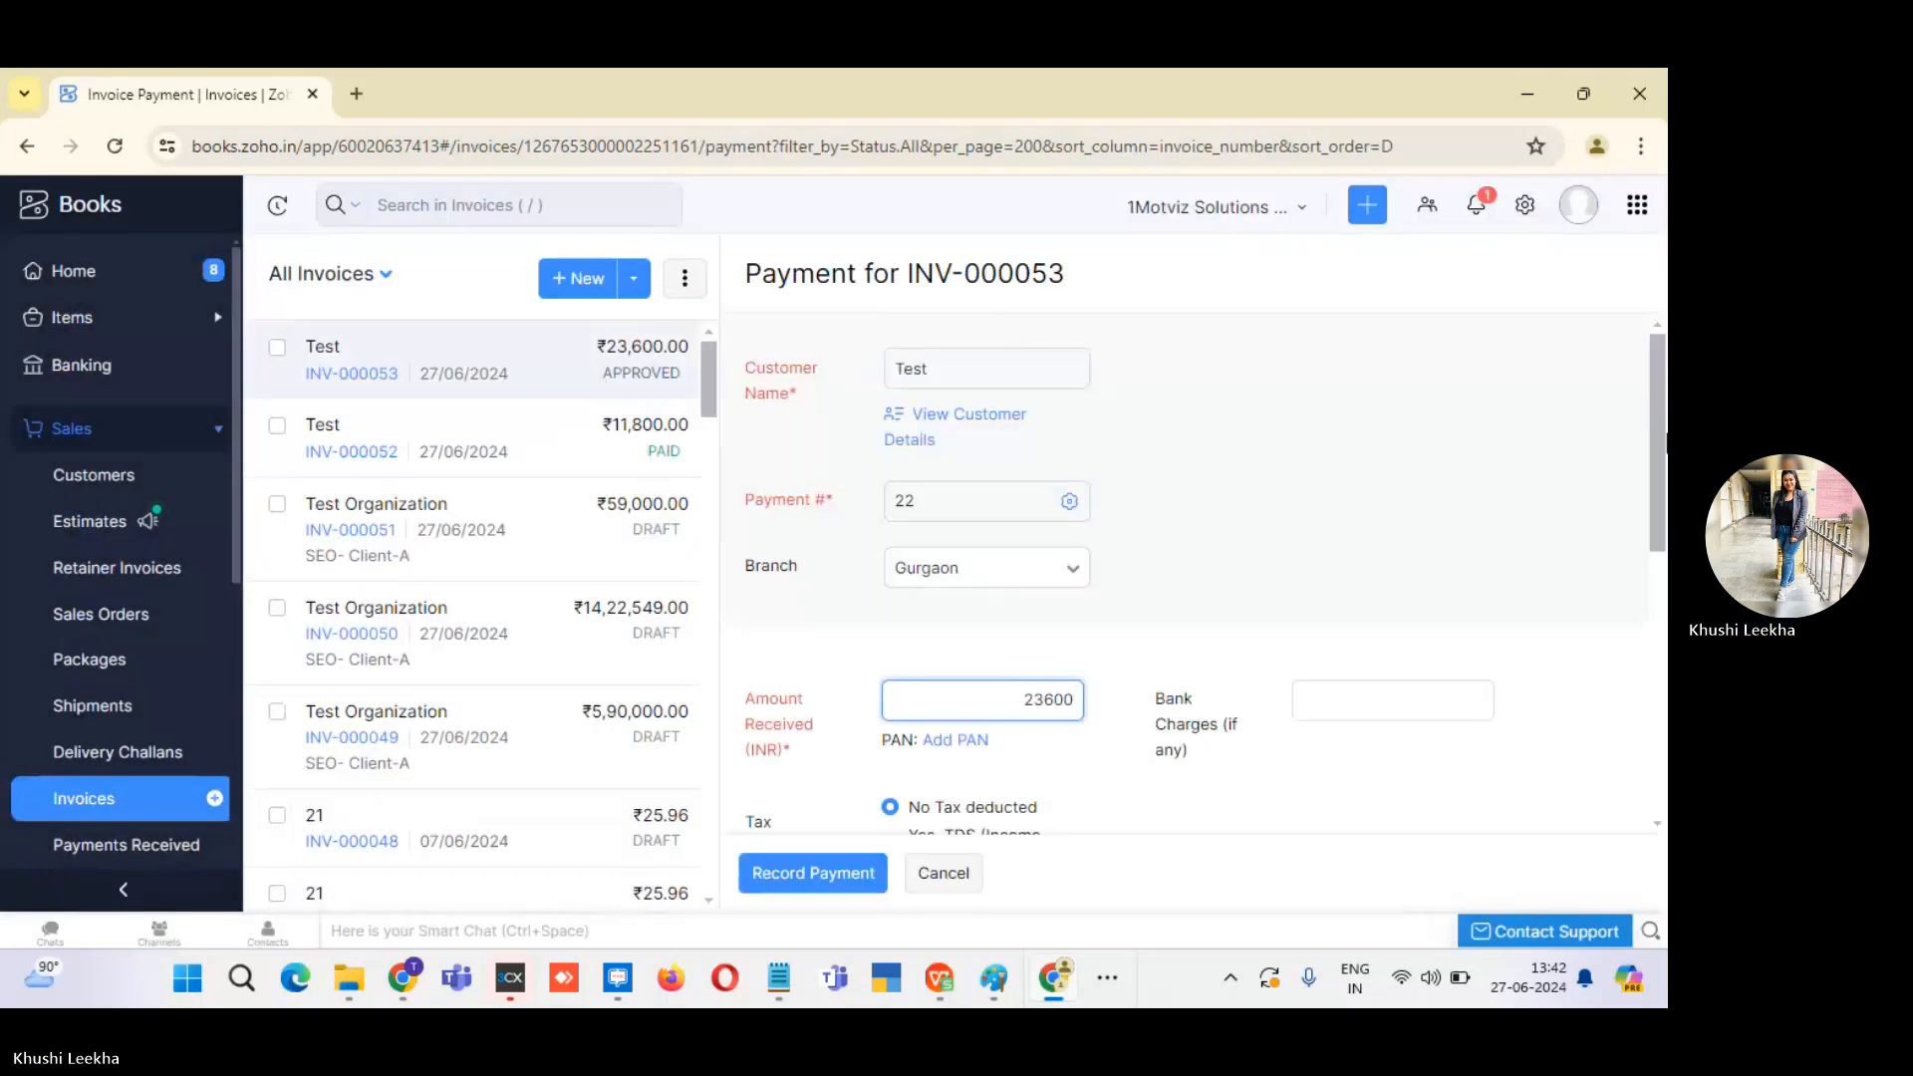
pyautogui.scroll(-5, 1186, 575)
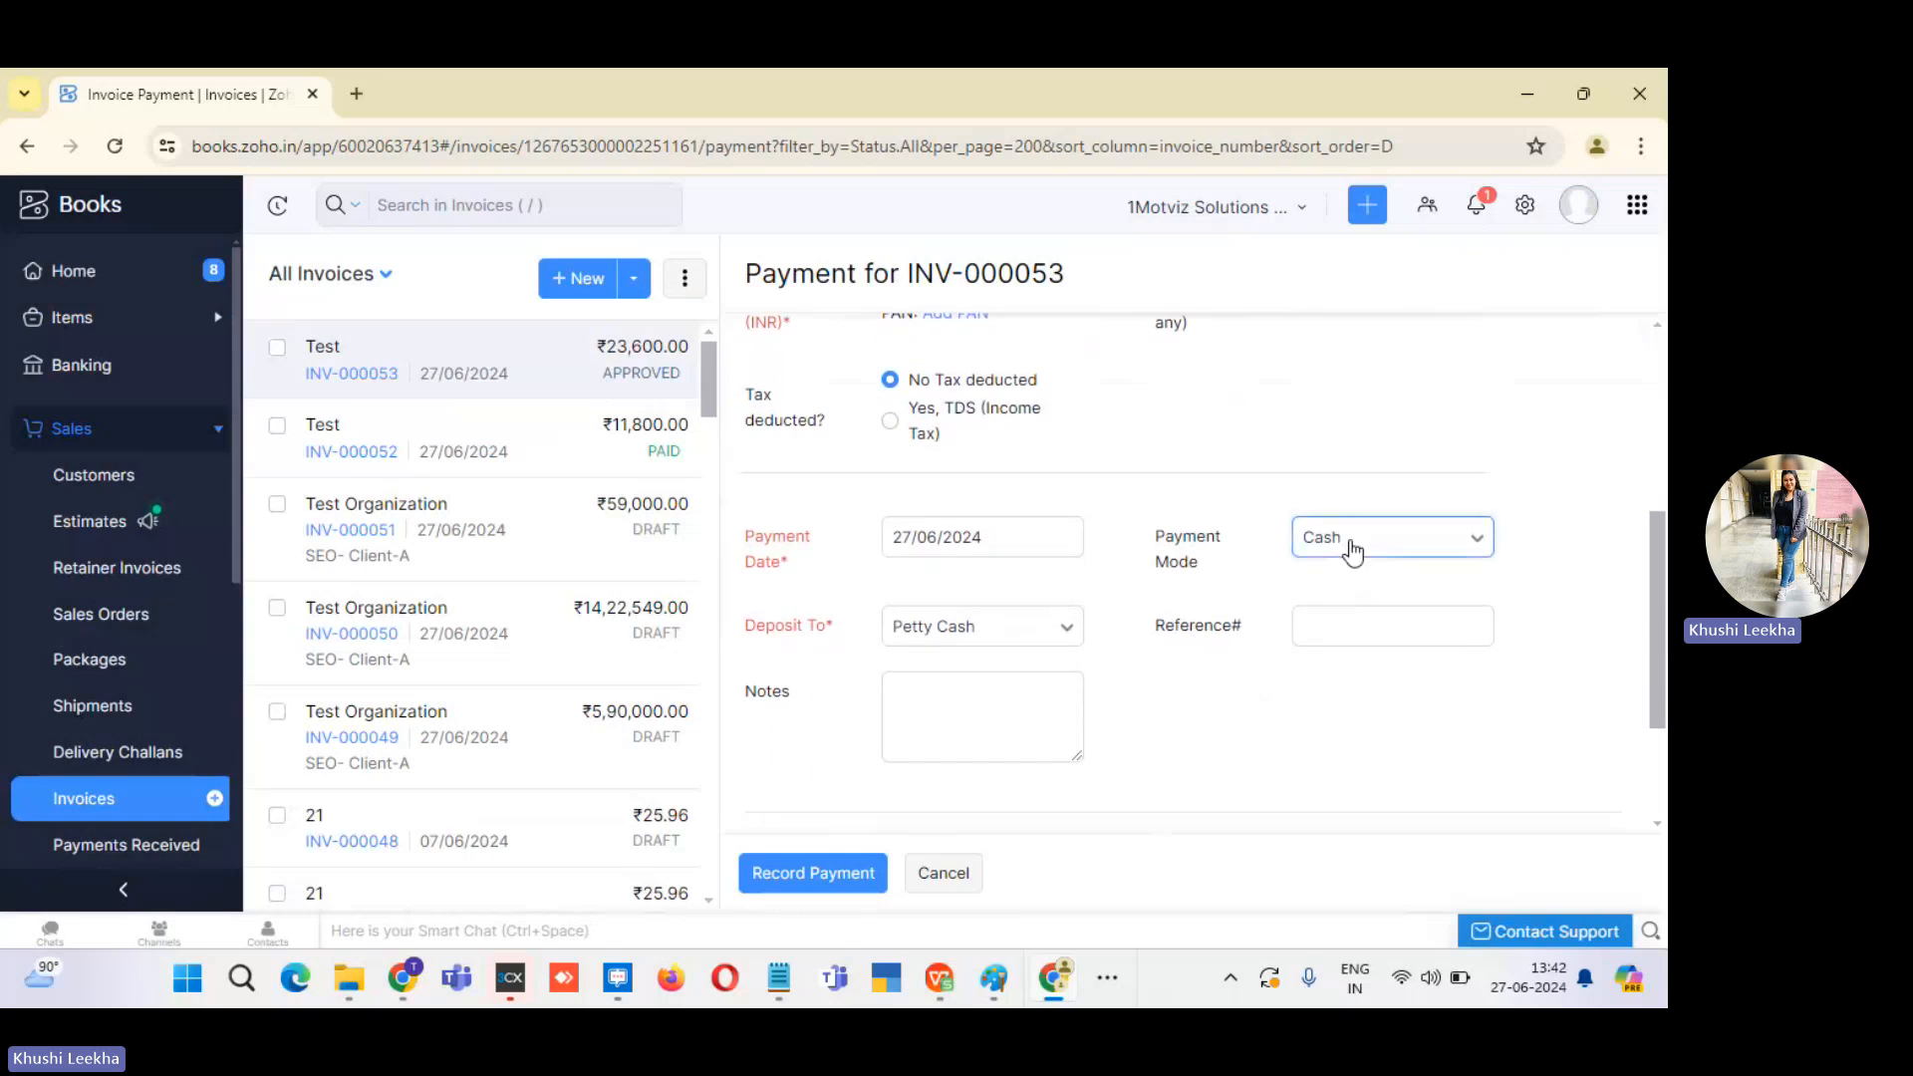
pyautogui.click(1352, 551)
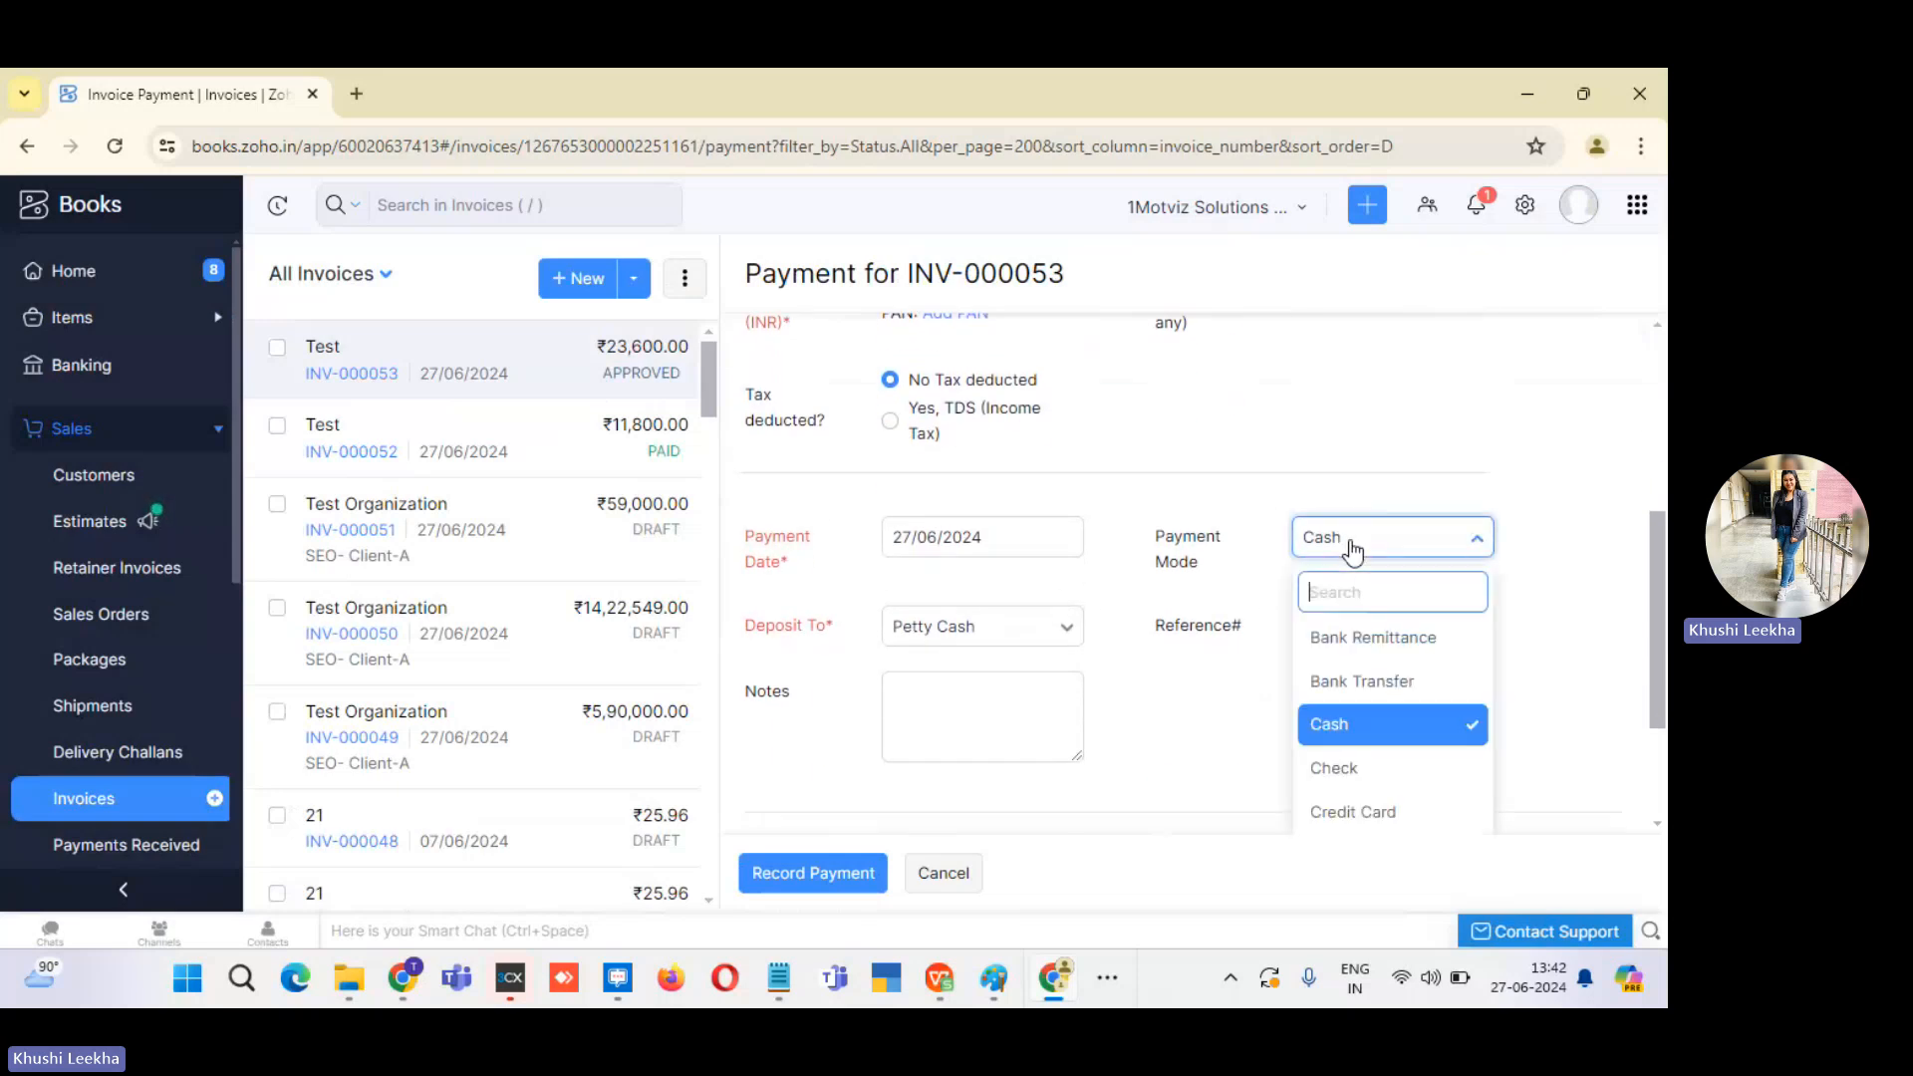
pyautogui.click(1387, 725)
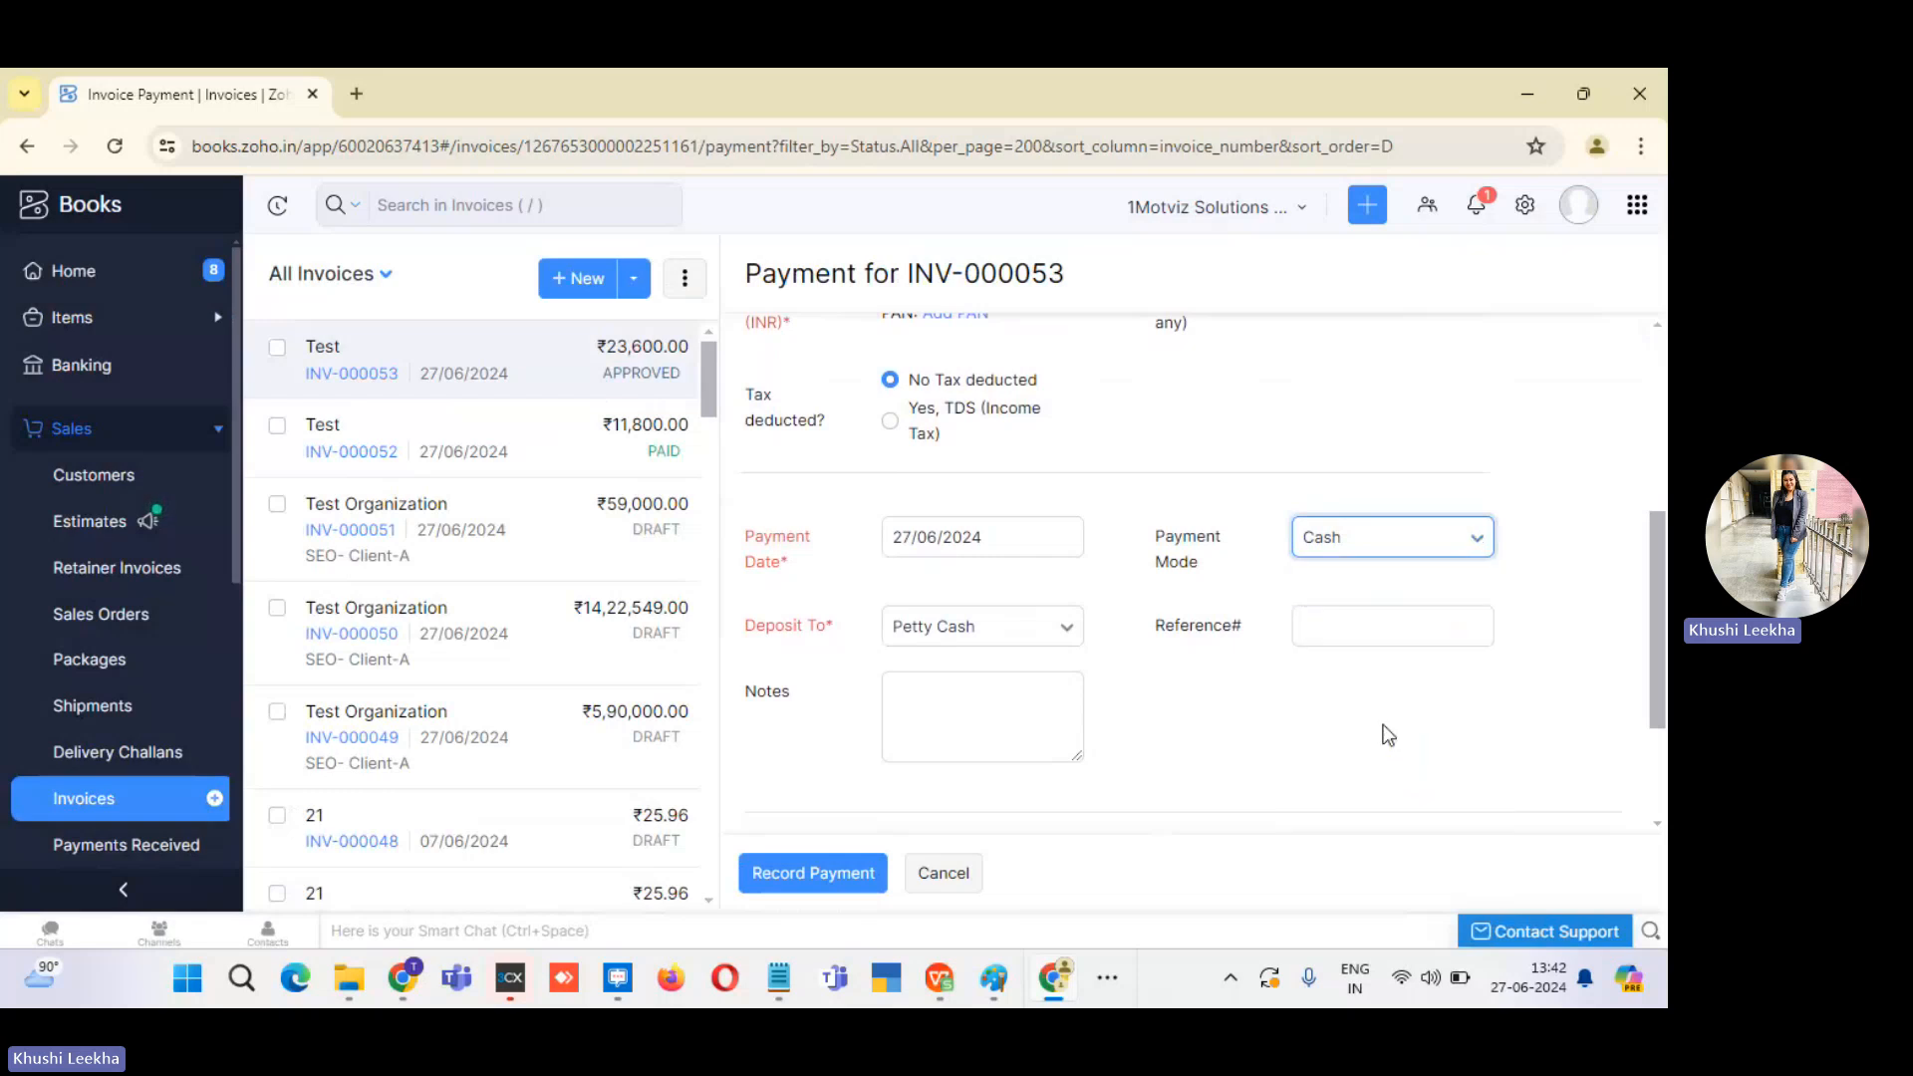
# Set the payment's deposit account to Petty Cash and record the payment.
pyautogui.click(1026, 637)
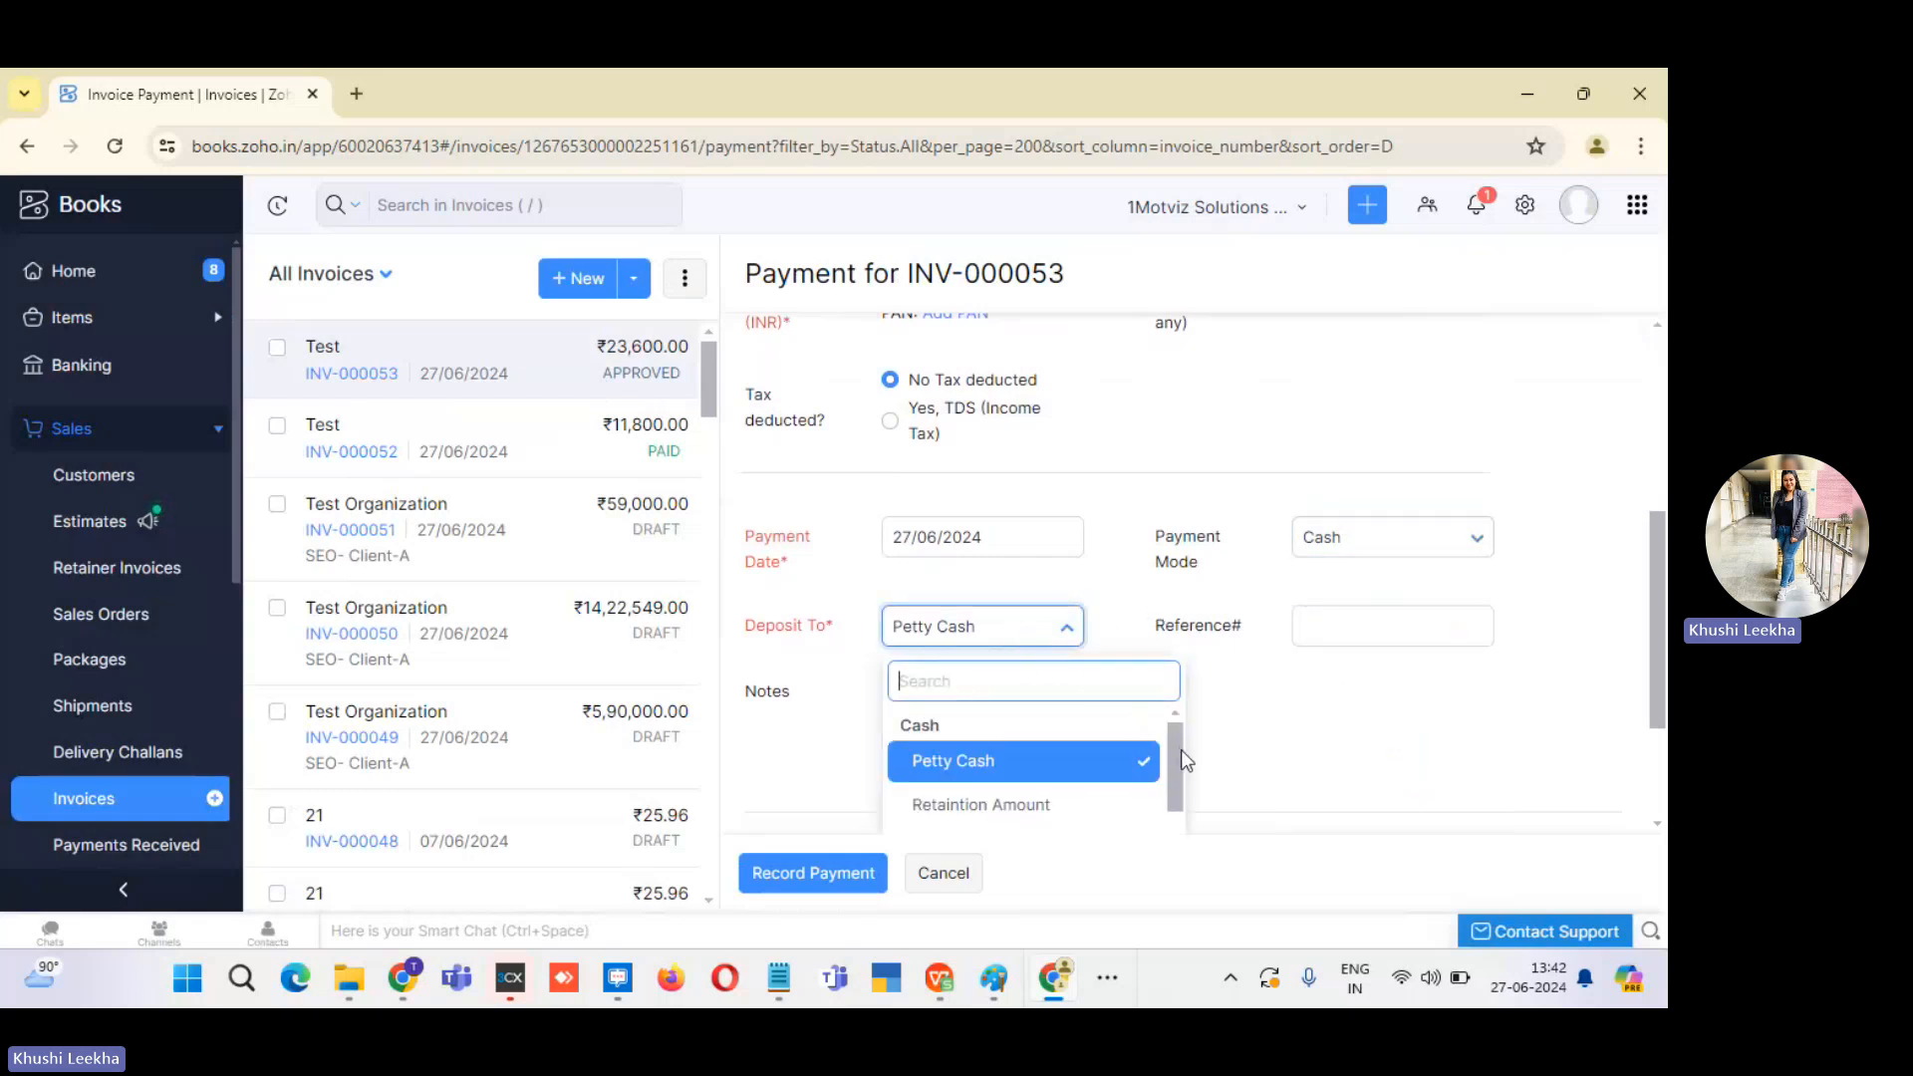
pyautogui.moveTo(1181, 749)
pyautogui.mouseDown()
pyautogui.moveTo(1190, 842)
pyautogui.moveTo(1176, 730)
pyautogui.mouseUp()
pyautogui.click(1040, 747)
pyautogui.scroll(-3, 1635, 594)
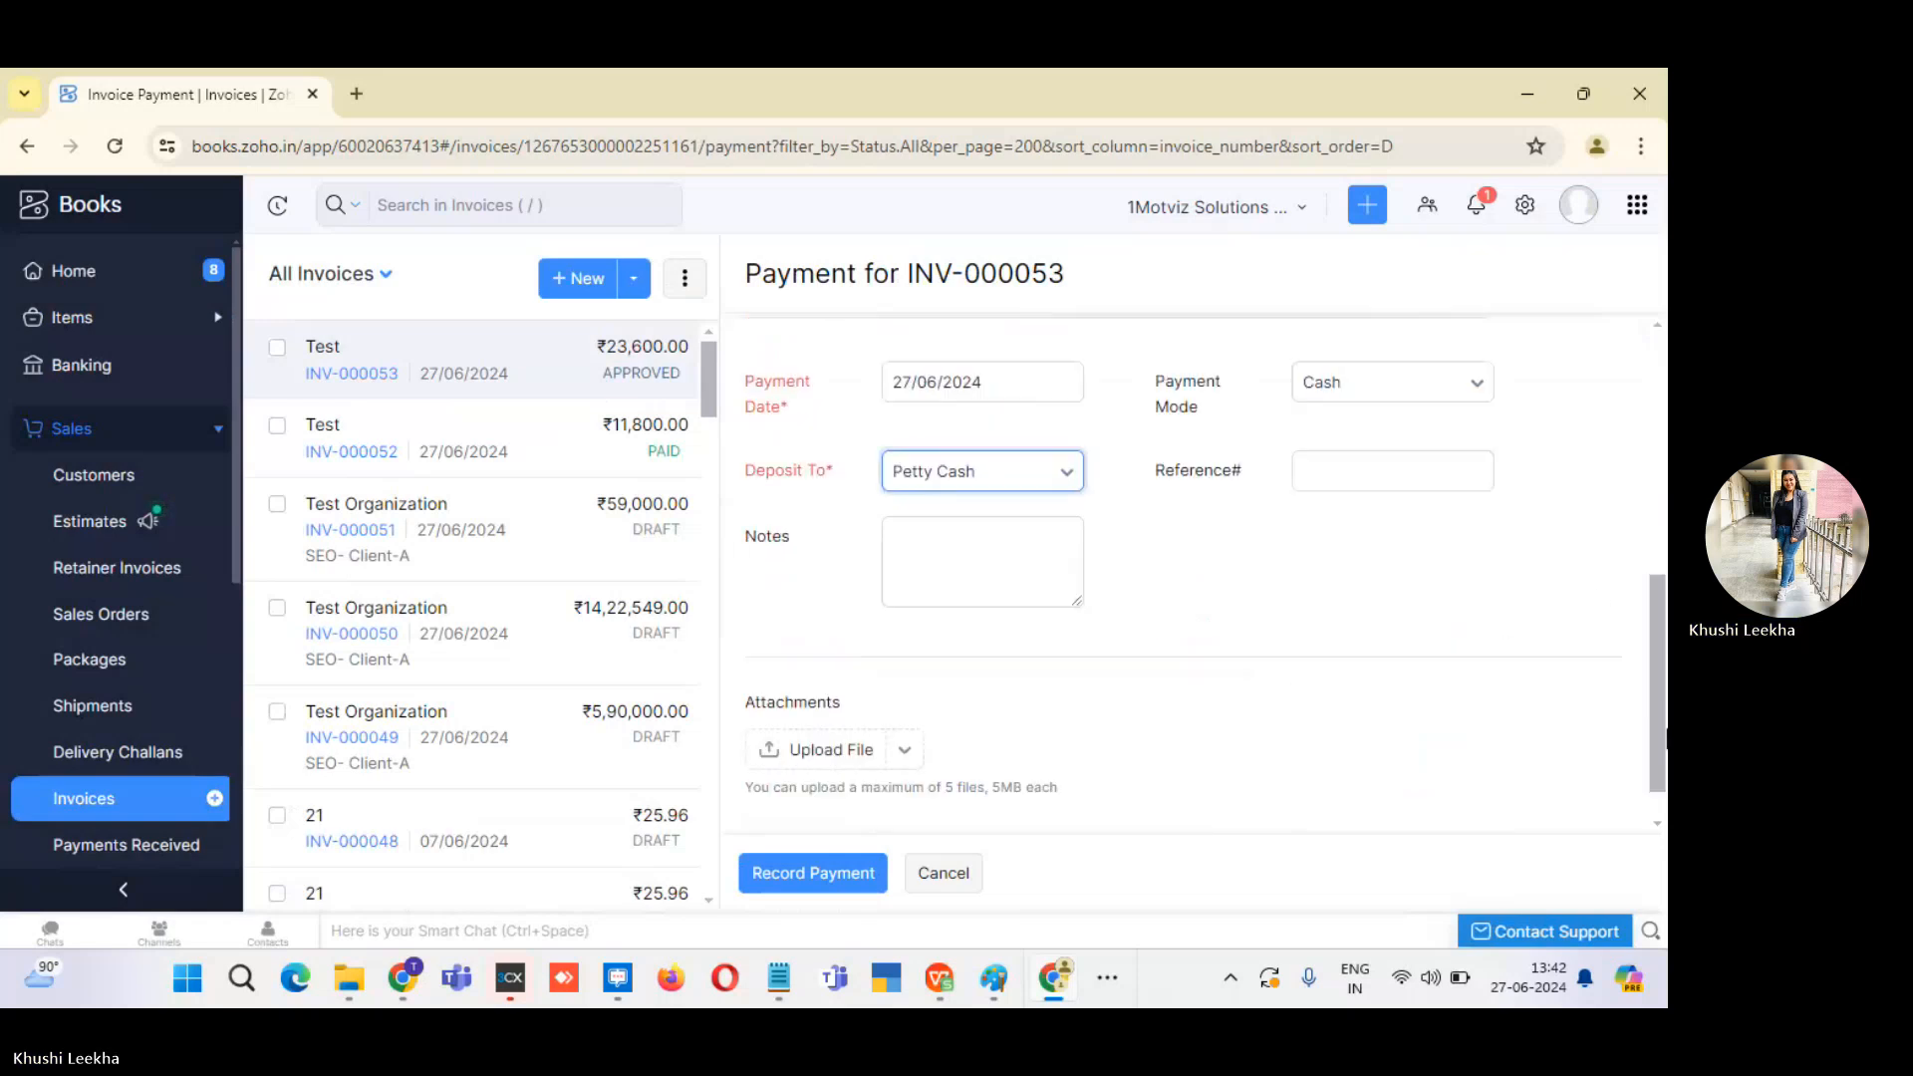
pyautogui.click(825, 877)
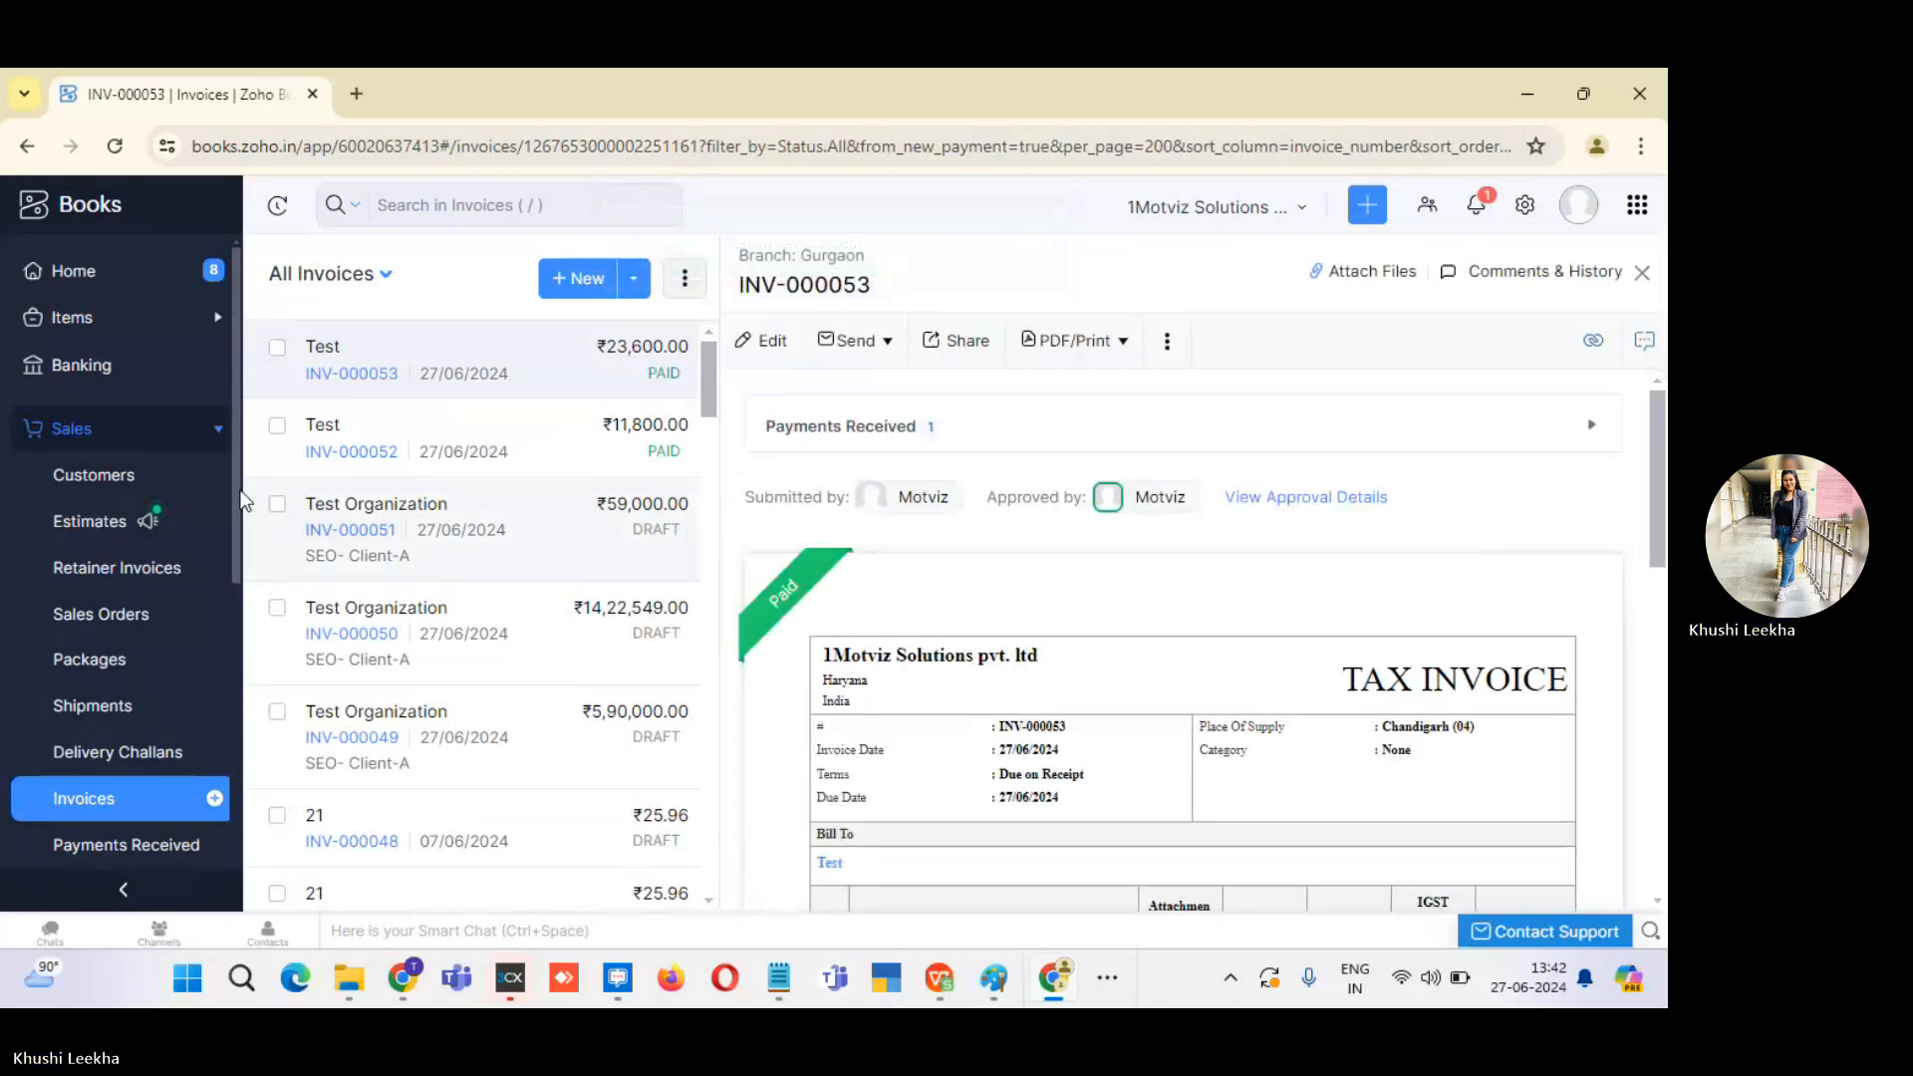
# Start a new expense in the Expenses section of Purchases.
pyautogui.moveTo(244, 498); pyautogui.dragTo(264, 737)
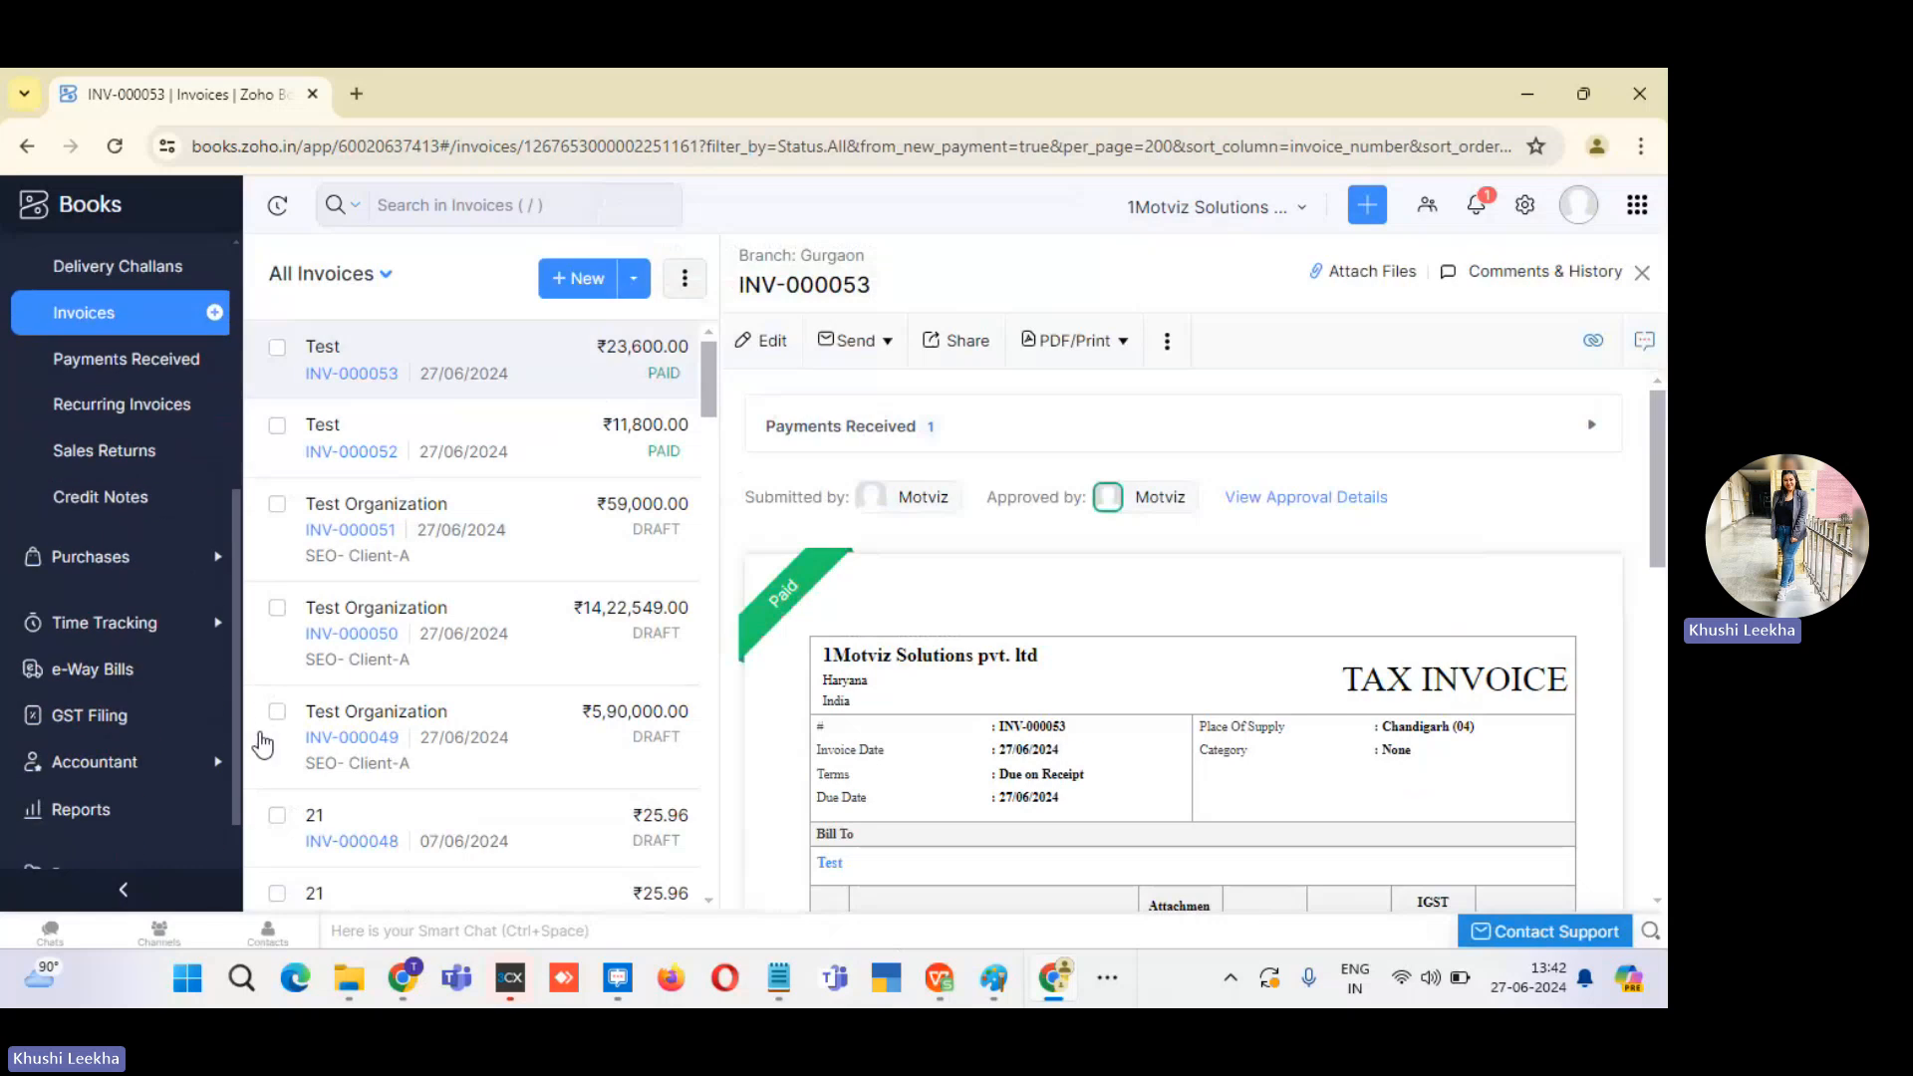
pyautogui.click(90, 560)
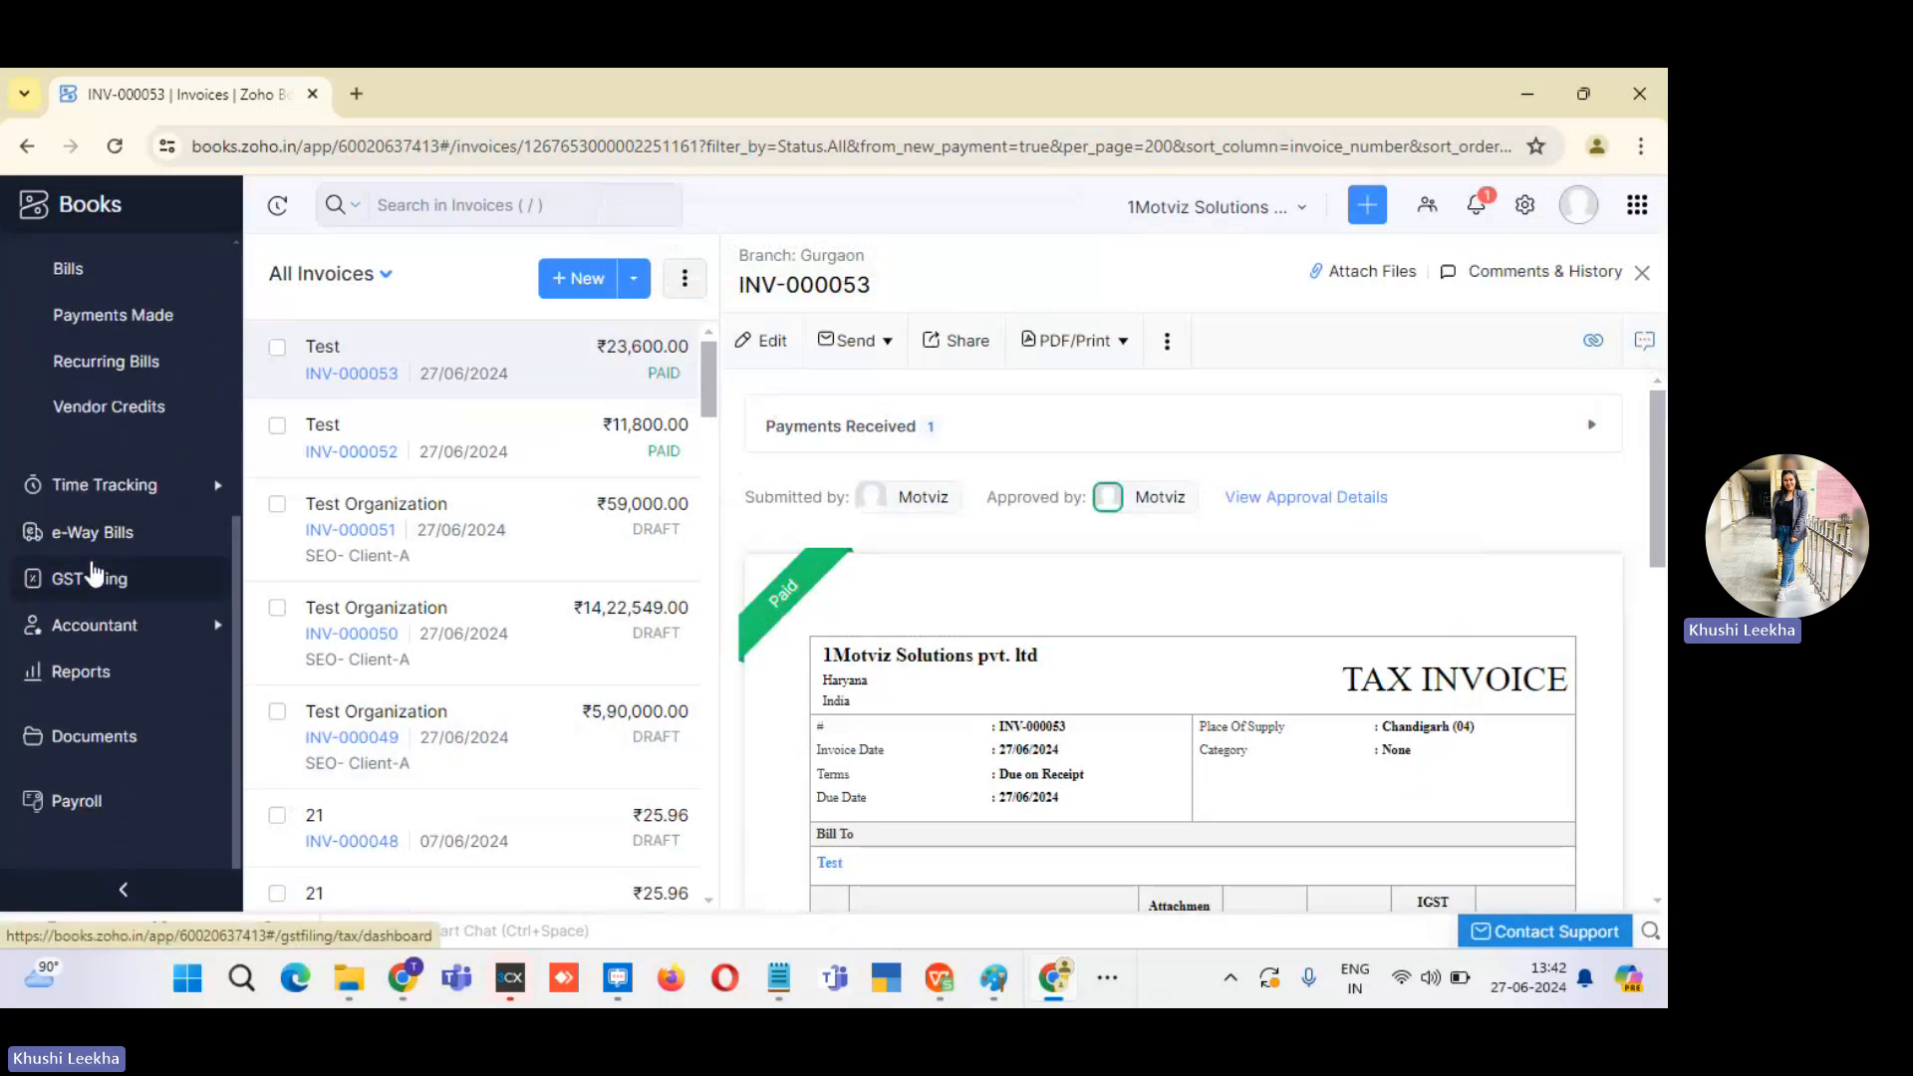
pyautogui.moveTo(248, 576); pyautogui.dragTo(247, 382)
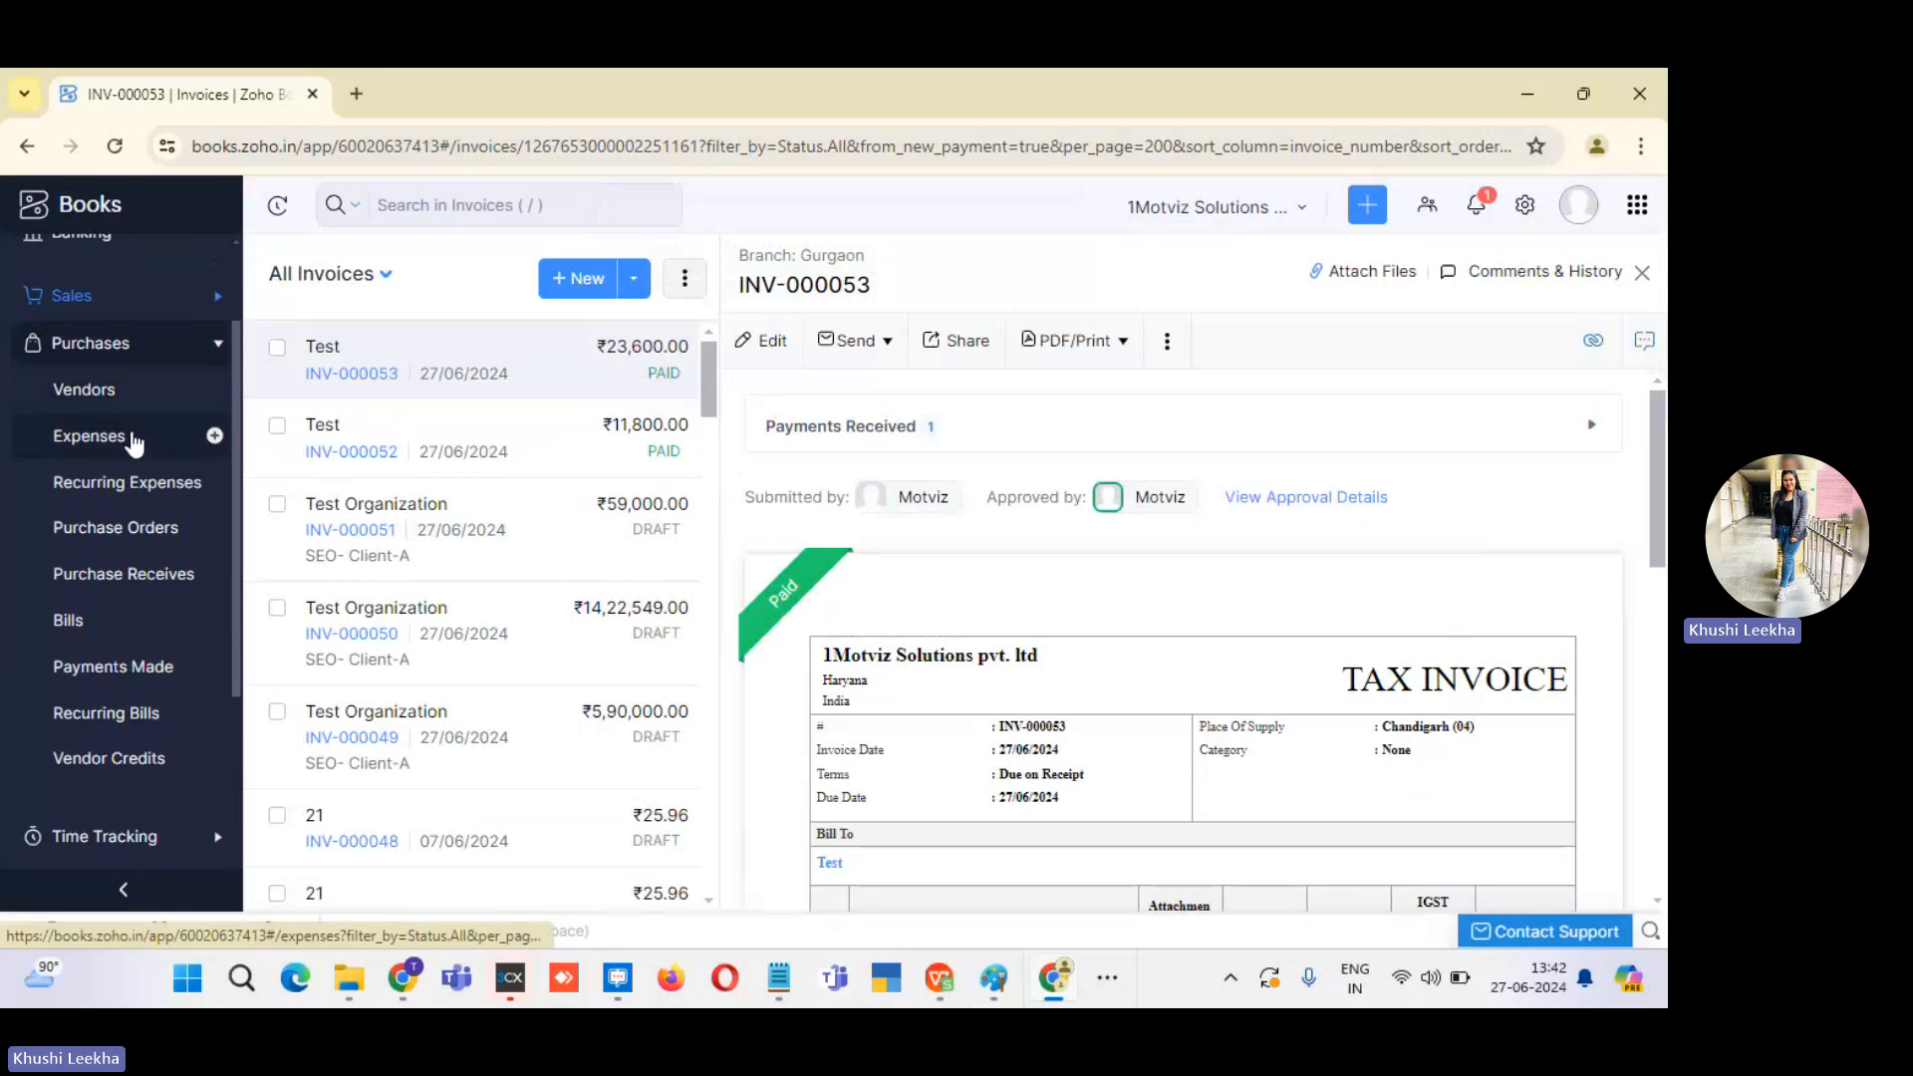
pyautogui.click(133, 436)
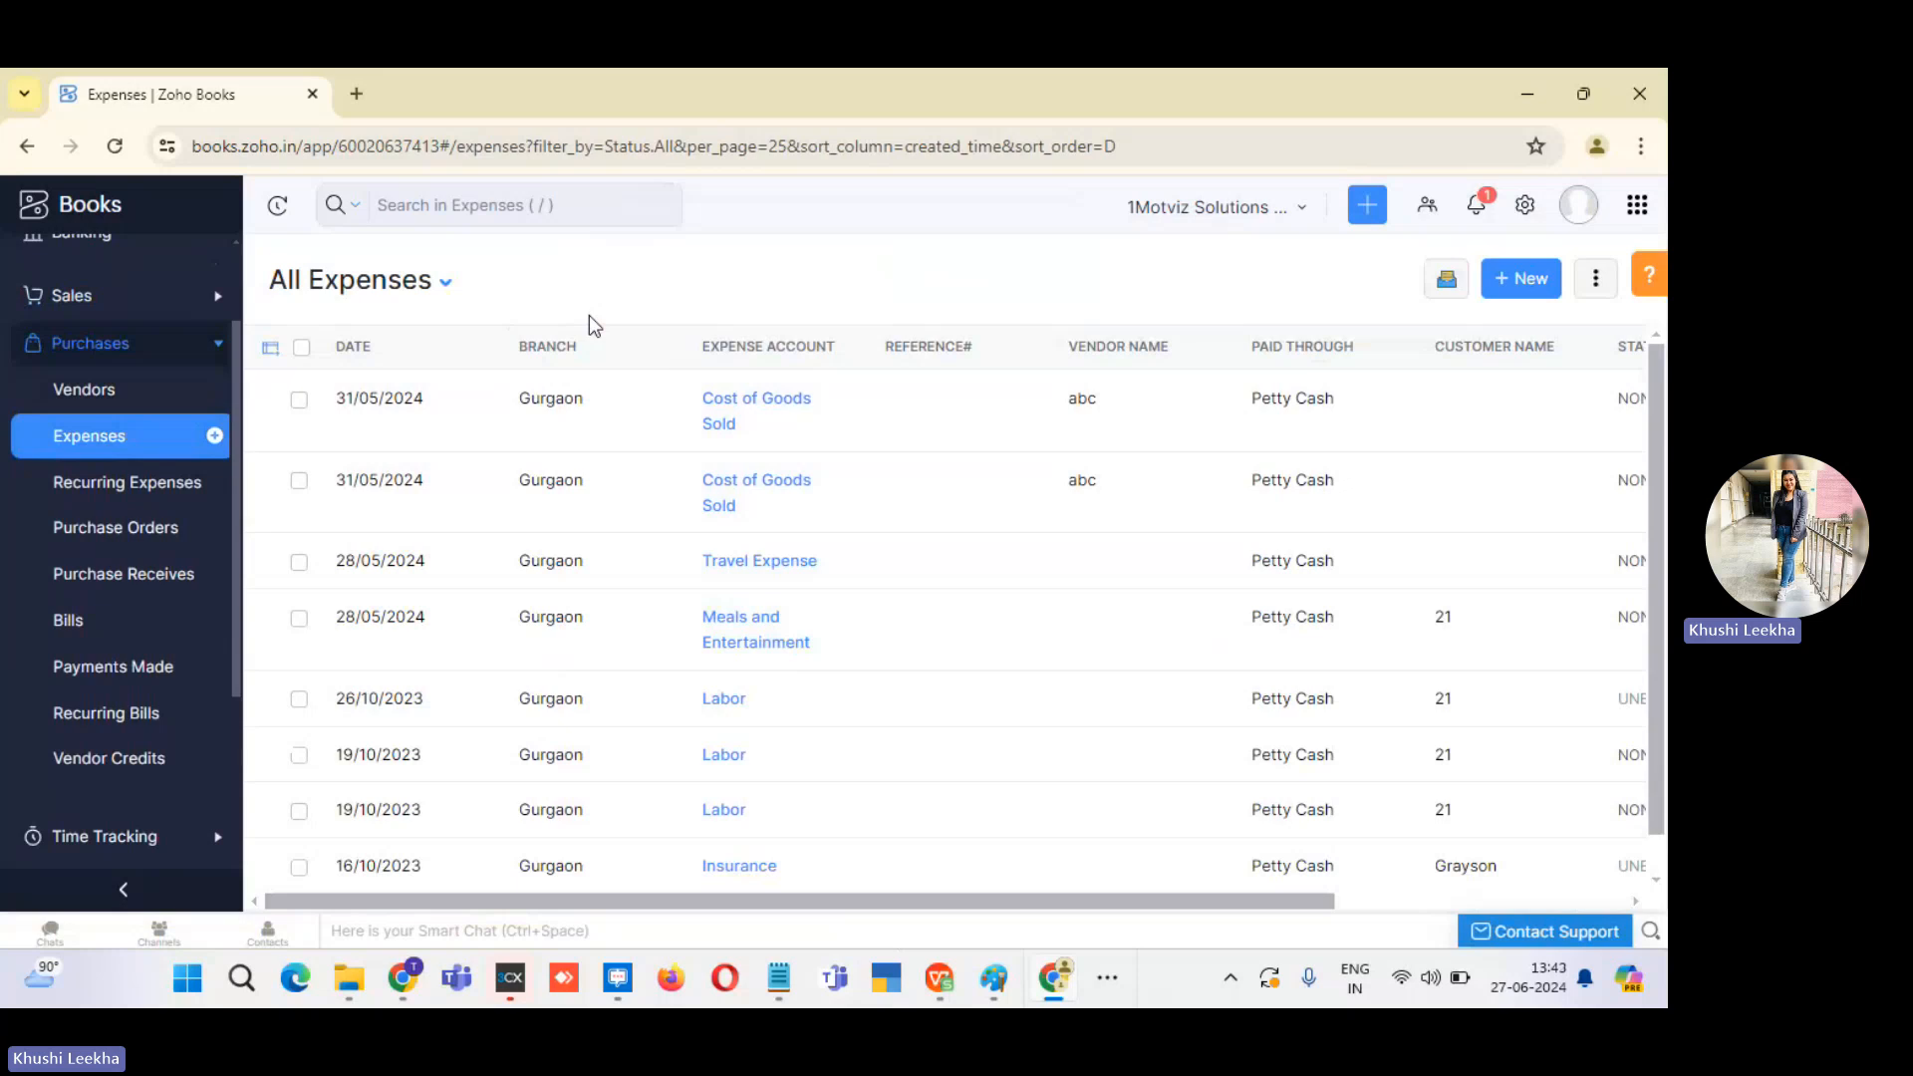
pyautogui.click(1518, 286)
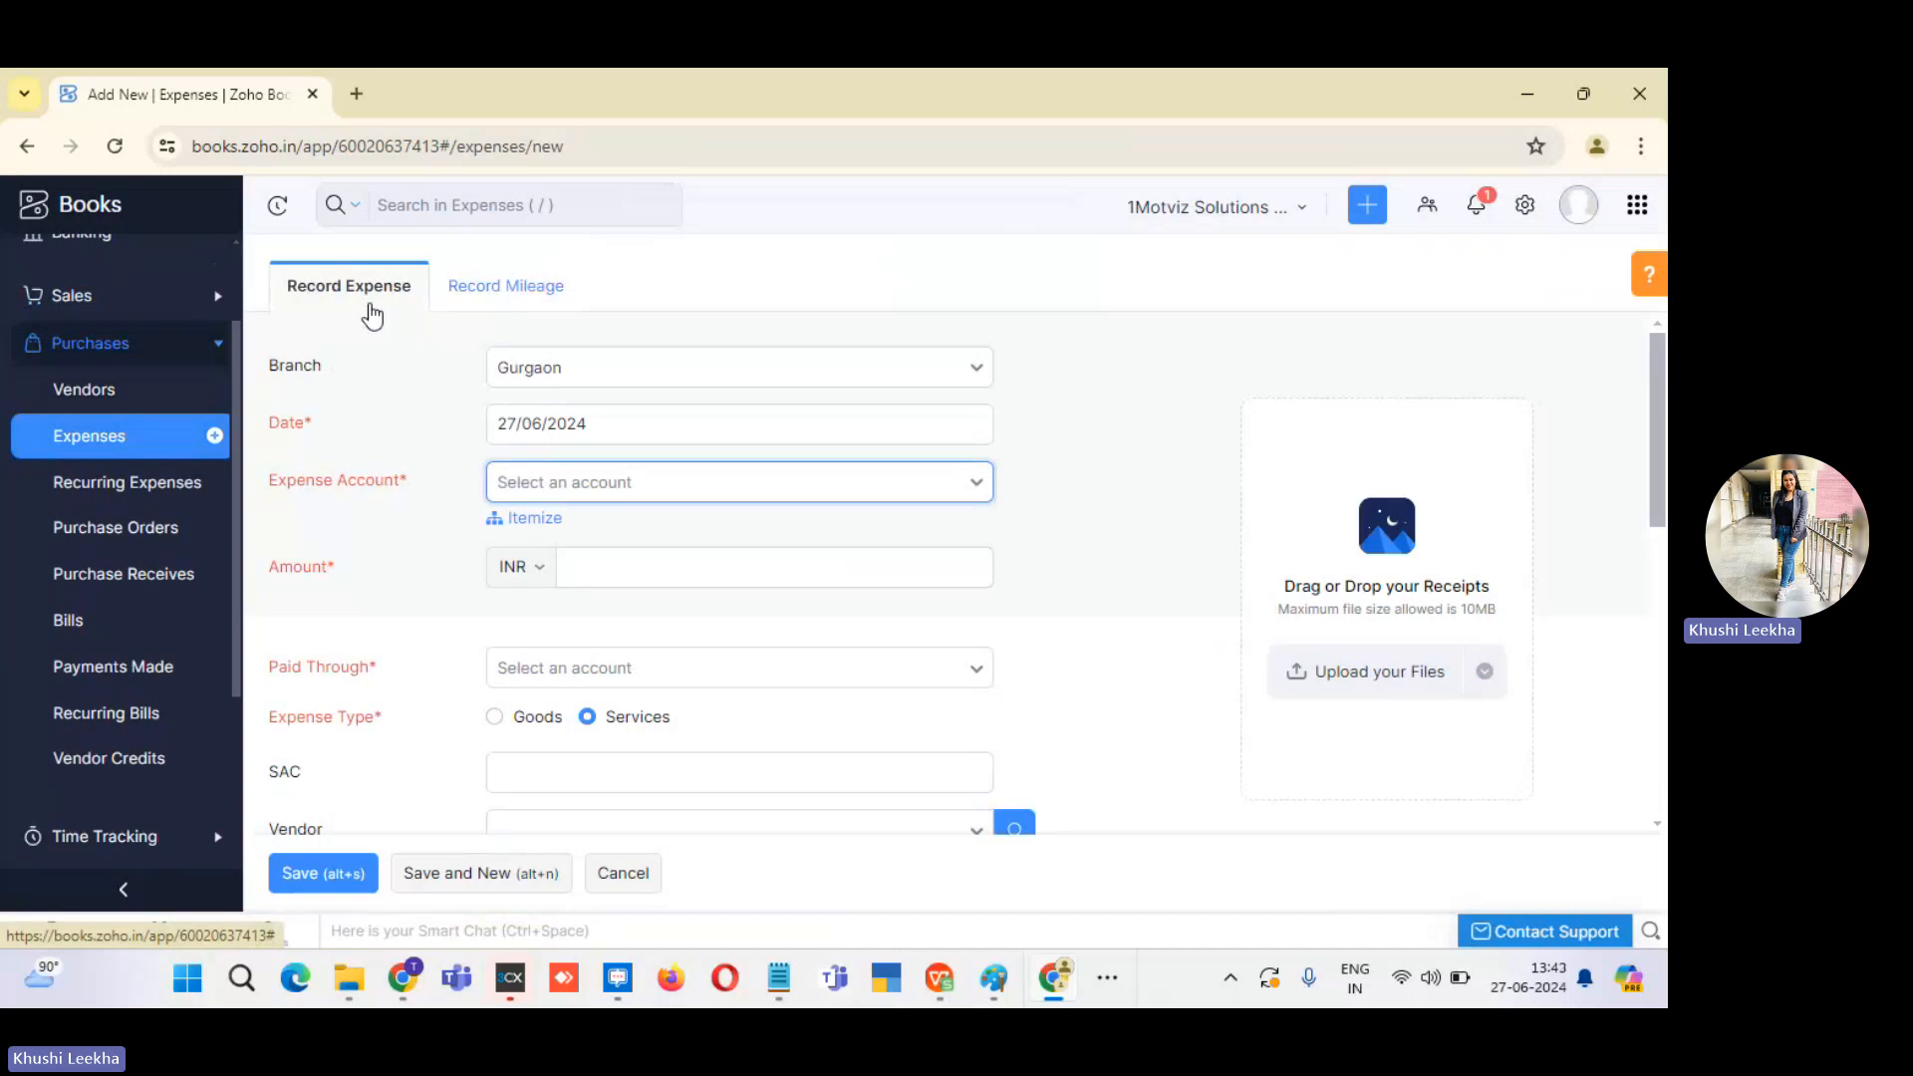
# Set the expense account to Advertising And Marketing and the amount to 1200 INR.
pyautogui.click(548, 485)
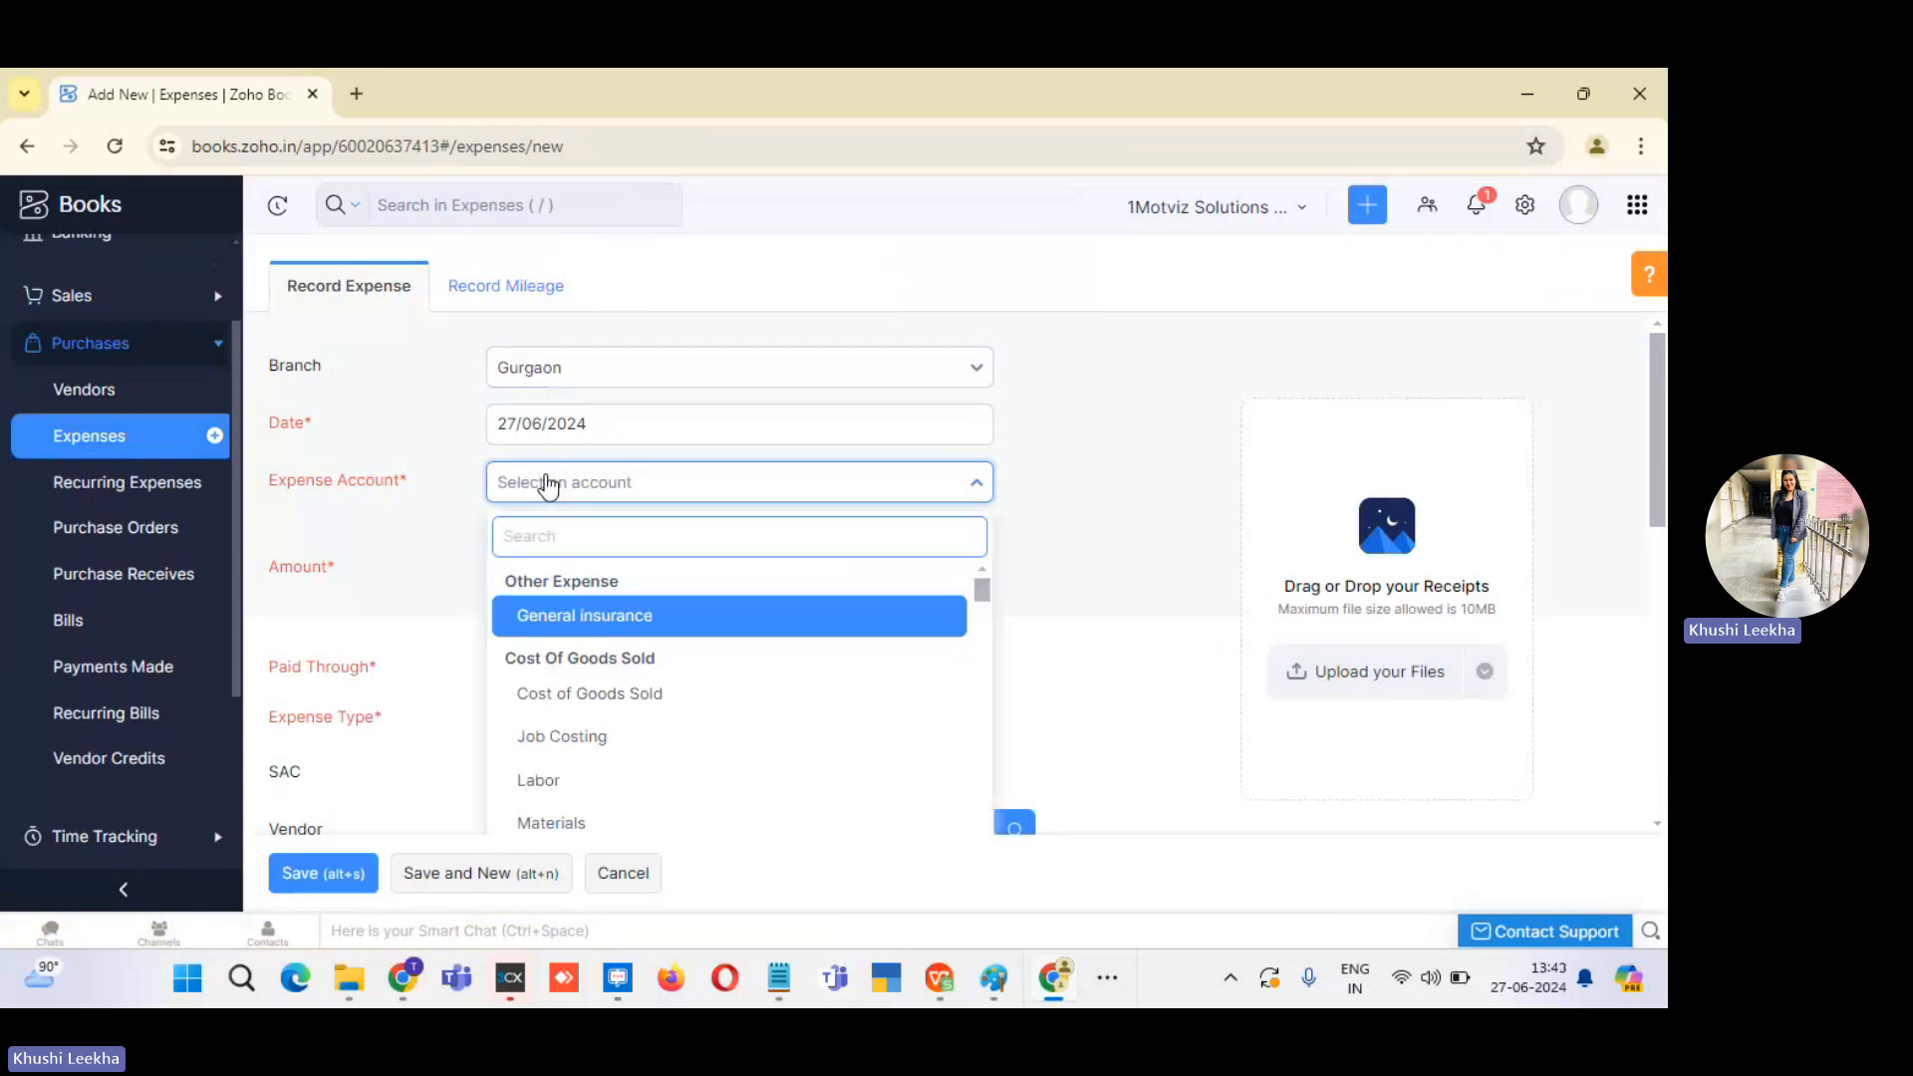
pyautogui.moveTo(984, 588); pyautogui.dragTo(983, 612)
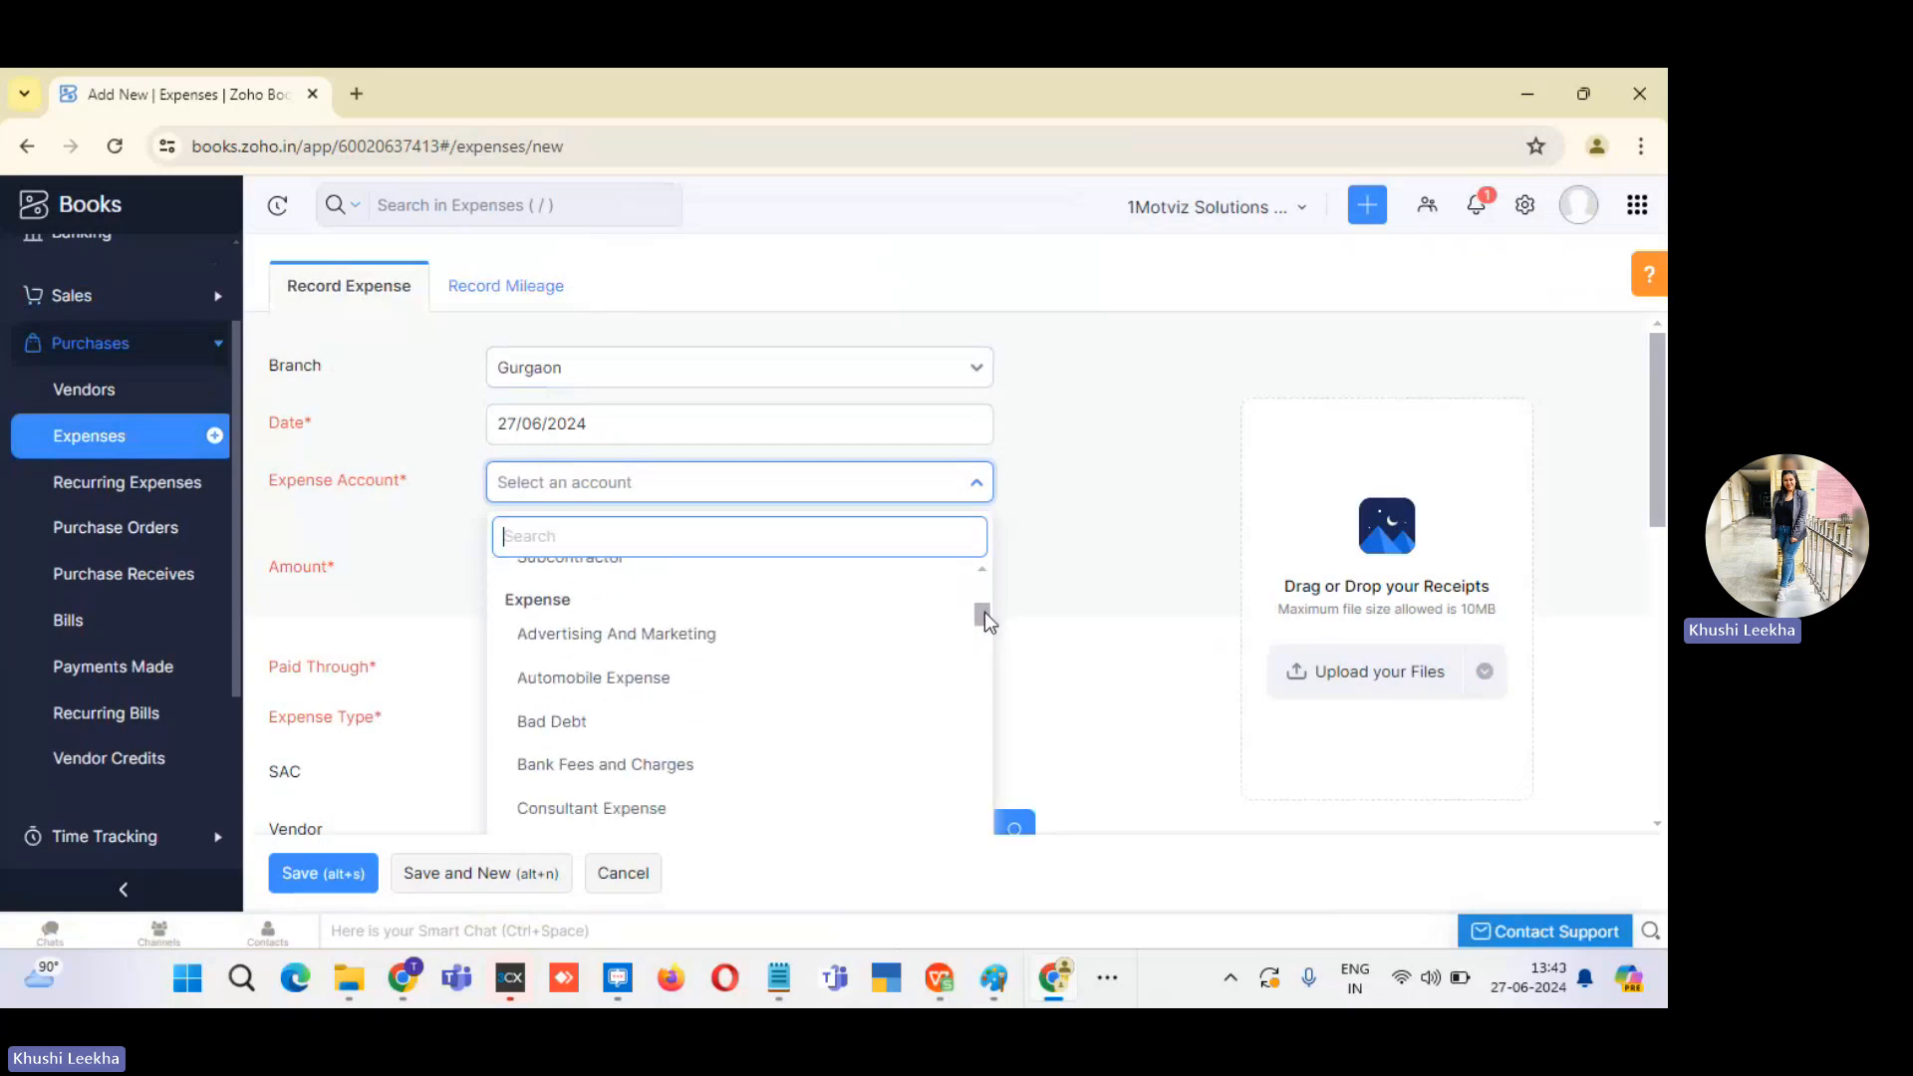
pyautogui.click(846, 626)
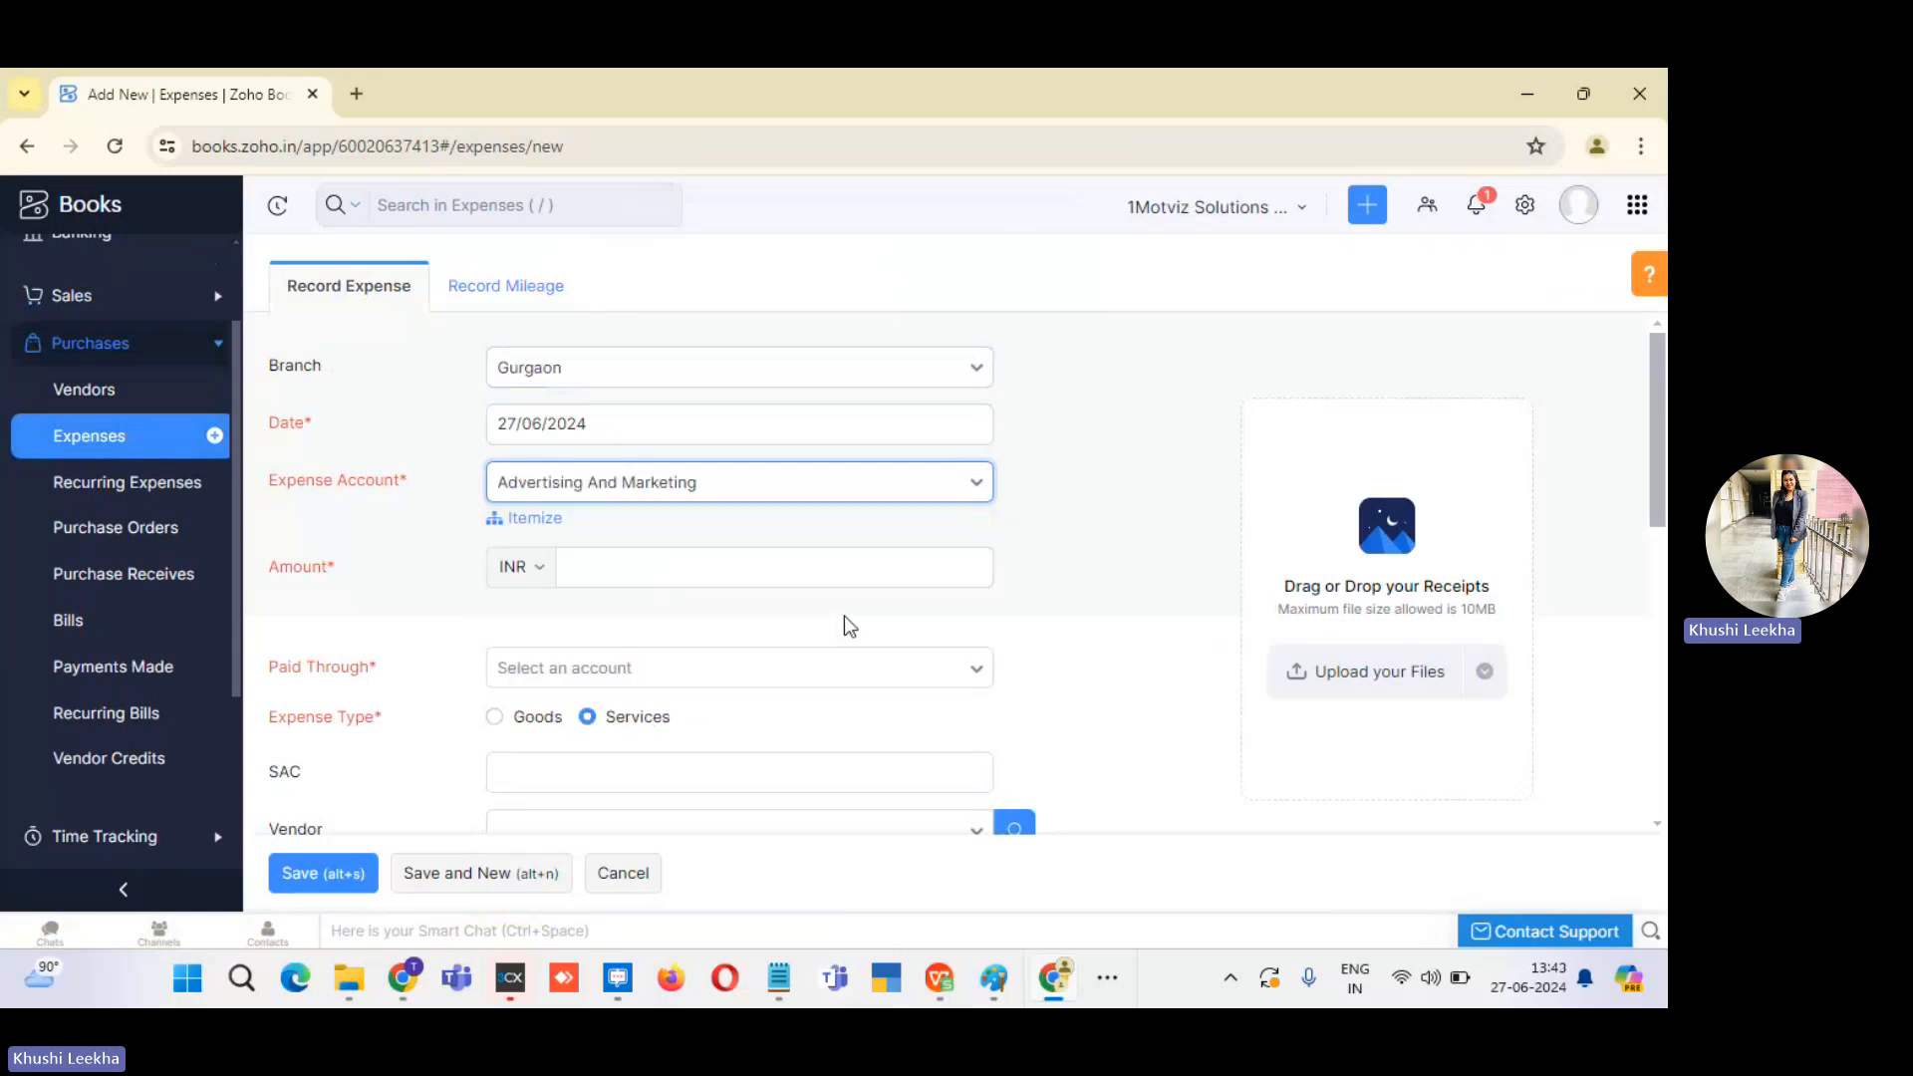
pyautogui.click(755, 571)
pyautogui.write('1200')
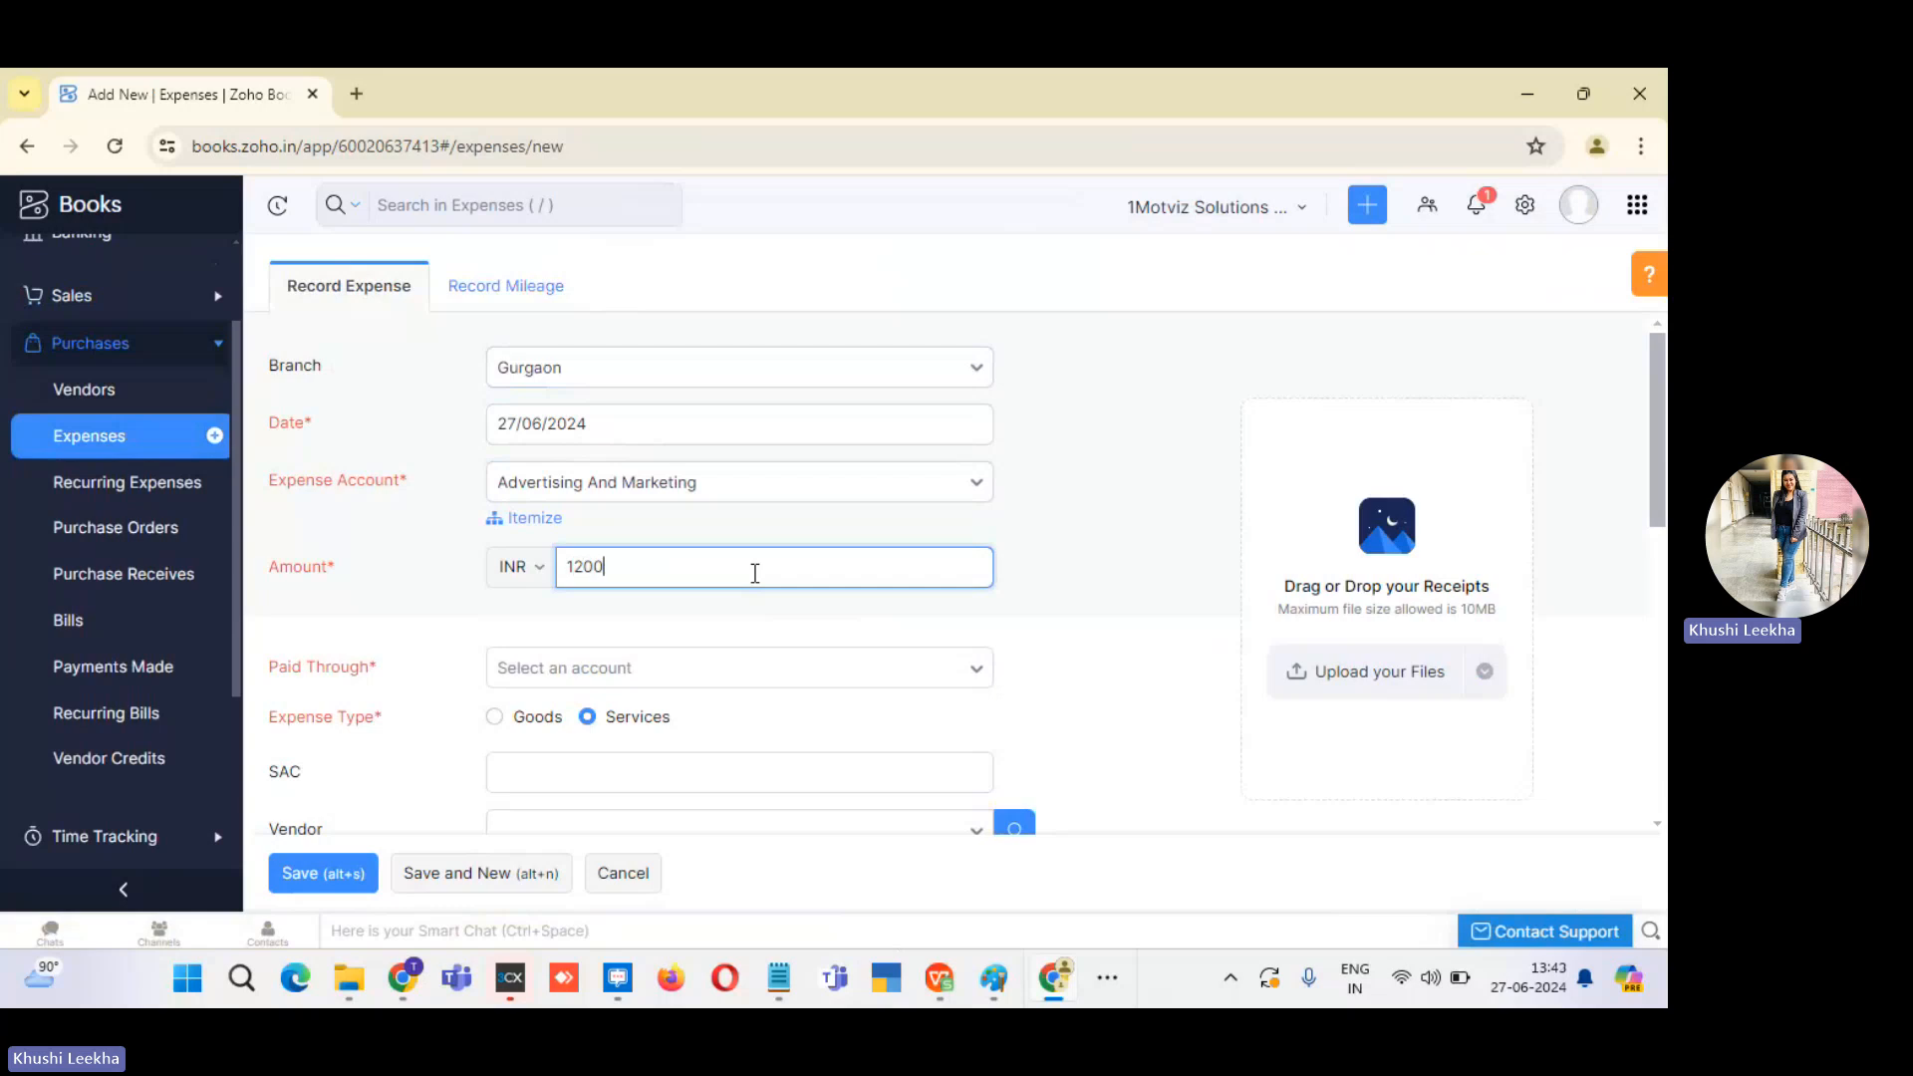
# Choose Petty Cash as the account the expense is paid through.
pyautogui.click(739, 669)
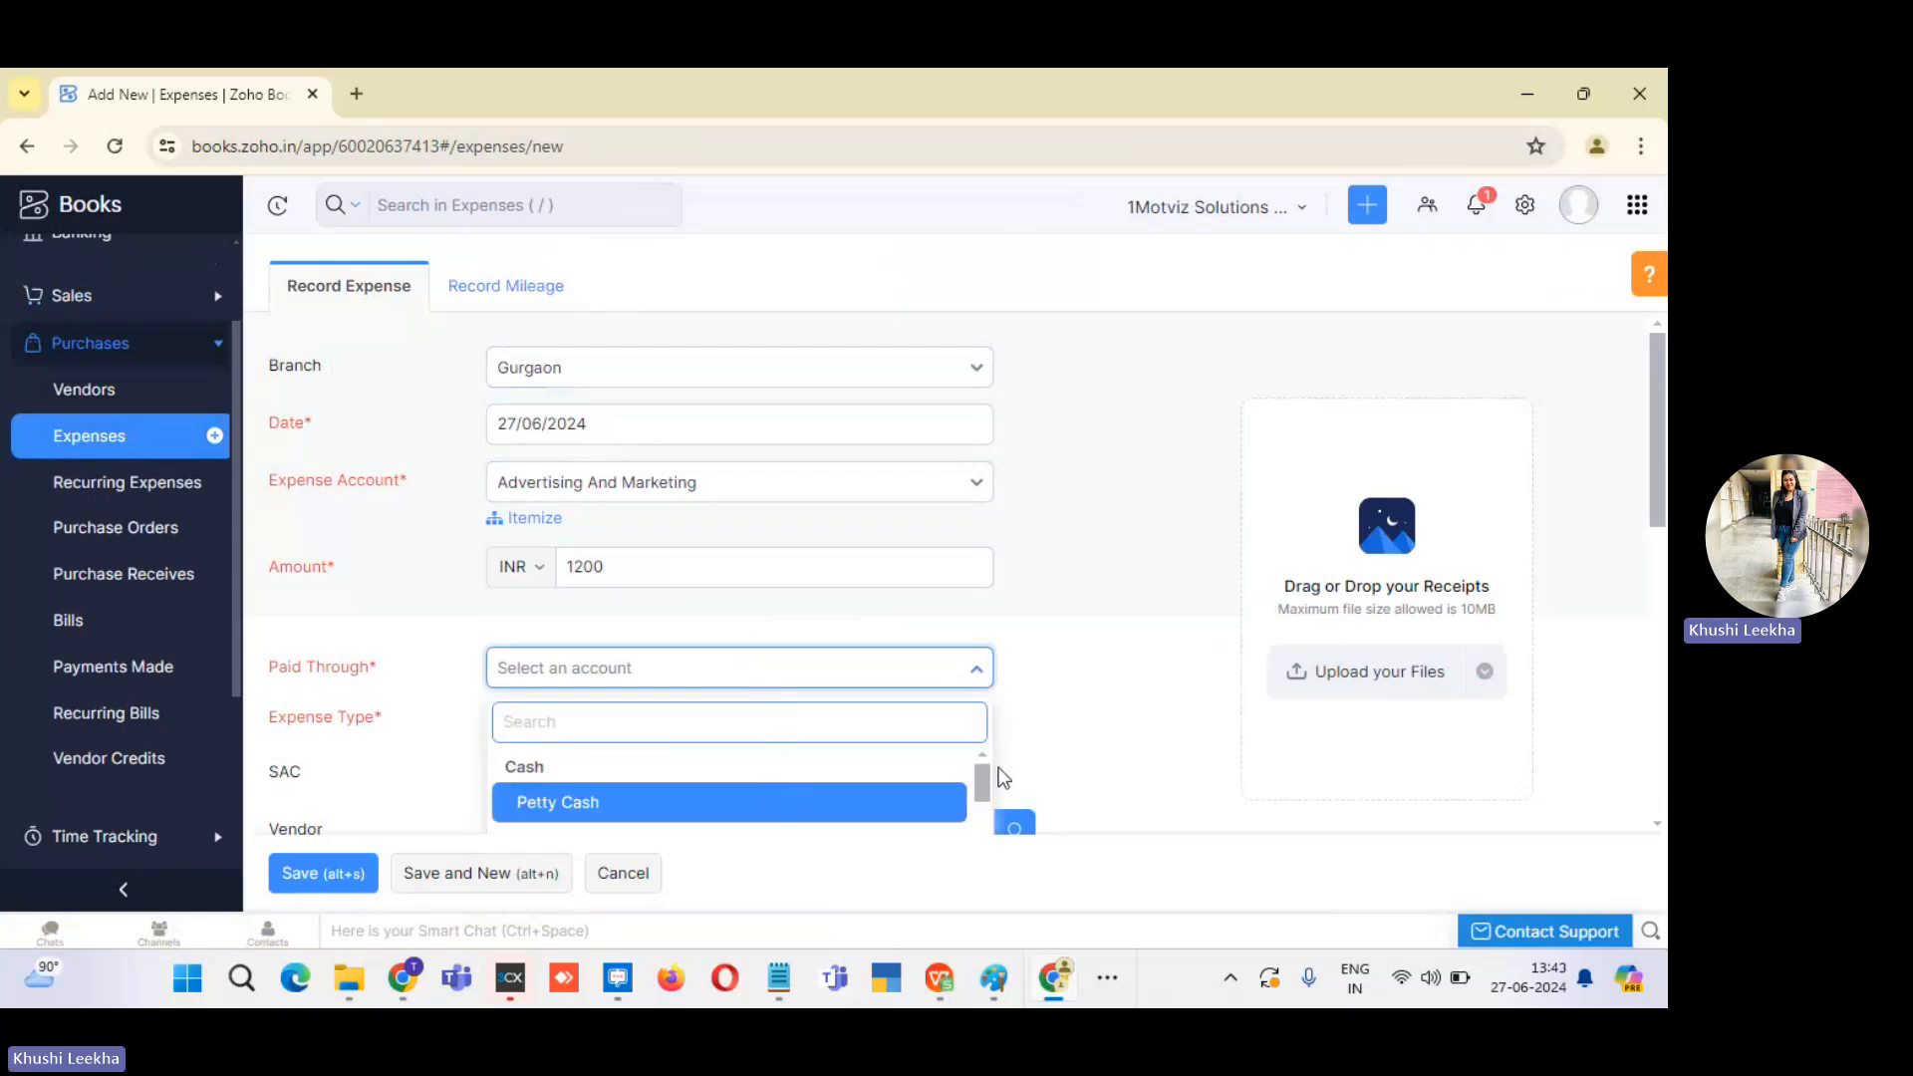
pyautogui.moveTo(984, 775)
pyautogui.mouseDown()
pyautogui.moveTo(982, 809)
pyautogui.moveTo(996, 761)
pyautogui.mouseUp()
pyautogui.click(919, 813)
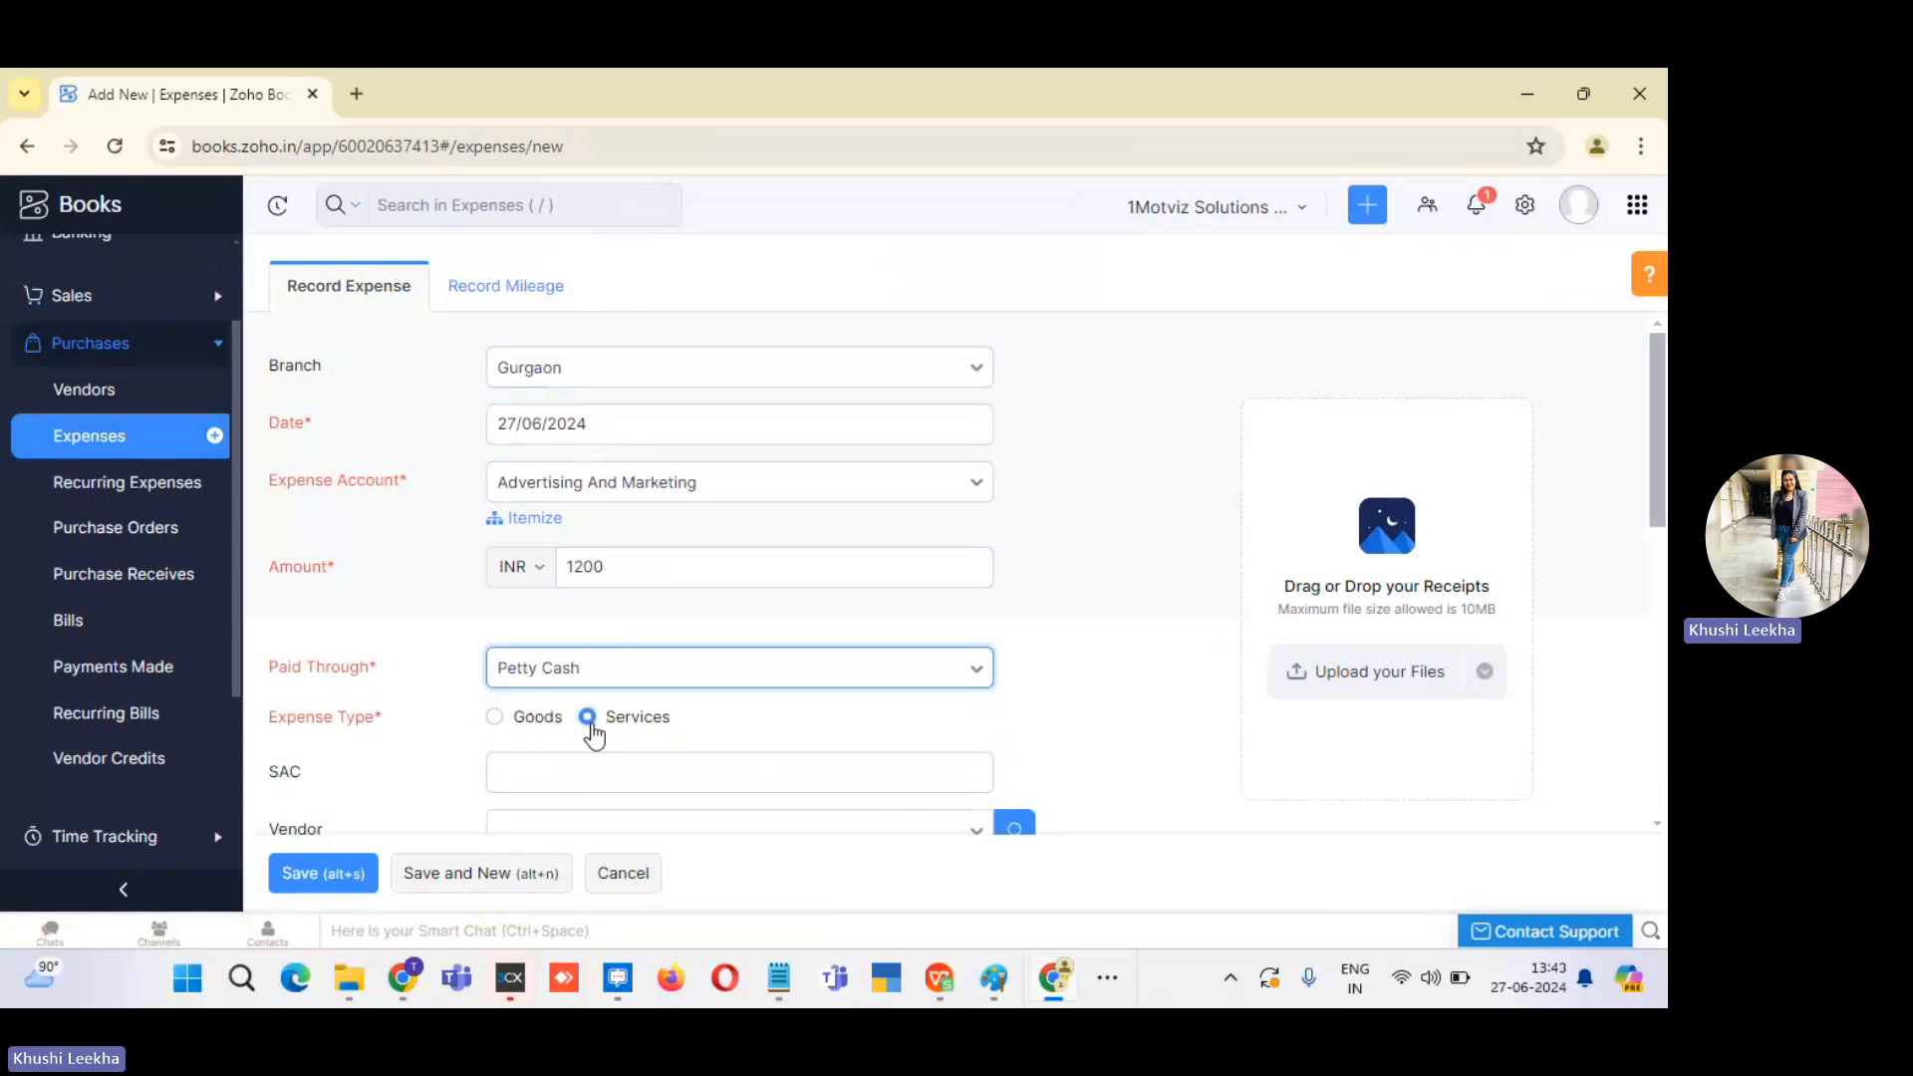
# Set the GST treatment to Unregistered Business and the source of supply to Haryana, and save the expense.
pyautogui.scroll(-4, 925, 445)
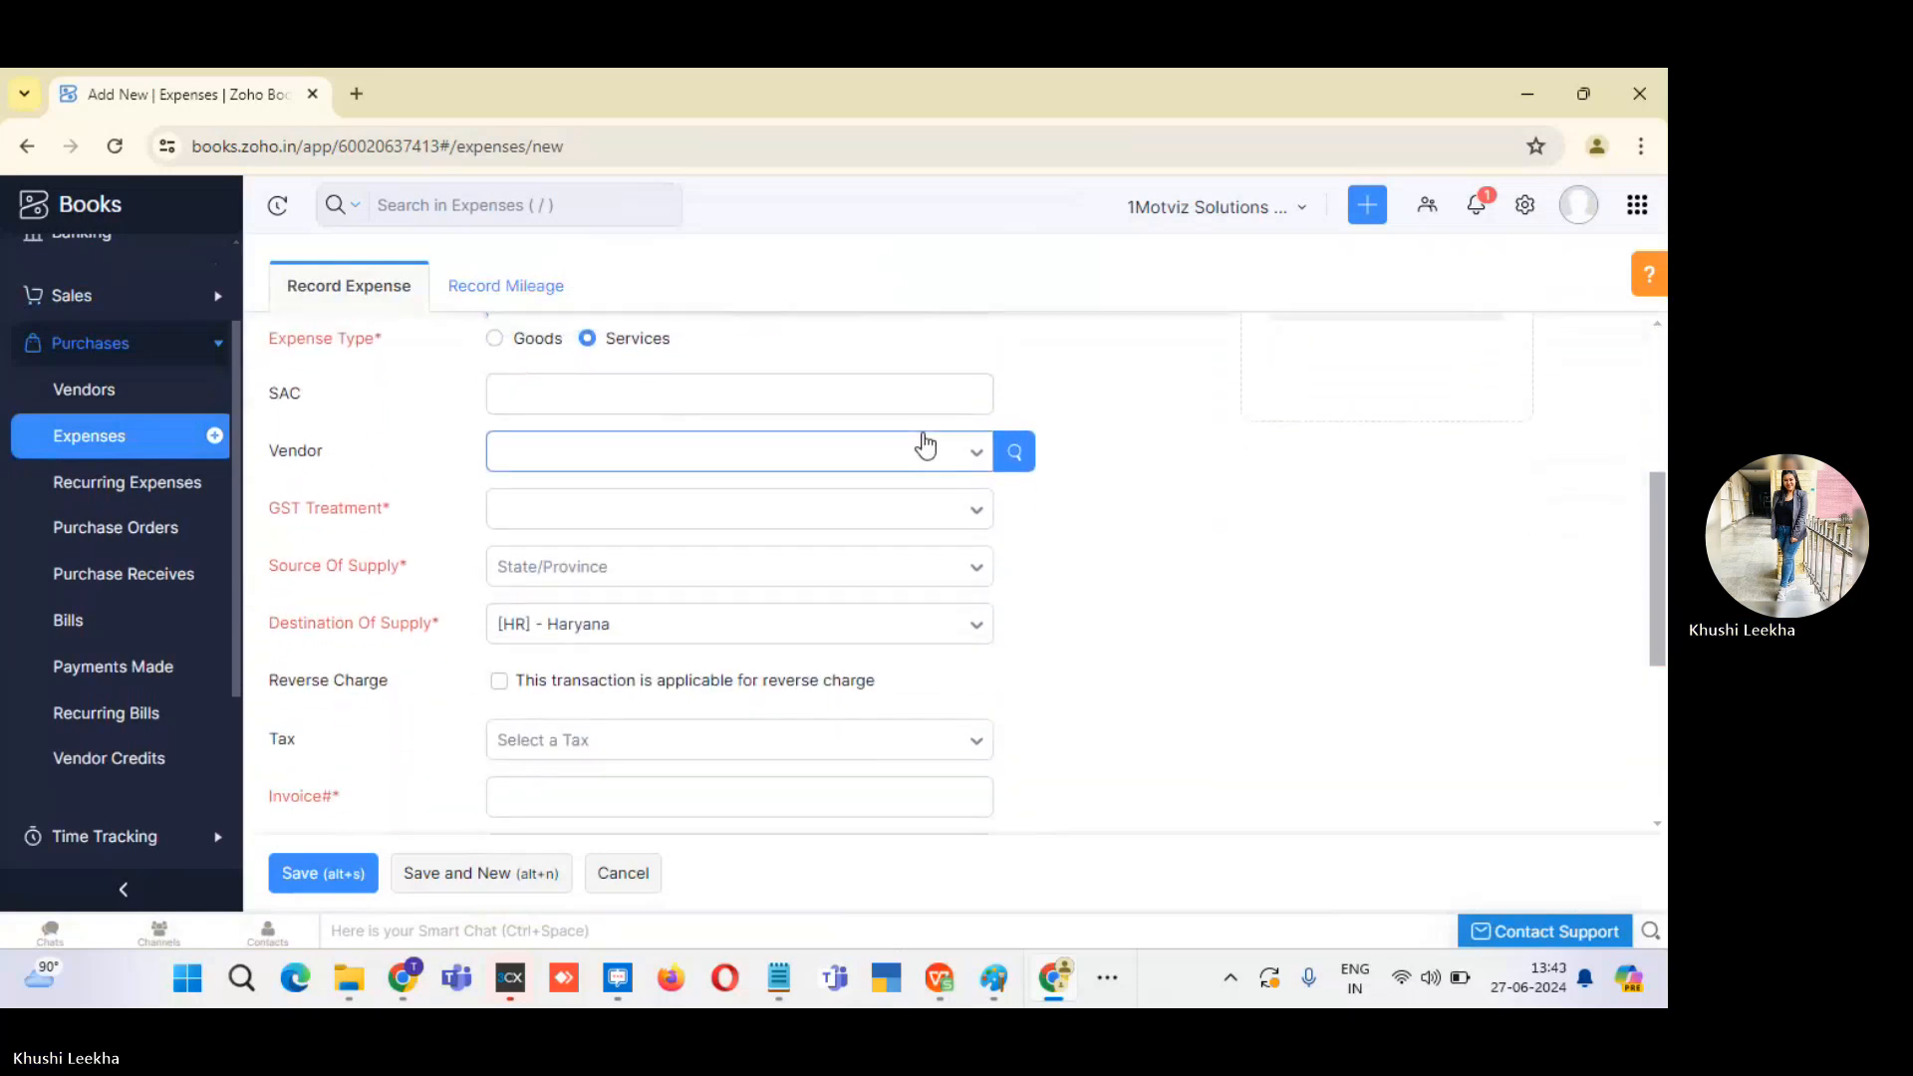
pyautogui.click(902, 510)
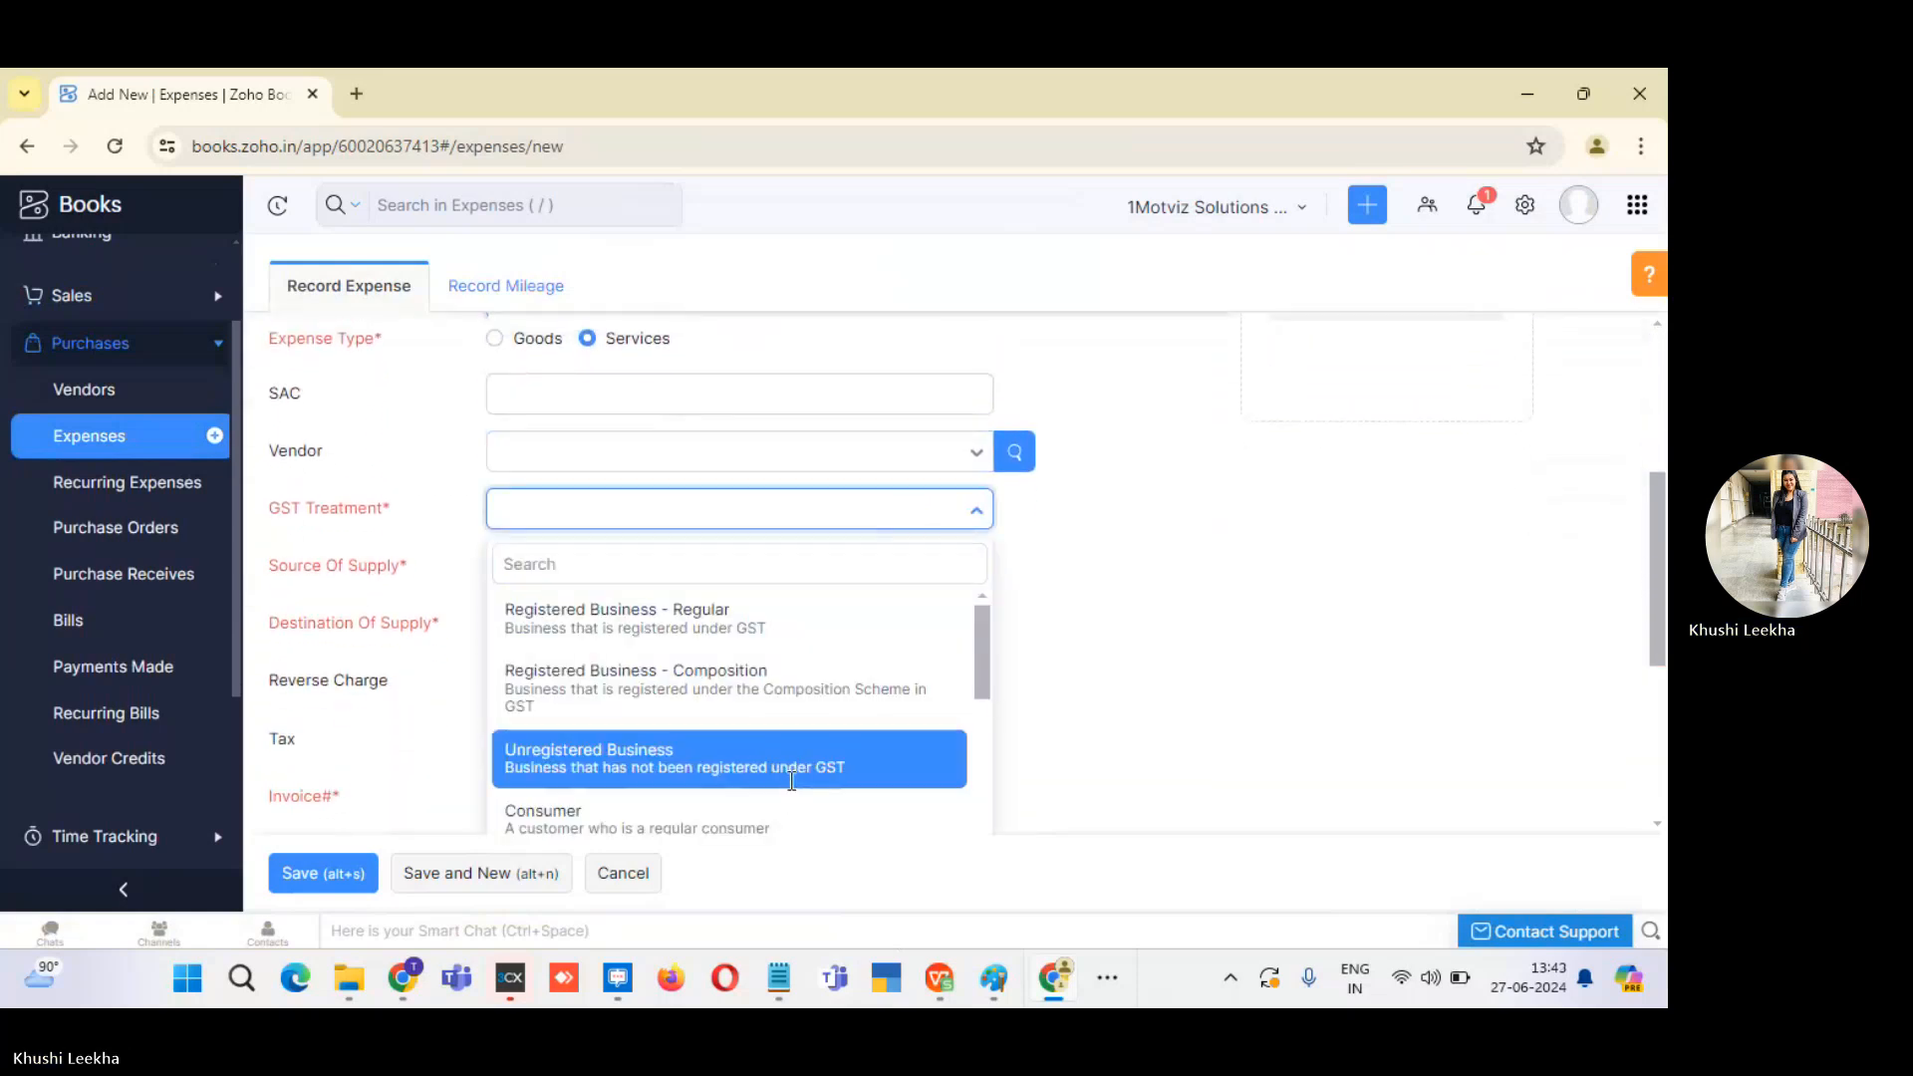
pyautogui.click(717, 757)
pyautogui.click(619, 568)
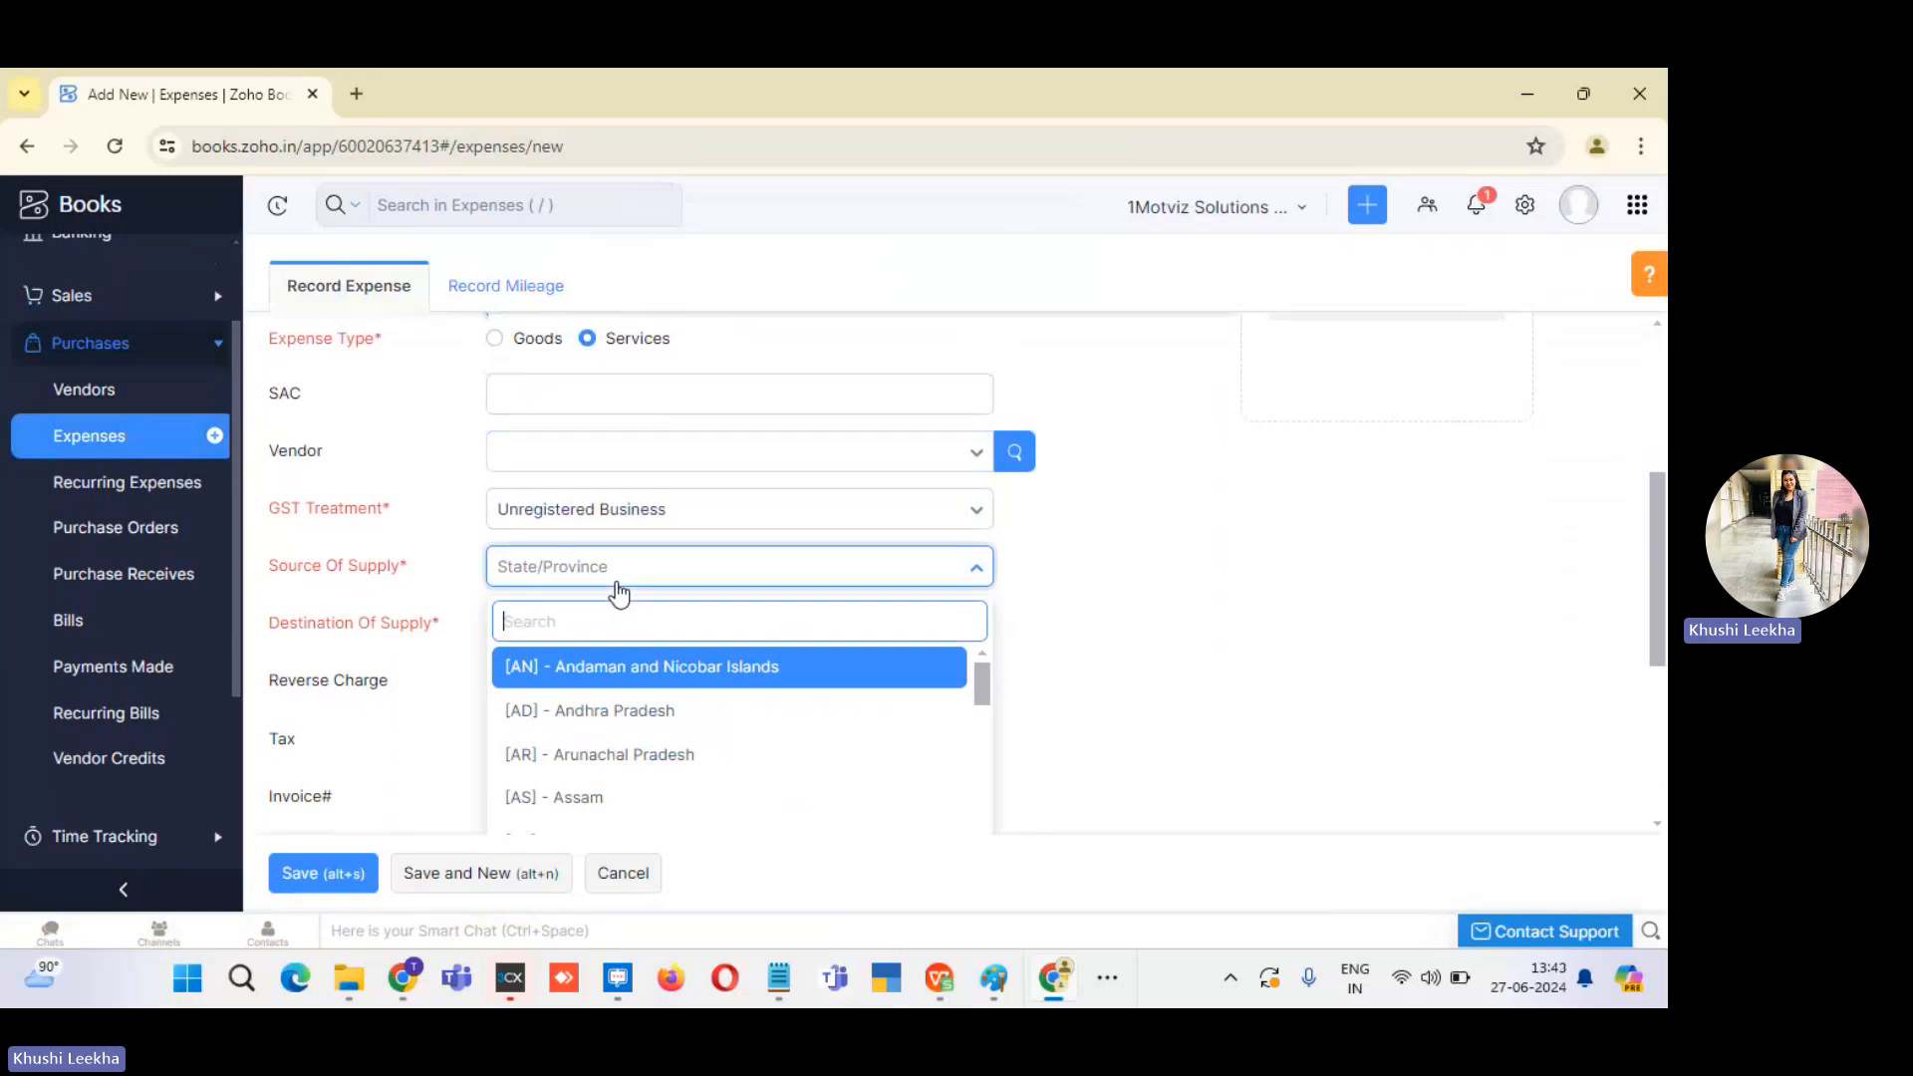
pyautogui.write('har')
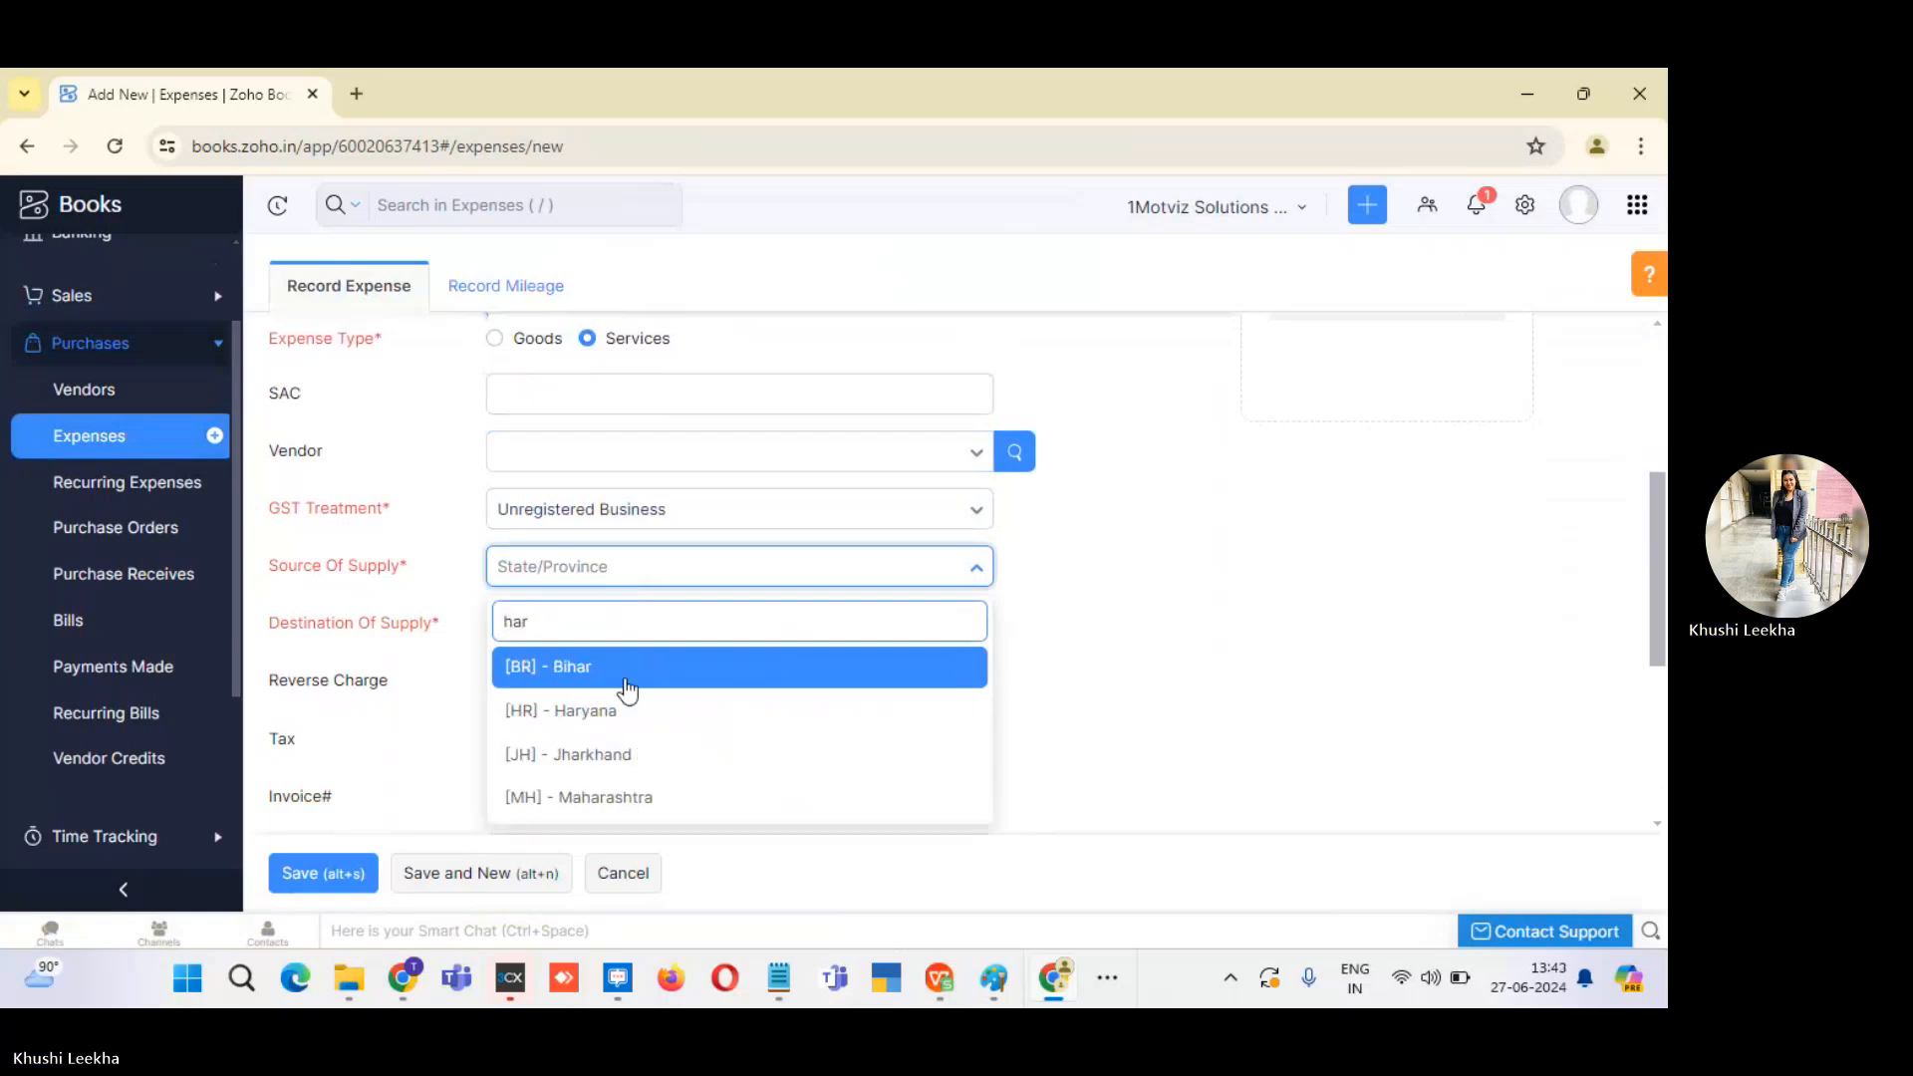
pyautogui.click(630, 712)
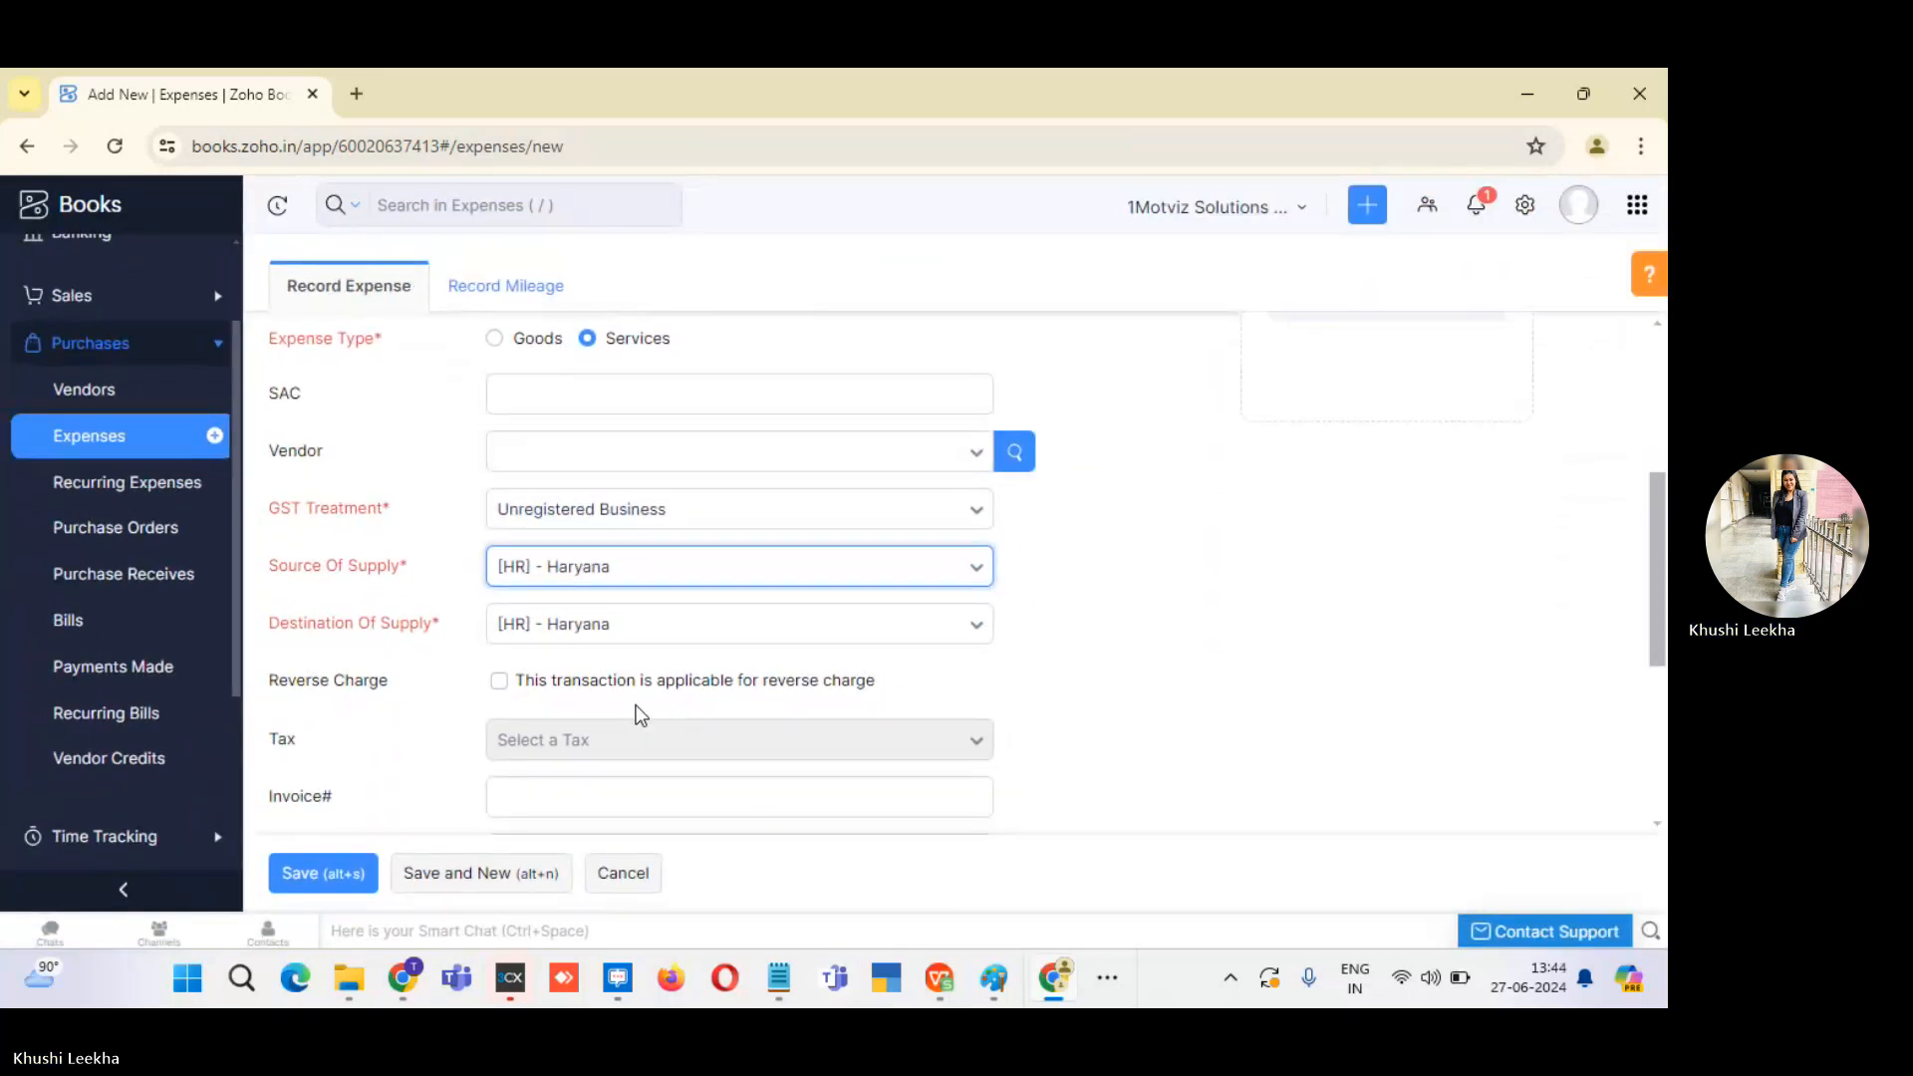
pyautogui.click(337, 874)
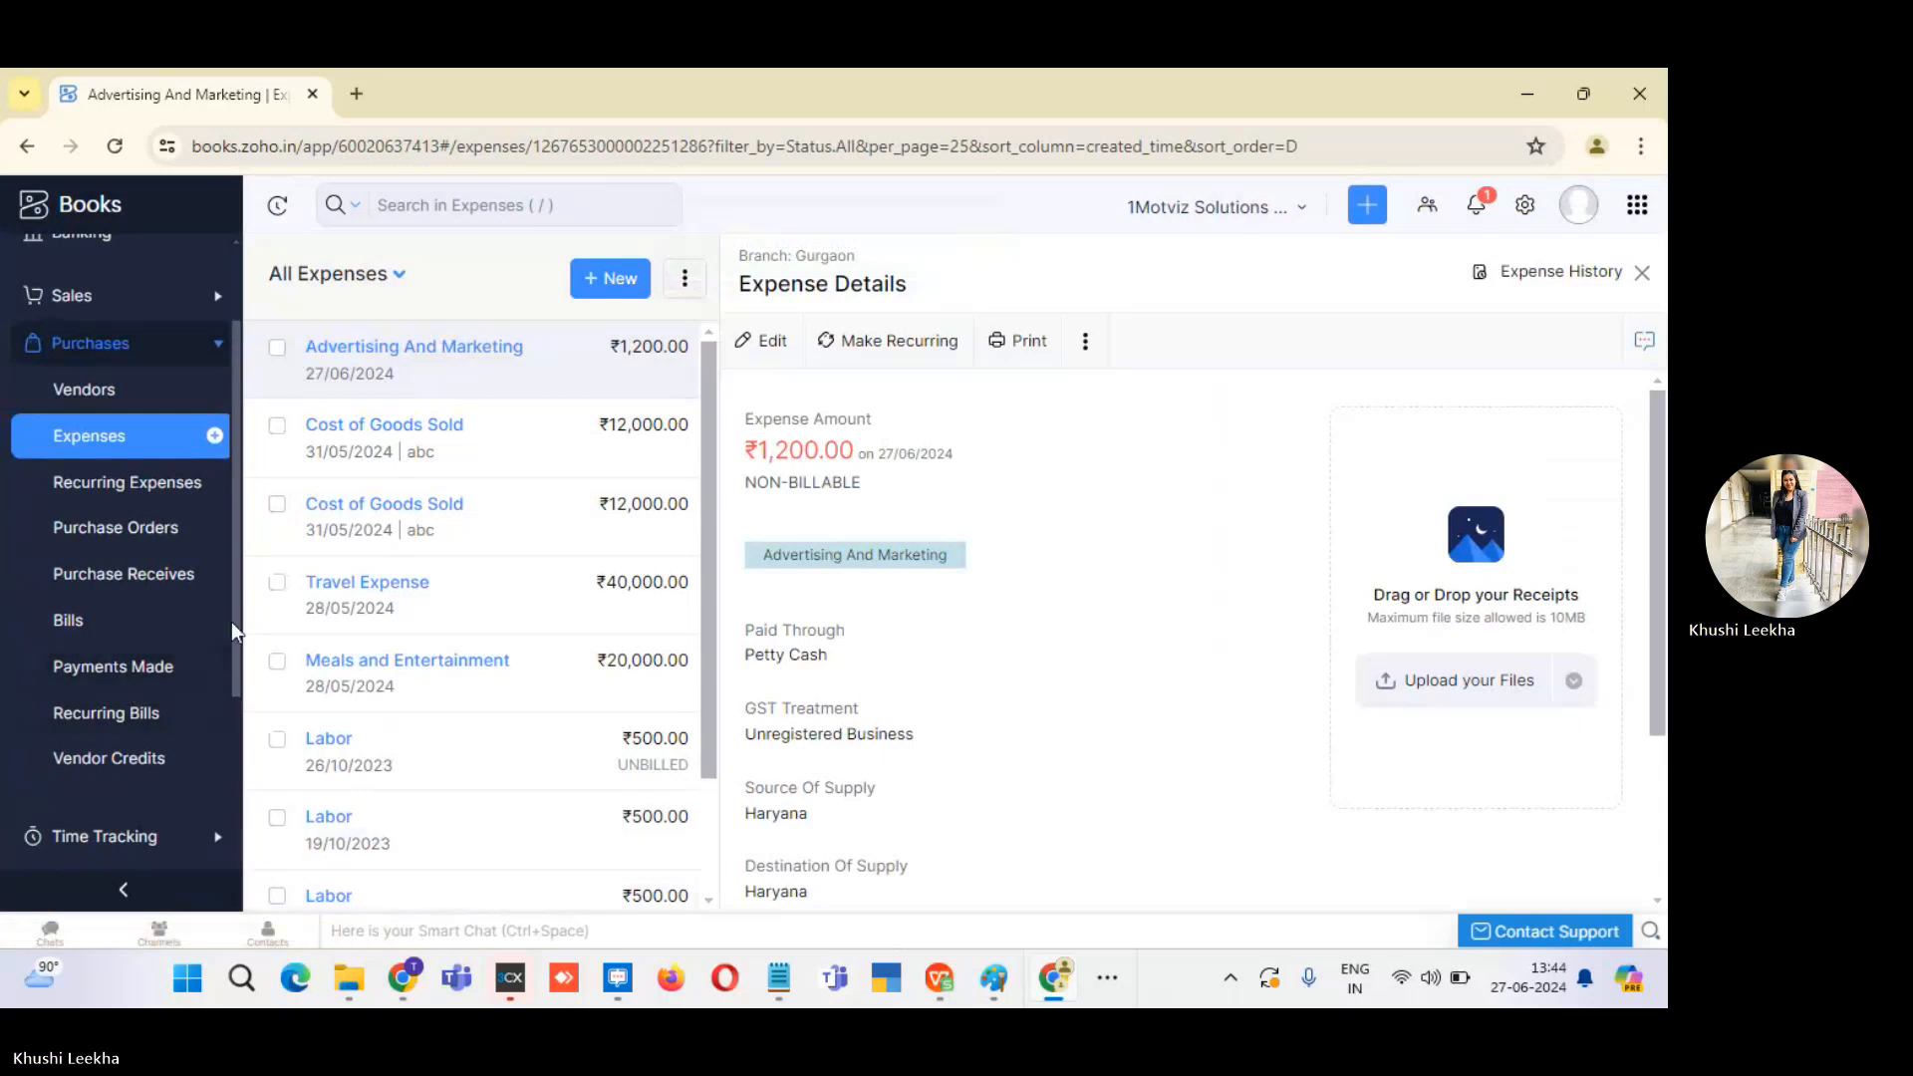
# Start a new bill in the Bills section of Purchases and select test as its vendor.
pyautogui.click(125, 627)
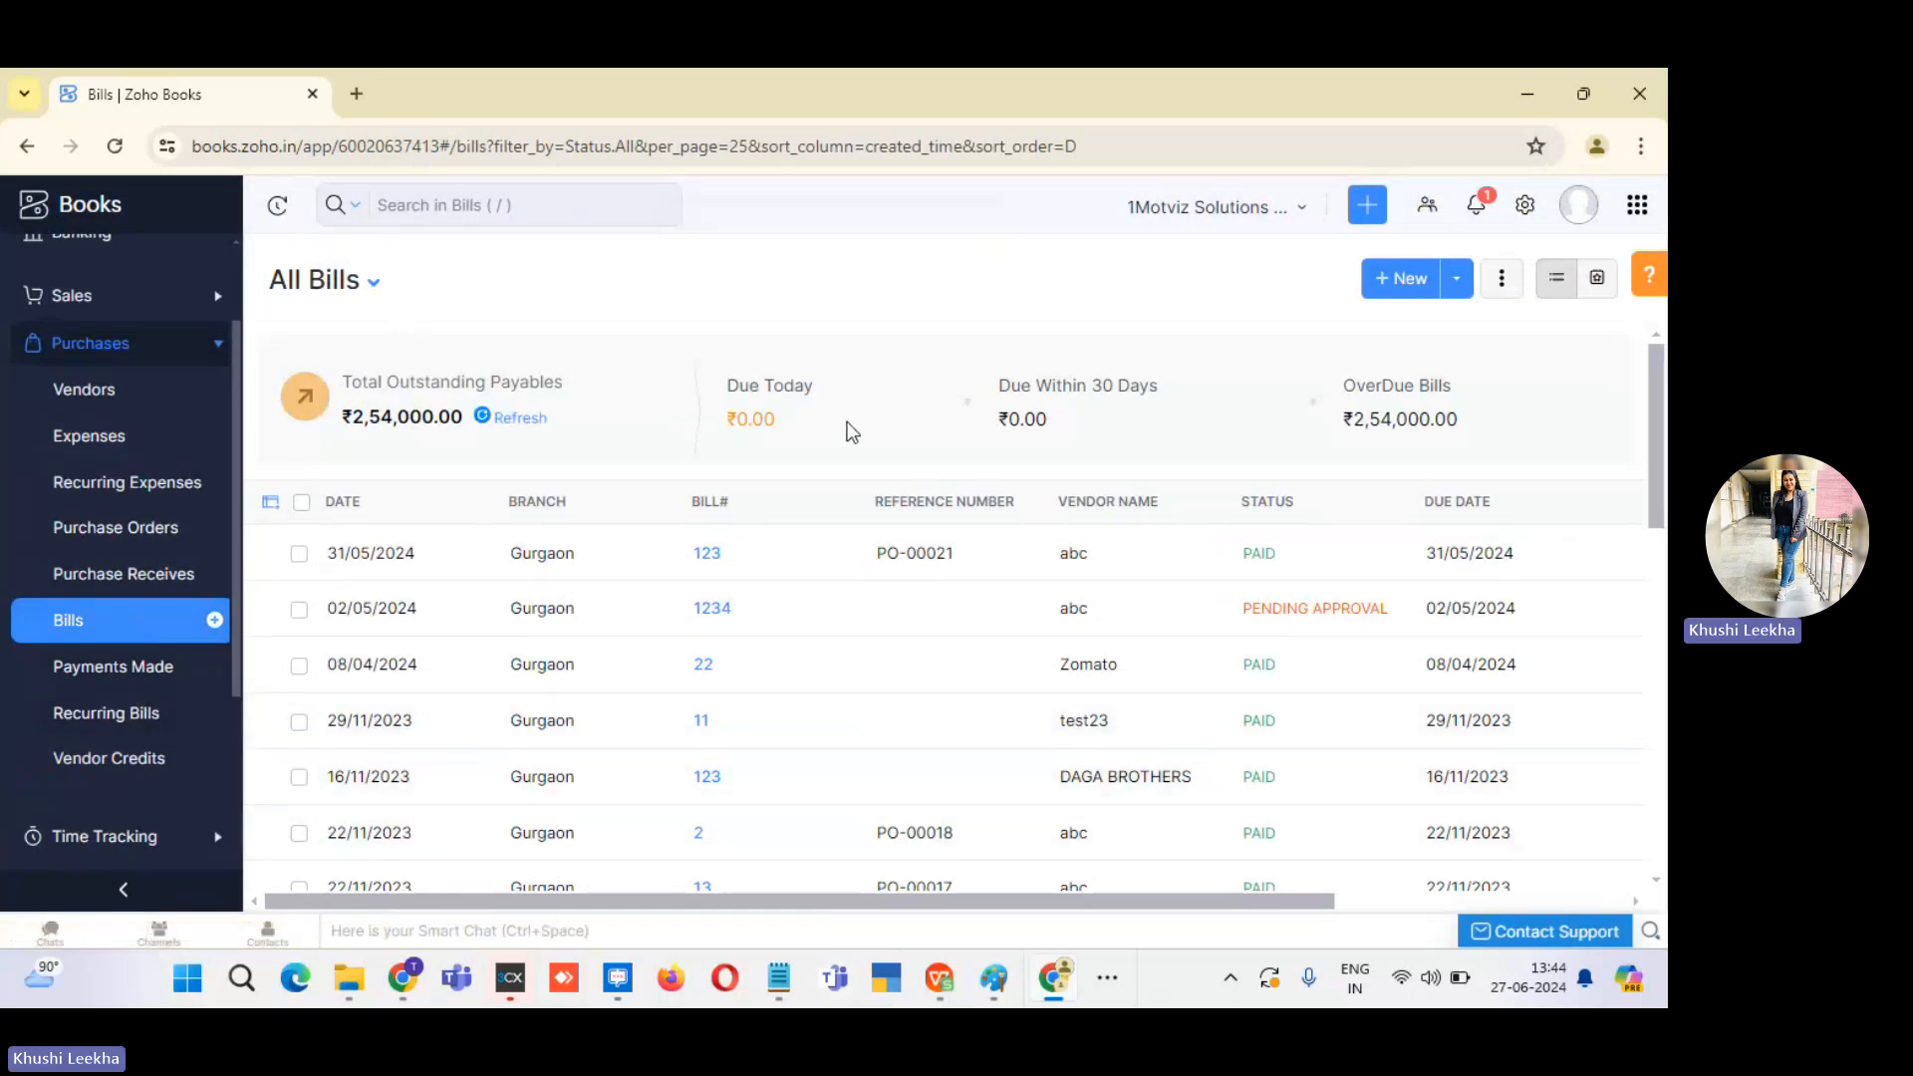
pyautogui.click(1383, 291)
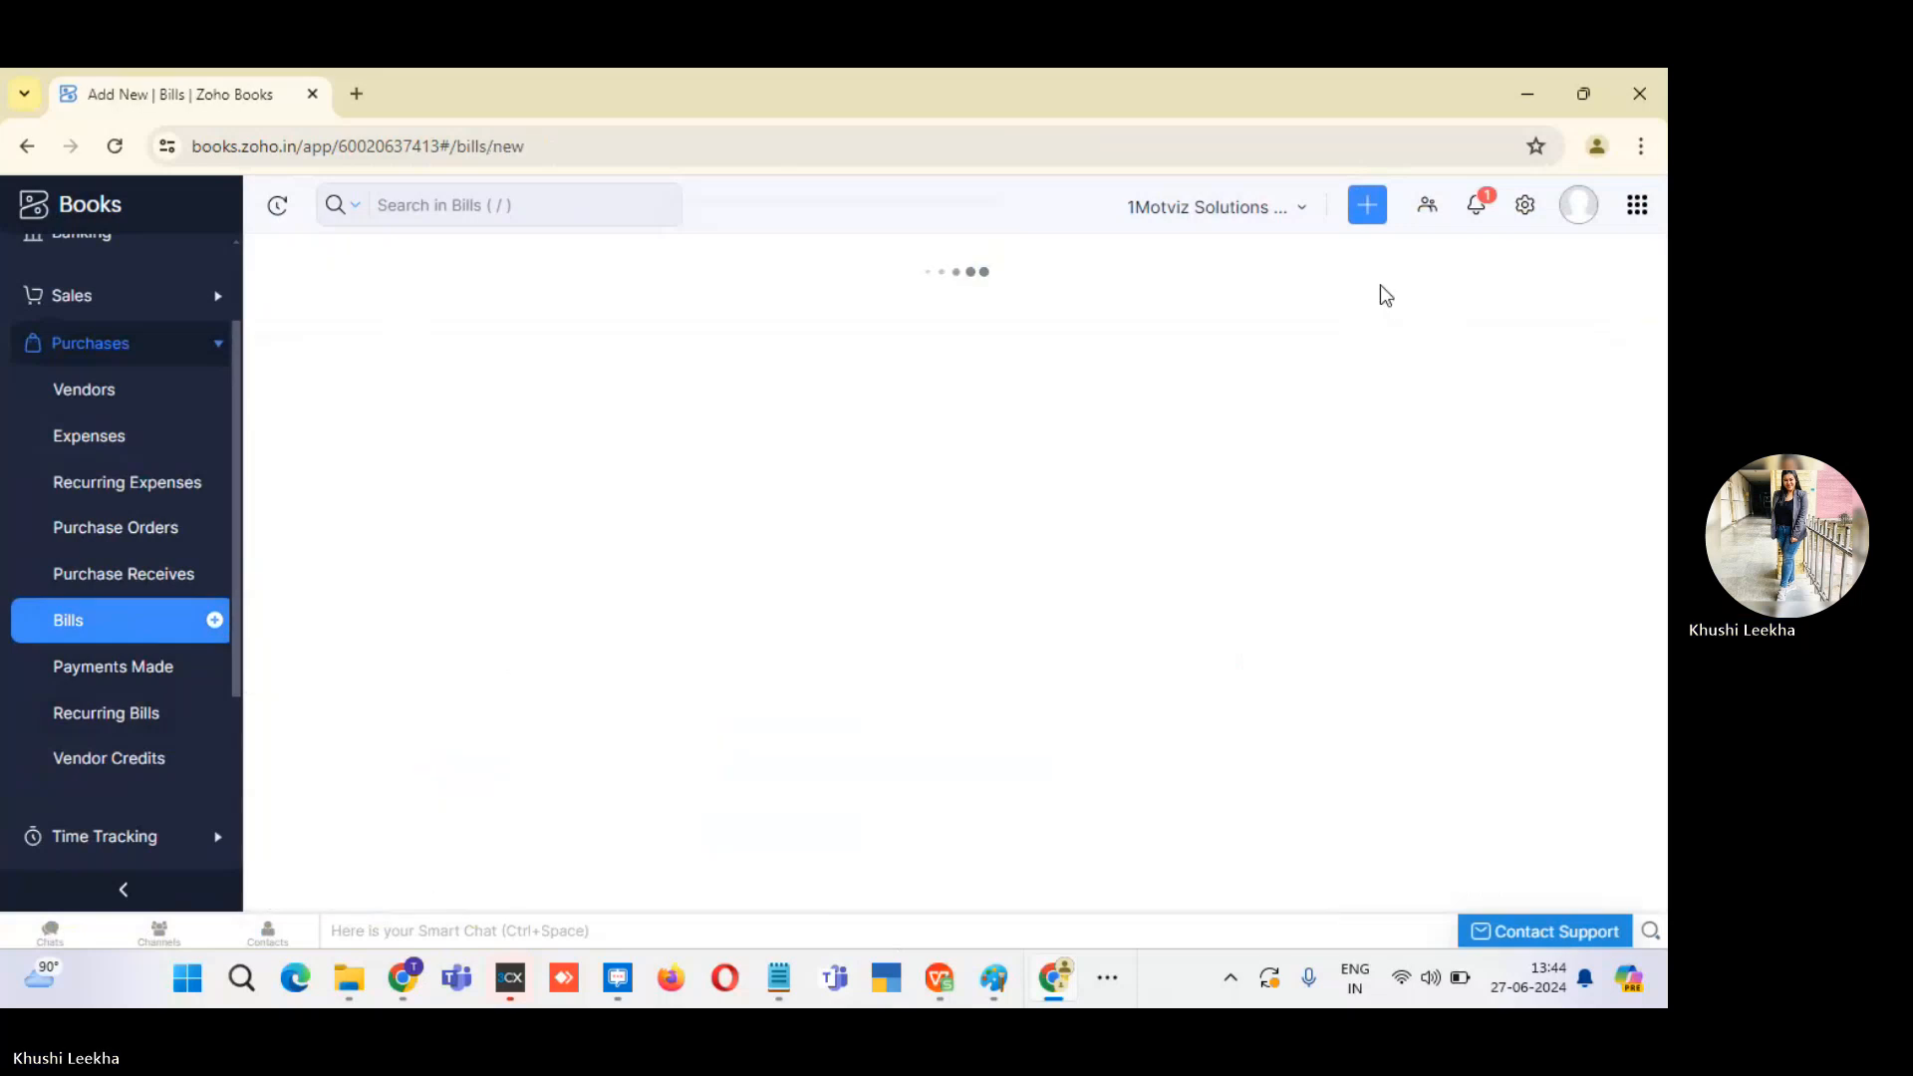
pyautogui.click(910, 373)
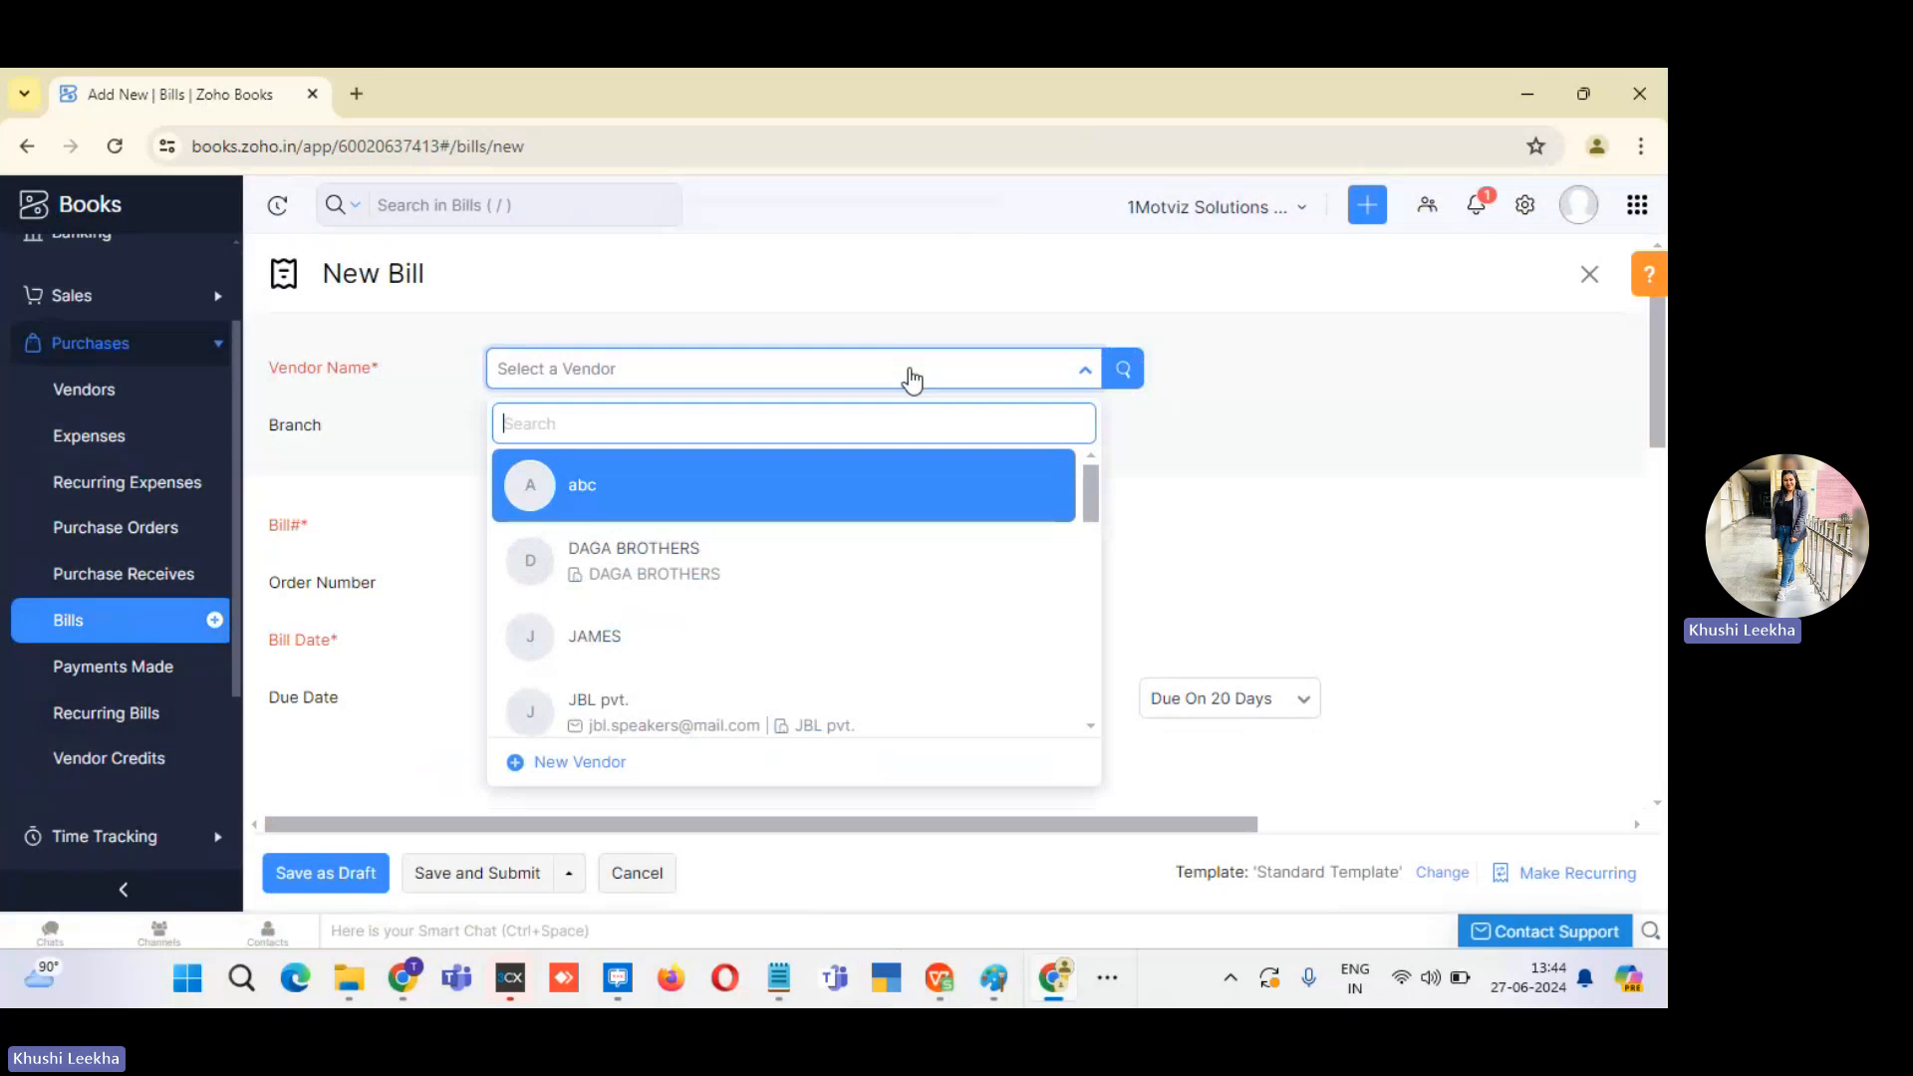
pyautogui.write('te')
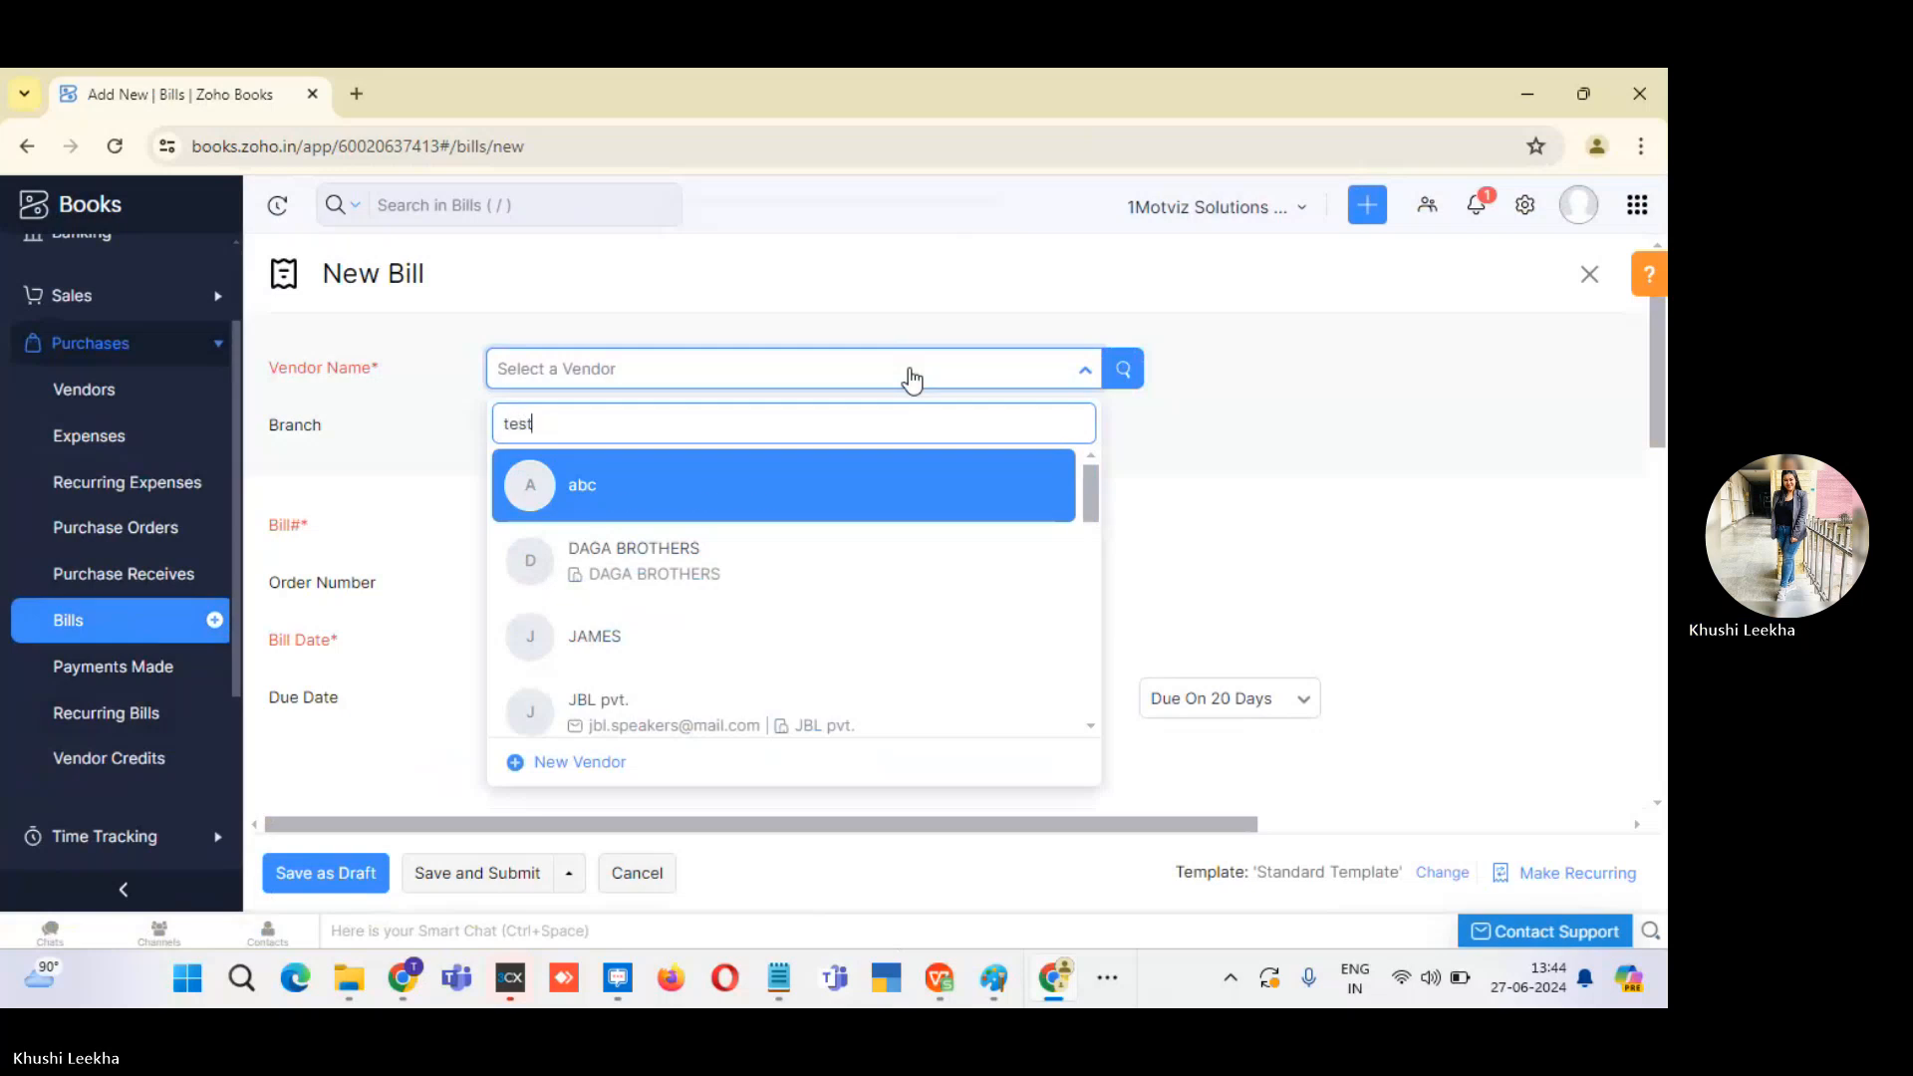
pyautogui.write('st')
pyautogui.click(854, 501)
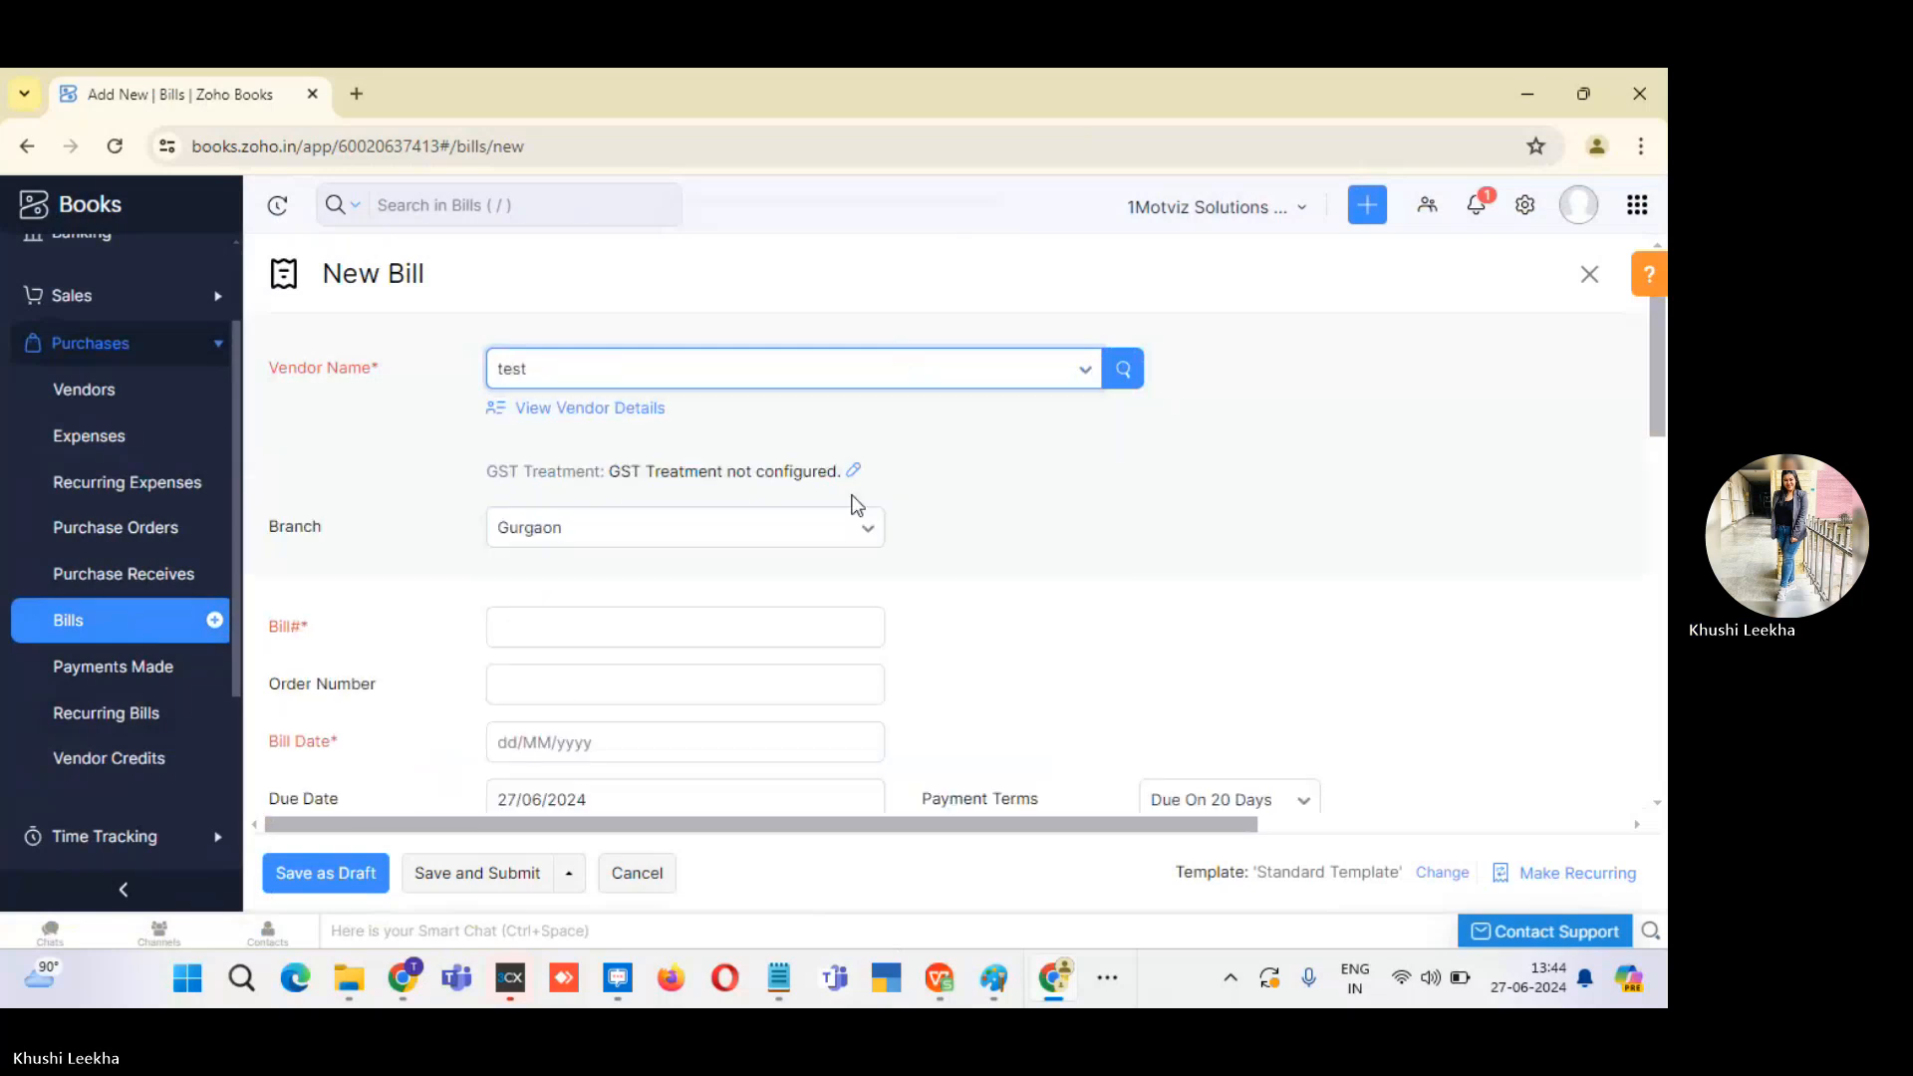
pyautogui.click(885, 374)
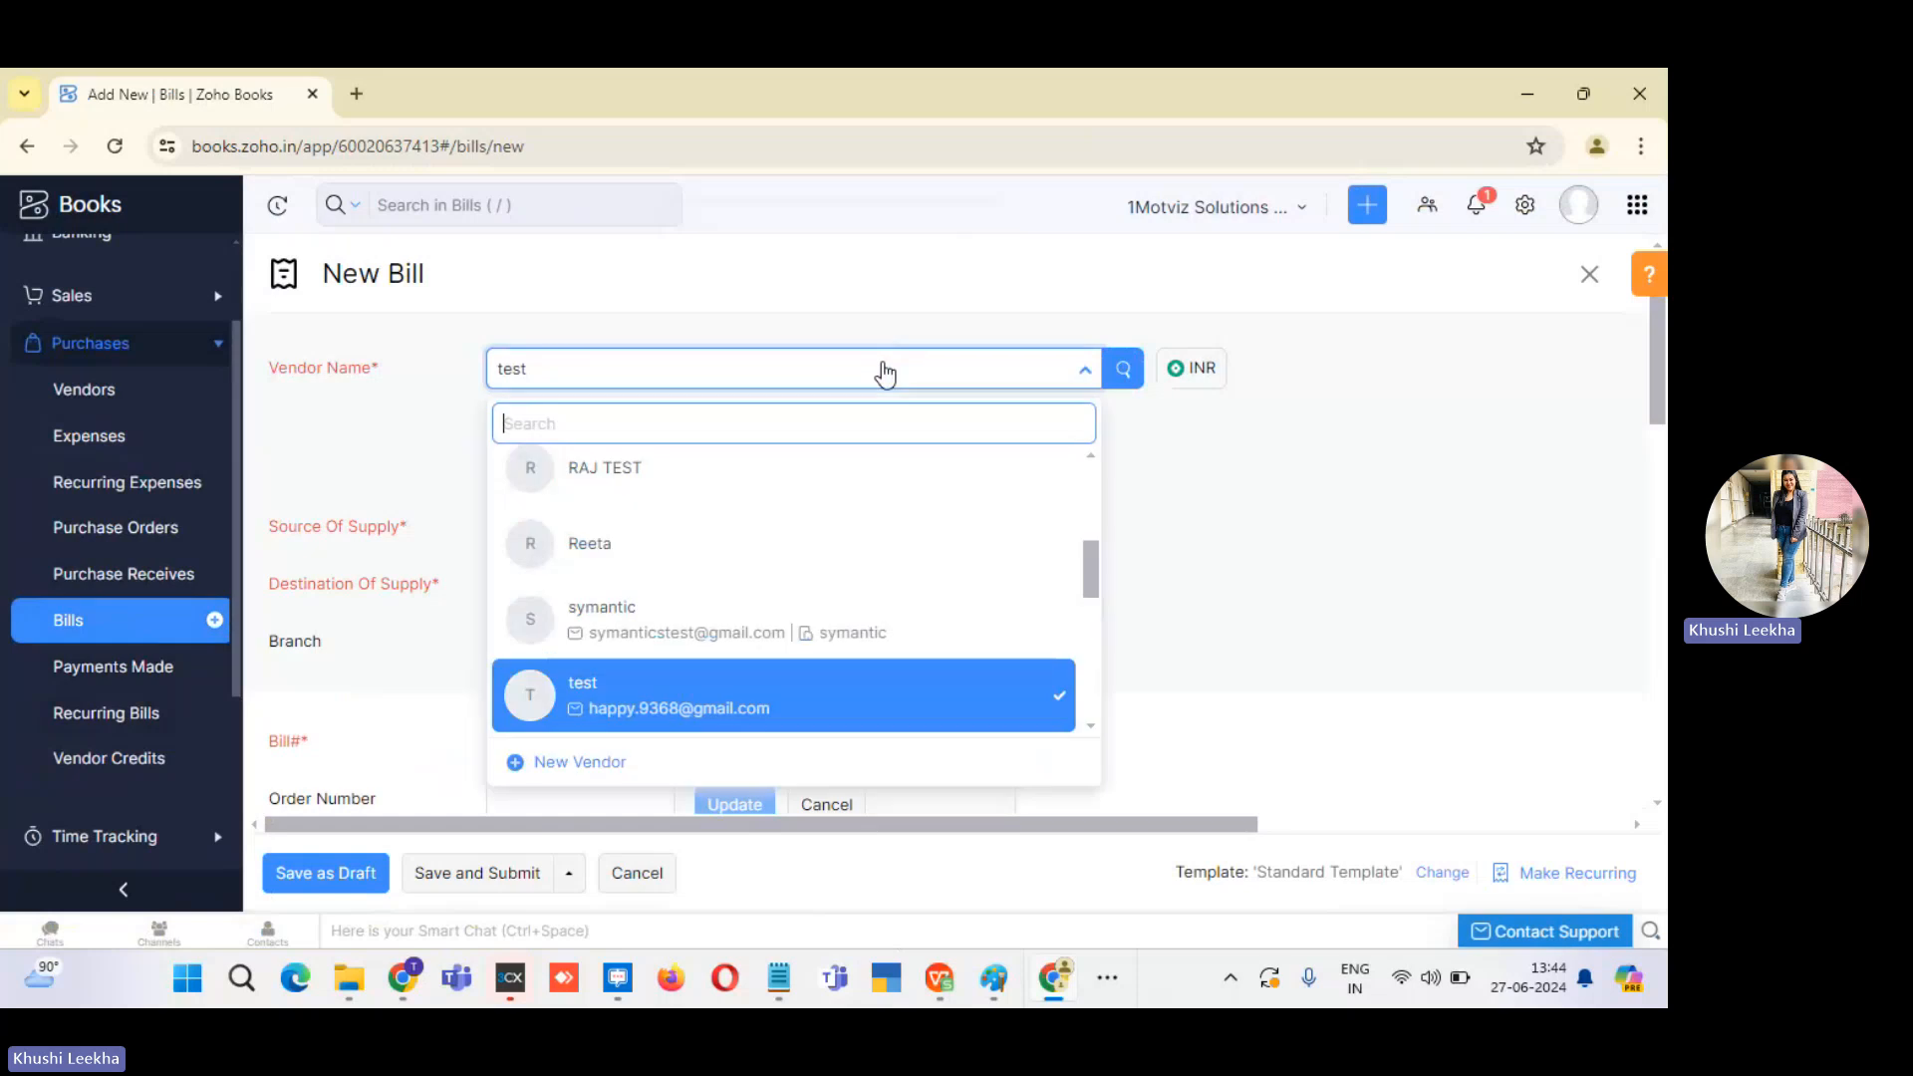
pyautogui.click(579, 762)
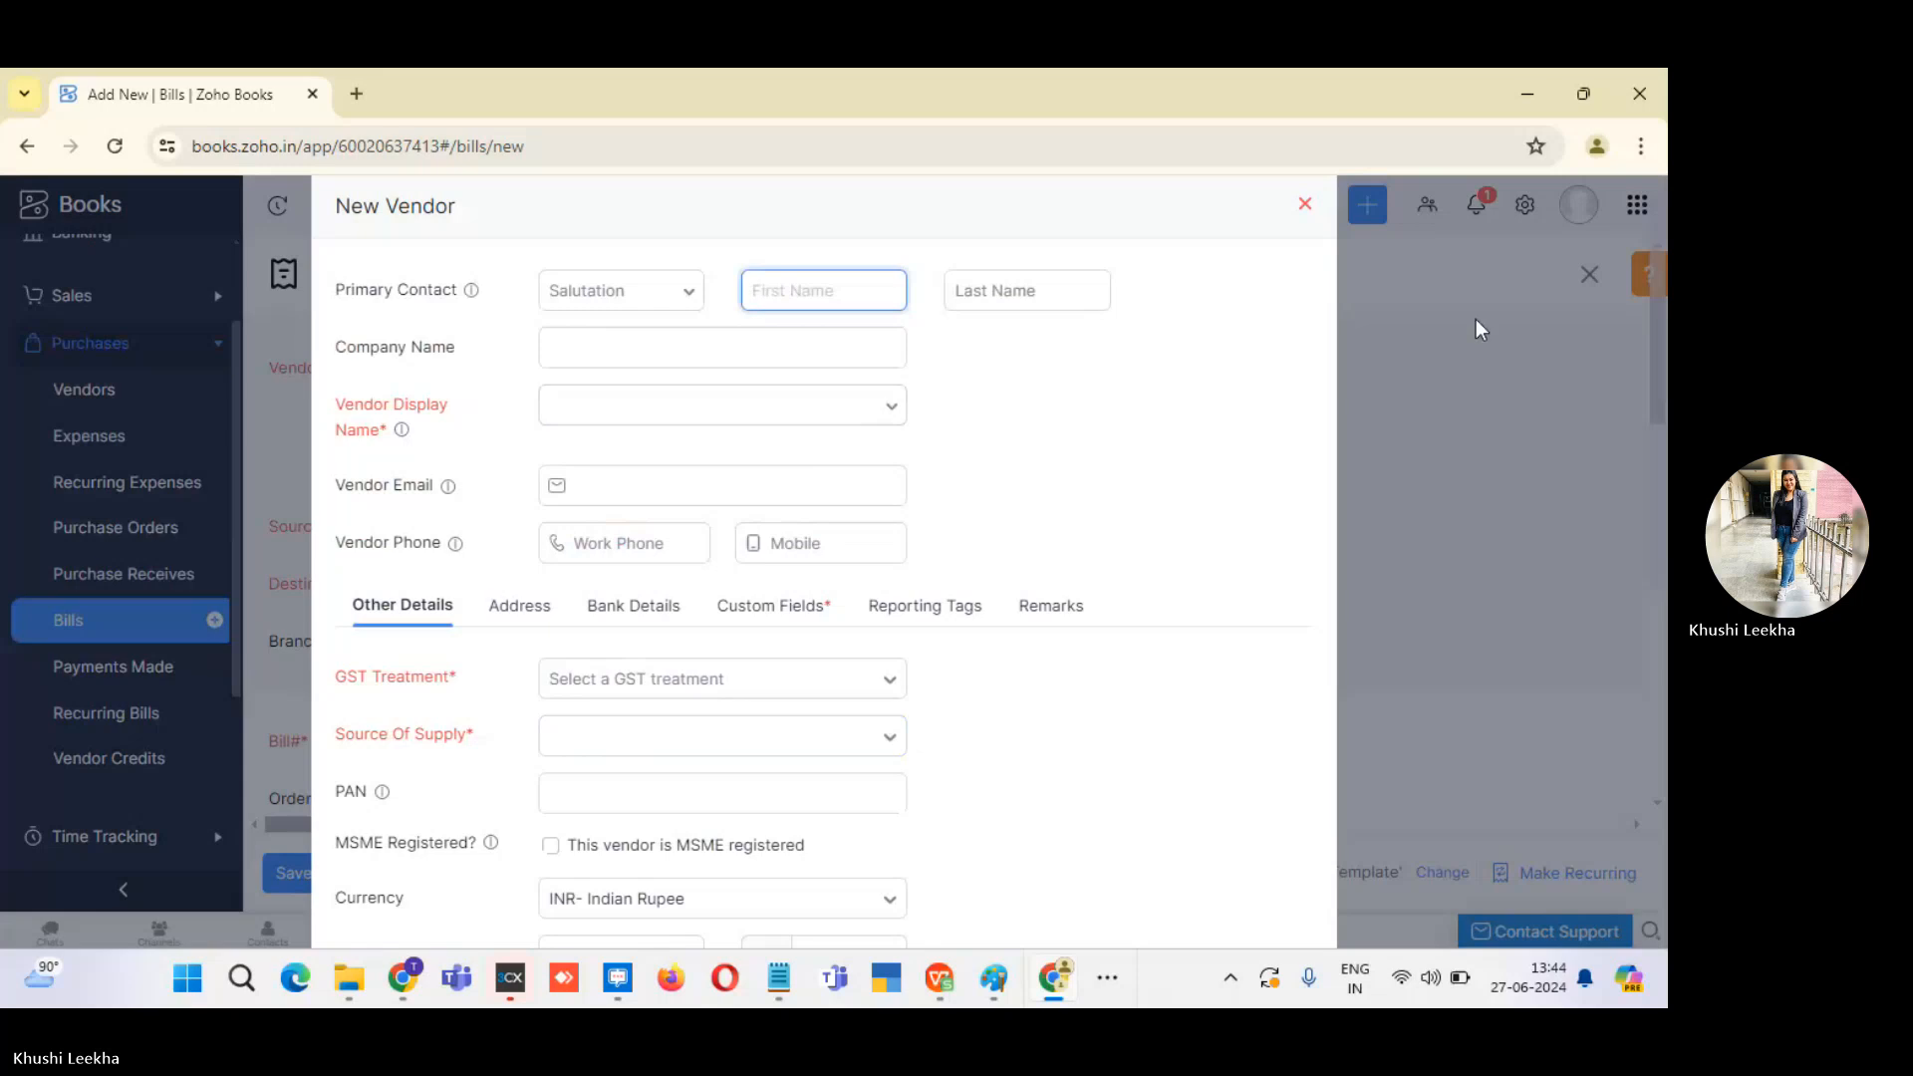
pyautogui.scroll(-6, 1481, 329)
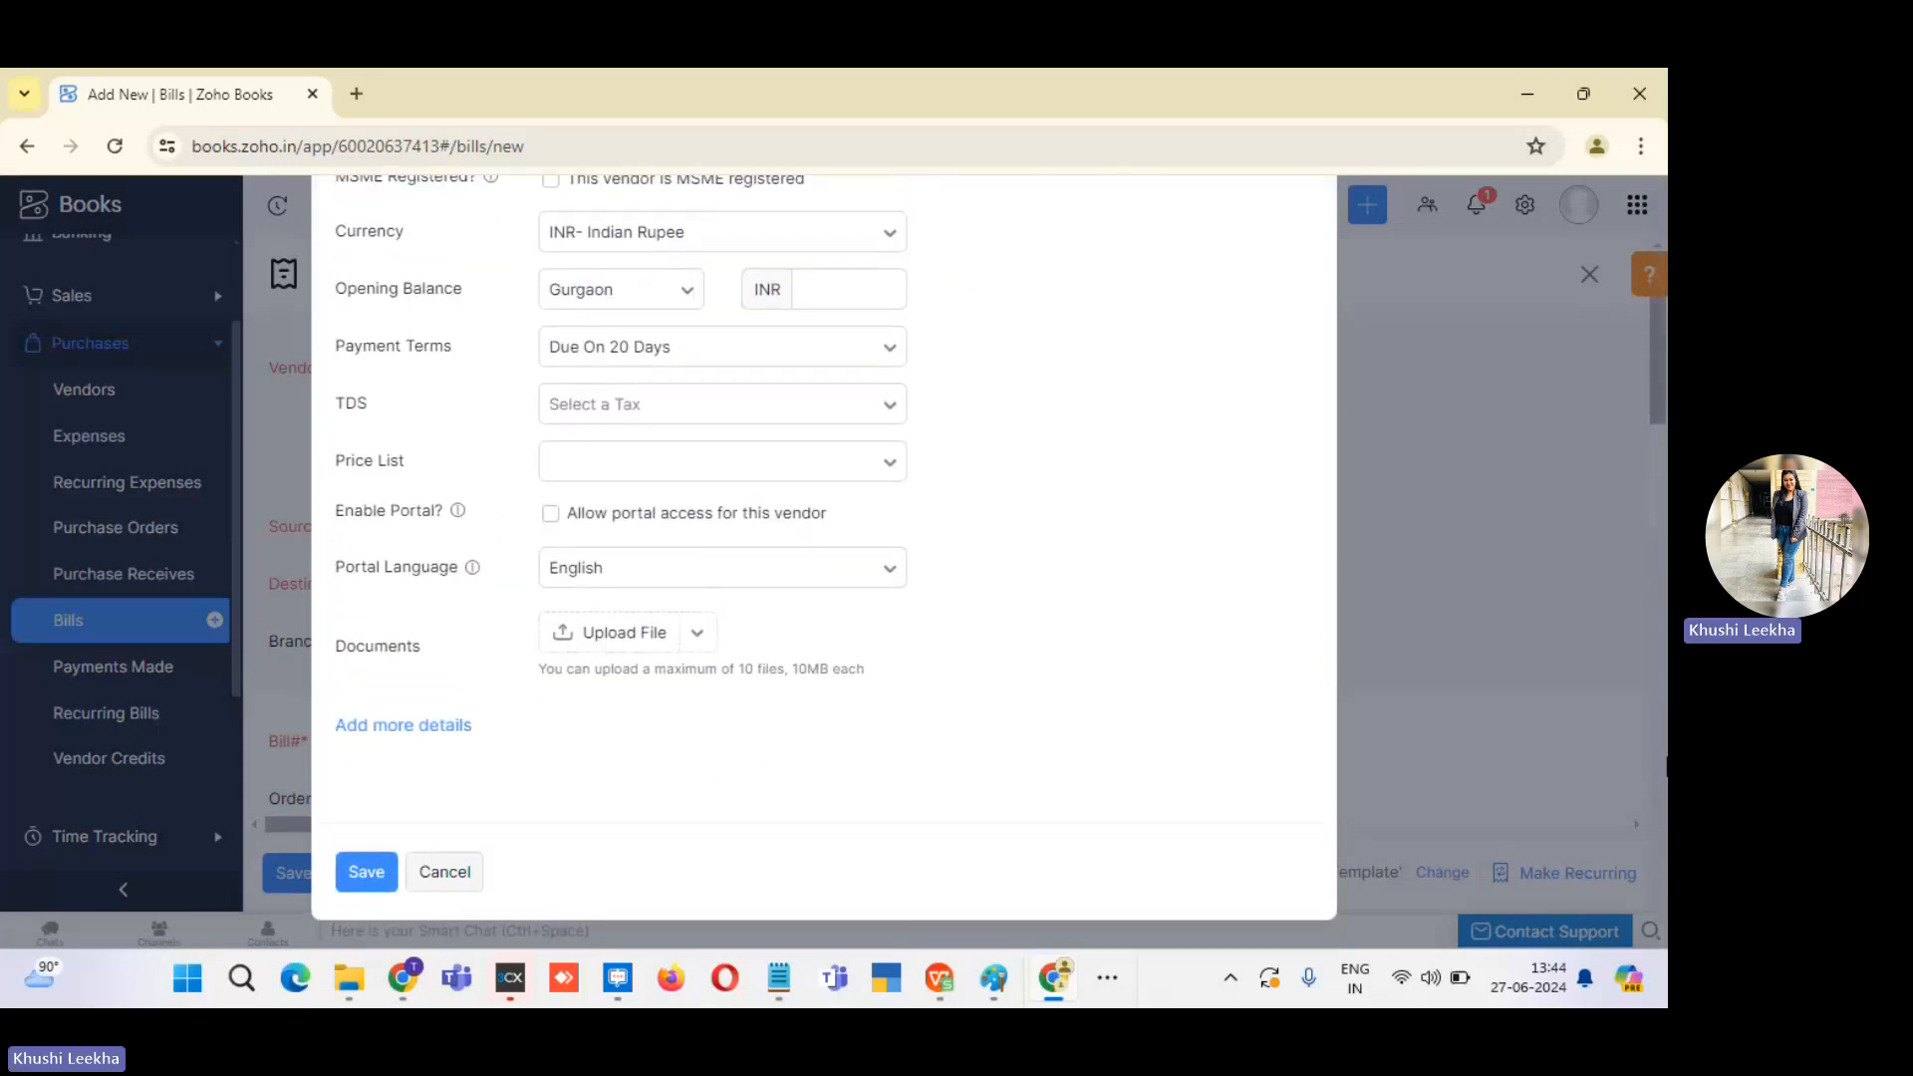
pyautogui.click(469, 876)
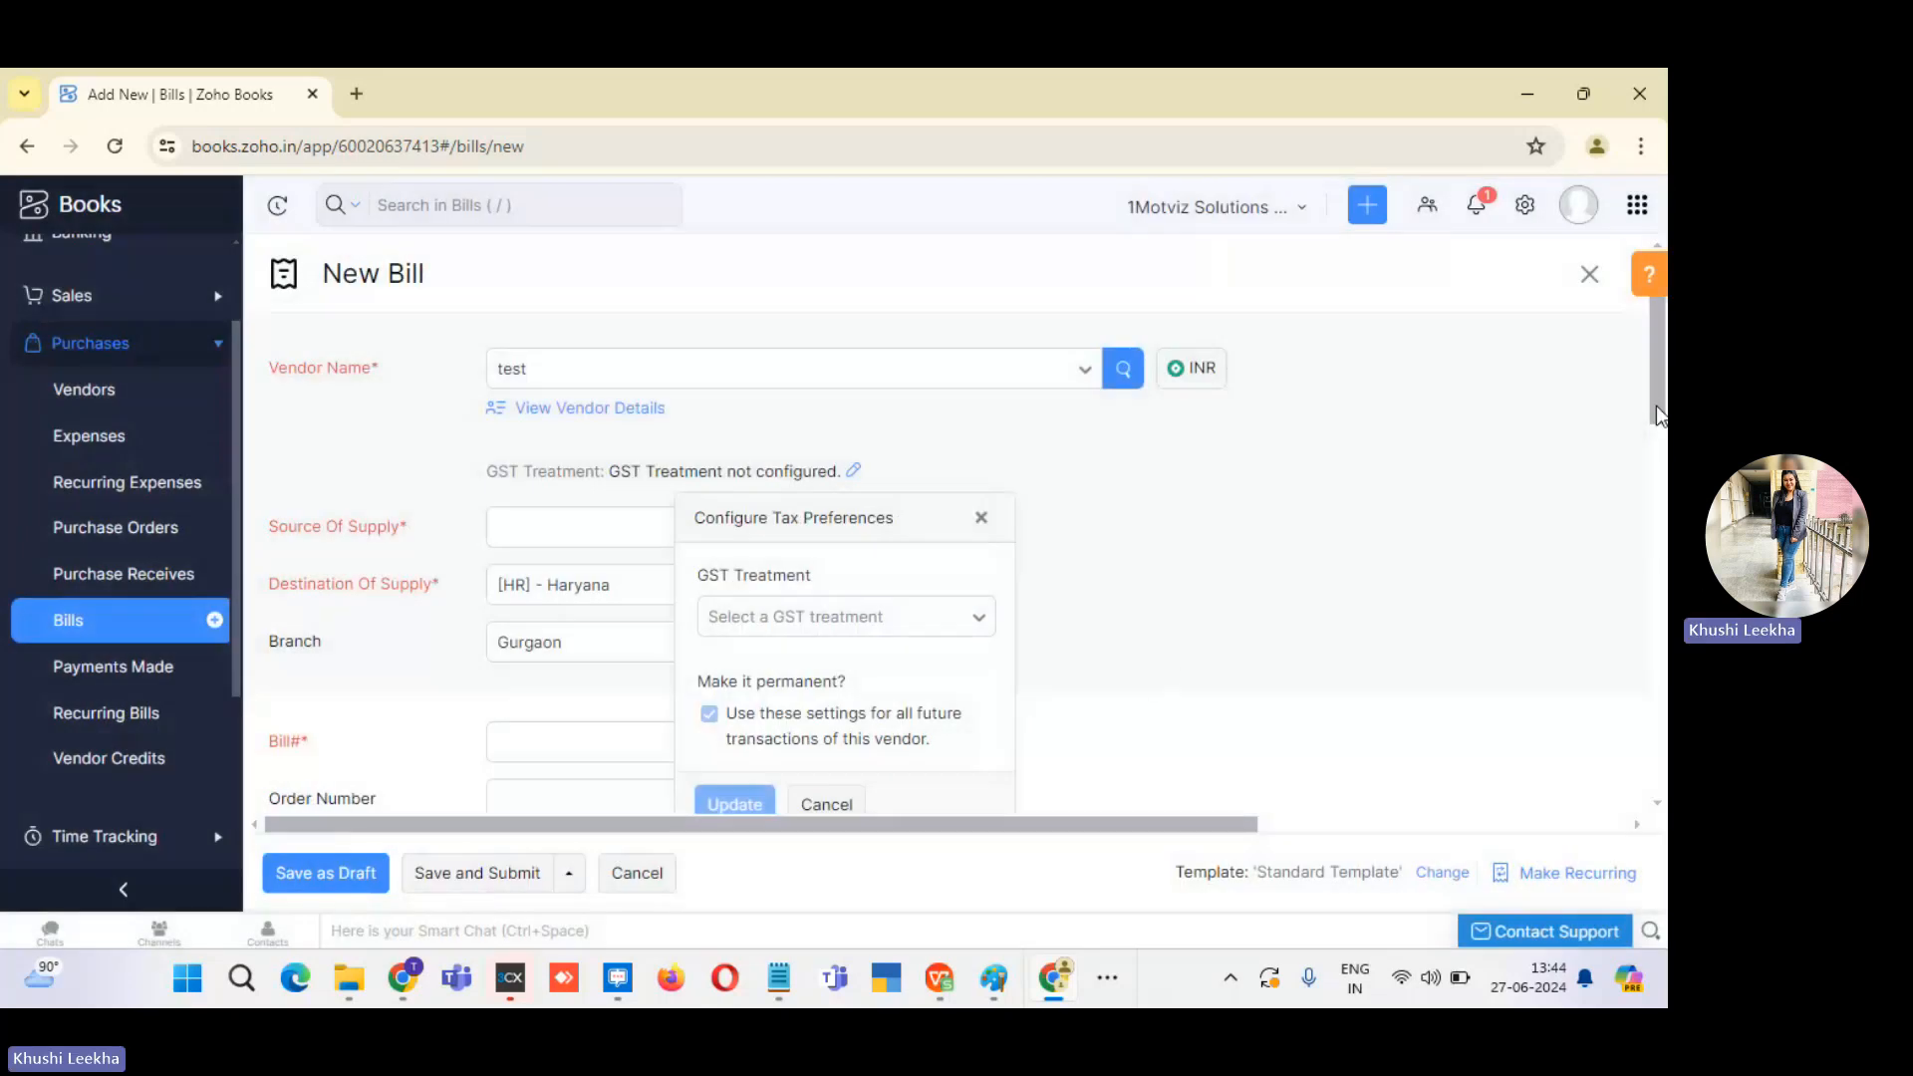
# Close the tax preferences prompt and set the bill's source of supply to Chandigarh.
pyautogui.click(618, 531)
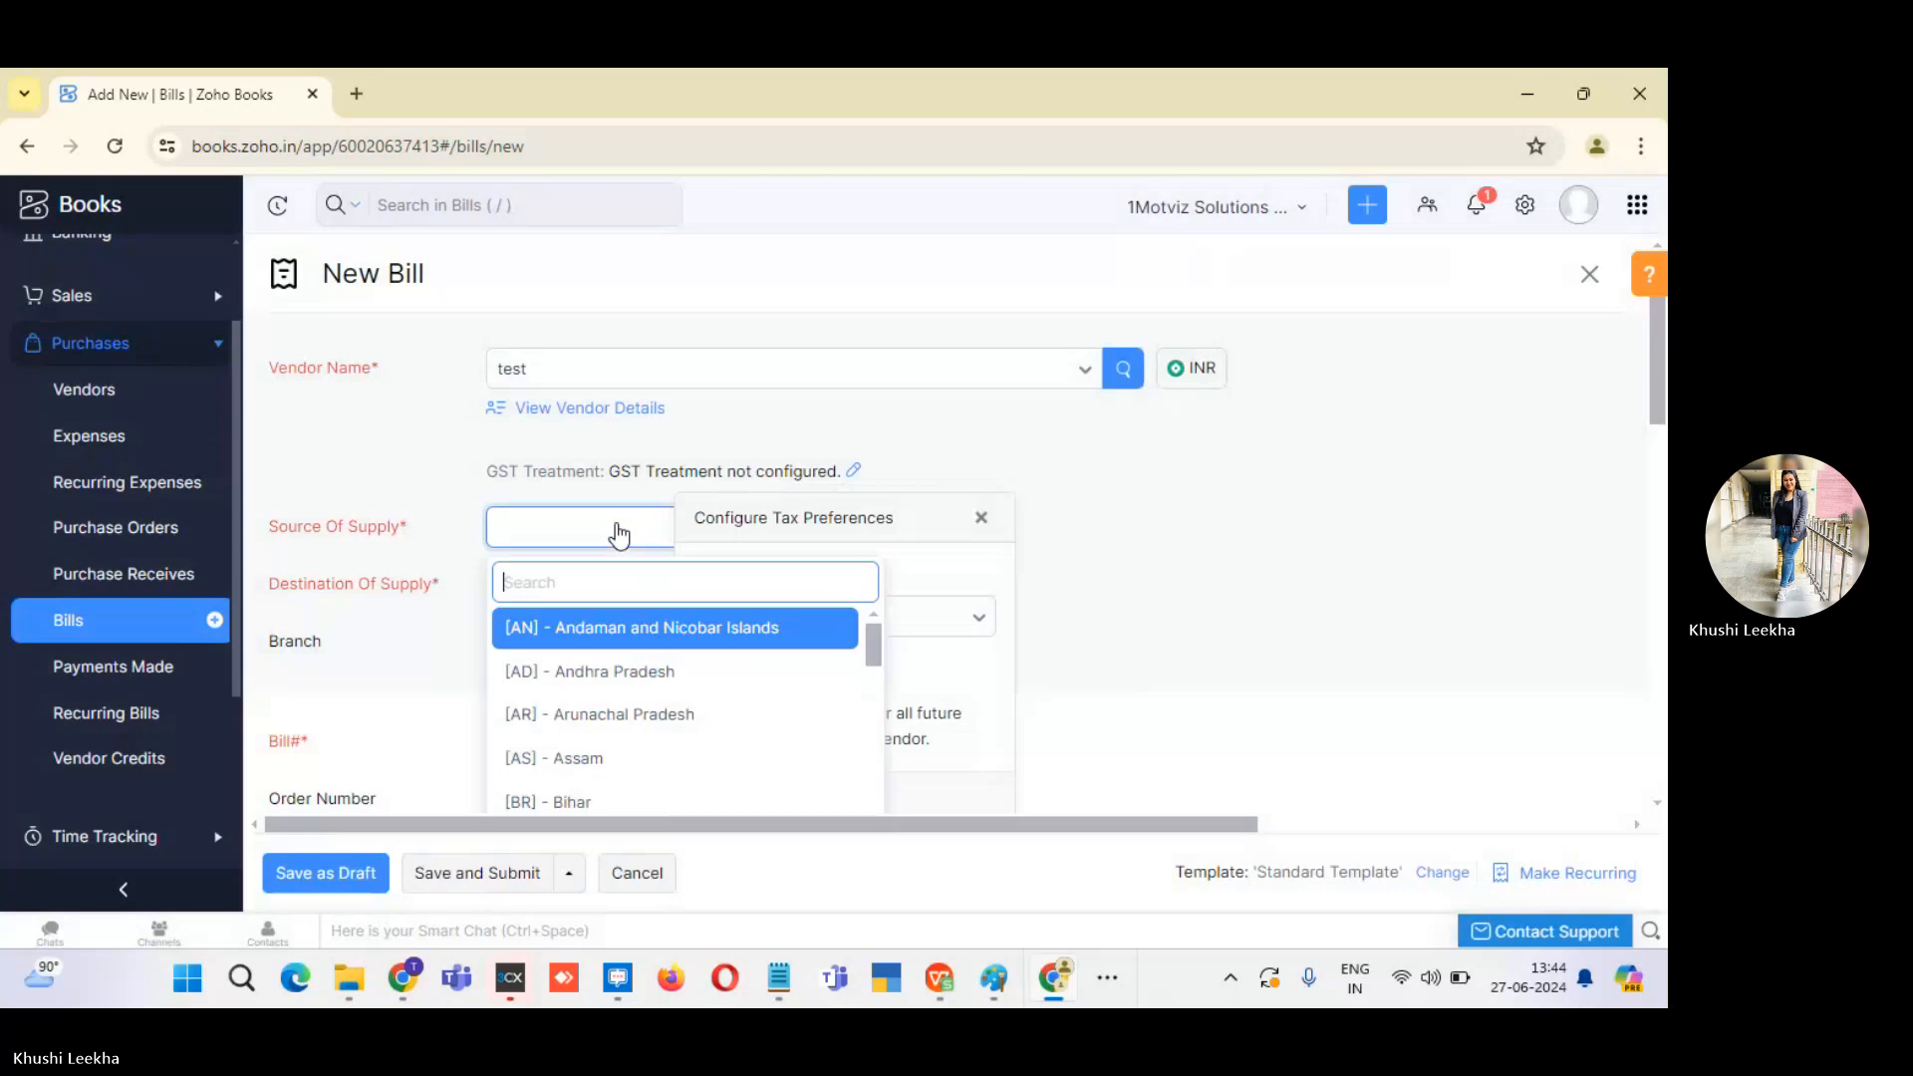
pyautogui.click(981, 520)
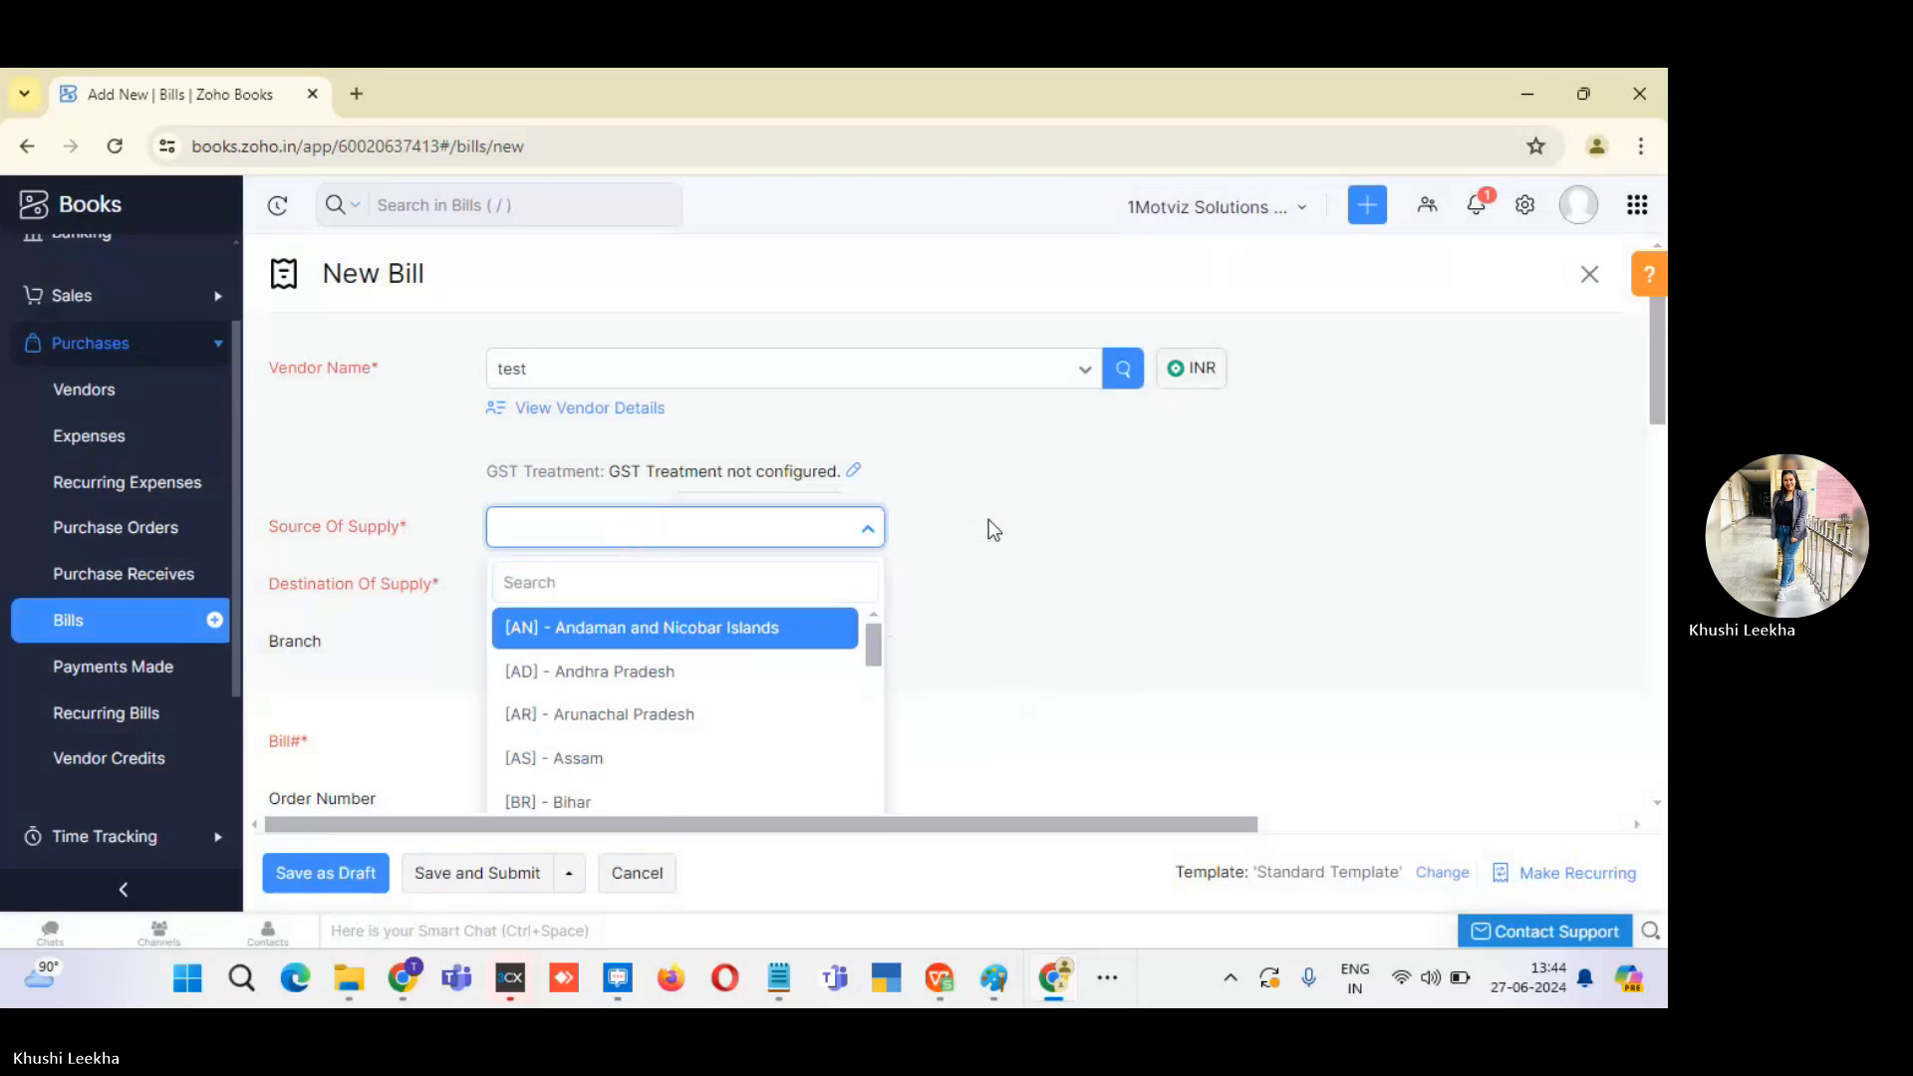
pyautogui.click(675, 529)
pyautogui.write('chan')
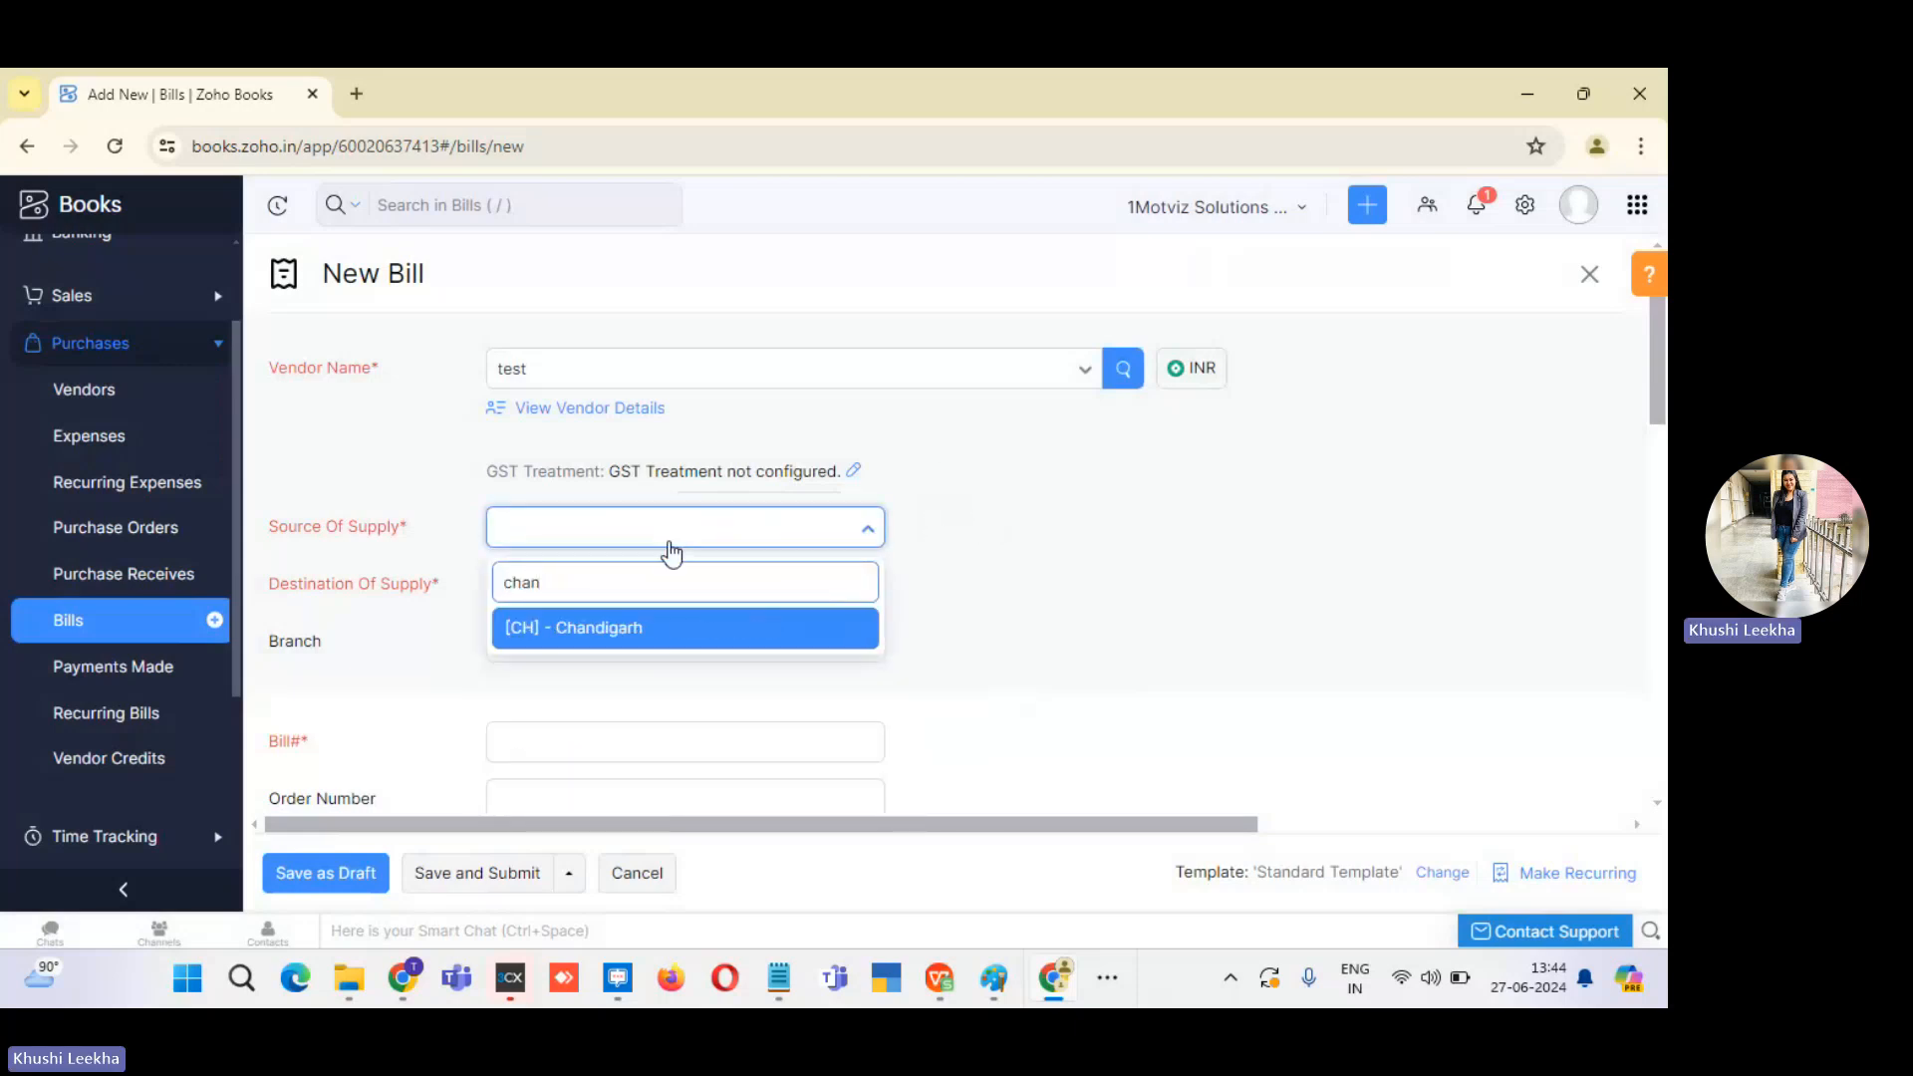
pyautogui.click(652, 630)
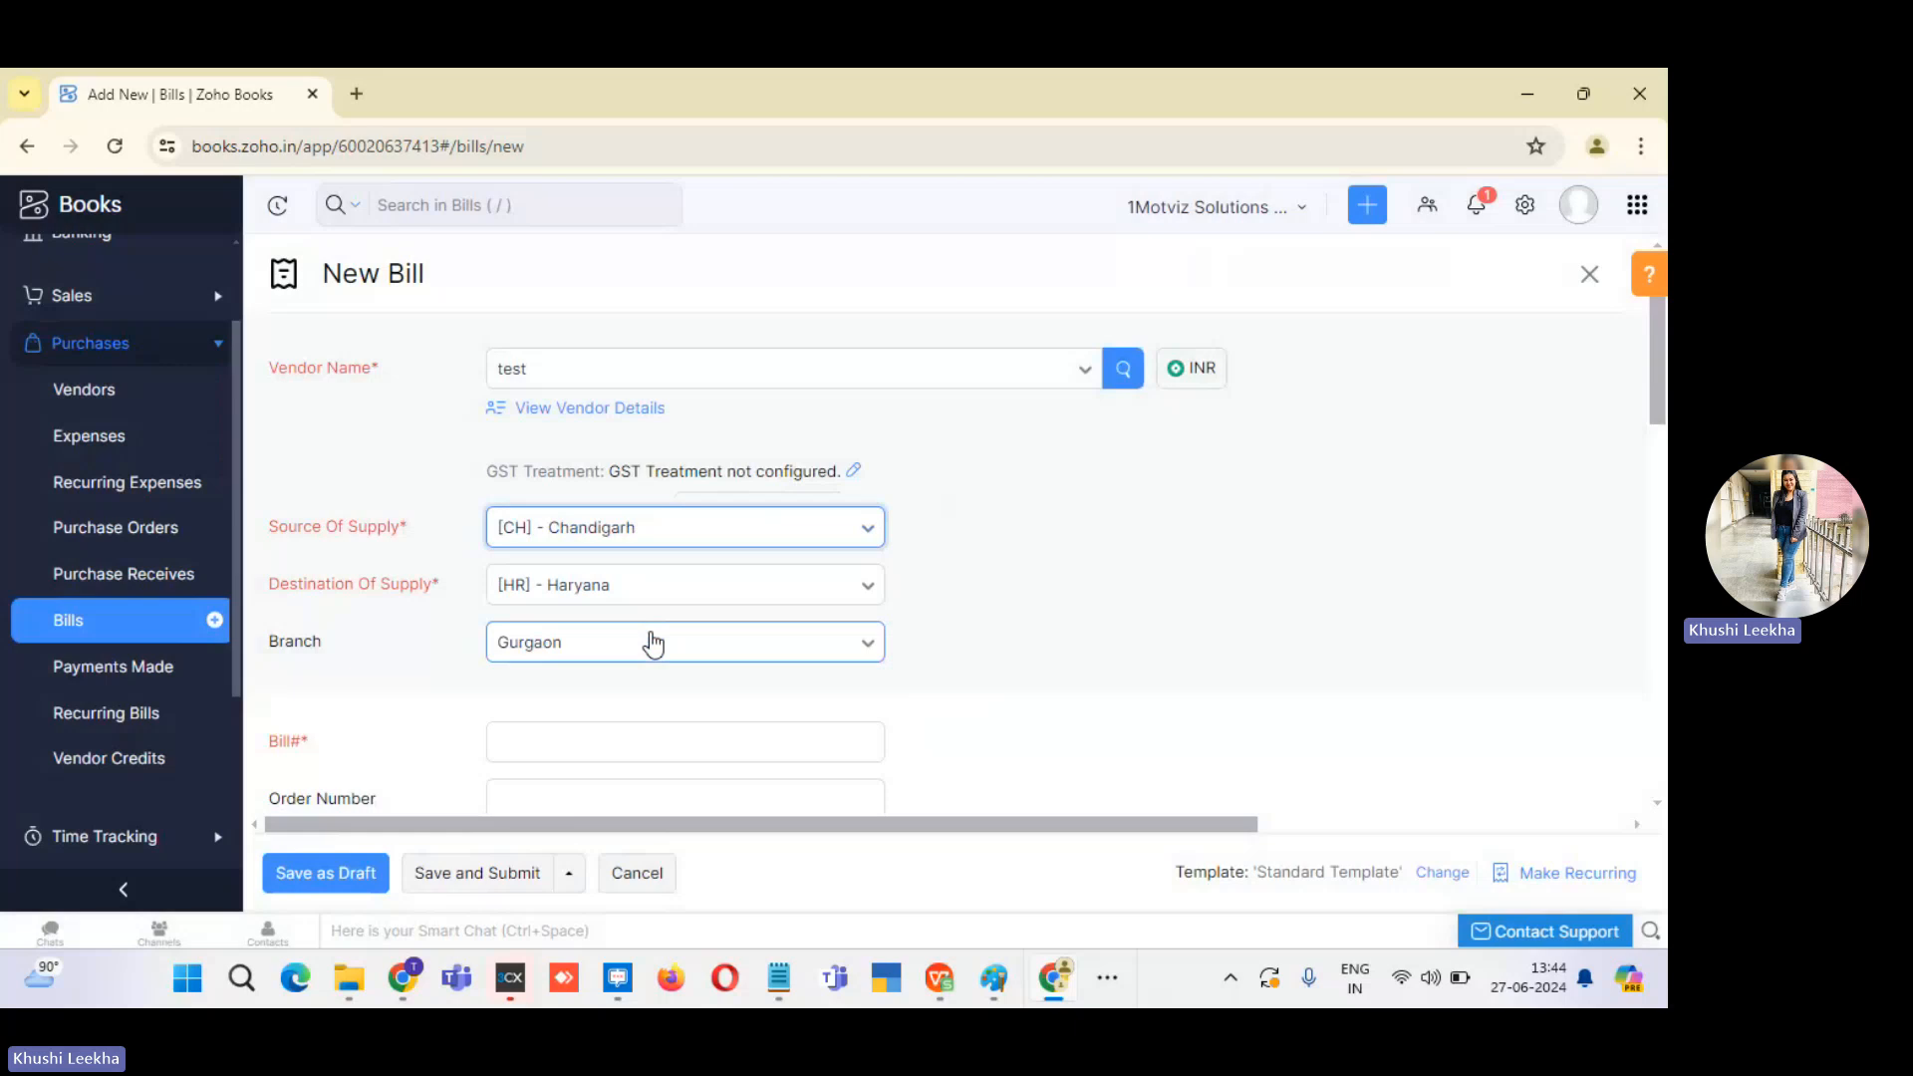
# Enter 123 as the bill number and set the bill date to 27/06/2024.
pyautogui.scroll(-3, 1478, 509)
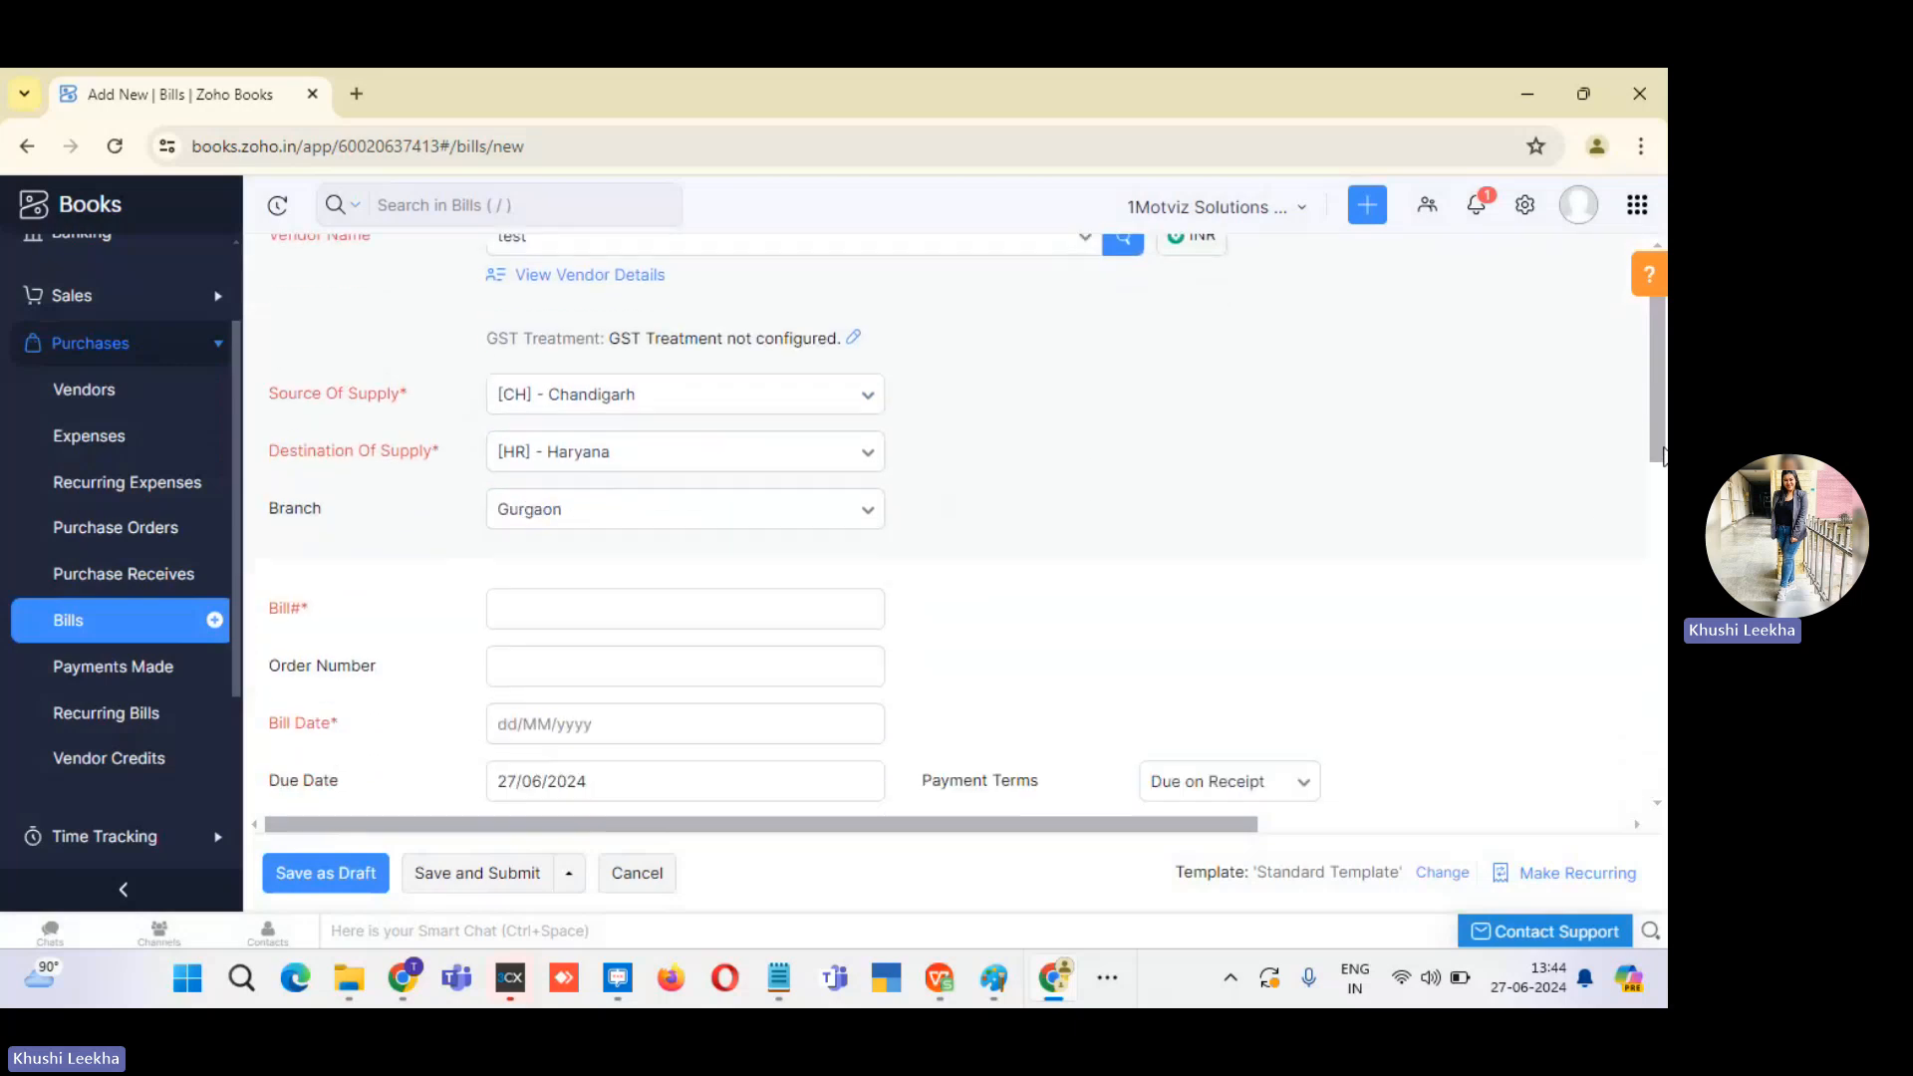
pyautogui.click(790, 466)
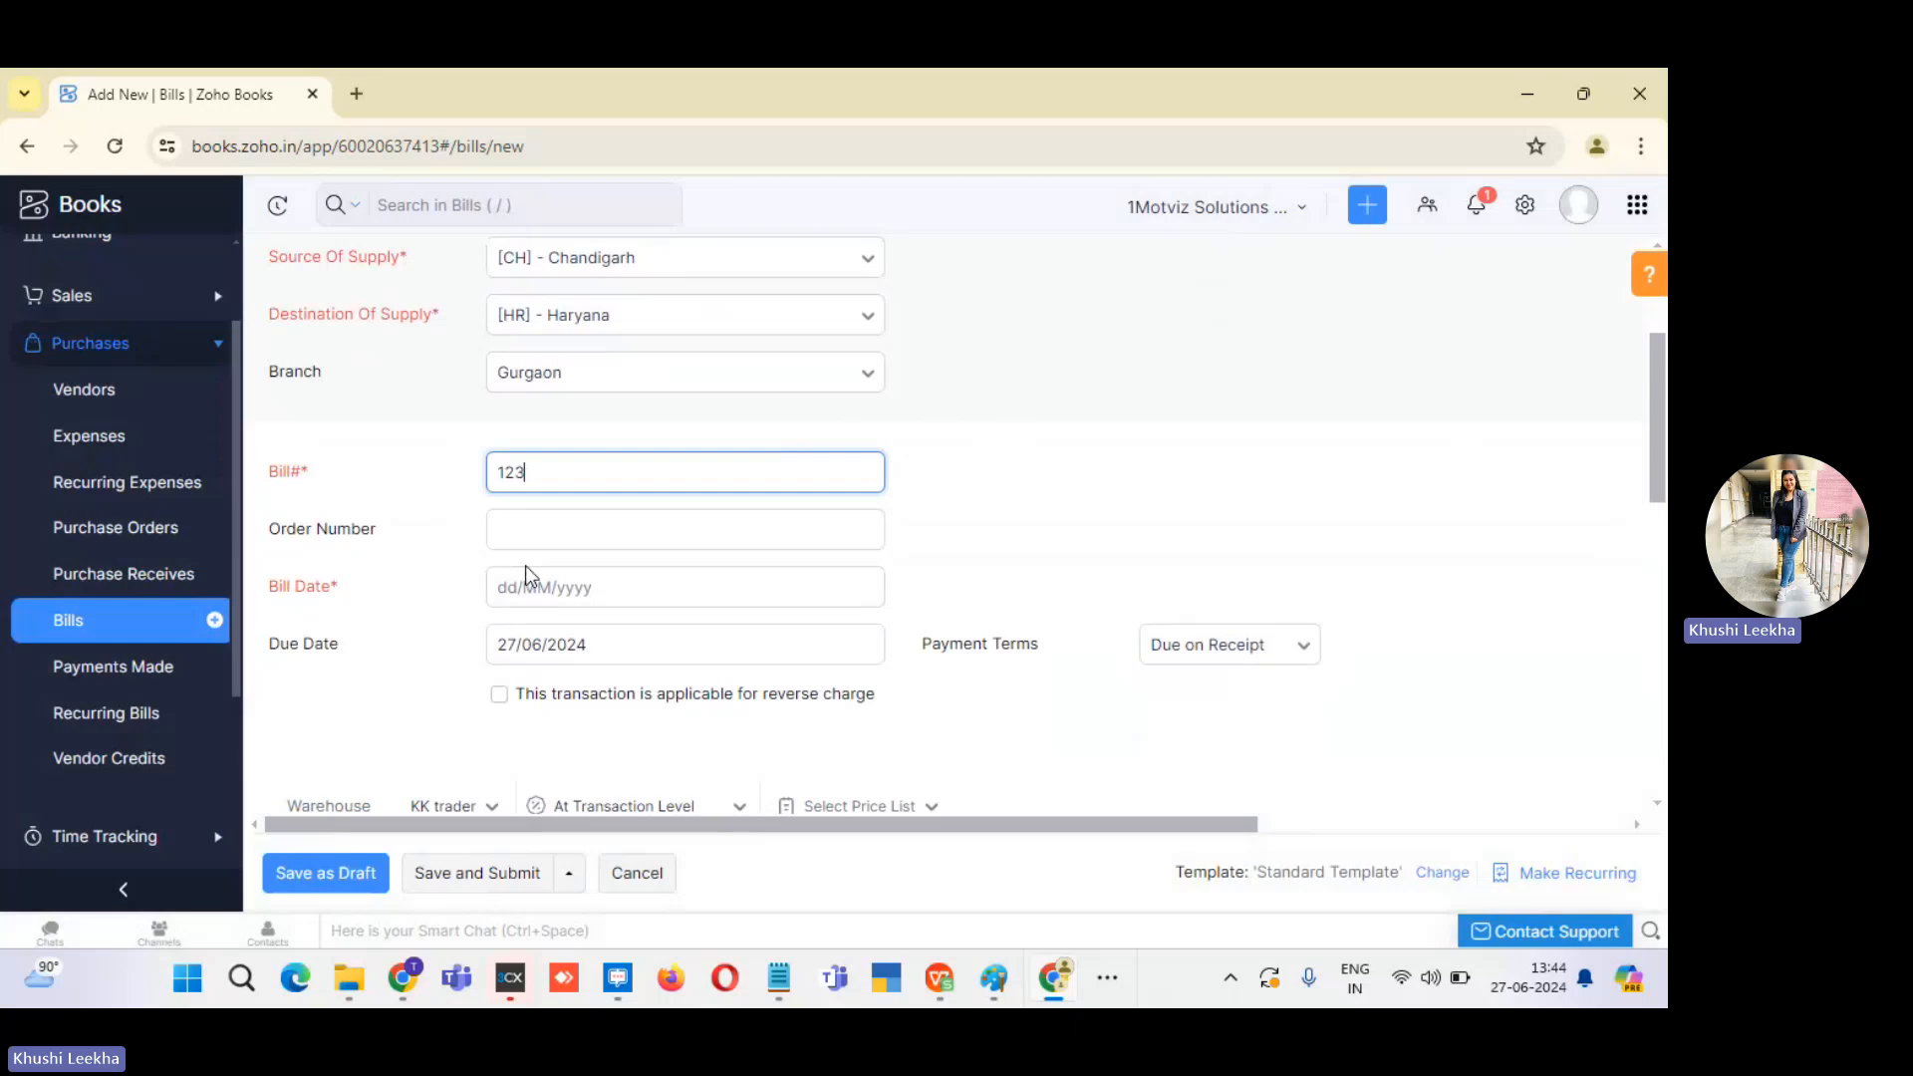
pyautogui.click(534, 590)
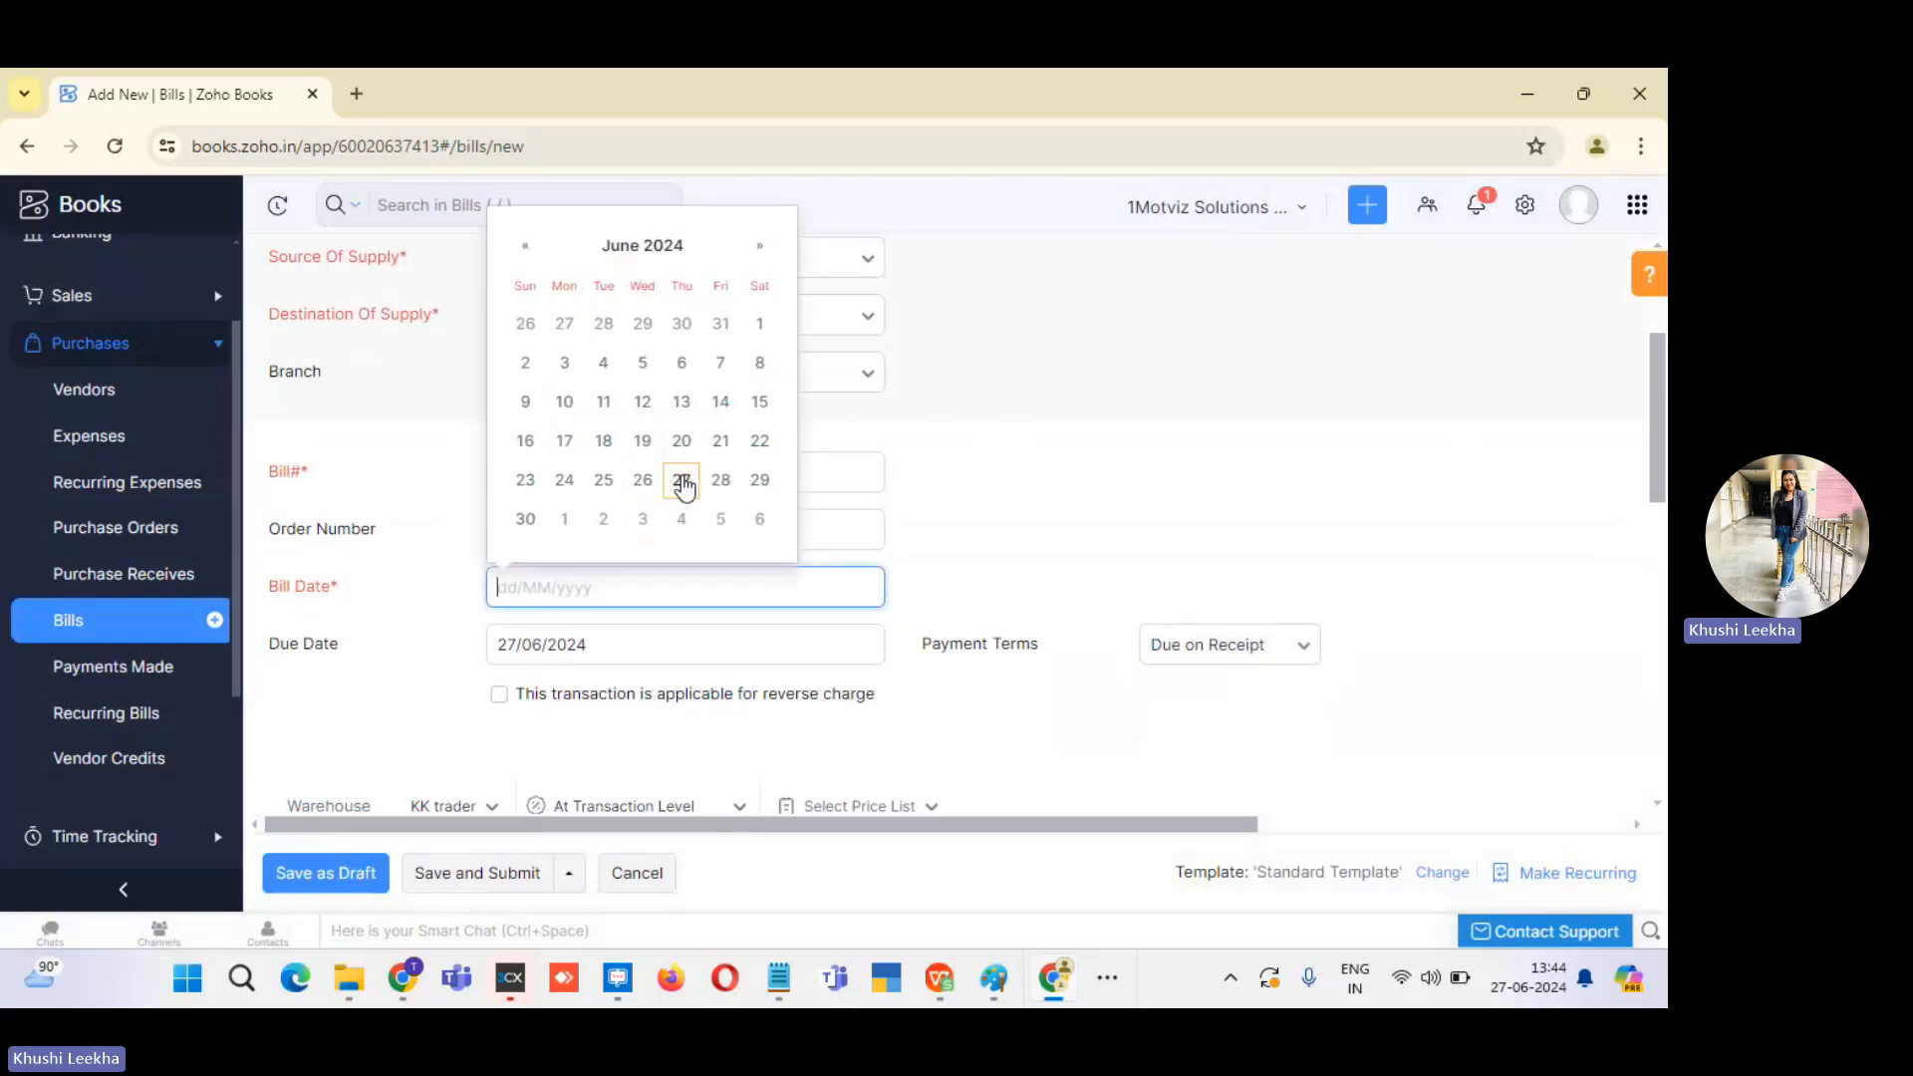
pyautogui.click(720, 479)
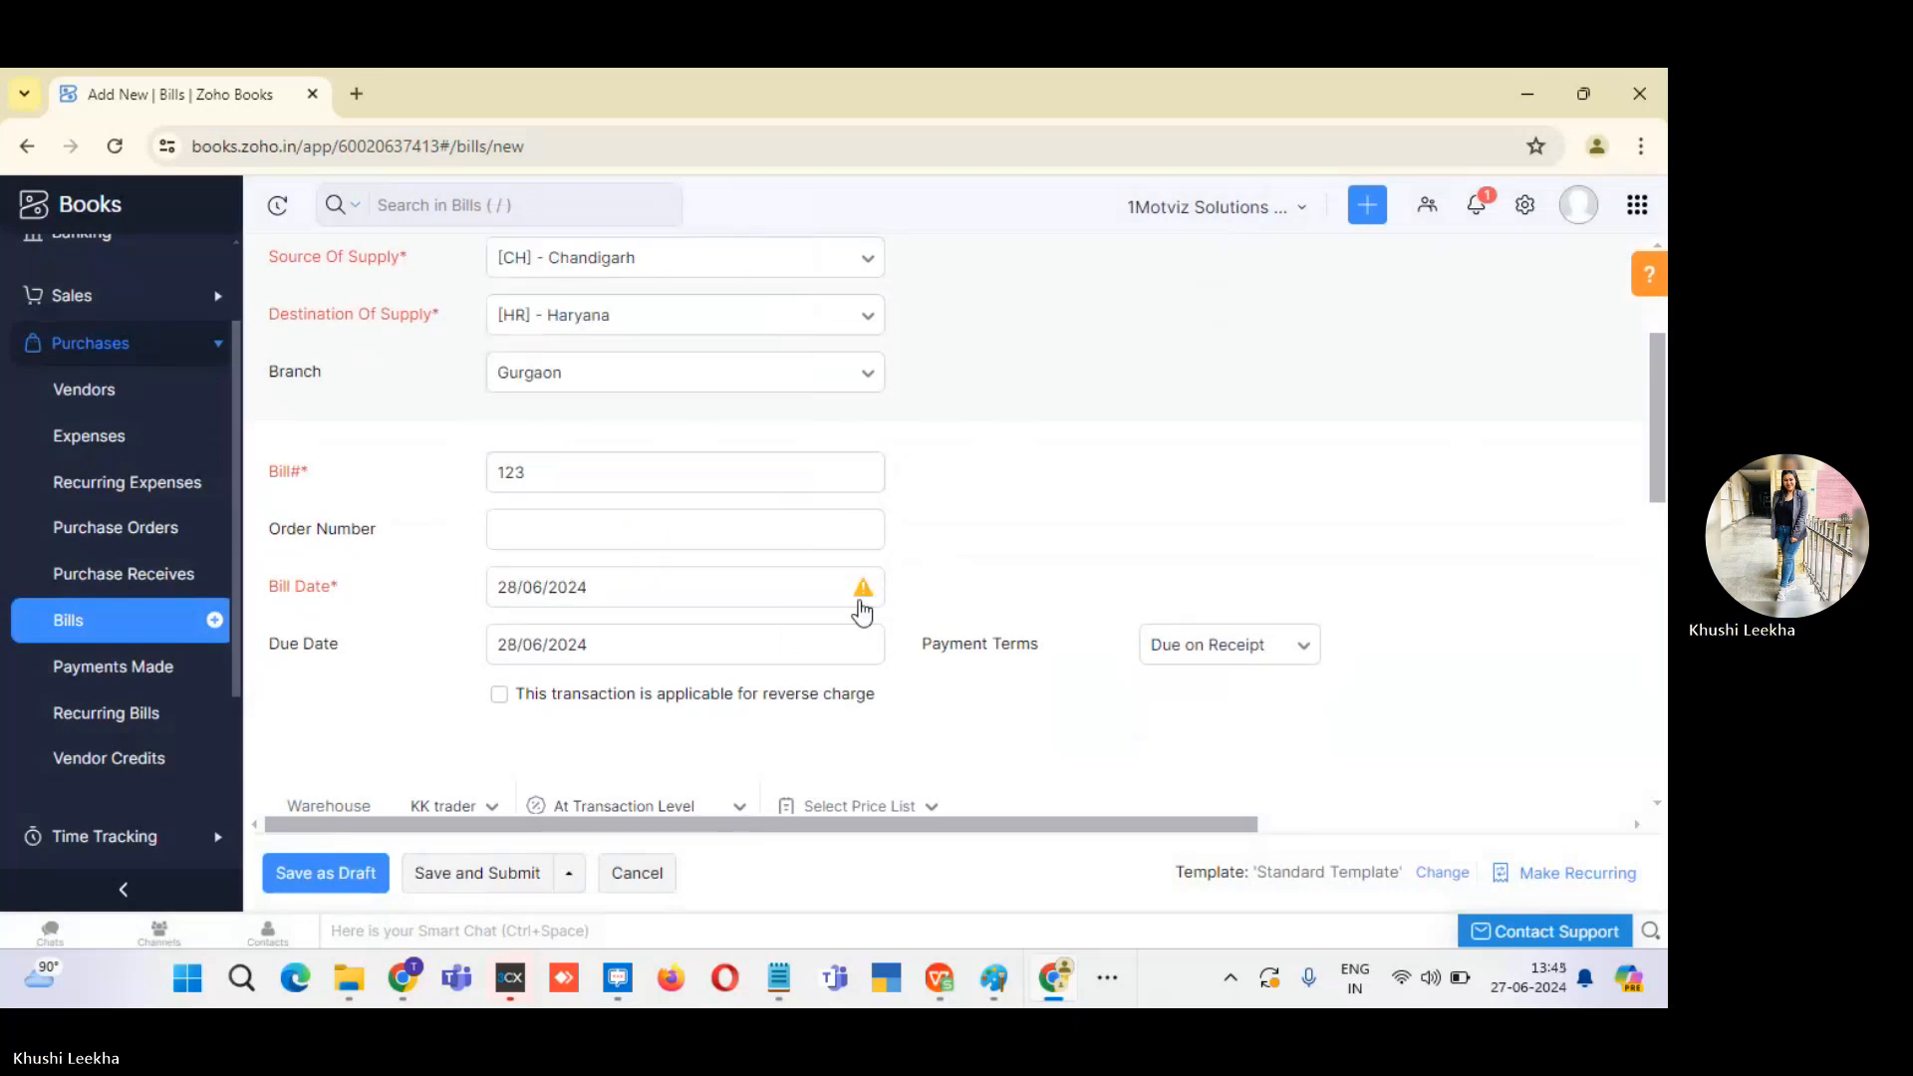
pyautogui.click(785, 586)
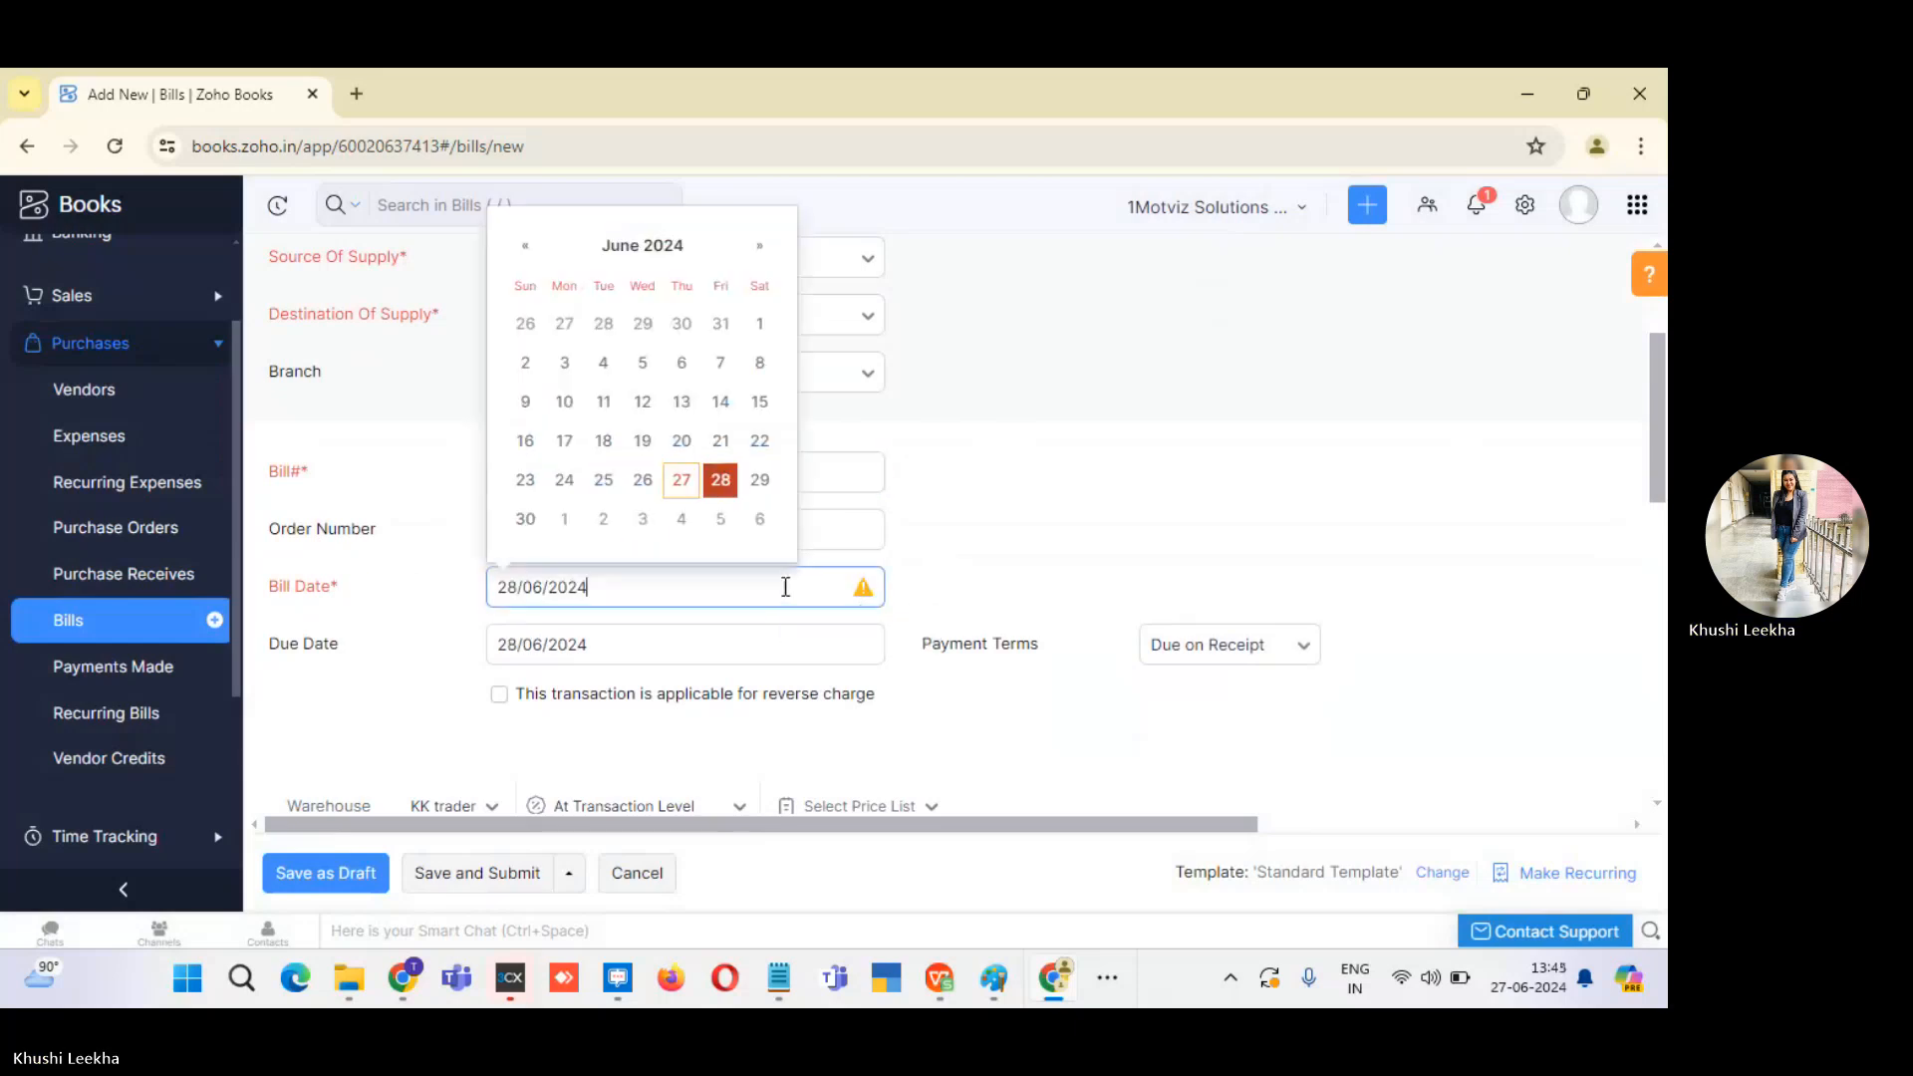
pyautogui.click(681, 480)
pyautogui.moveTo(1660, 490); pyautogui.dragTo(1664, 634)
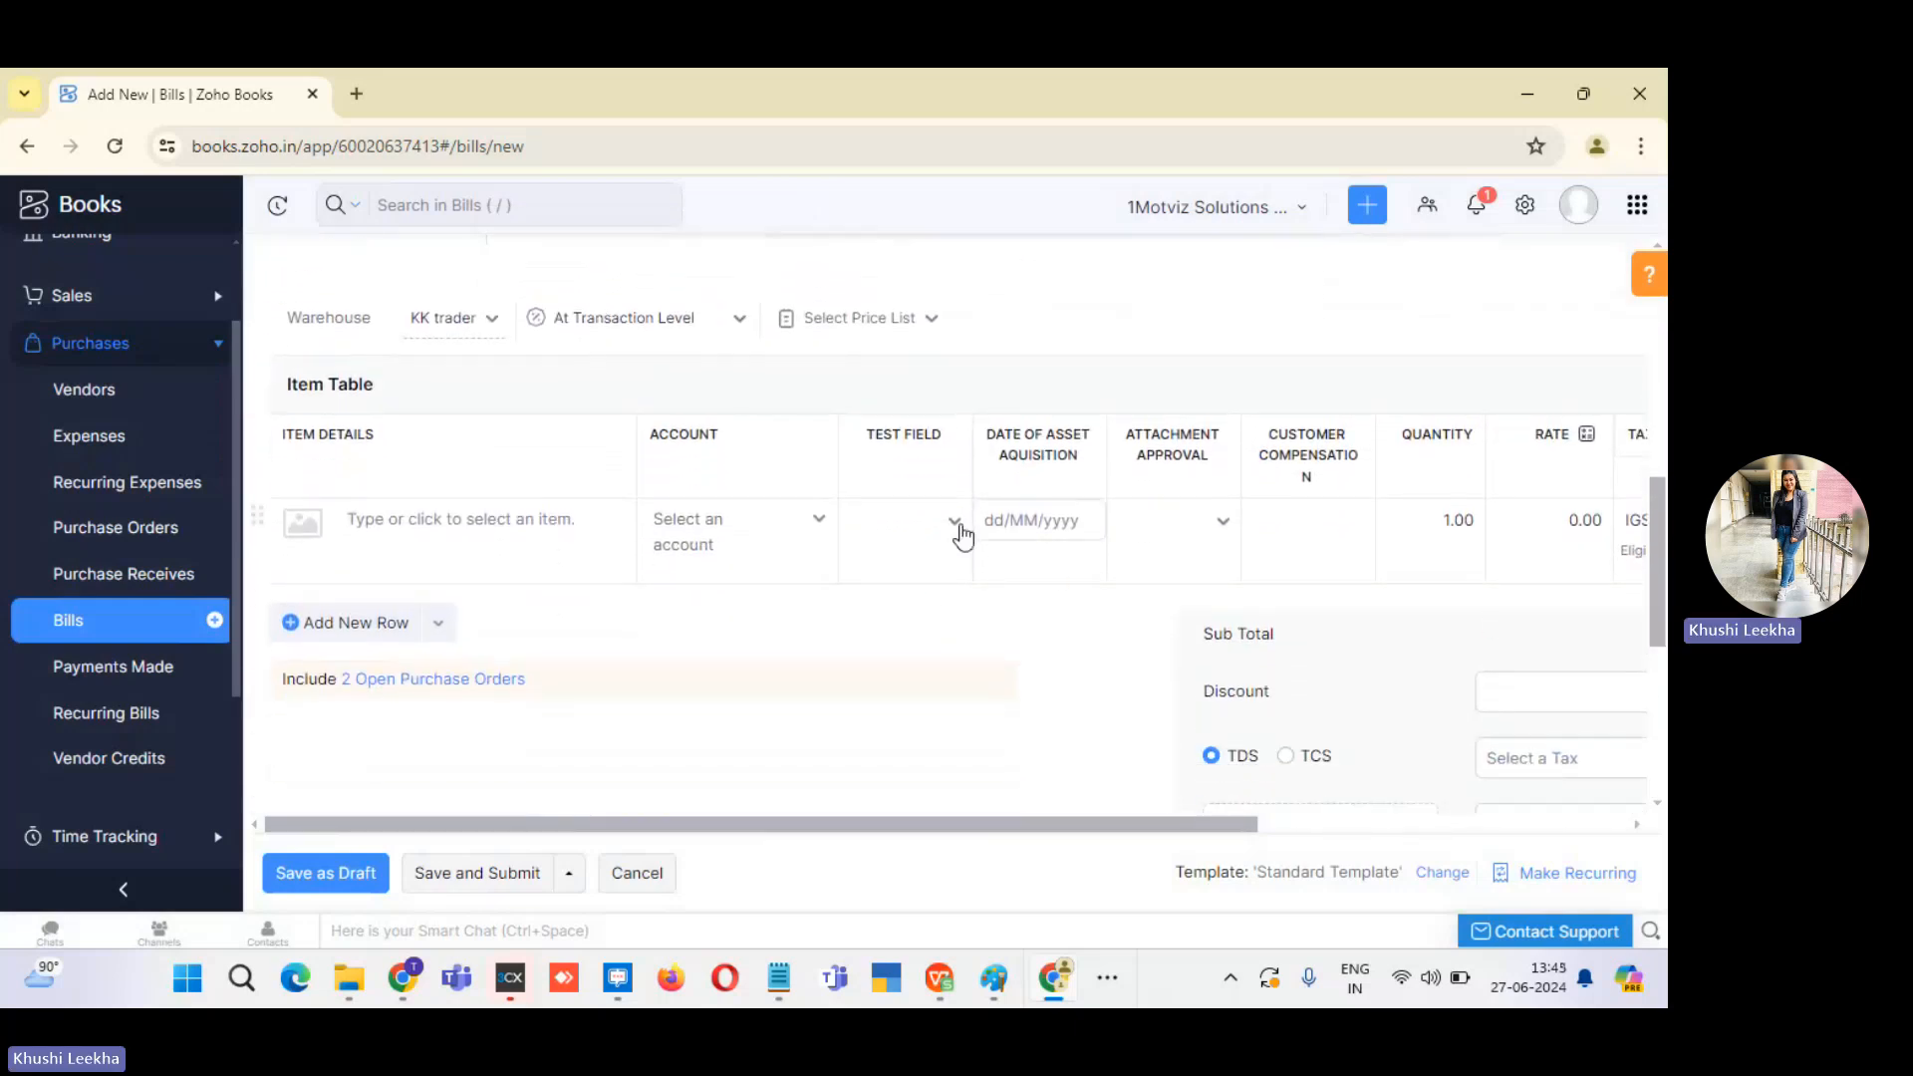
pyautogui.click(632, 508)
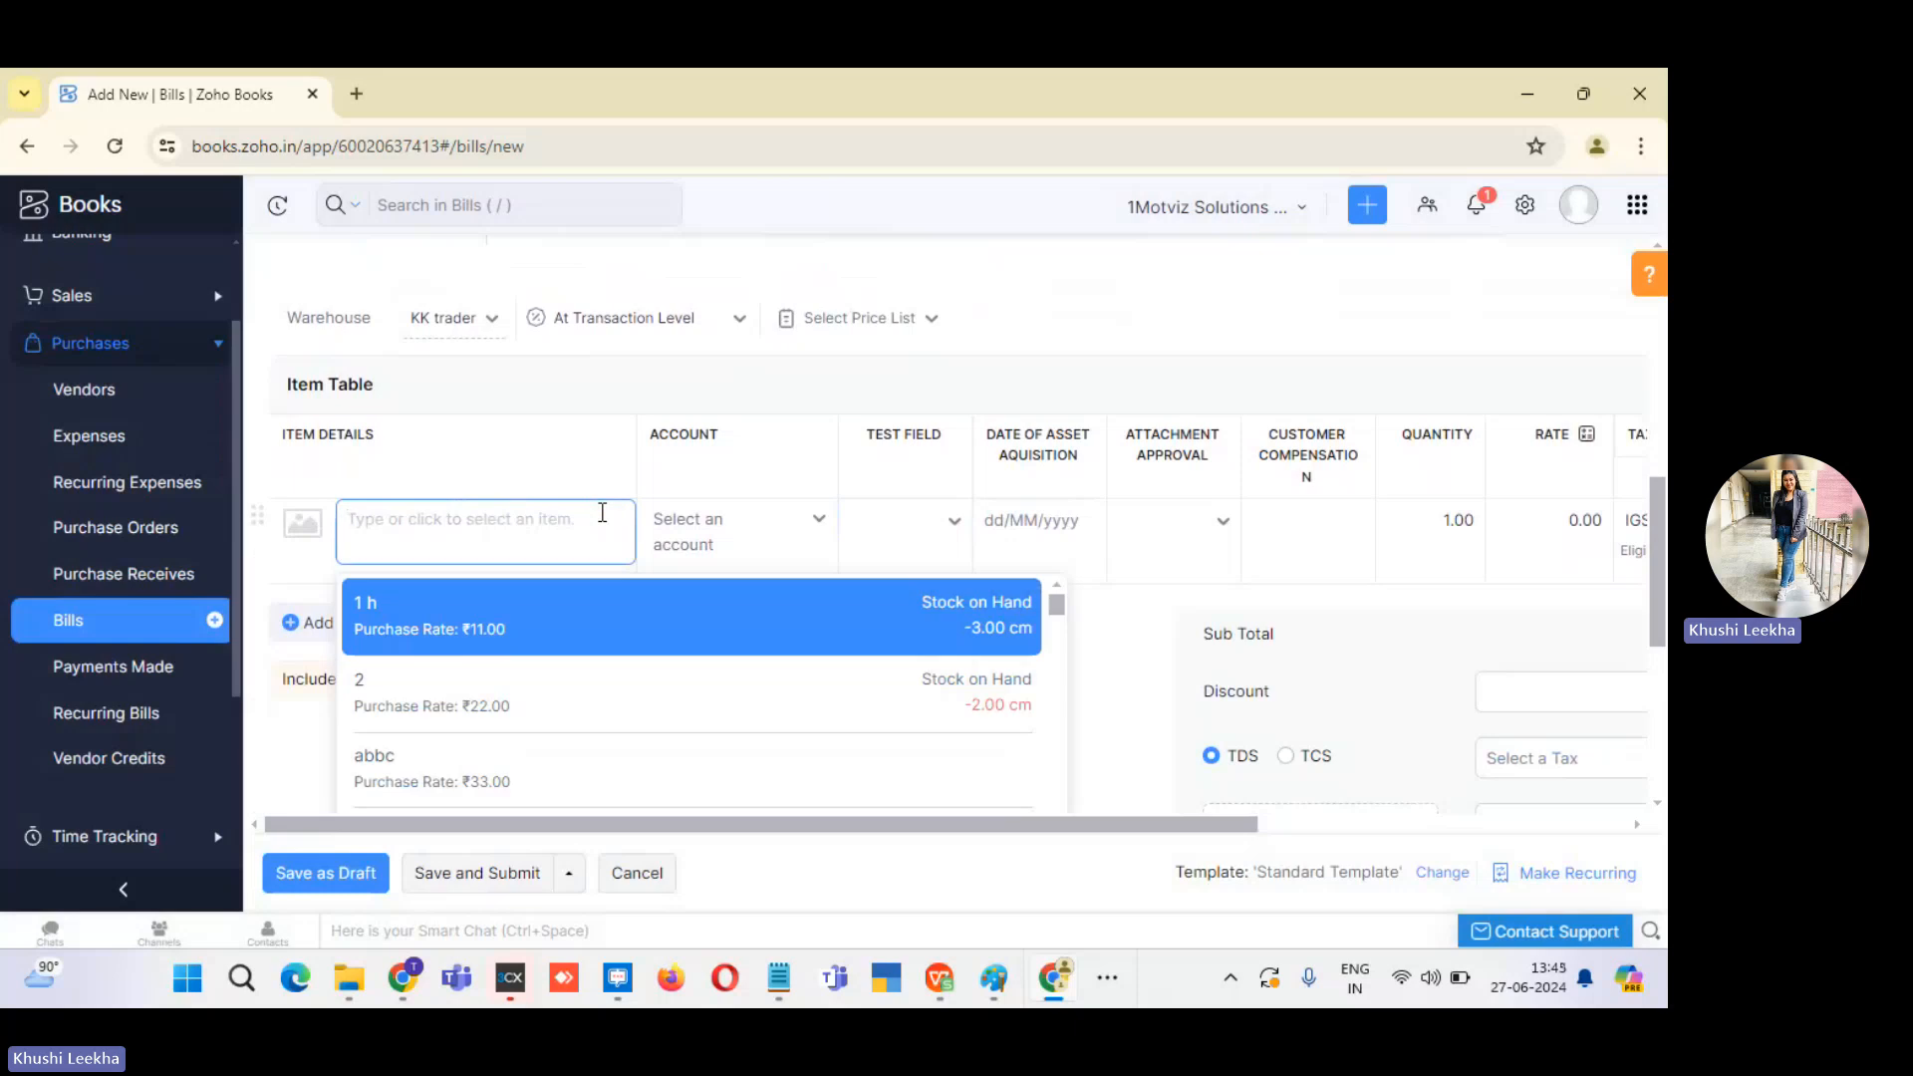
pyautogui.write('cct')
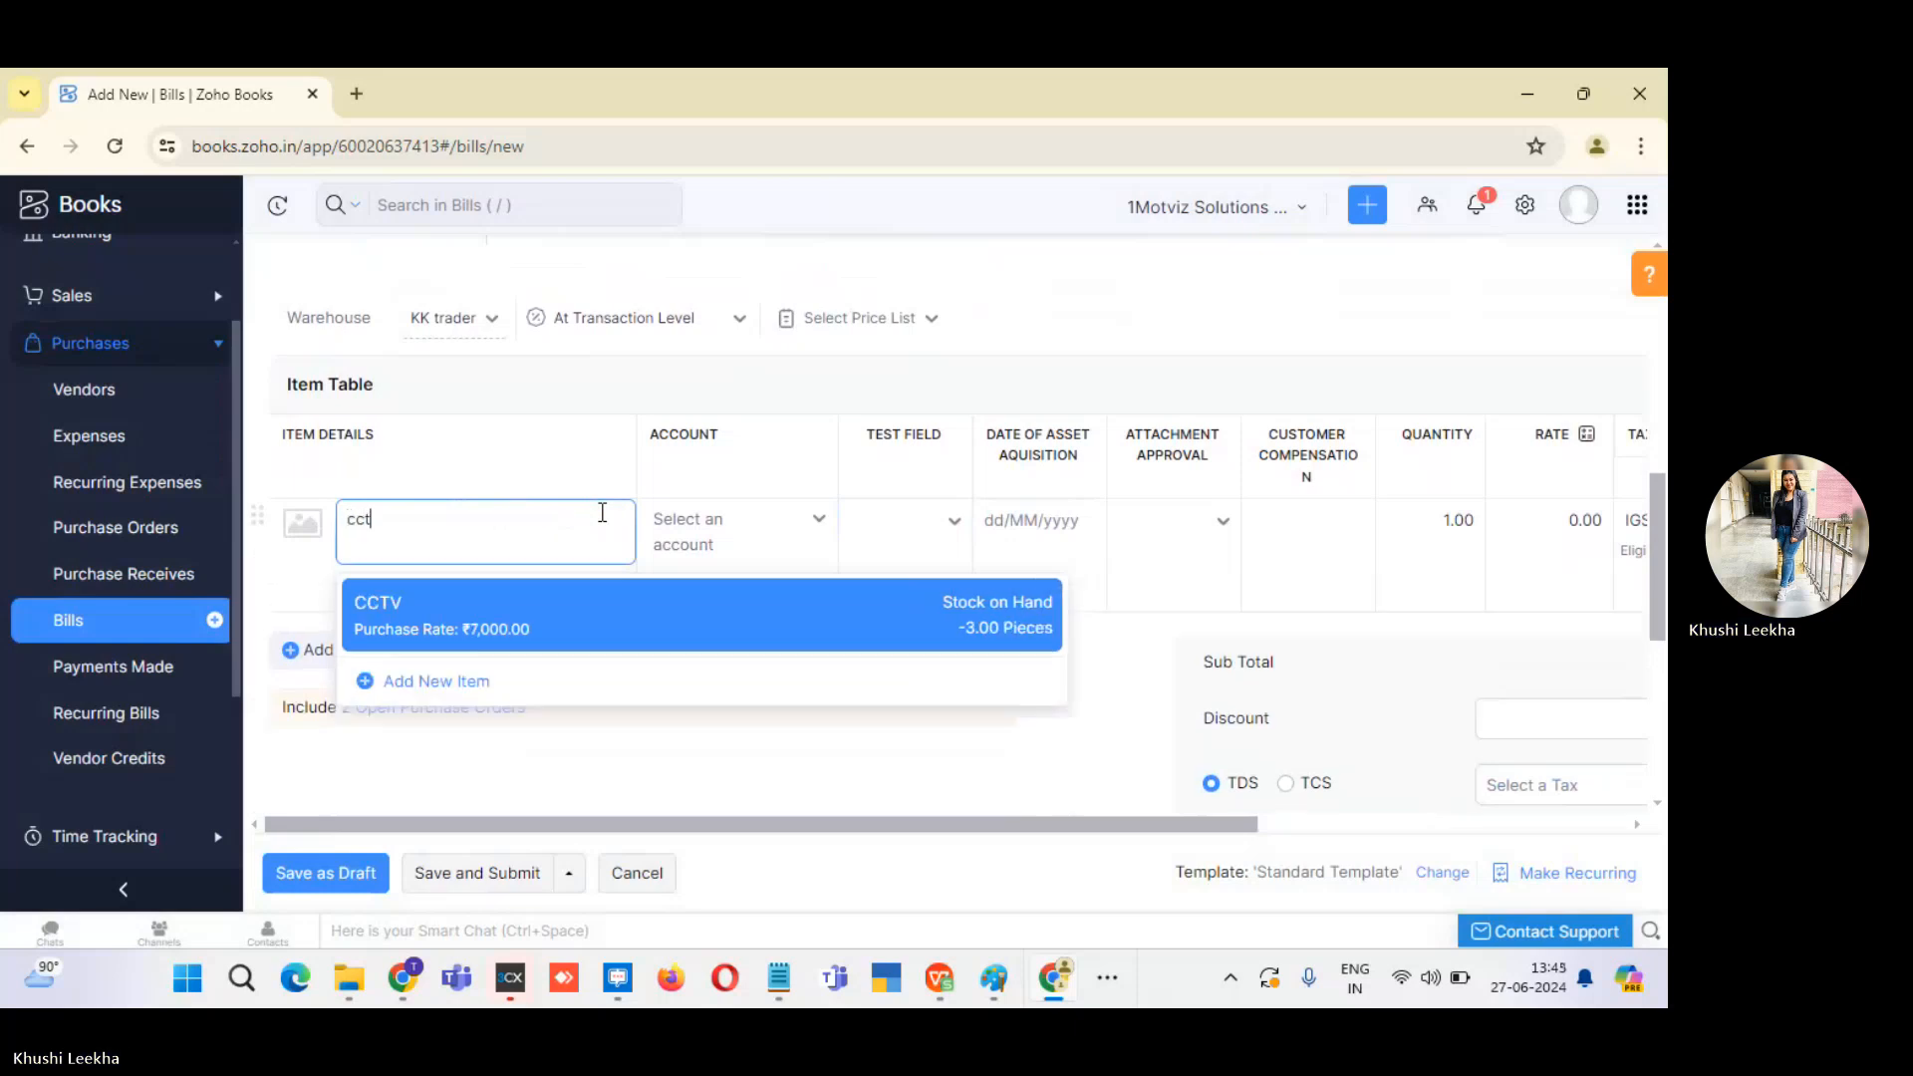
pyautogui.press('BackSpace')
pyautogui.press('BackSpace')
pyautogui.press('BackSpace')
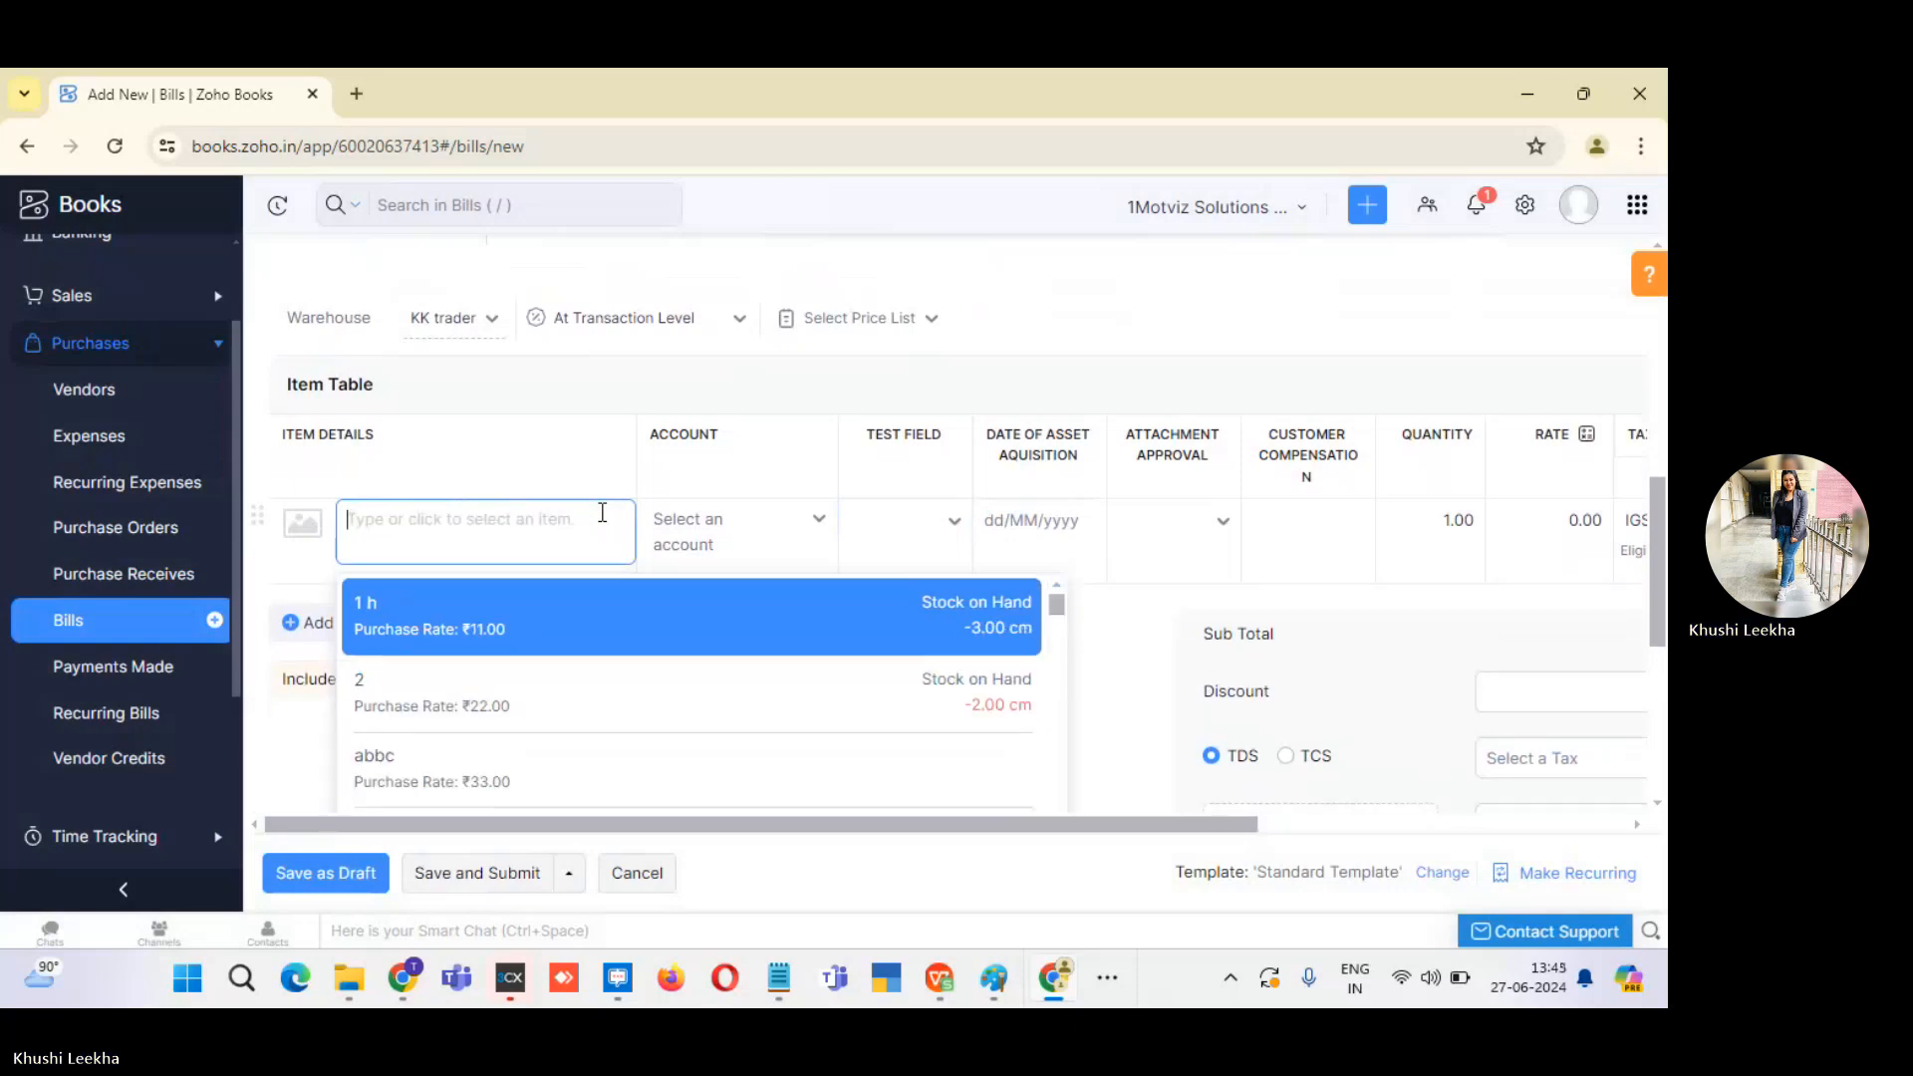
pyautogui.write('shirt')
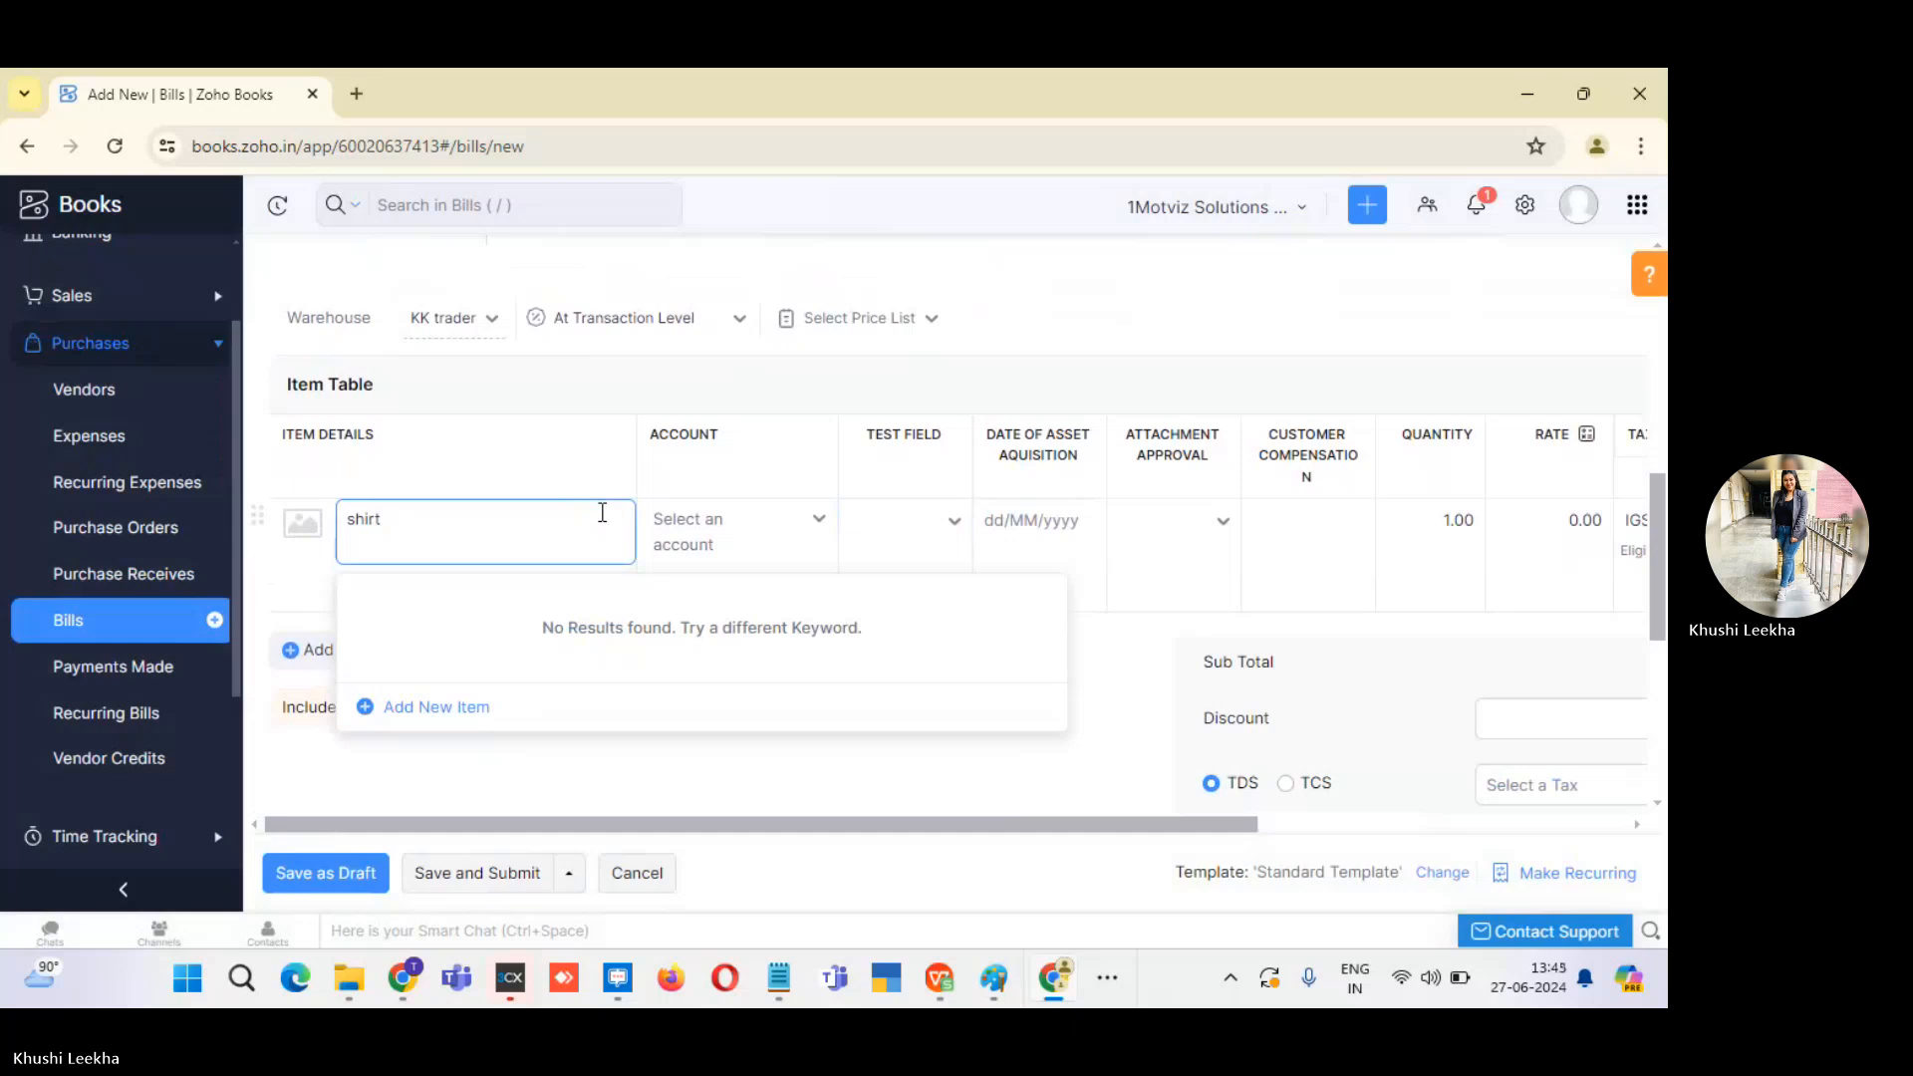
pyautogui.press('BackSpace')
pyautogui.press('BackSpace')
# Find items starting with T and add T-Shirts Group-Black/l as the first item of the bill.
pyautogui.write('Tis')
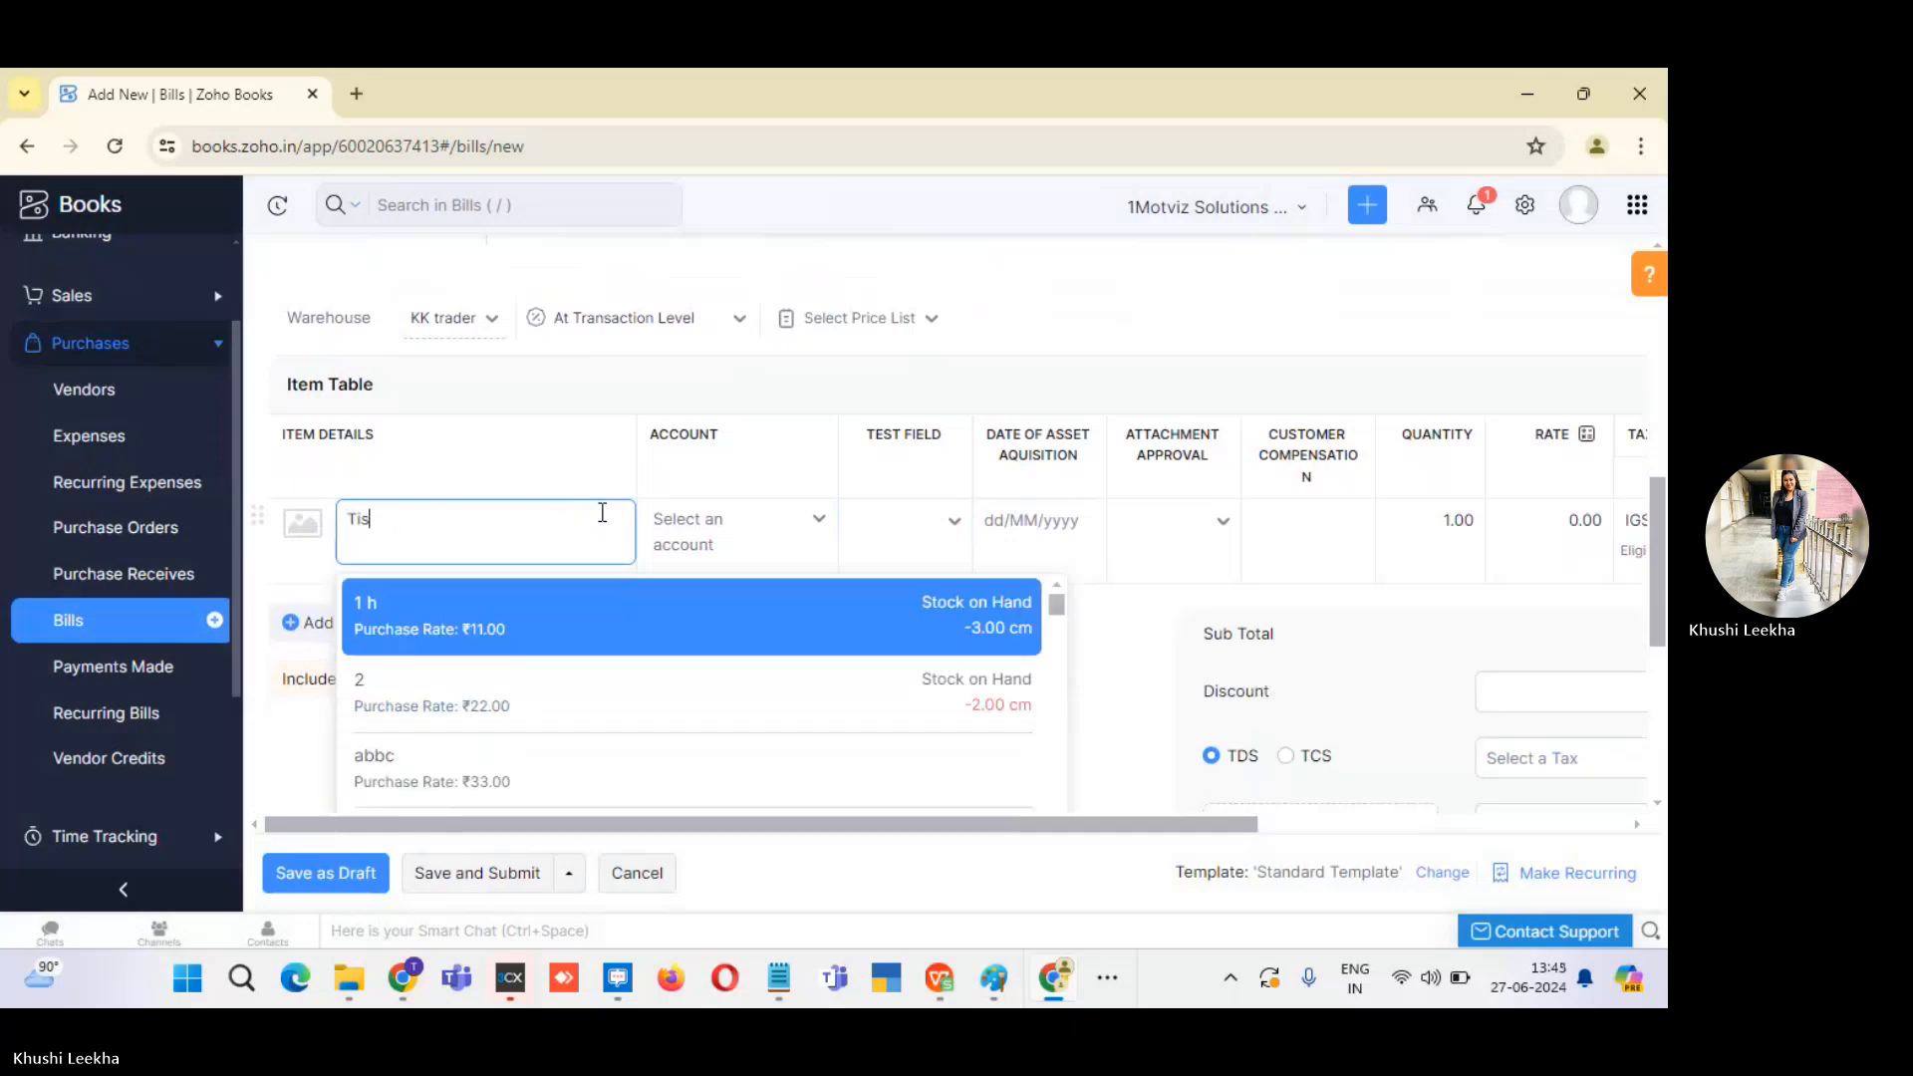
pyautogui.write('h')
pyautogui.press('BackSpace')
pyautogui.press('BackSpace')
pyautogui.press('BackSpace')
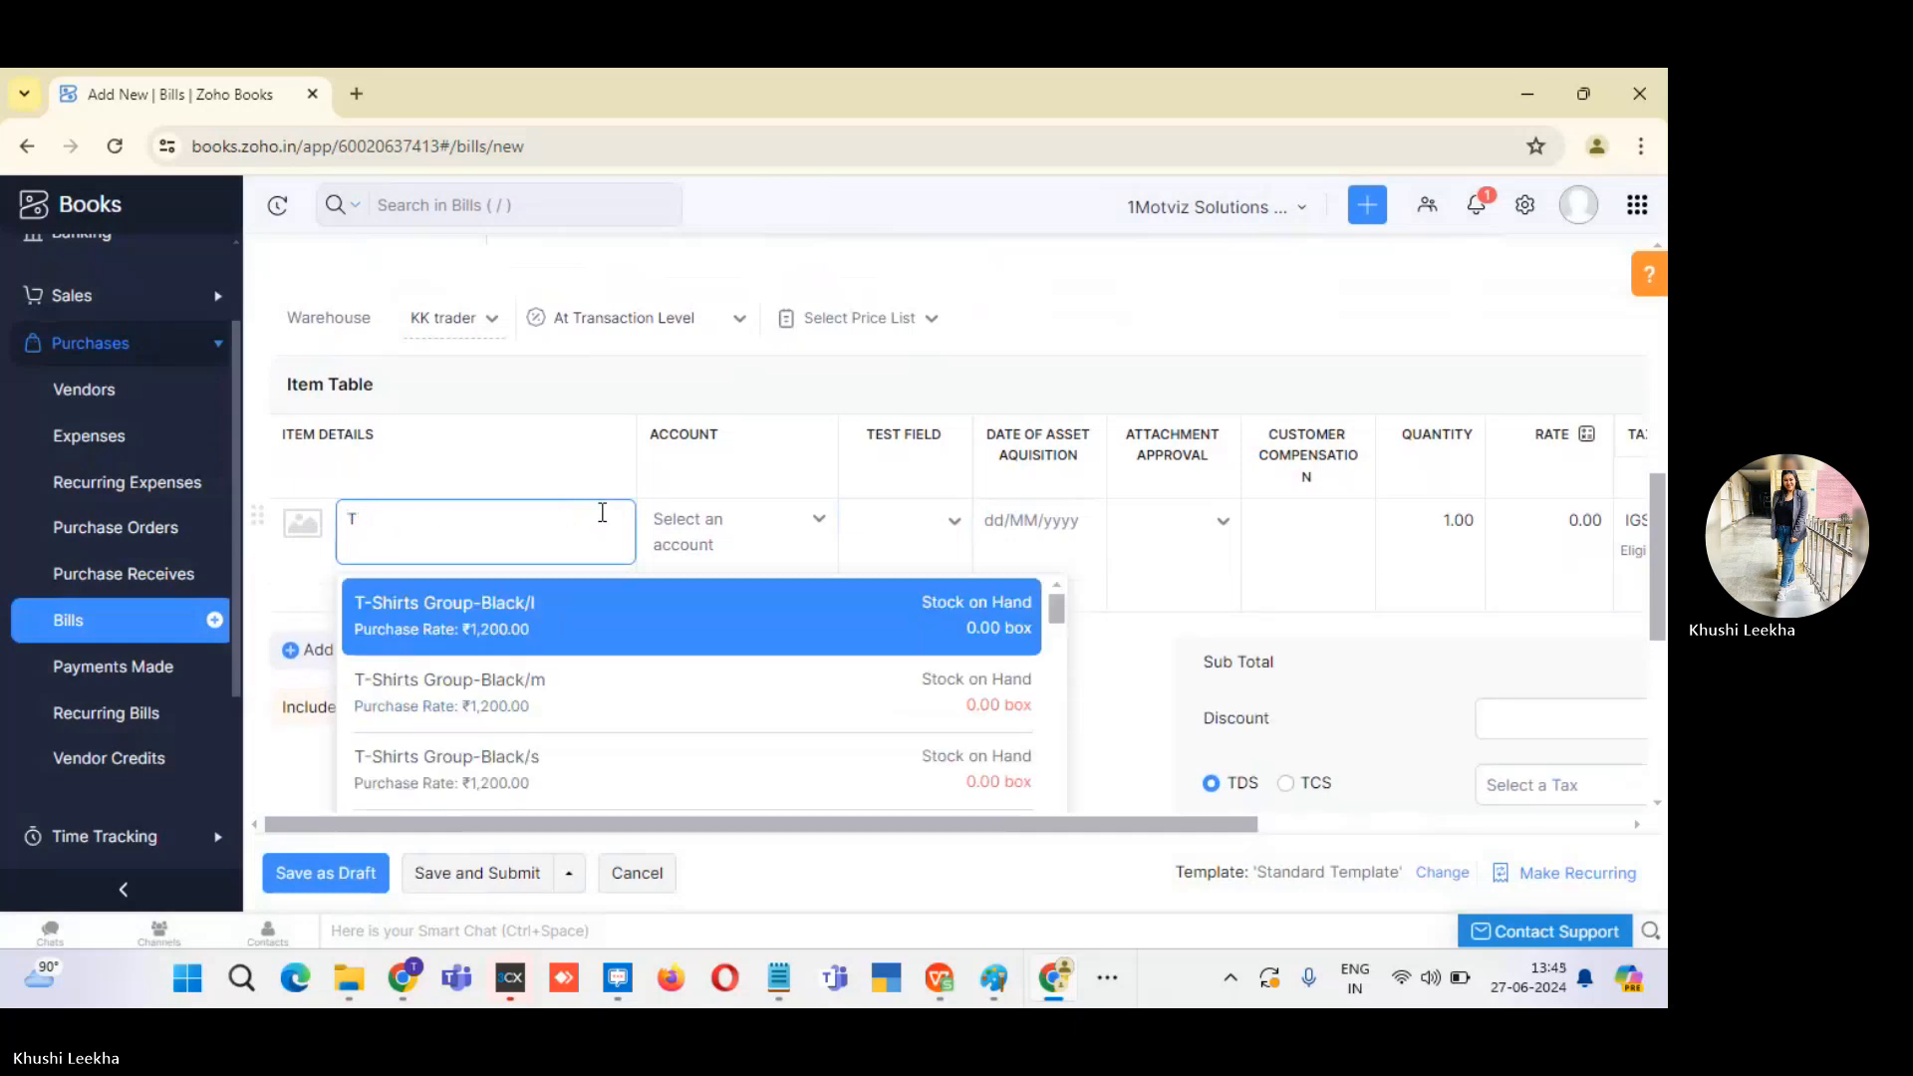
pyautogui.click(477, 610)
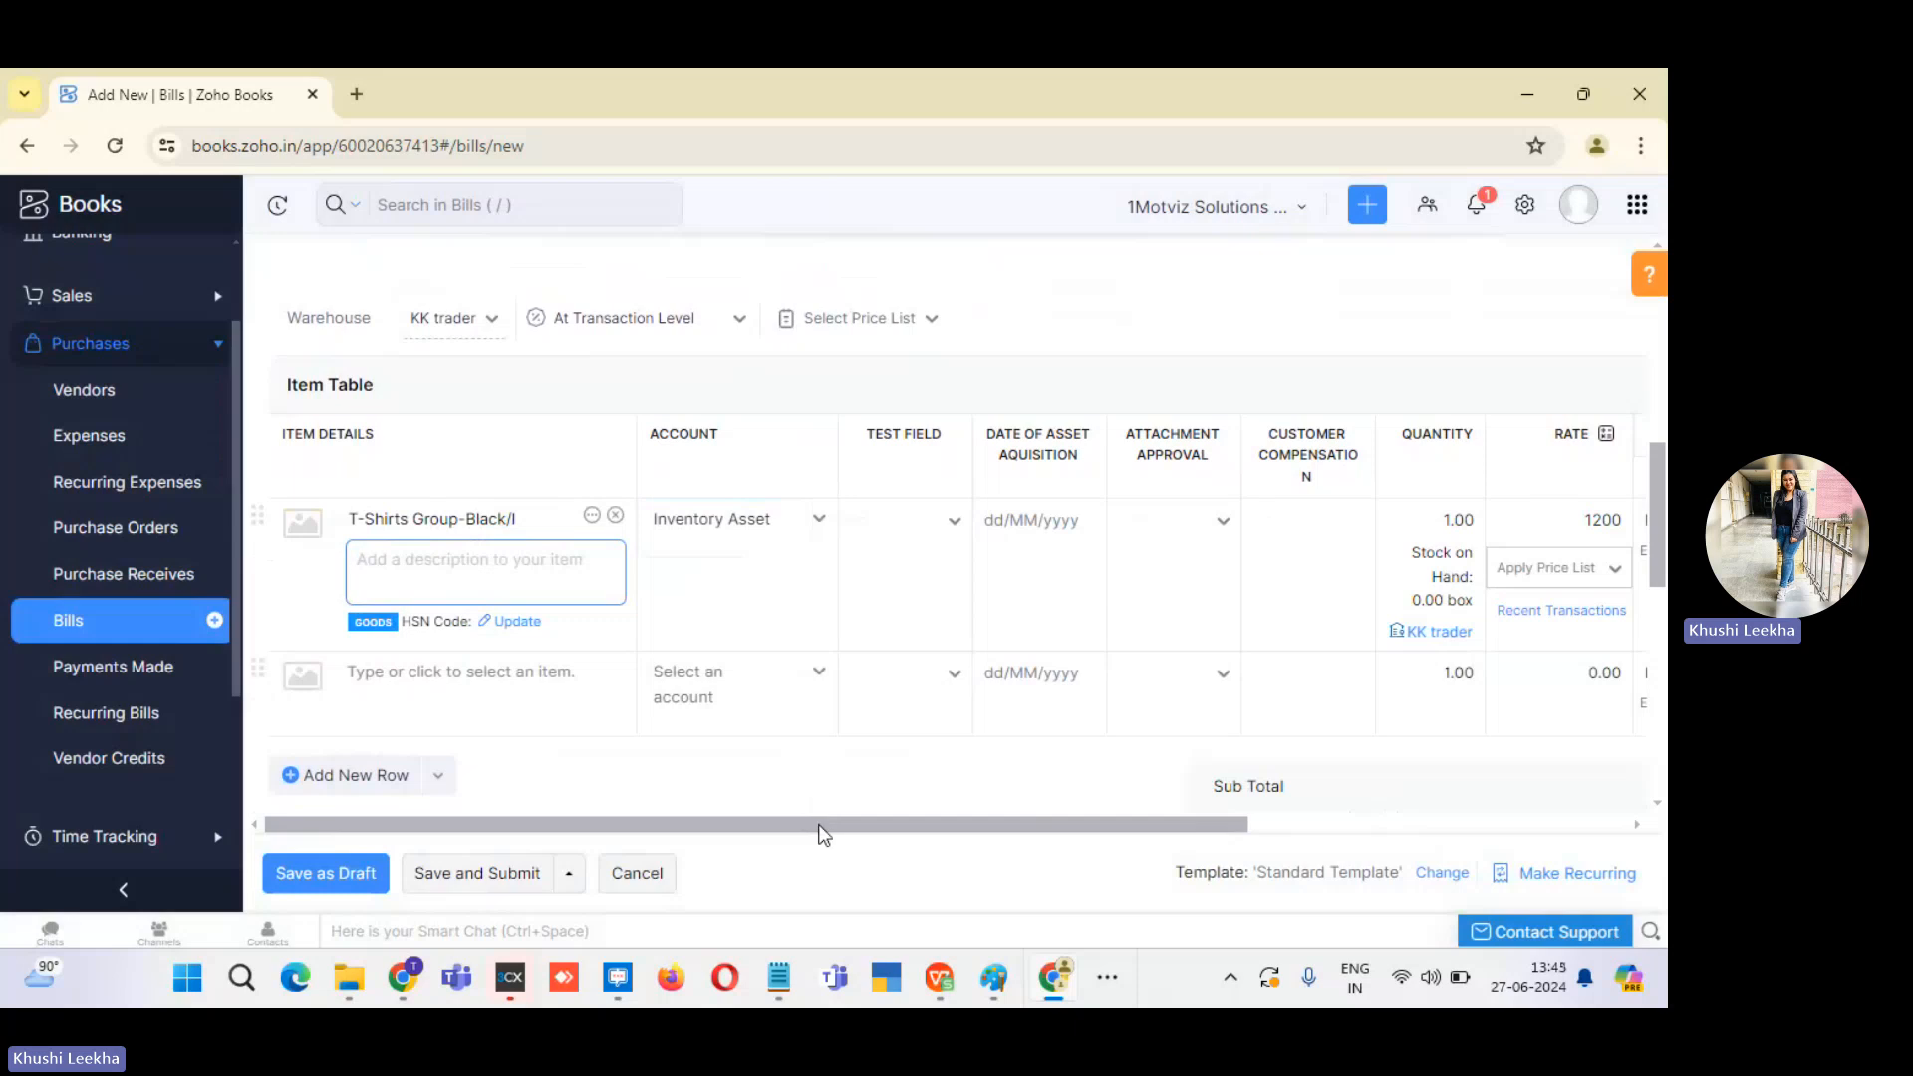
# Check the bill's tax and total amounts, and try to save it as a draft.
pyautogui.moveTo(823, 835); pyautogui.dragTo(1218, 883)
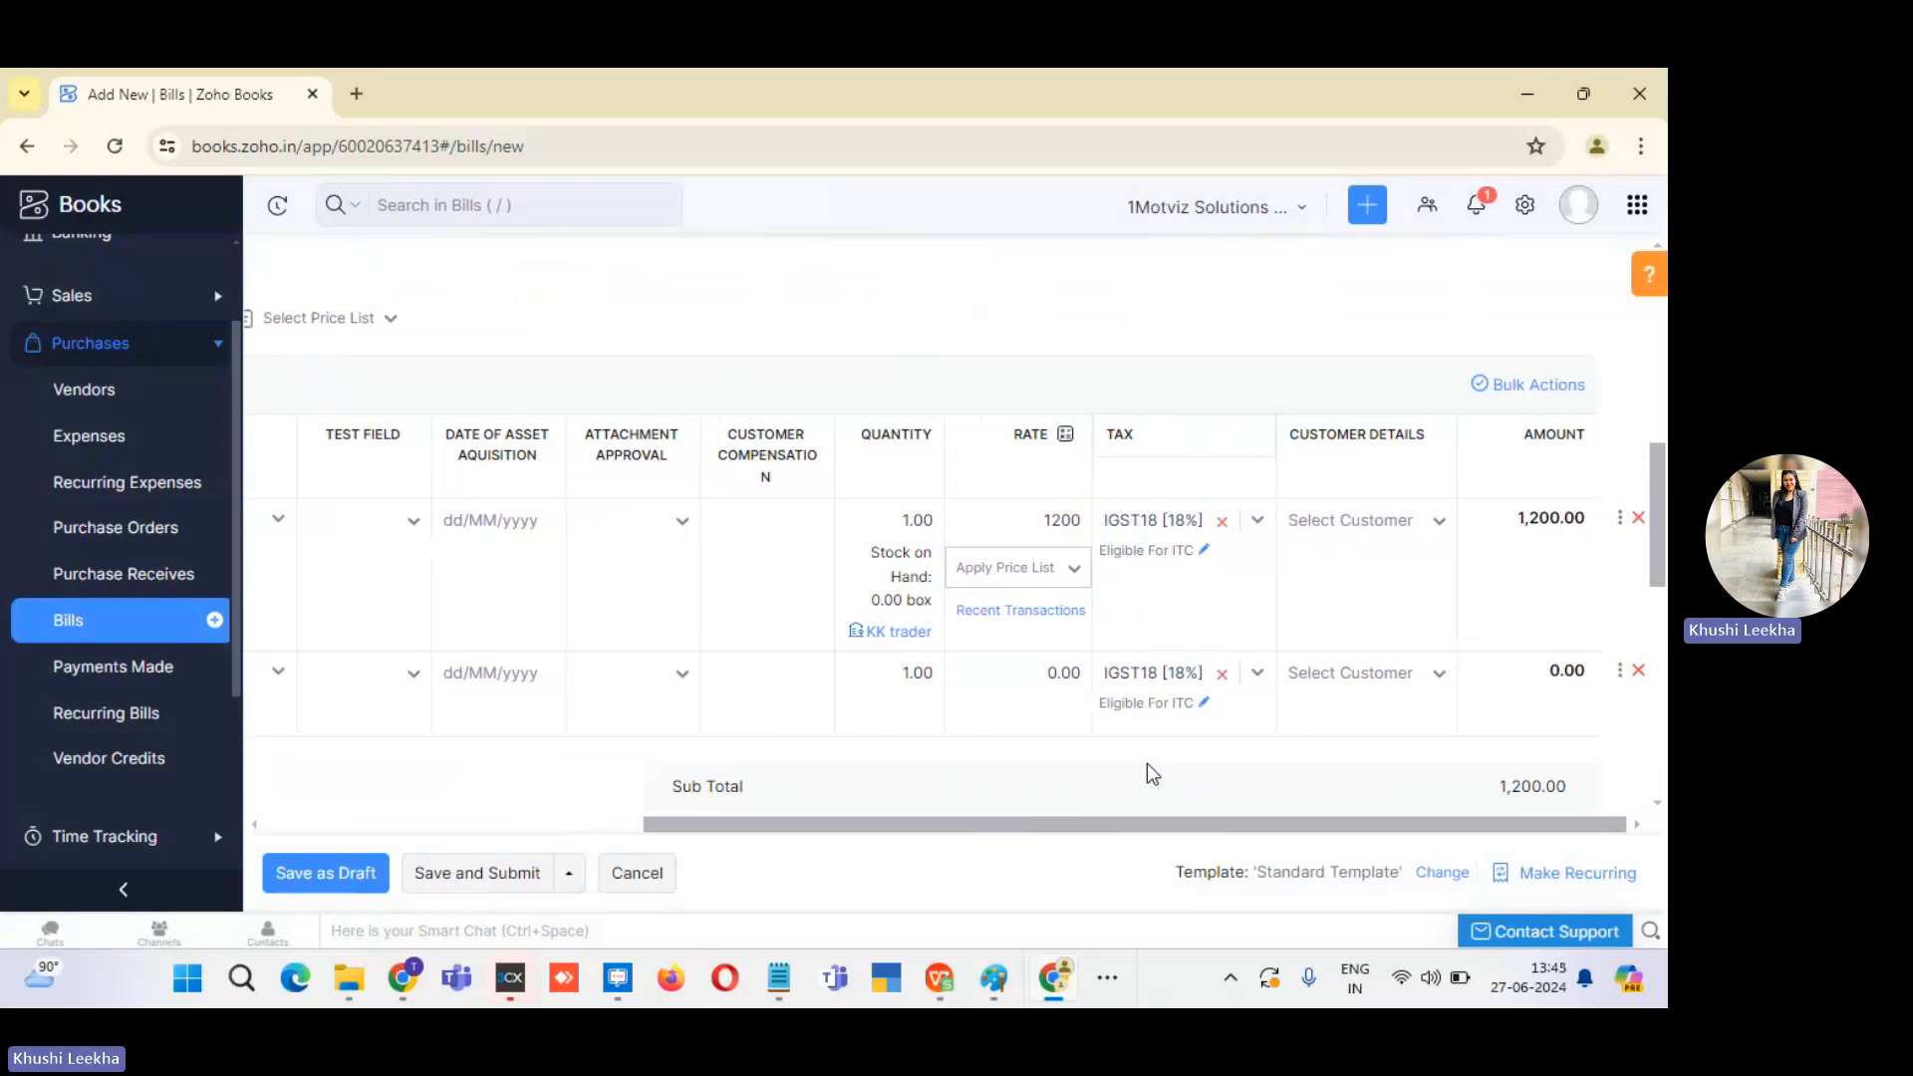
pyautogui.moveTo(1652, 552); pyautogui.dragTo(1654, 757)
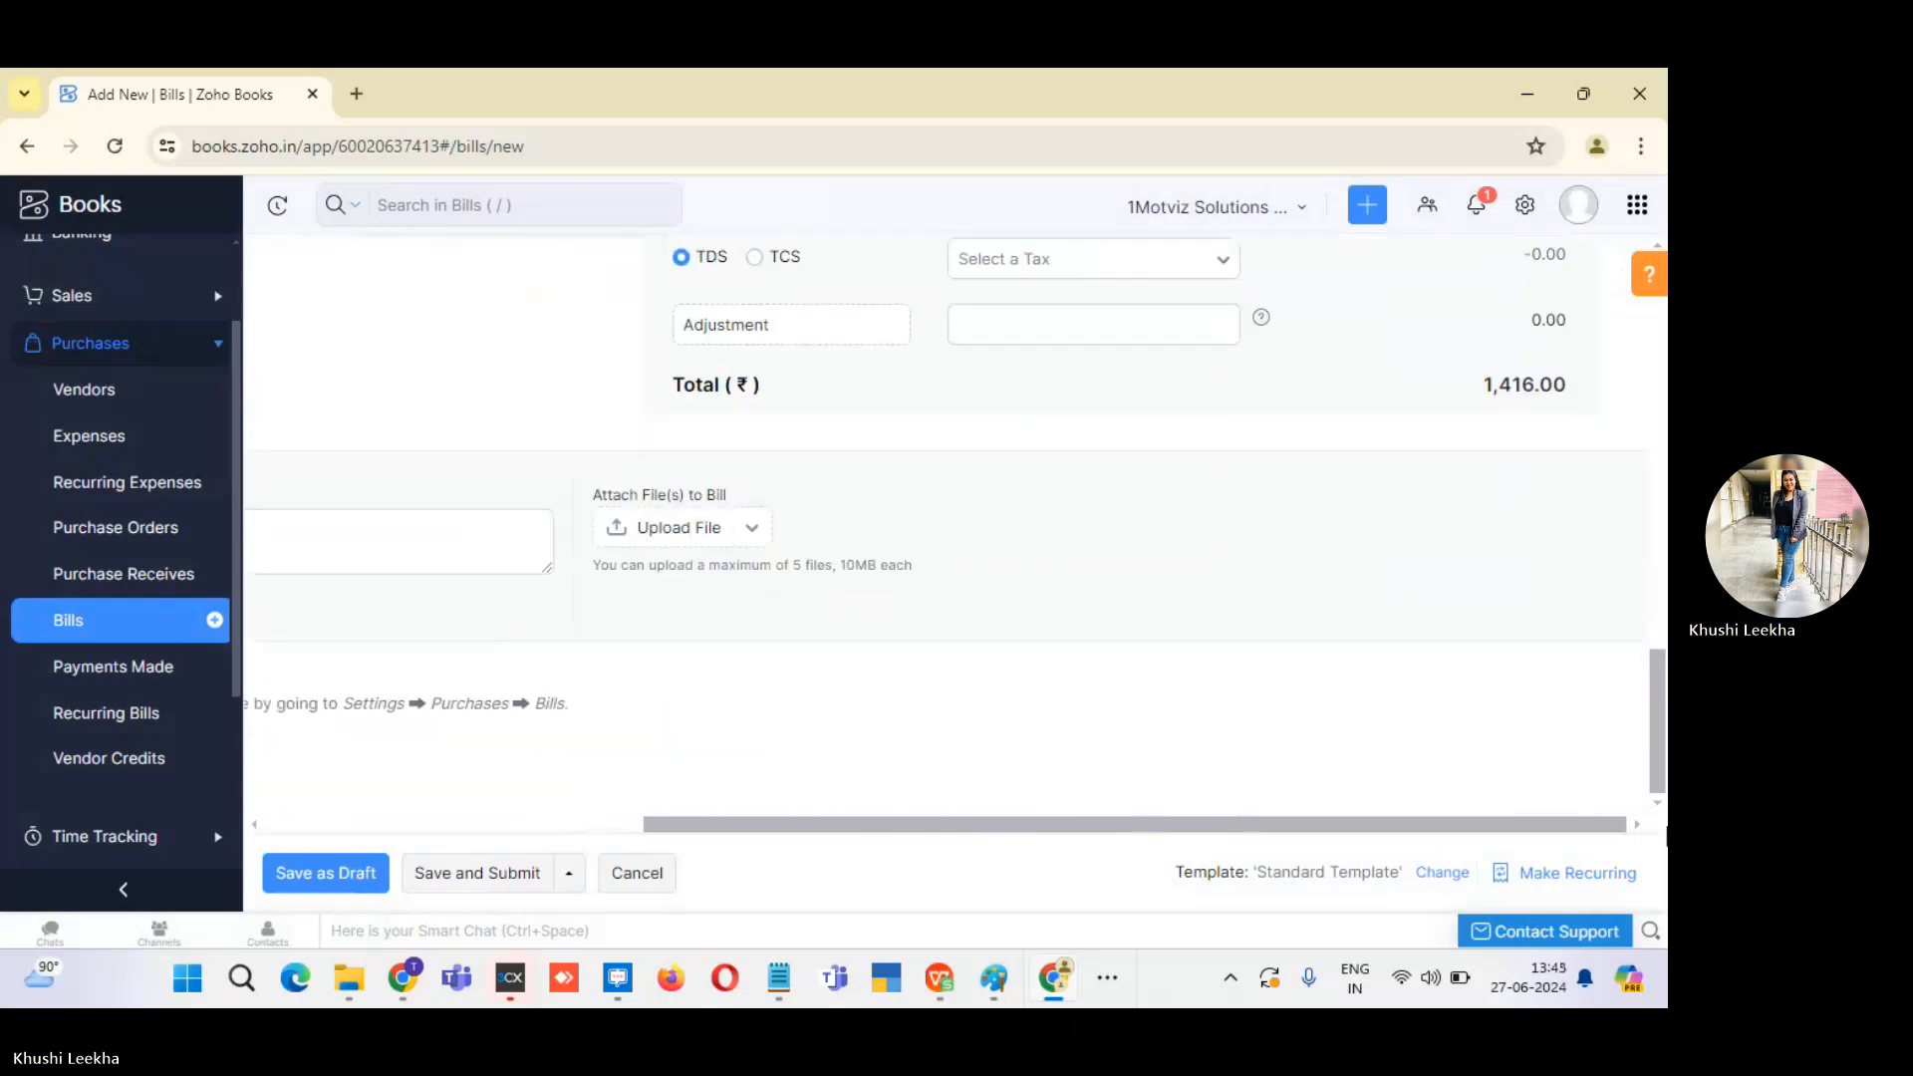
pyautogui.click(348, 875)
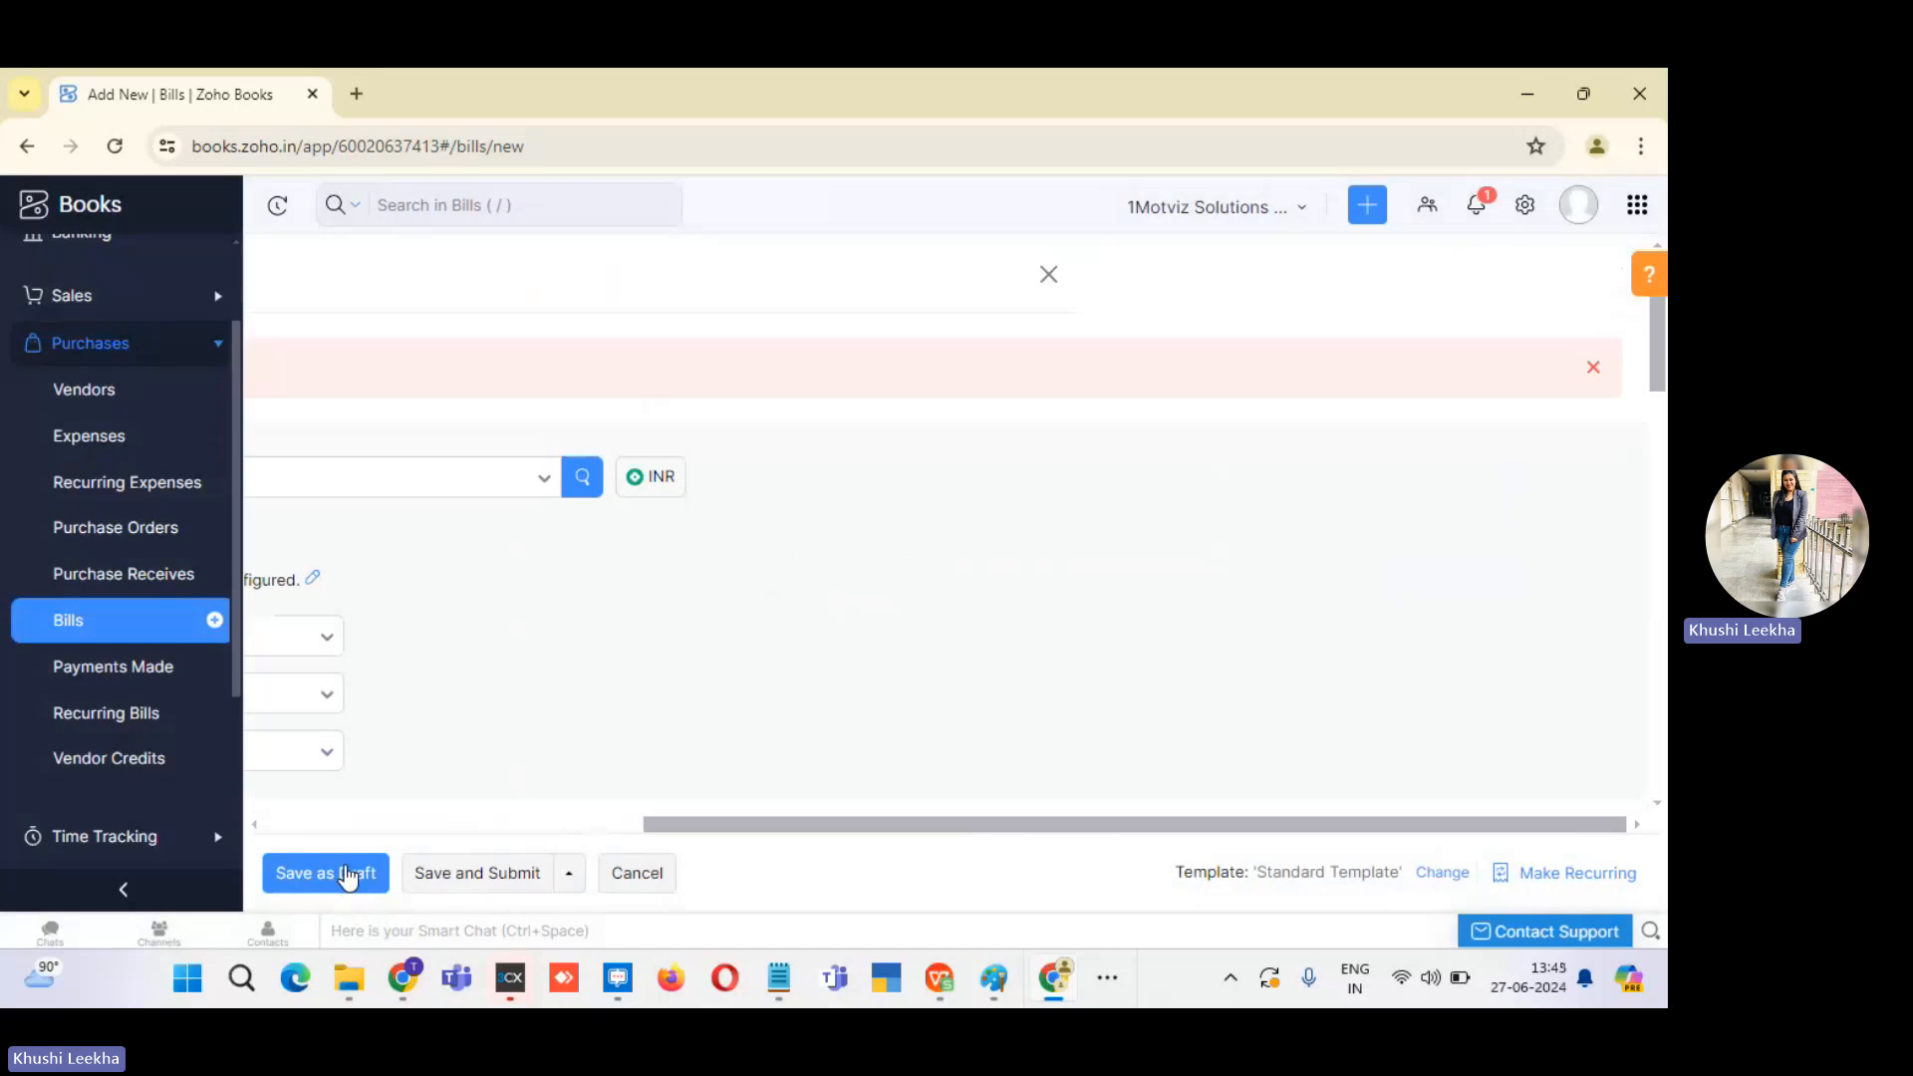
# Set the vendor's GST treatment to Unregistered Business, update the tax preferences and try saving the bill as a draft.
pyautogui.moveTo(758, 829); pyautogui.dragTo(254, 811)
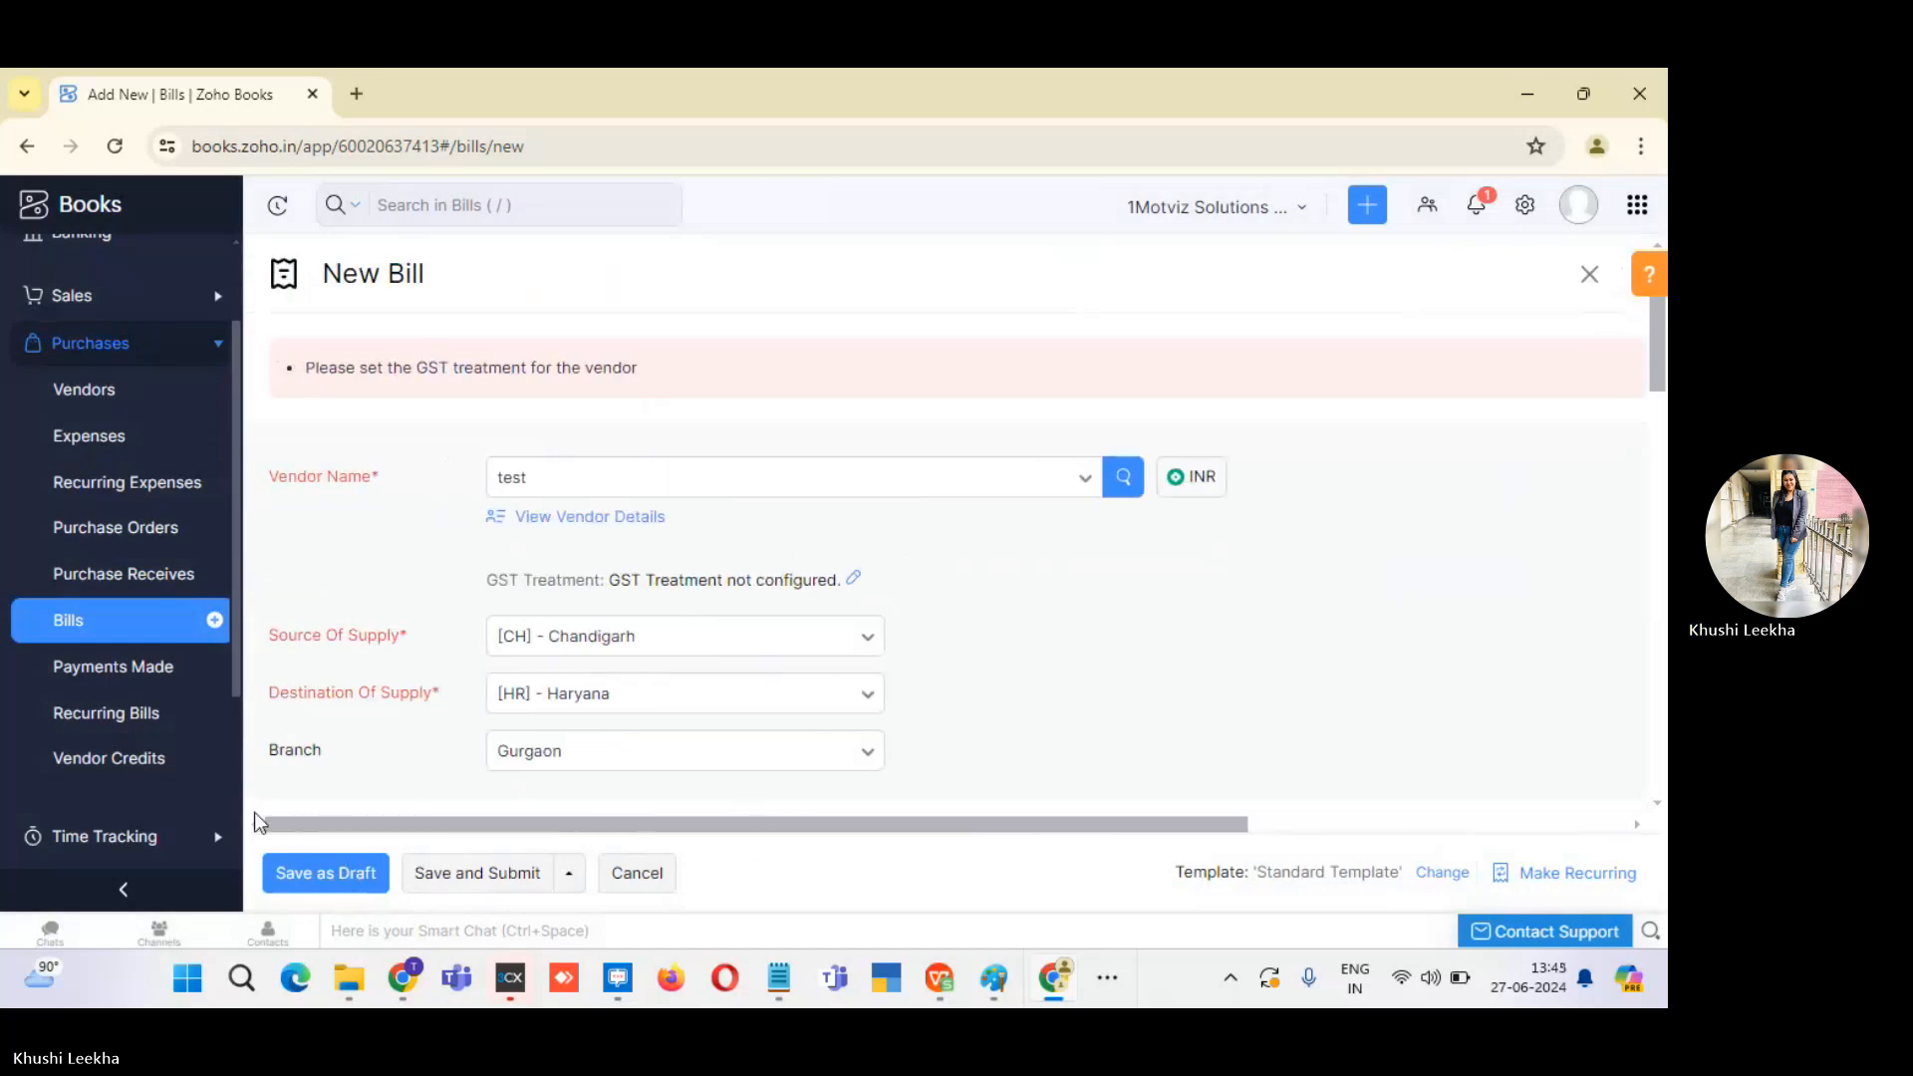
pyautogui.click(856, 580)
pyautogui.click(875, 724)
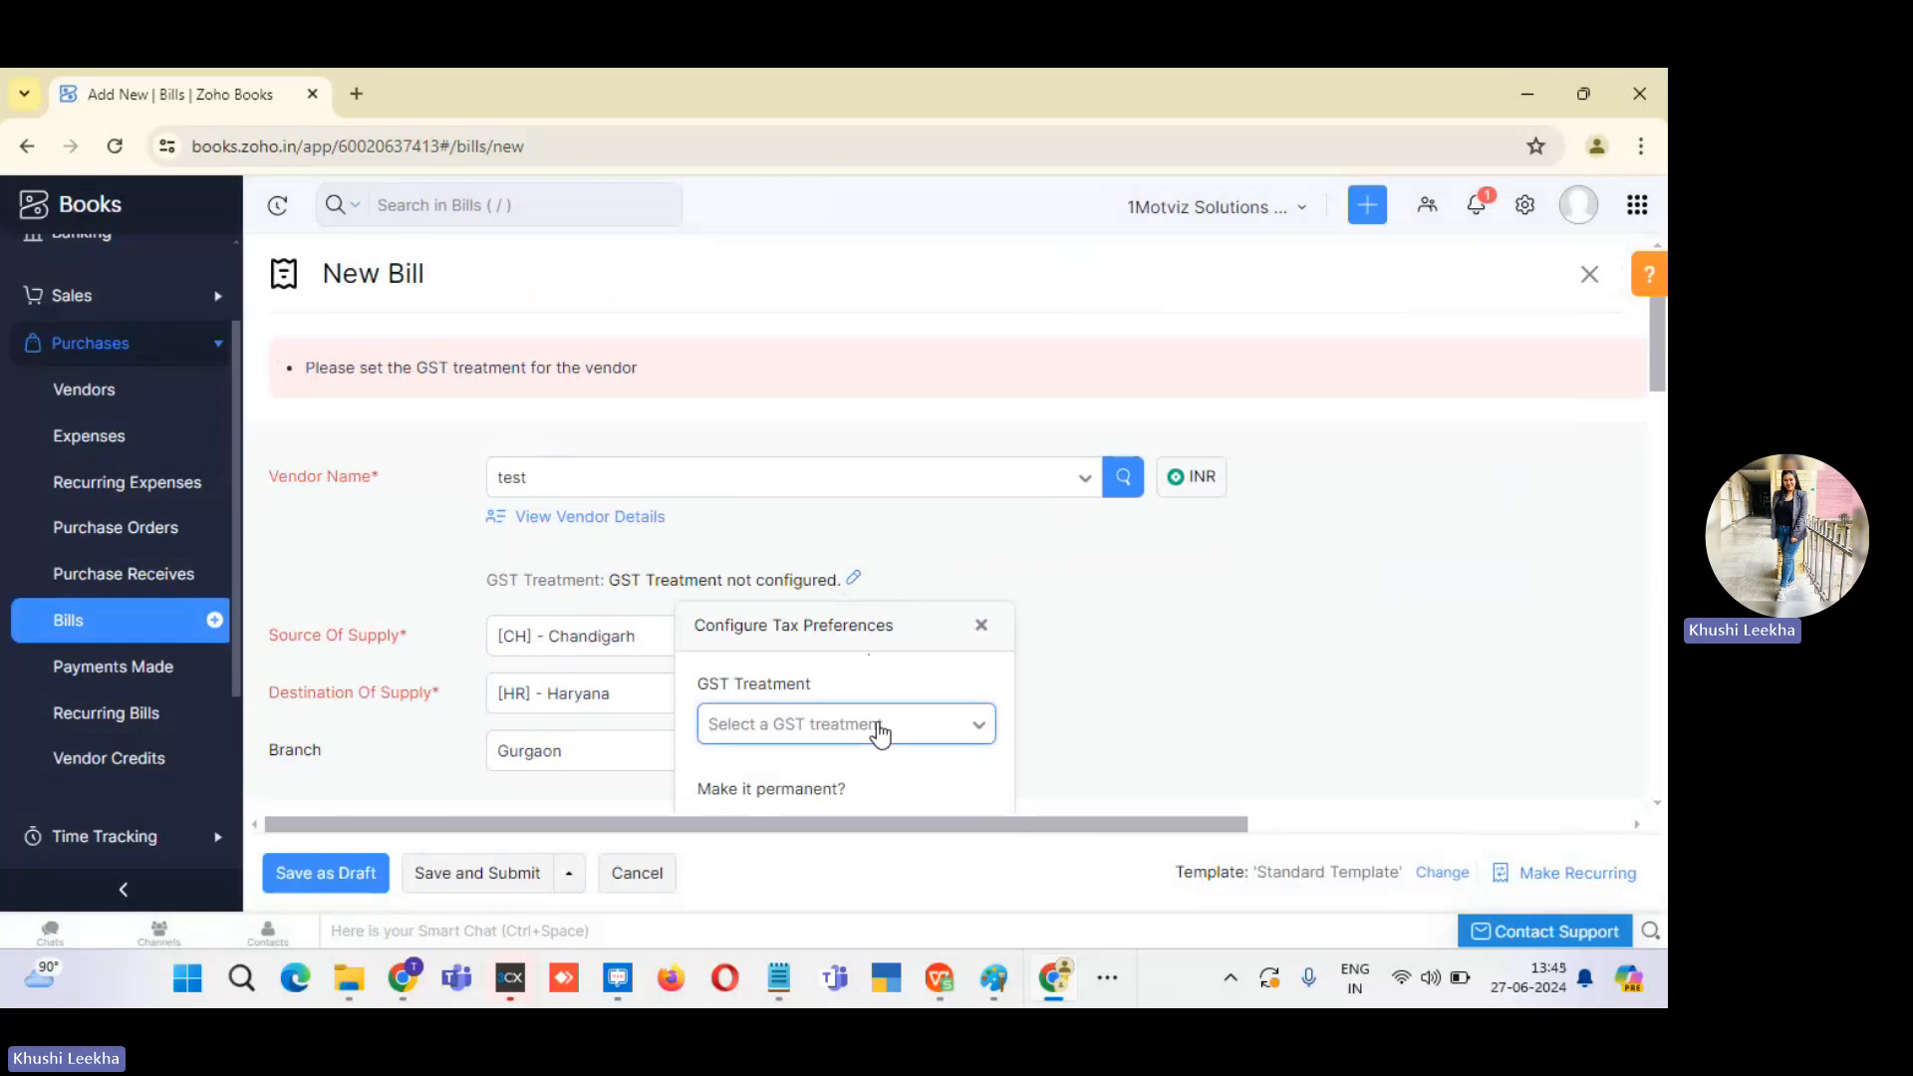
pyautogui.scroll(-2, 1656, 356)
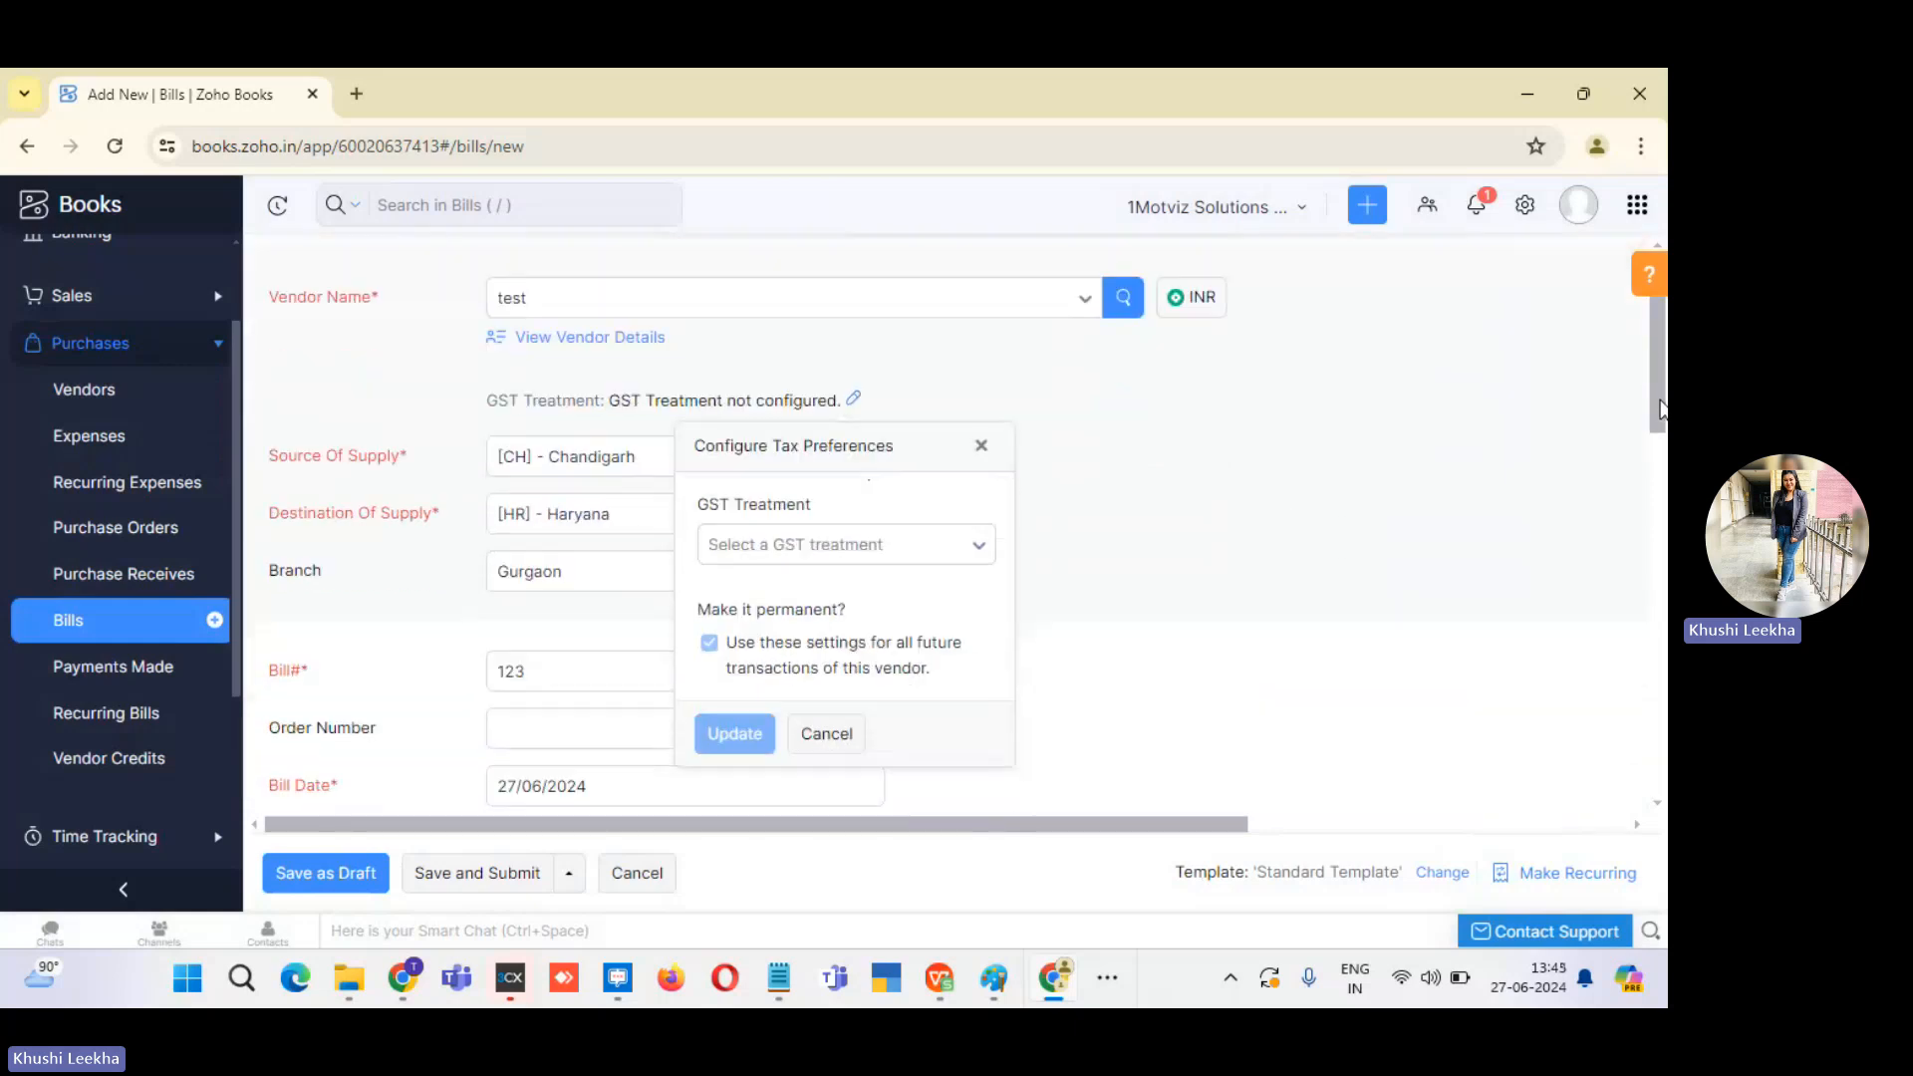
pyautogui.click(937, 517)
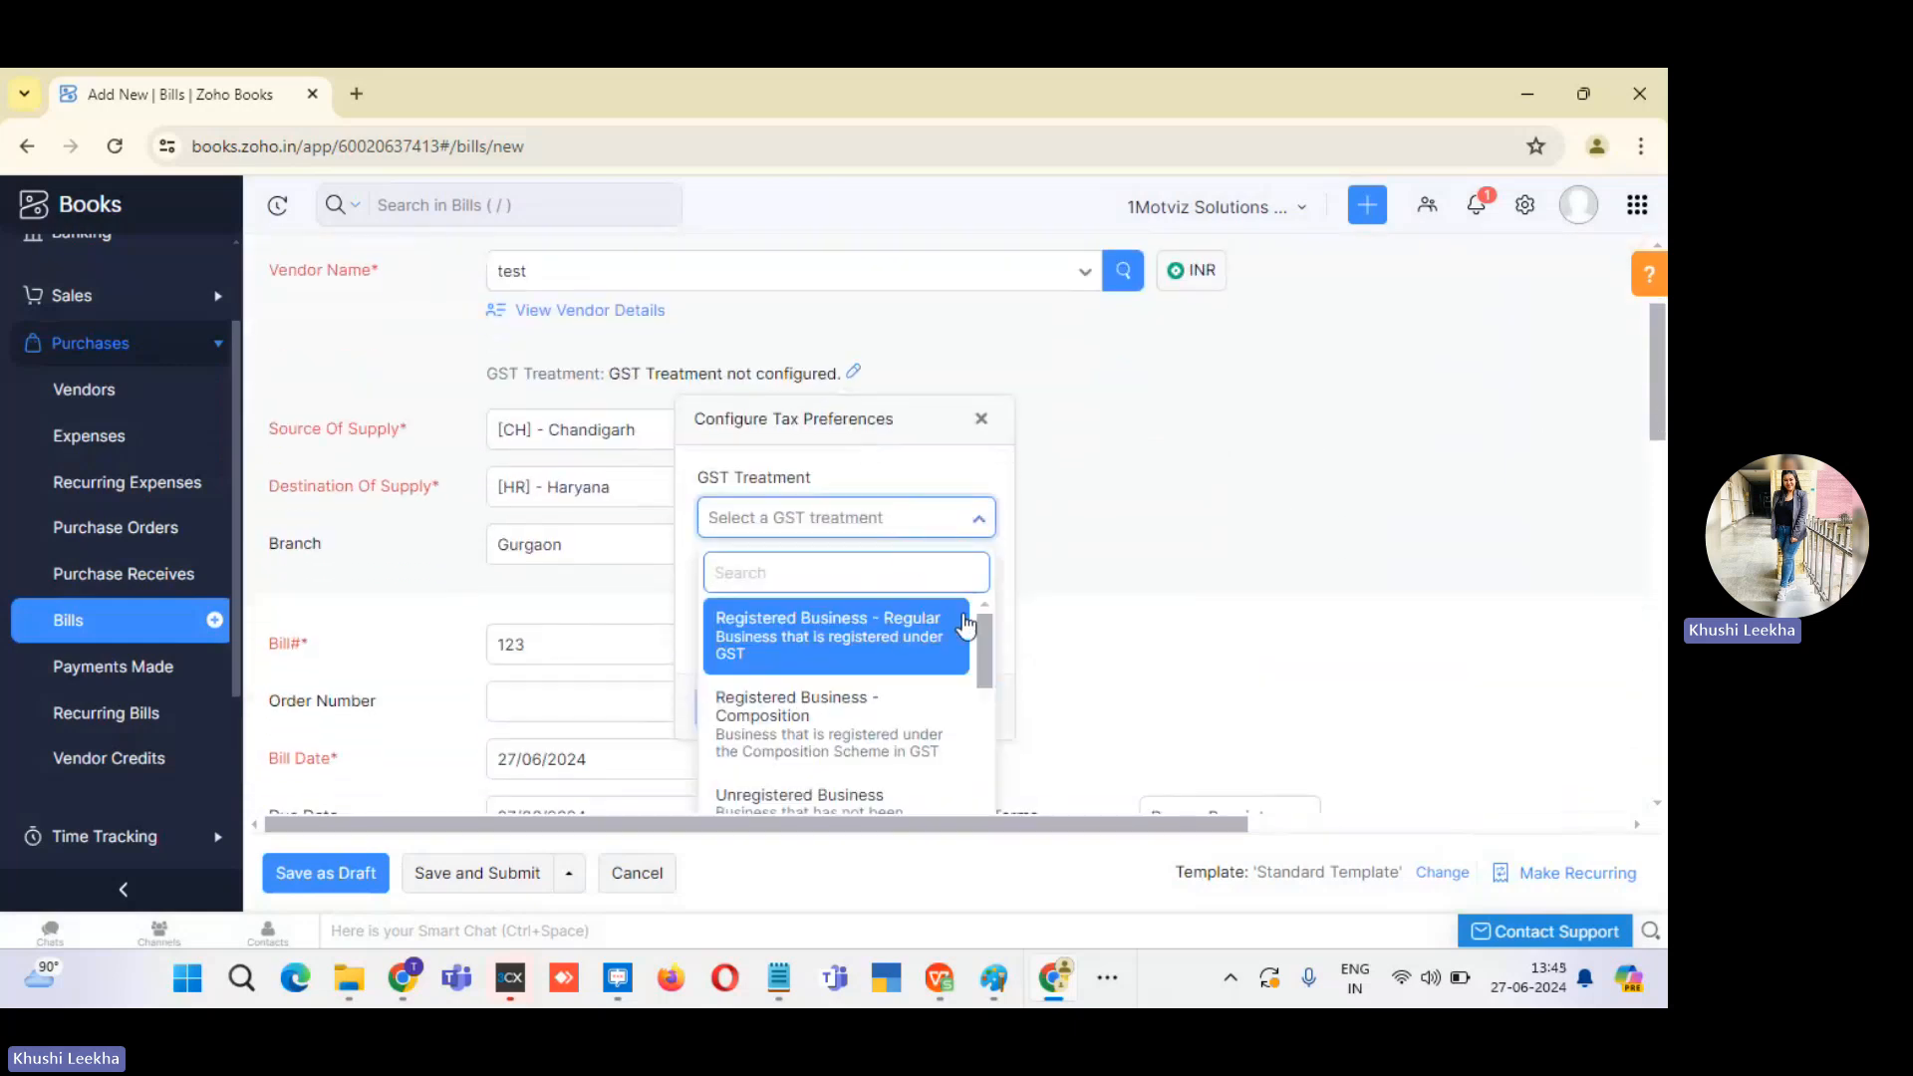
pyautogui.click(984, 644)
pyautogui.click(931, 519)
pyautogui.click(872, 815)
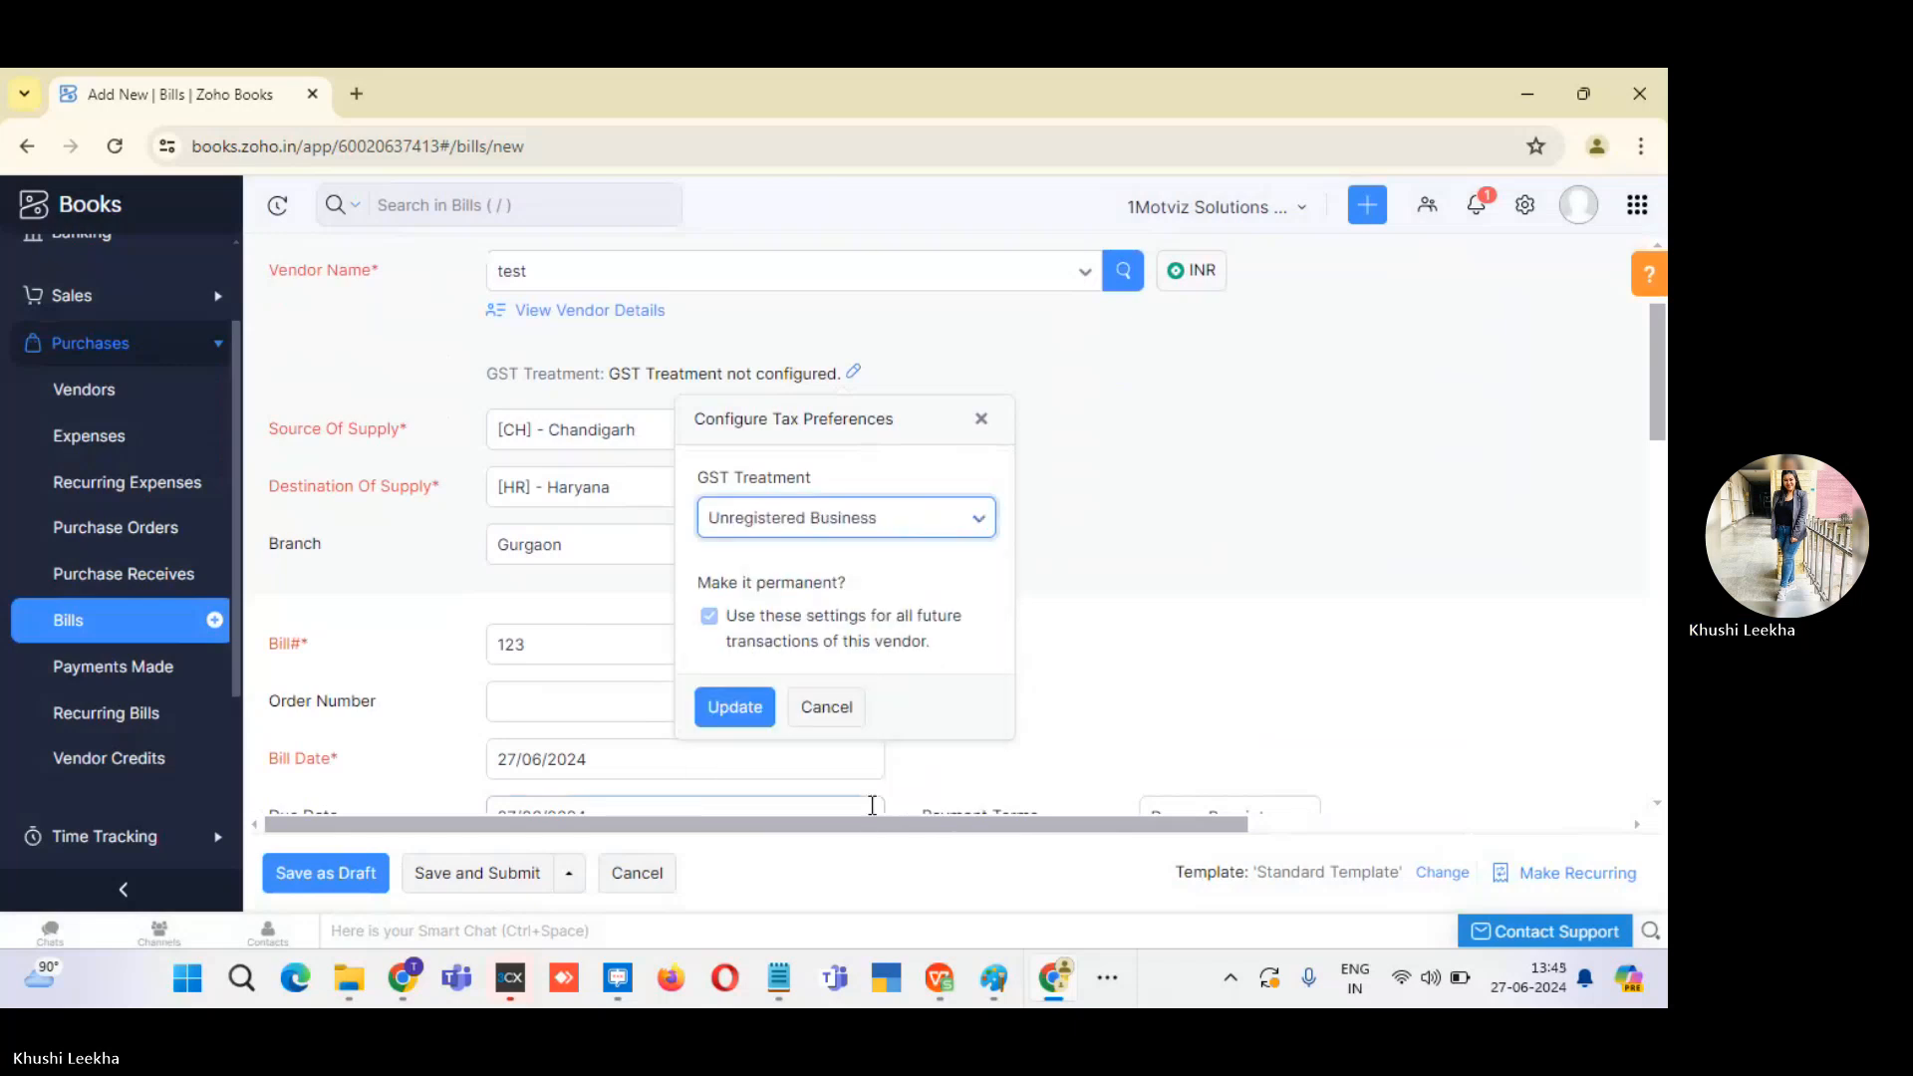
pyautogui.click(733, 709)
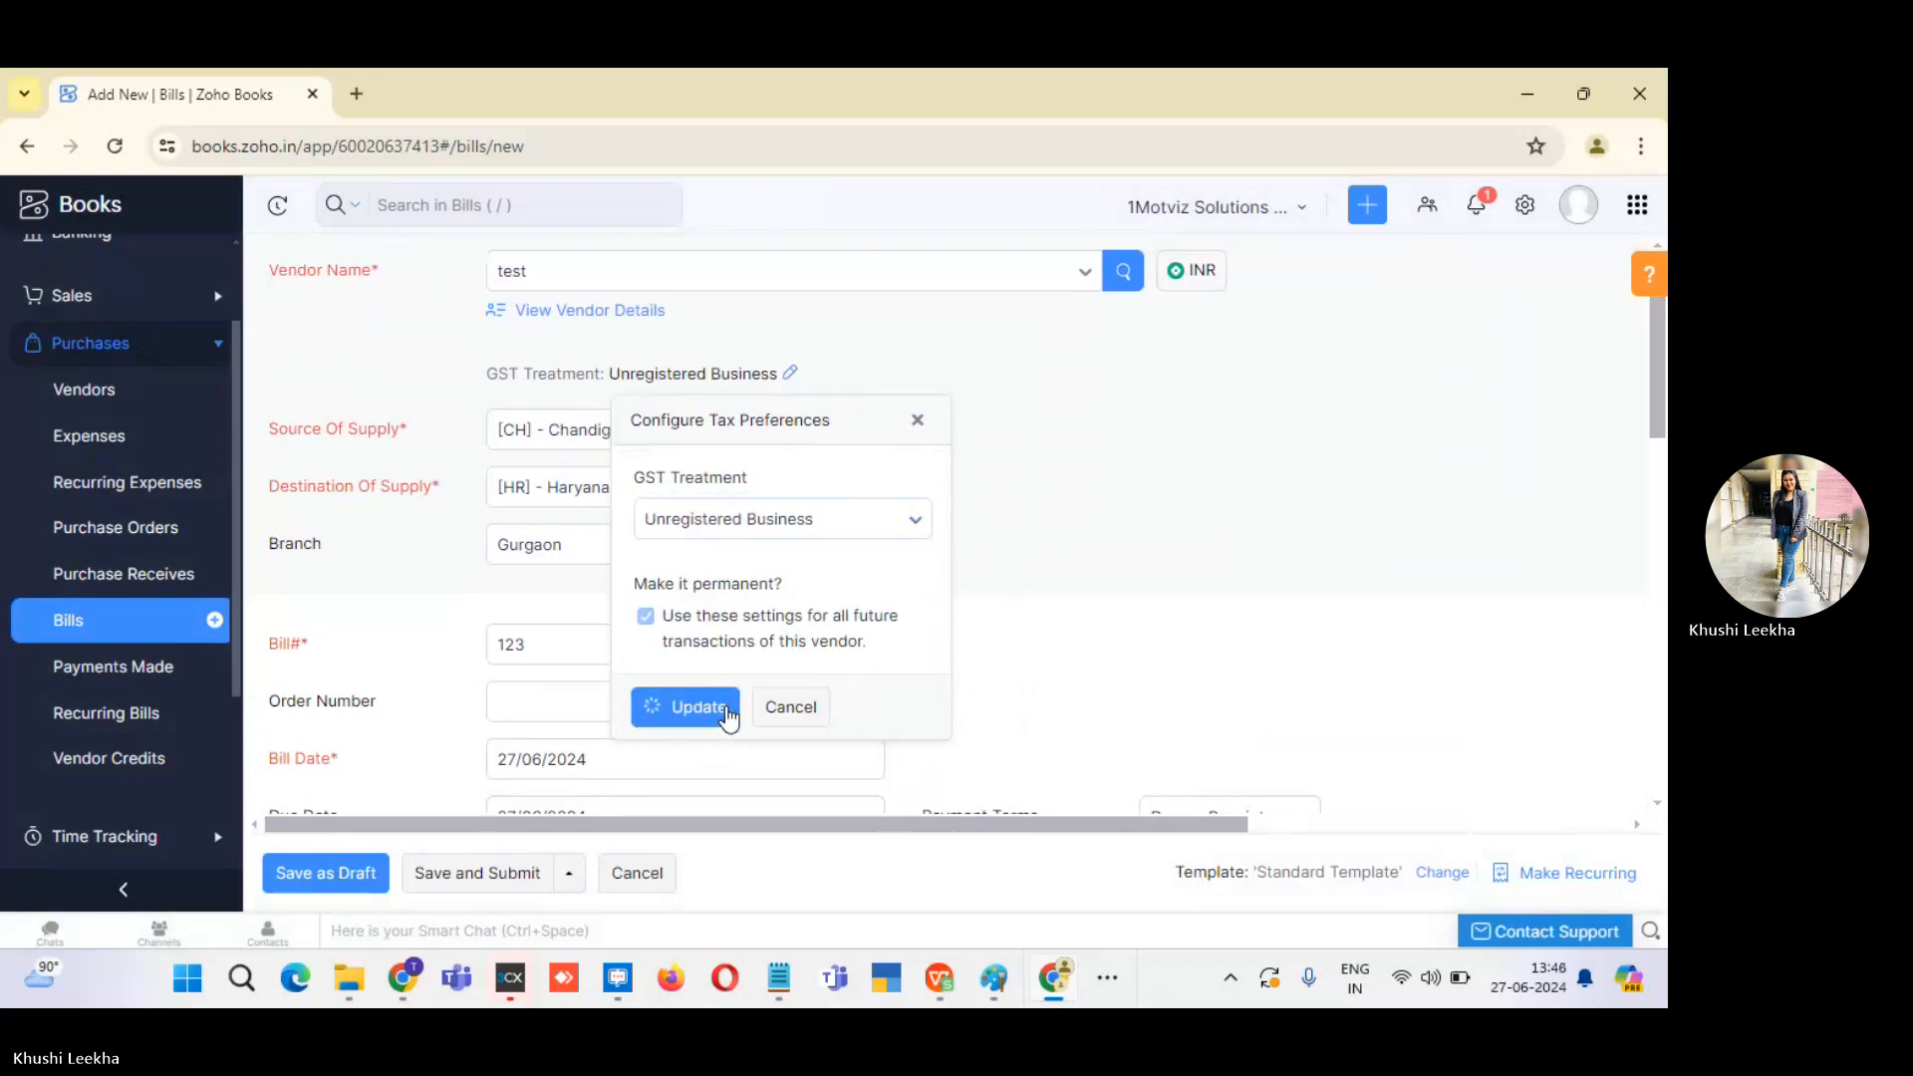
pyautogui.click(351, 873)
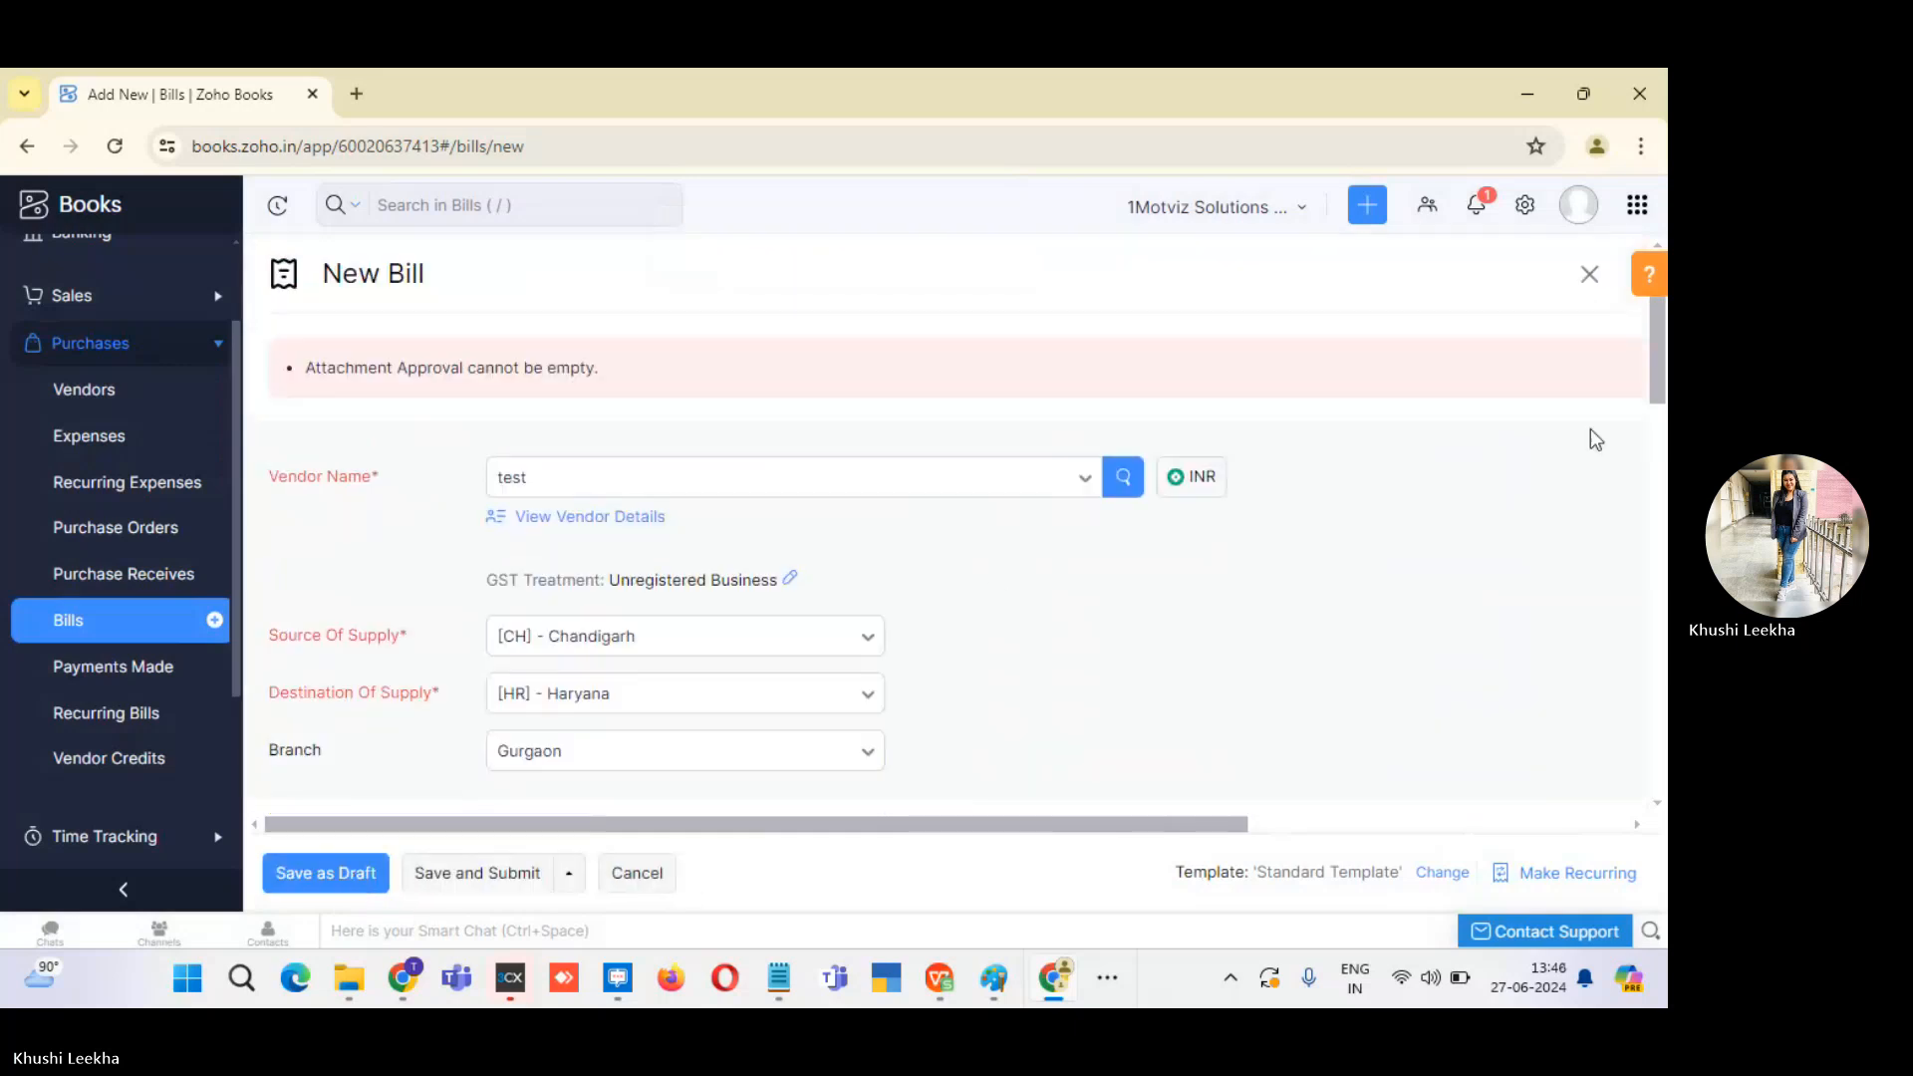
# Set Attachment Approval to Proof approved for the T-shirt item and save the bill as a draft.
pyautogui.moveTo(1663, 383); pyautogui.dragTo(1664, 627)
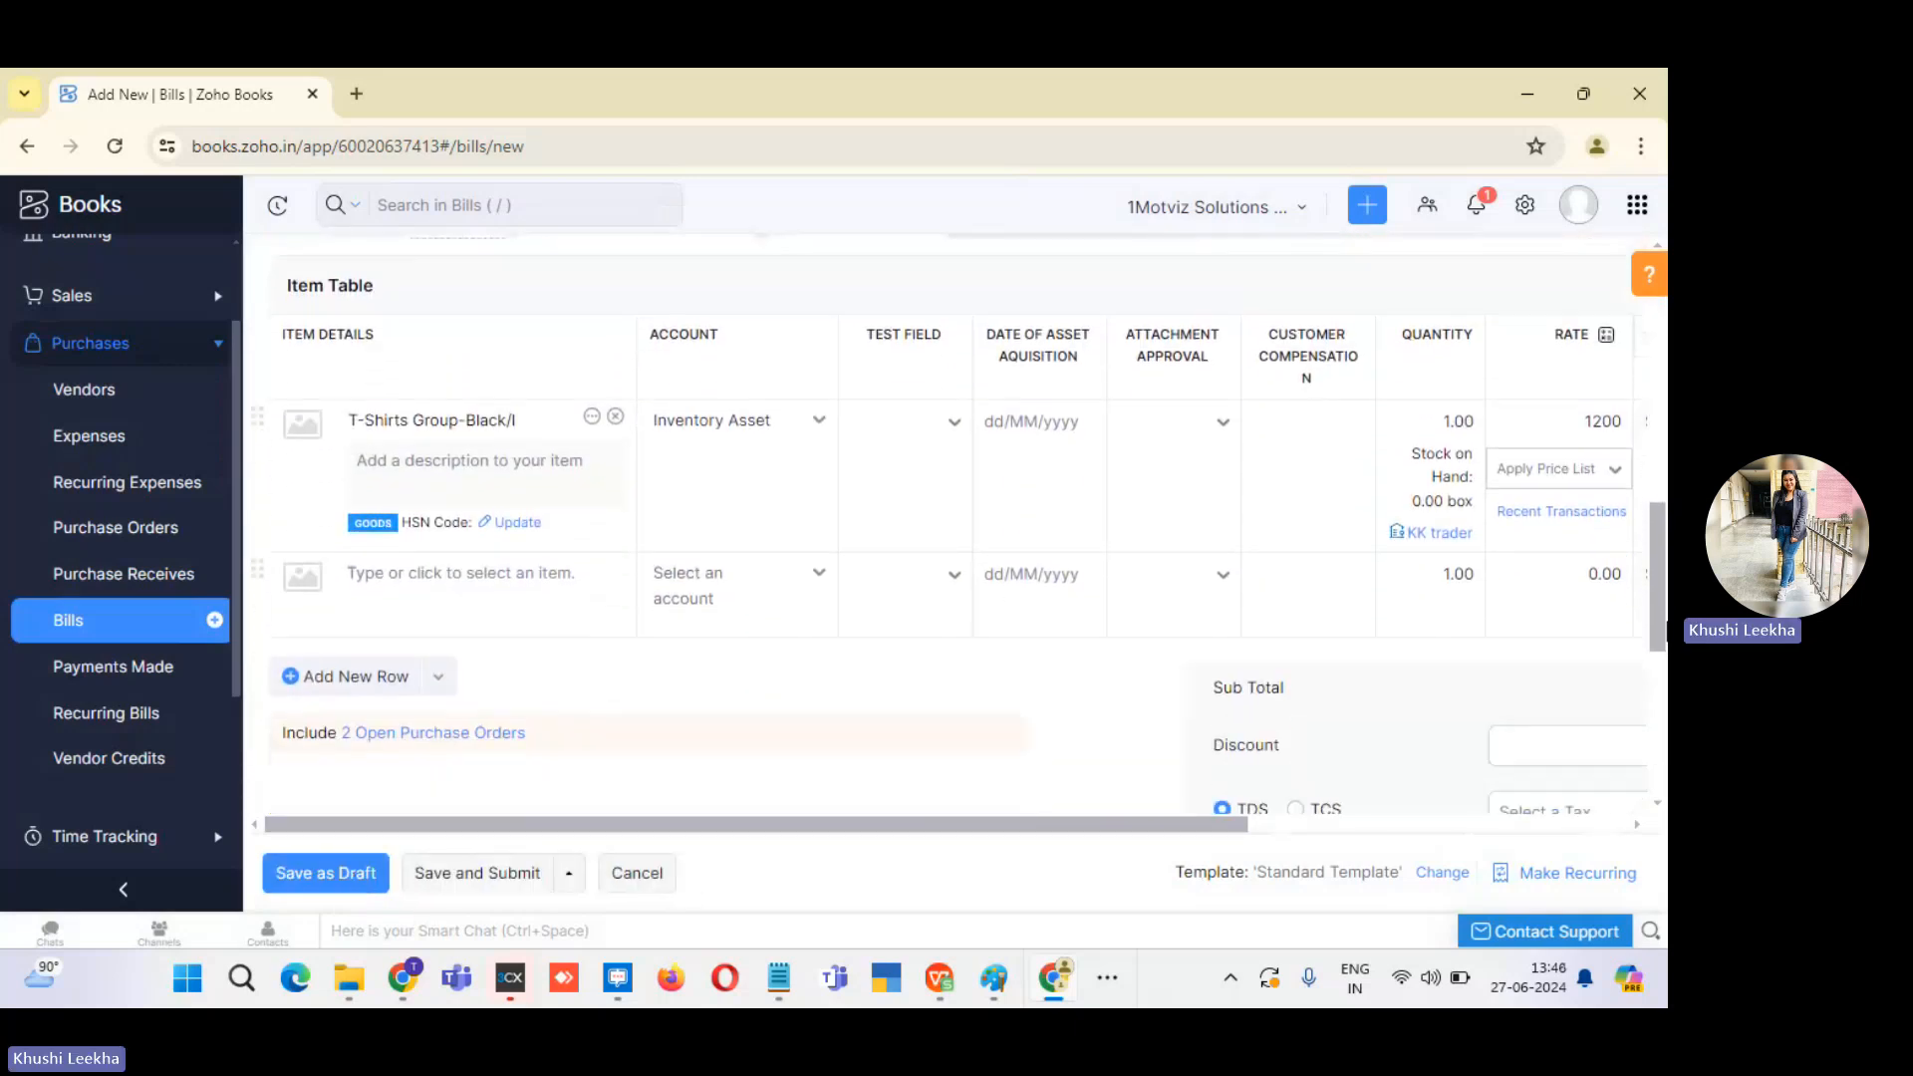
pyautogui.click(1224, 423)
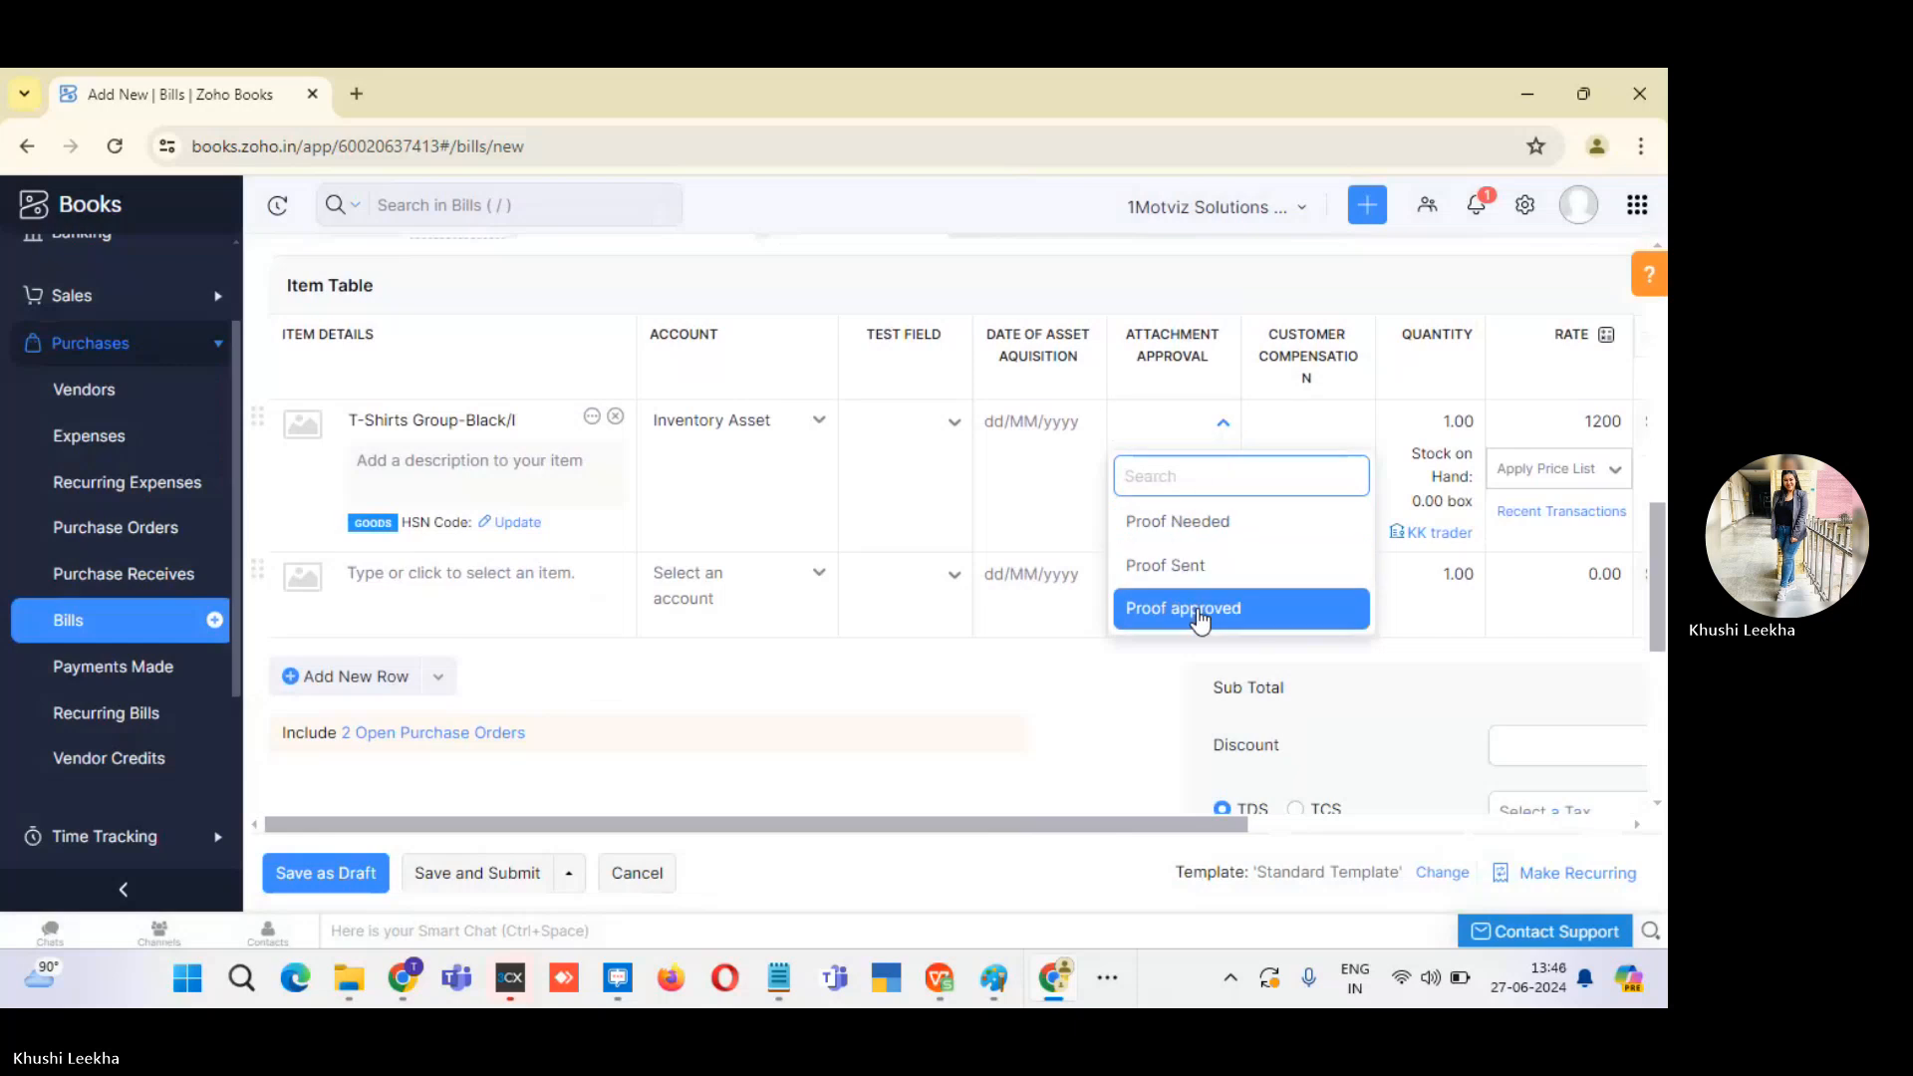
pyautogui.click(1121, 608)
pyautogui.click(328, 874)
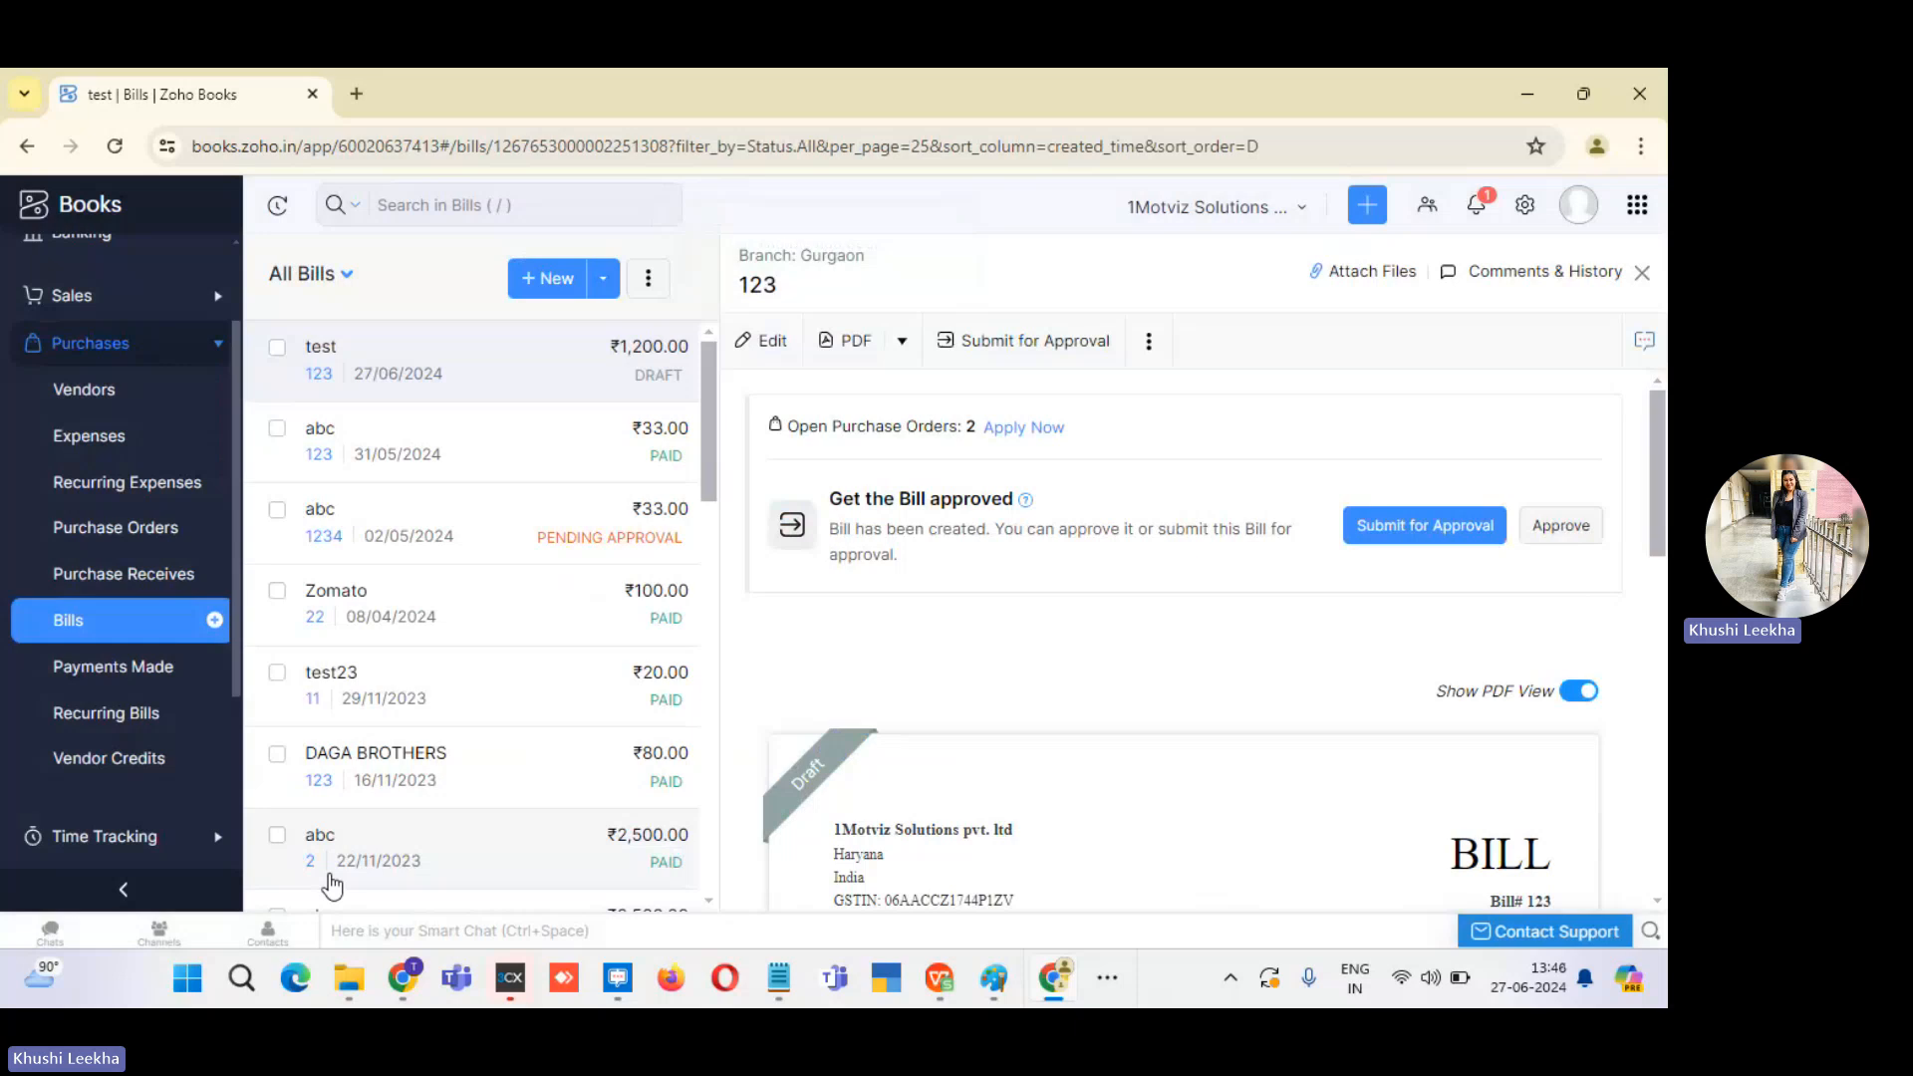
# Submit bill 123 for approval and approve it, confirming both actions.
pyautogui.click(1029, 369)
pyautogui.click(578, 320)
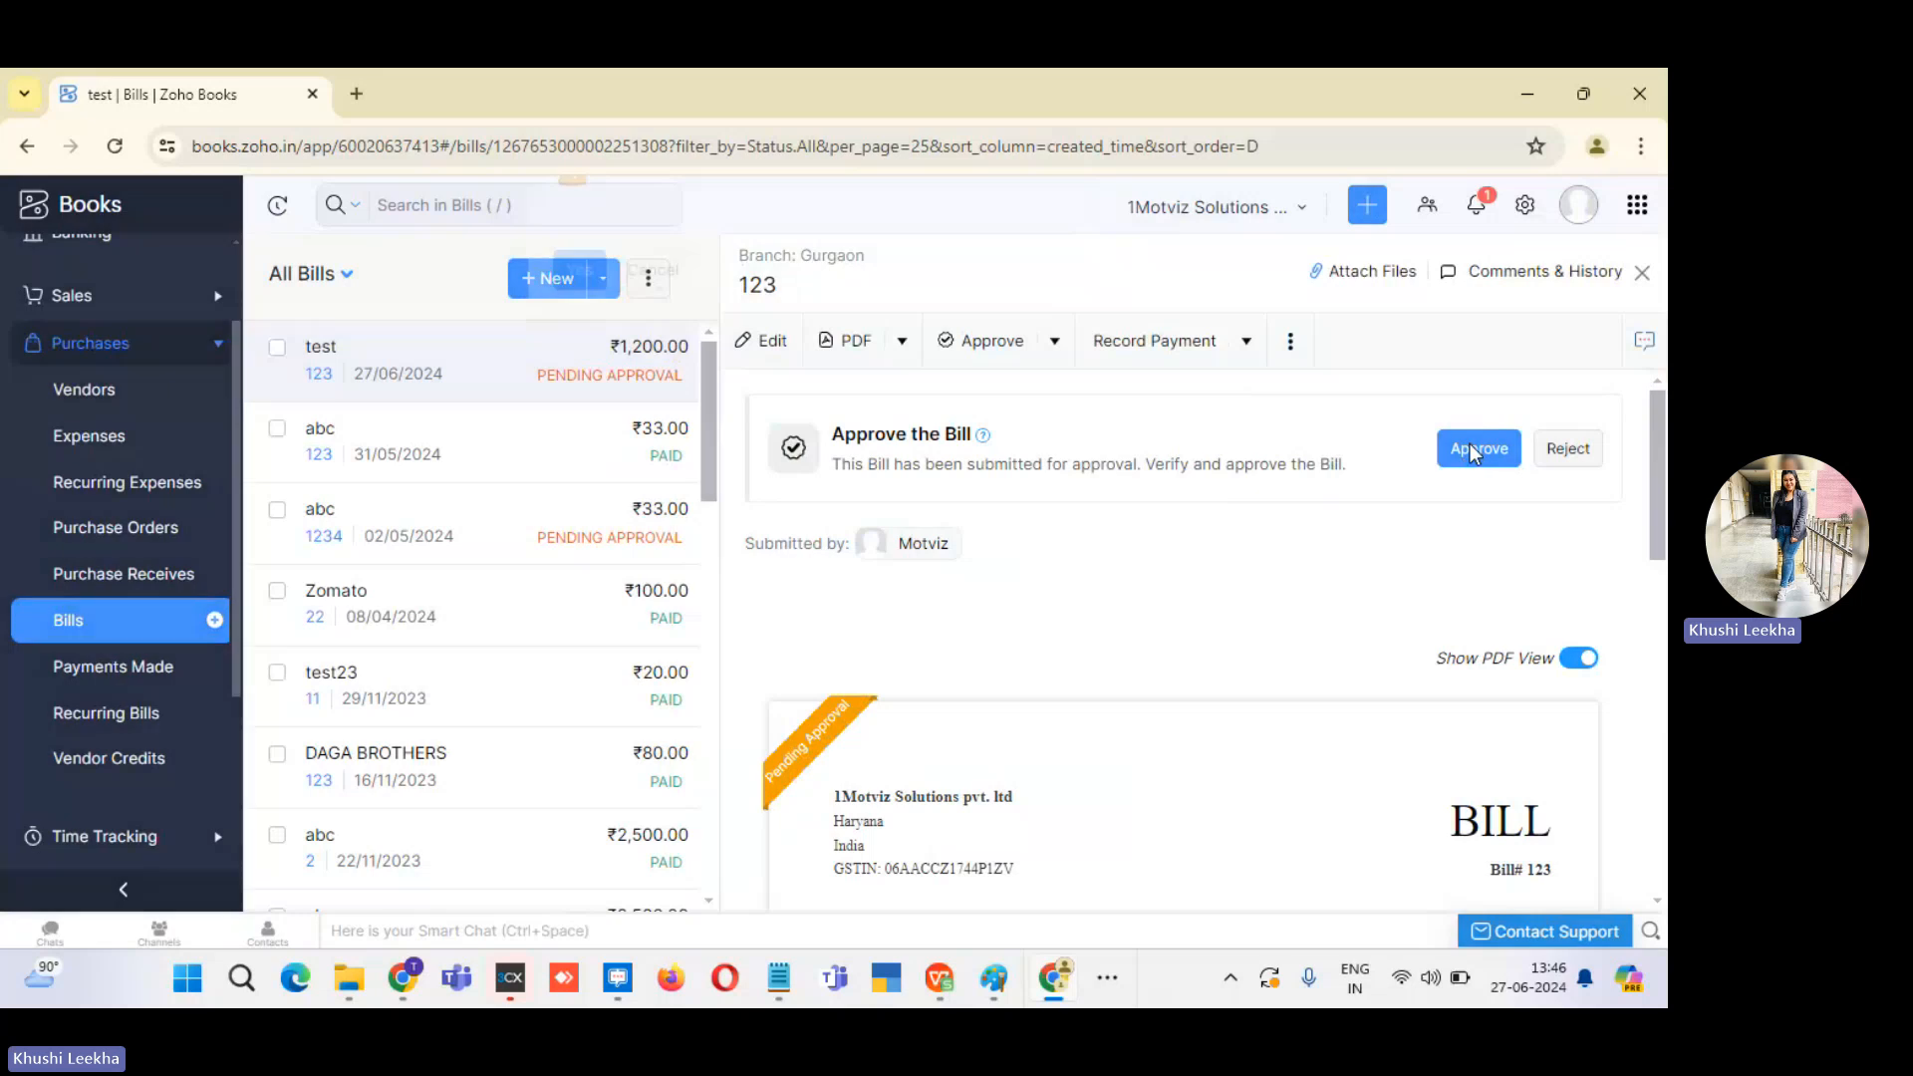
pyautogui.click(1474, 449)
pyautogui.click(581, 321)
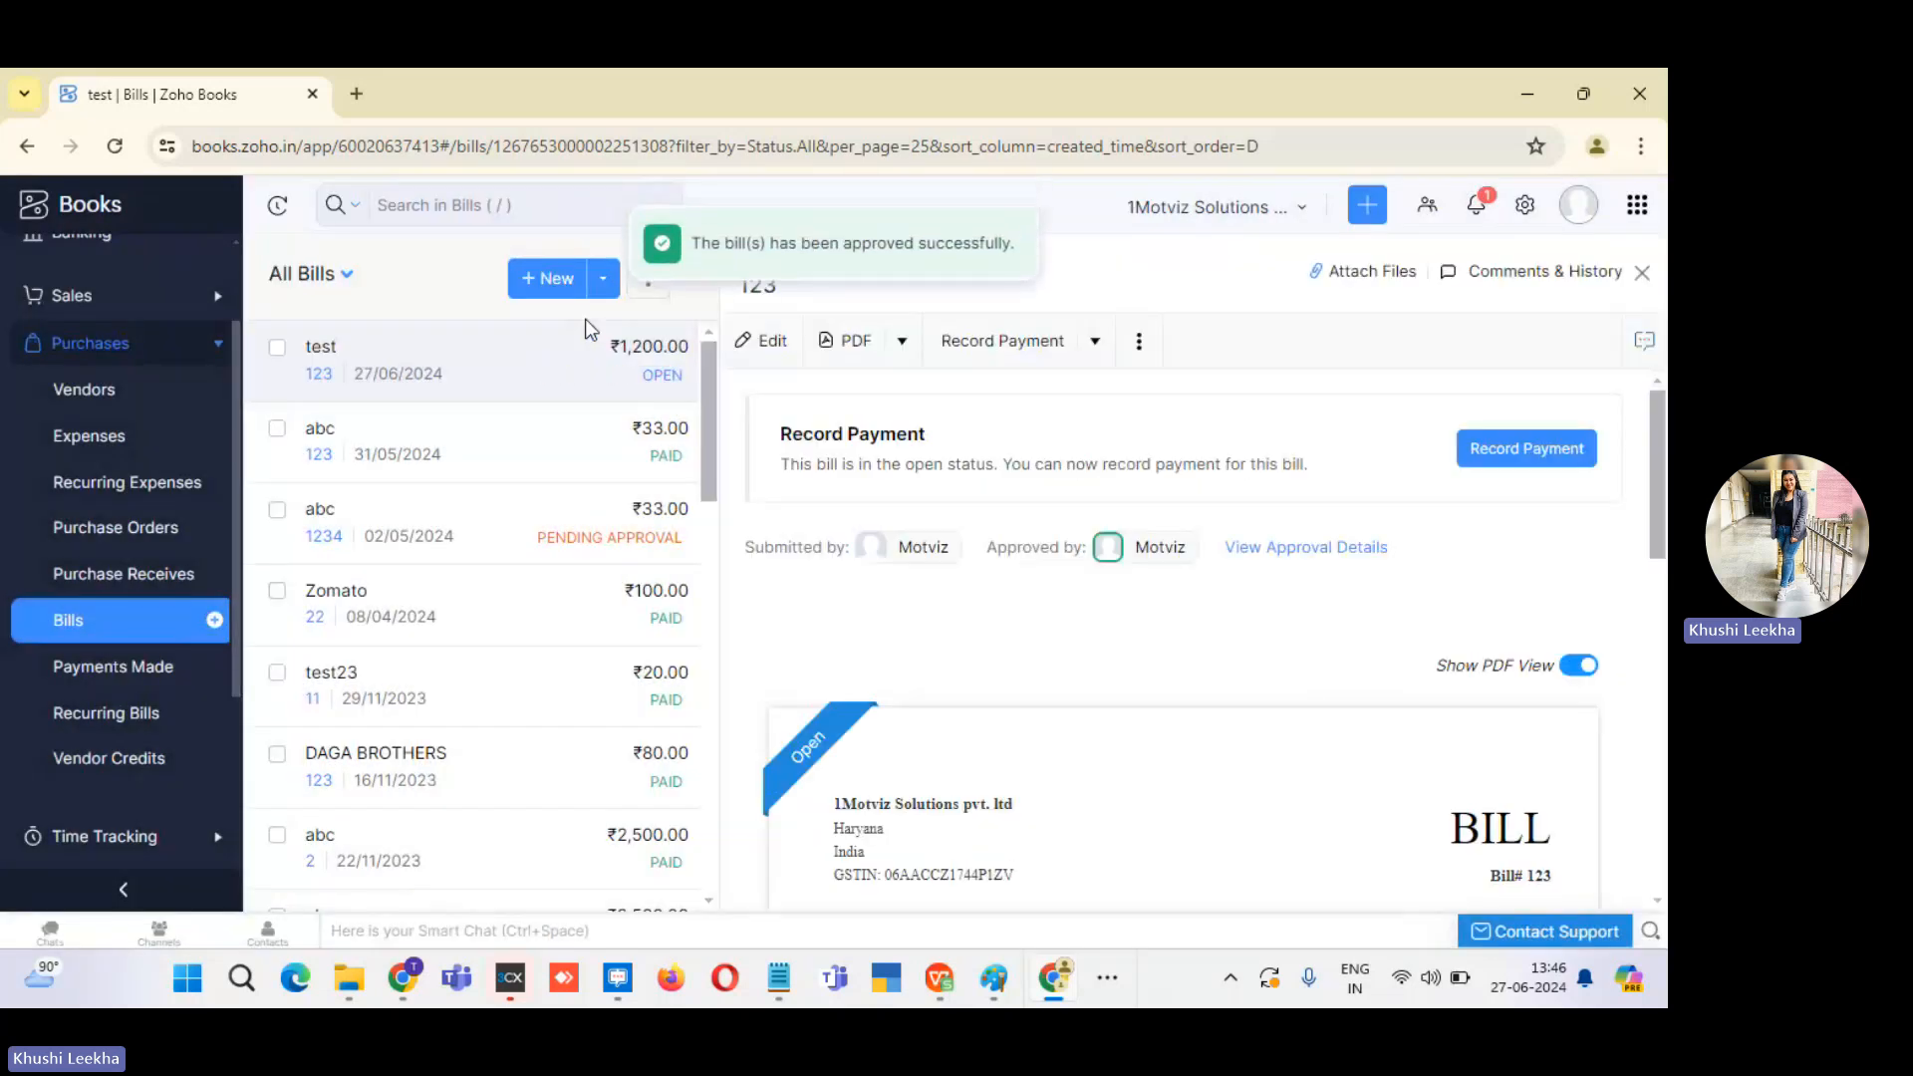
# Record a 1200 INR payment for bill 123, paid through Petty Cash, and save it.
pyautogui.click(1033, 349)
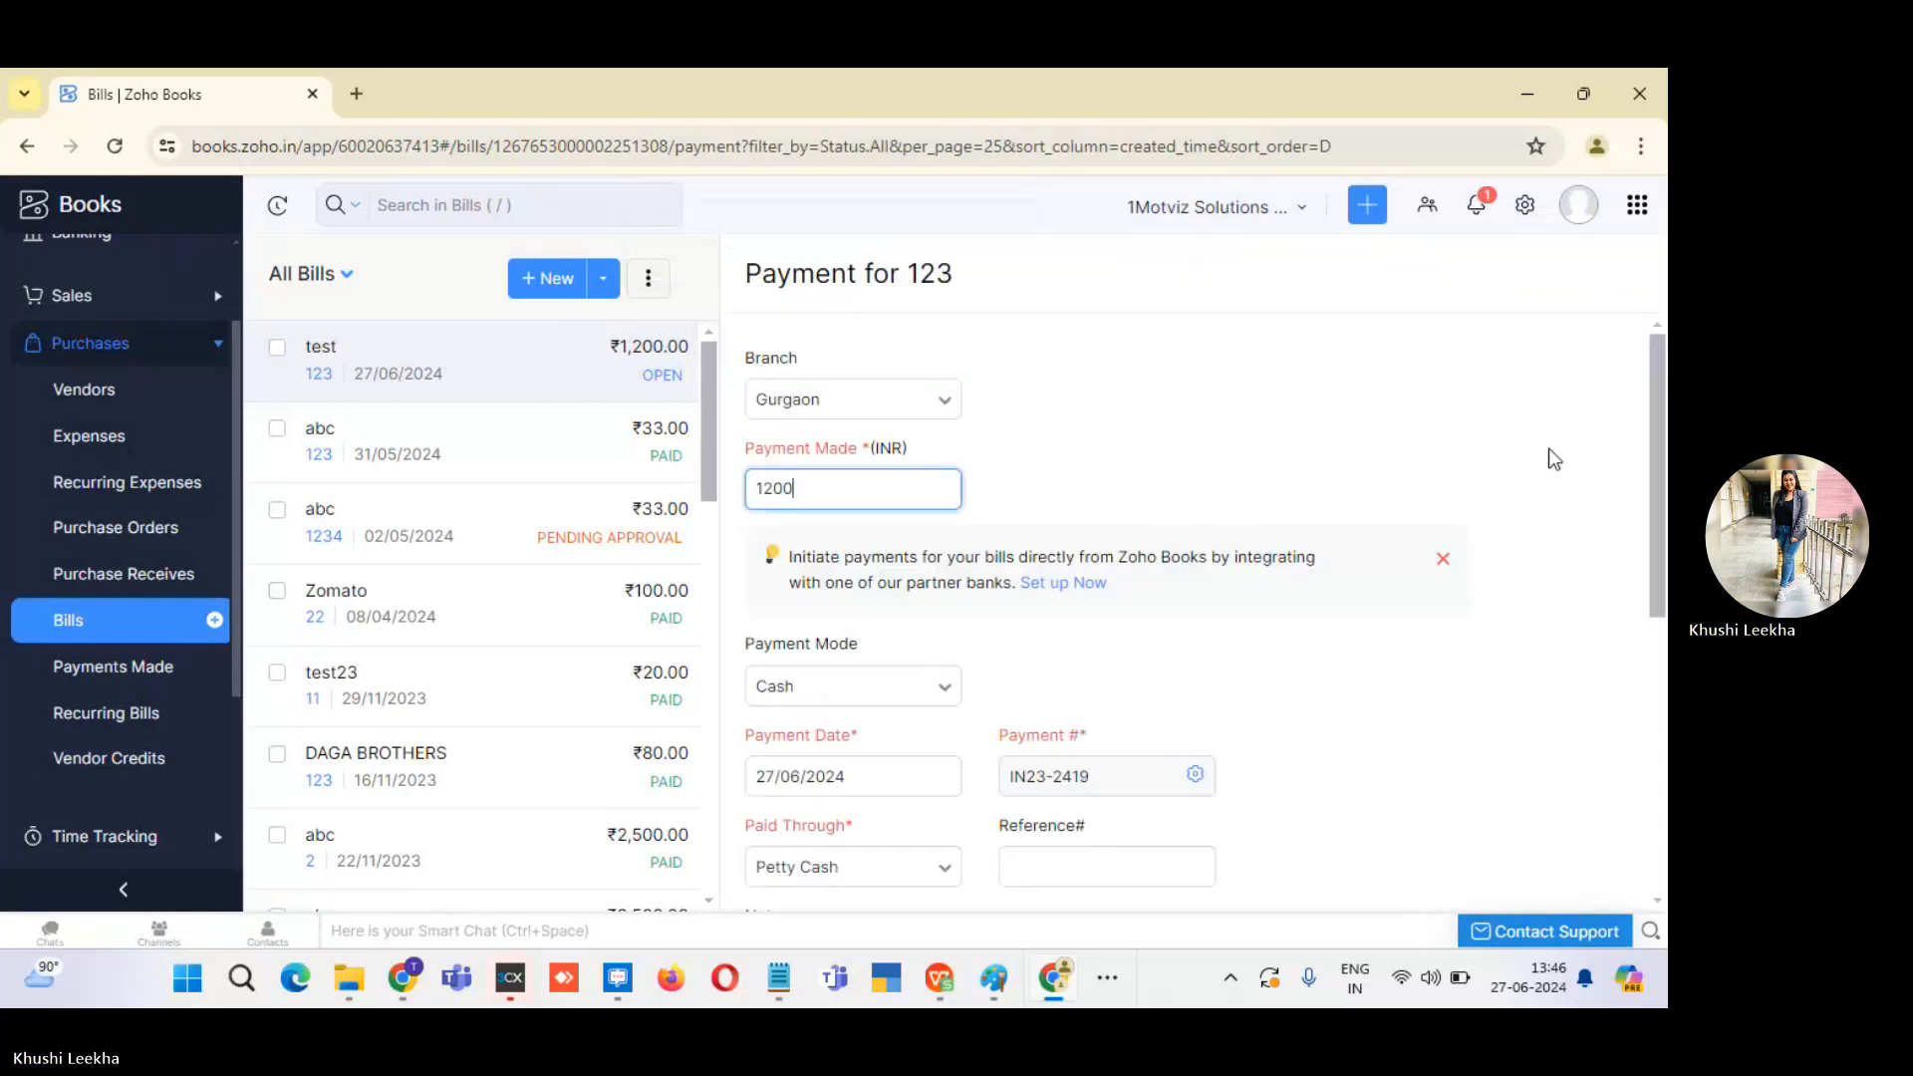
pyautogui.moveTo(1662, 460); pyautogui.dragTo(1665, 679)
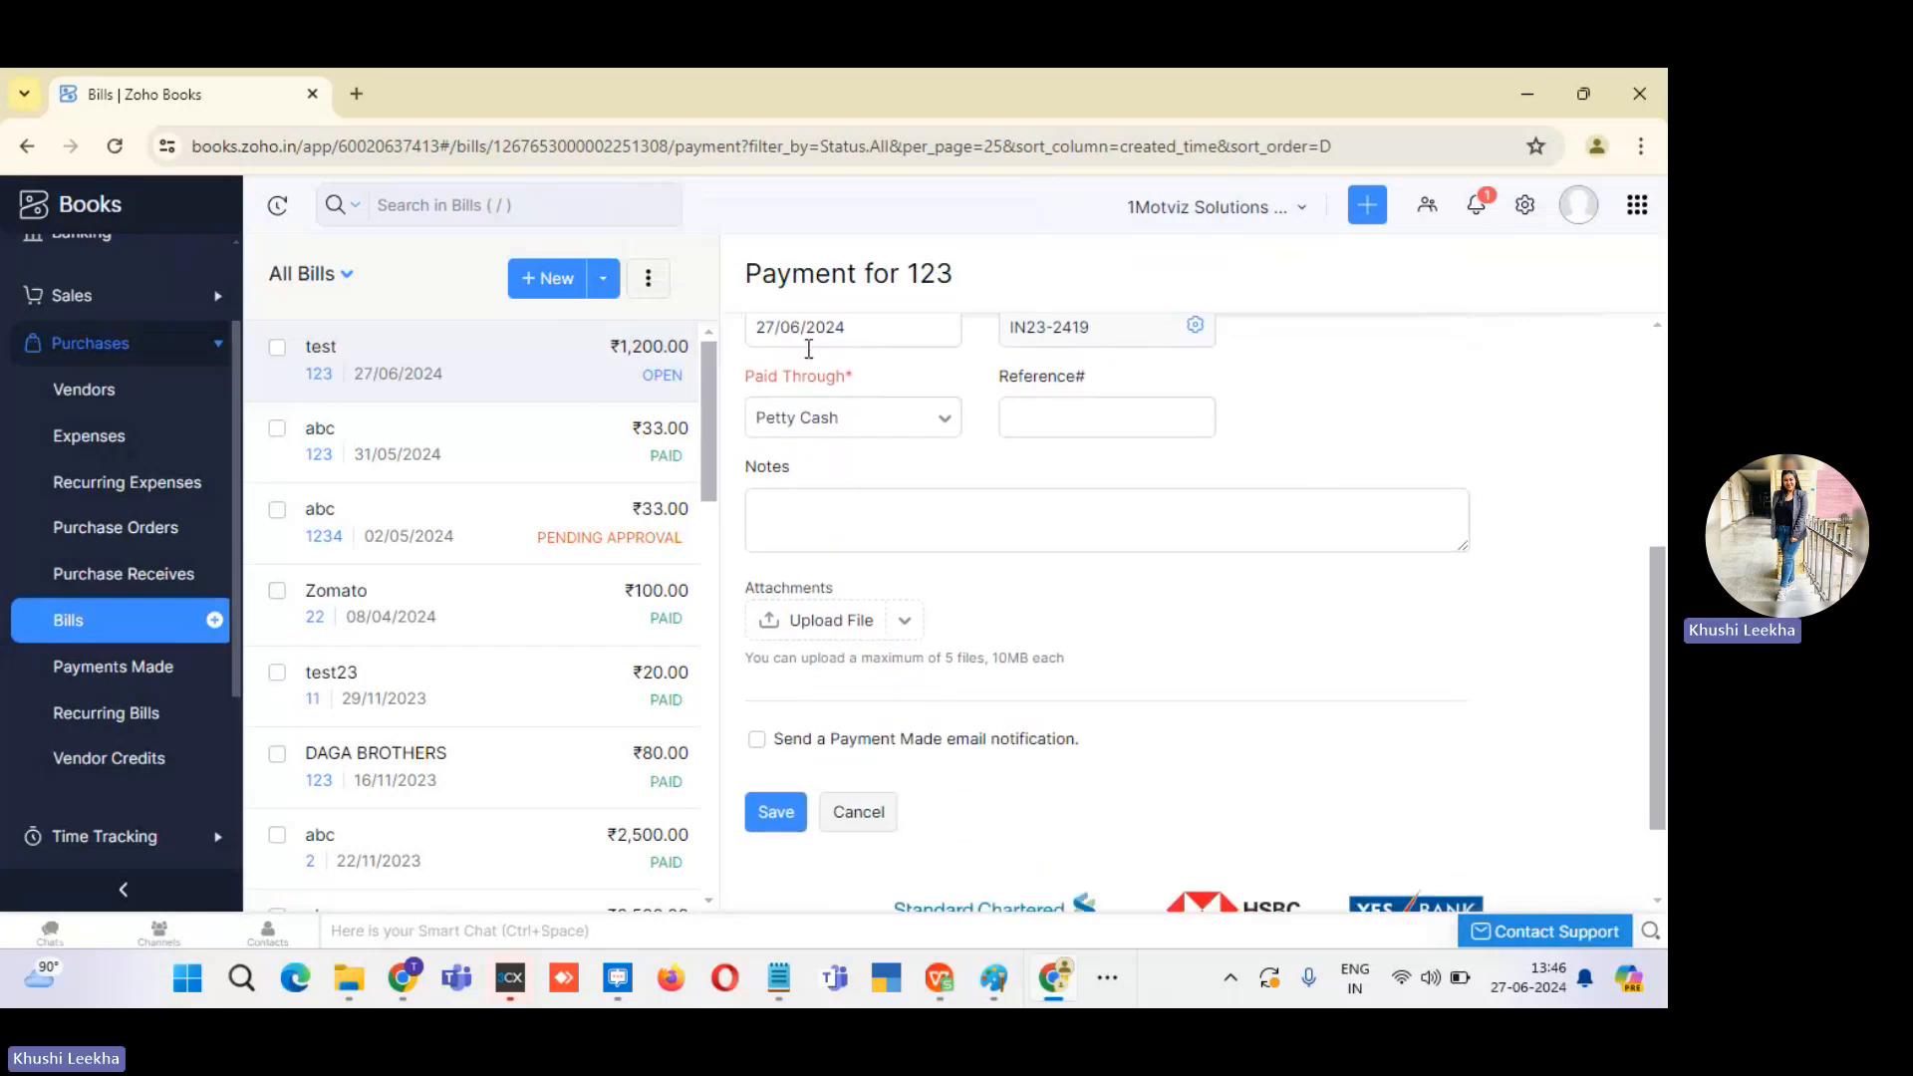
pyautogui.click(829, 426)
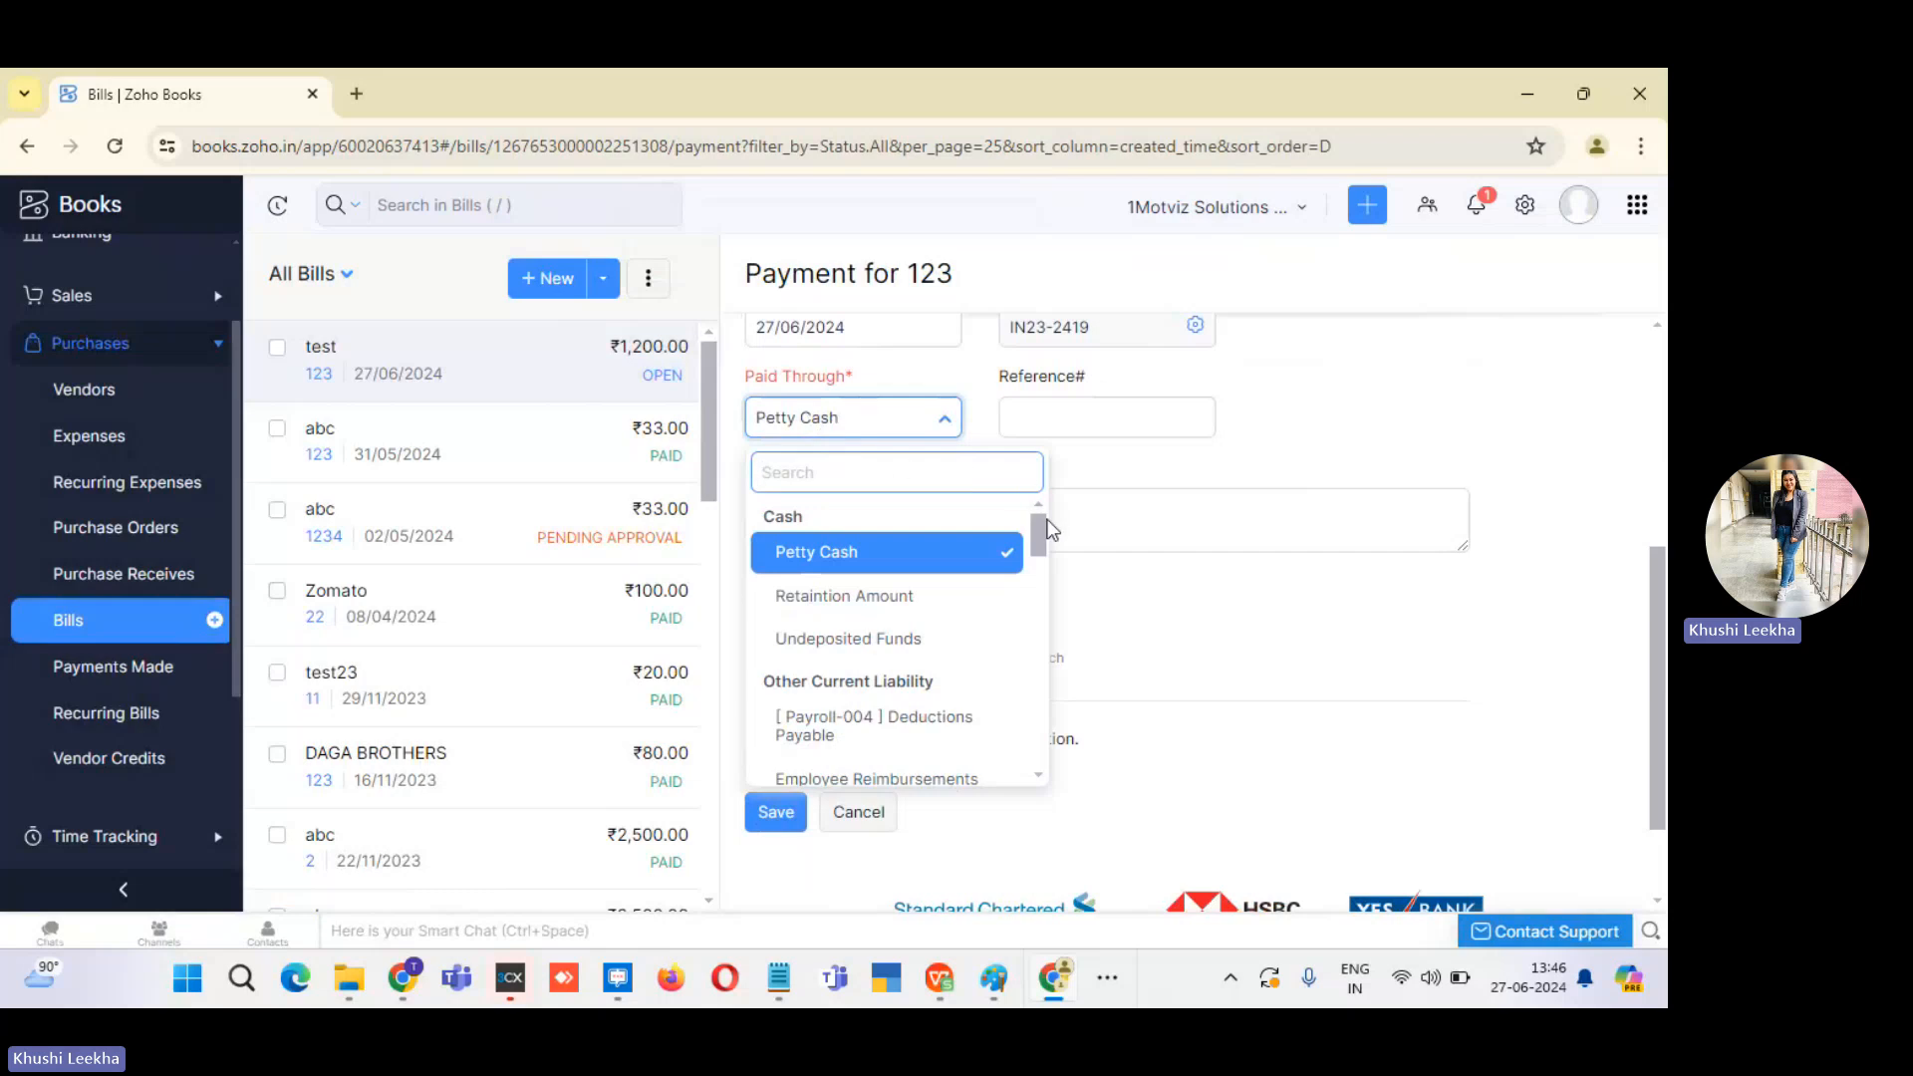
pyautogui.click(883, 538)
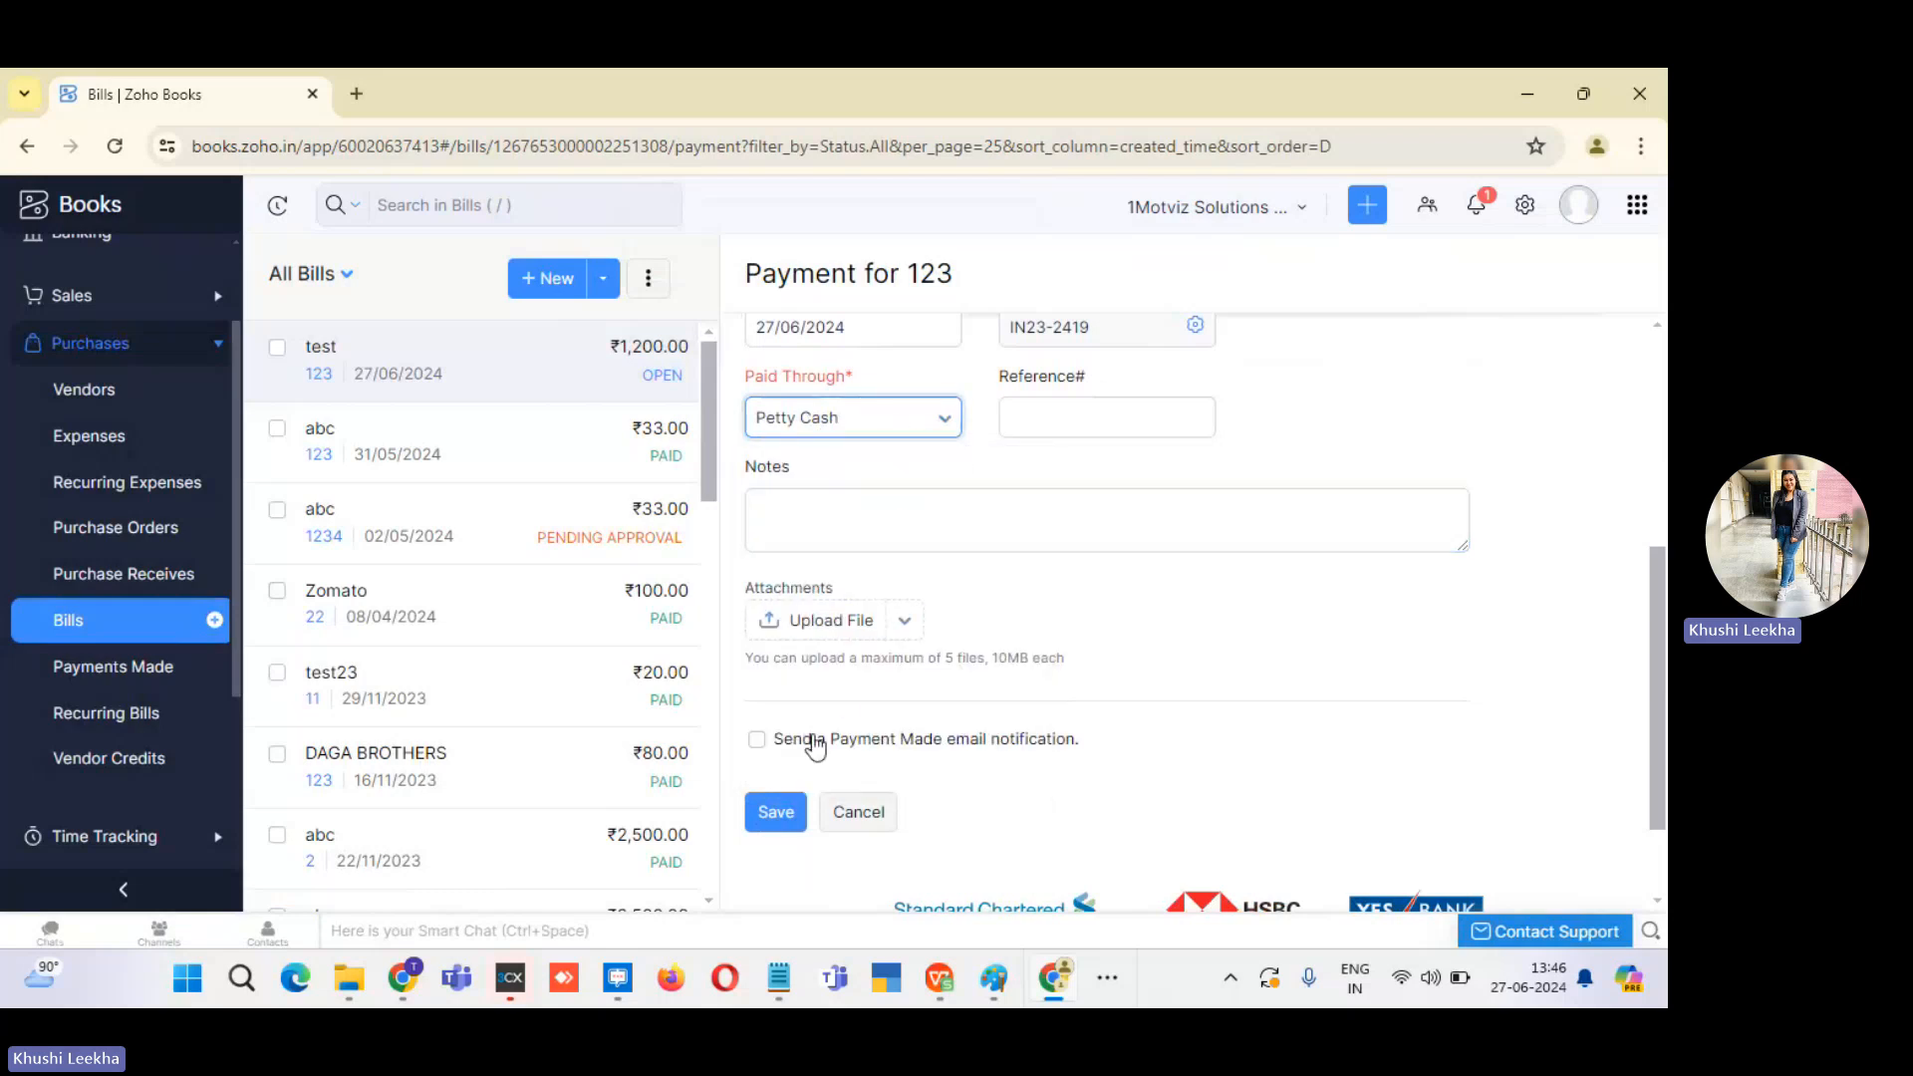
pyautogui.click(787, 813)
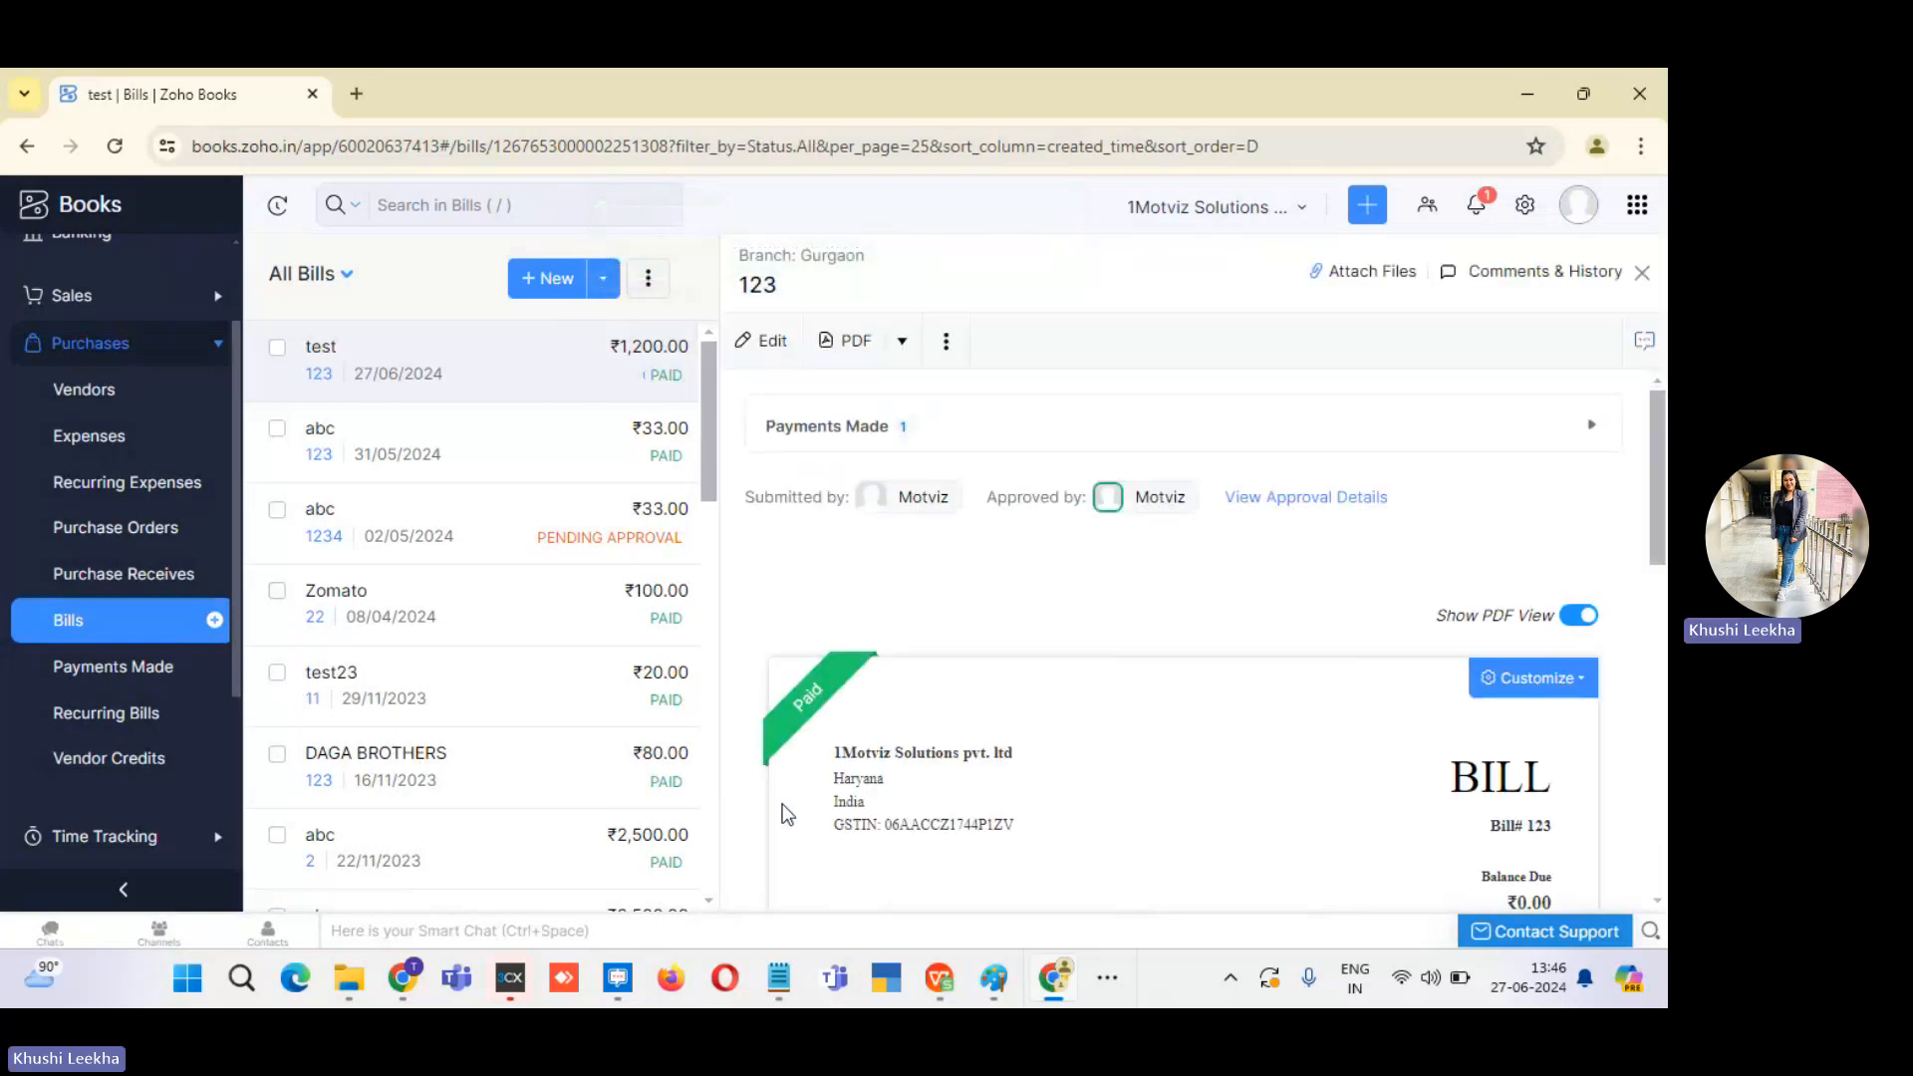
# Switch to the Microsoft Teams meeting window in the browser.
pyautogui.moveTo(427, 981)
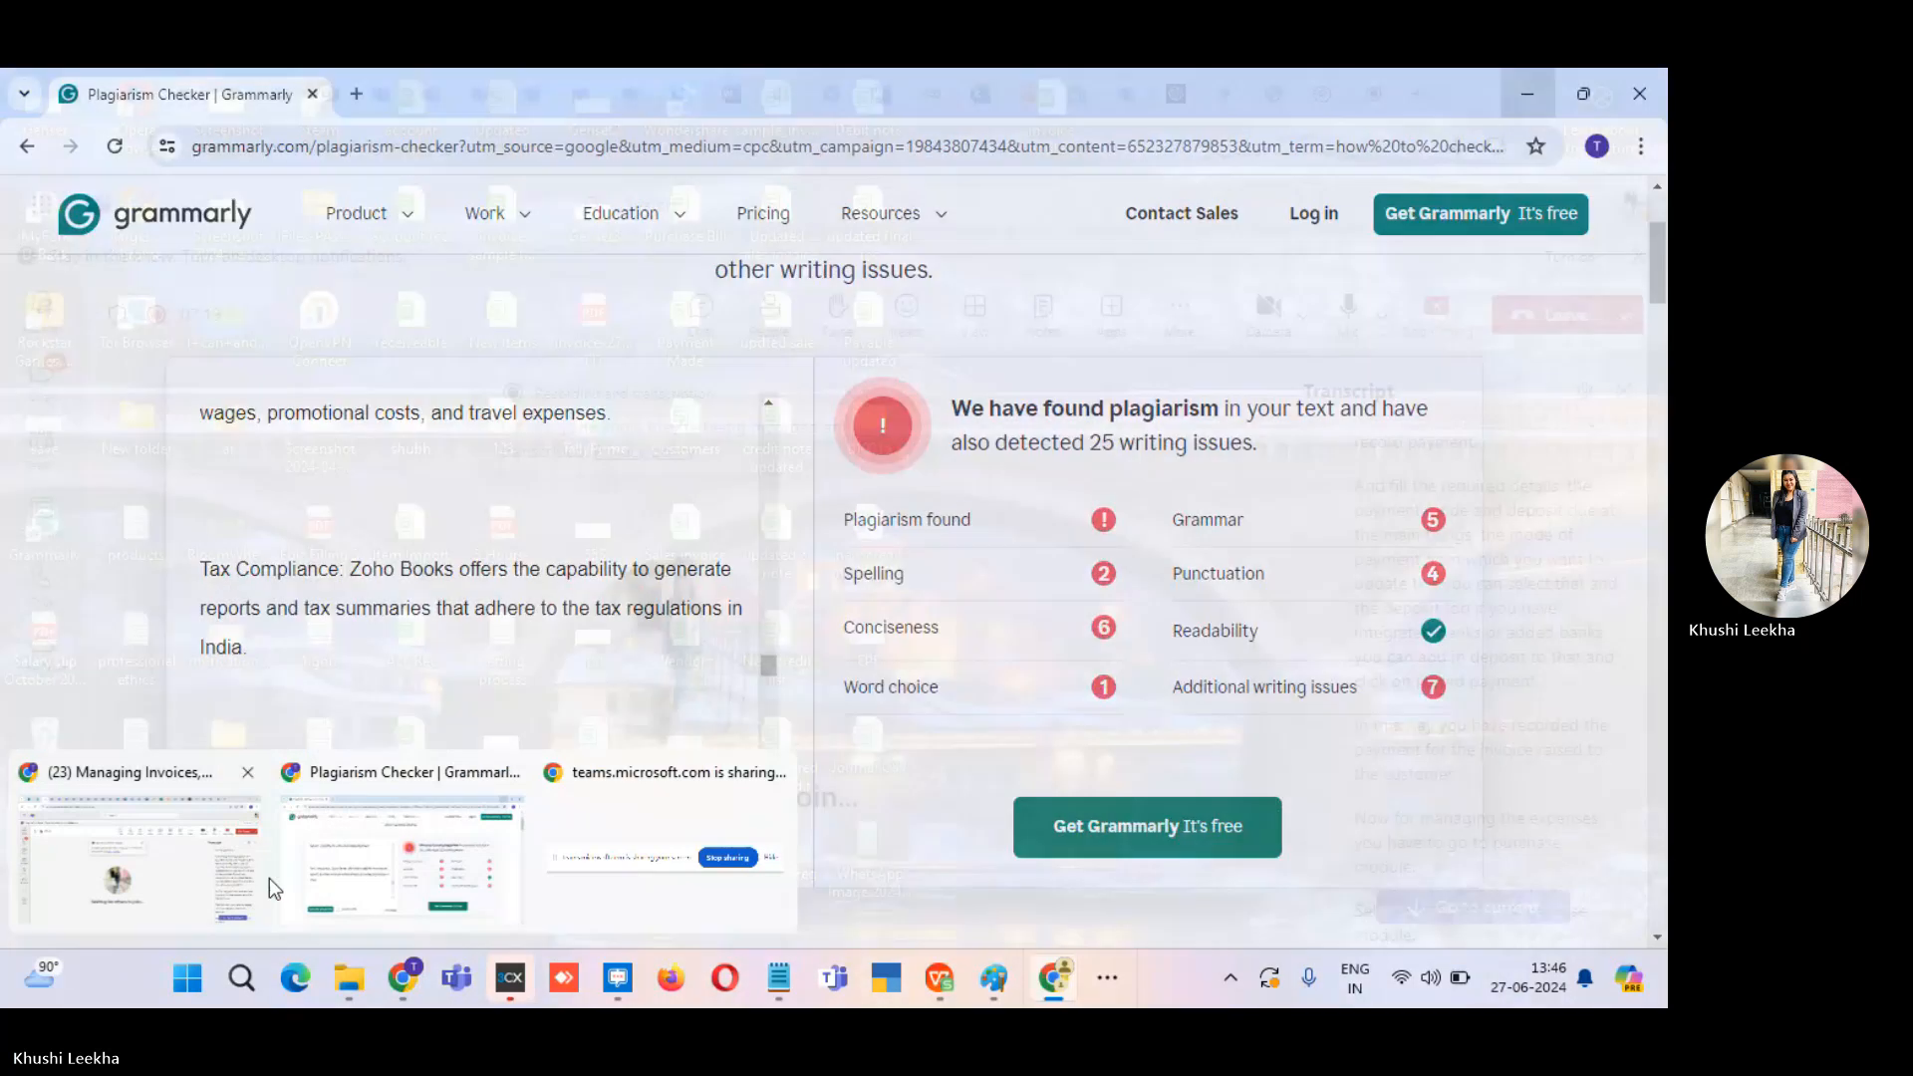
pyautogui.click(240, 866)
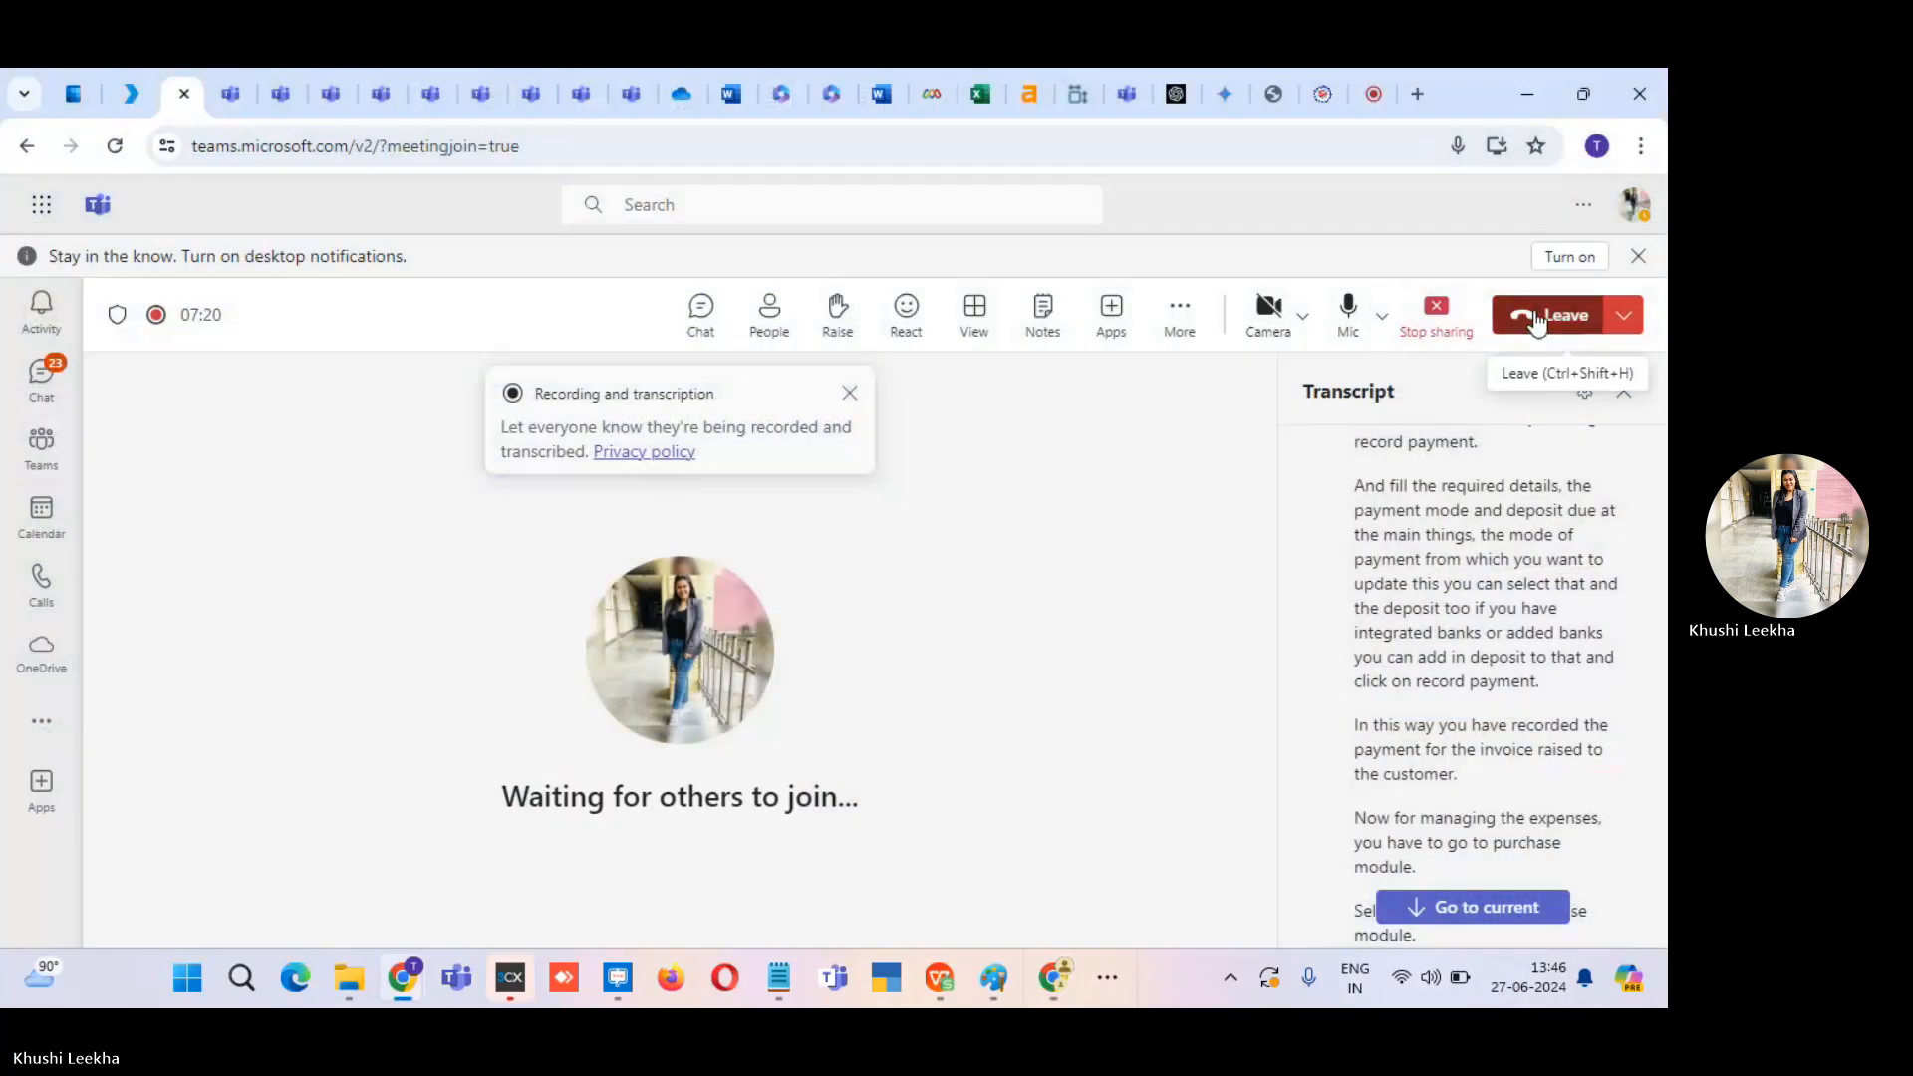